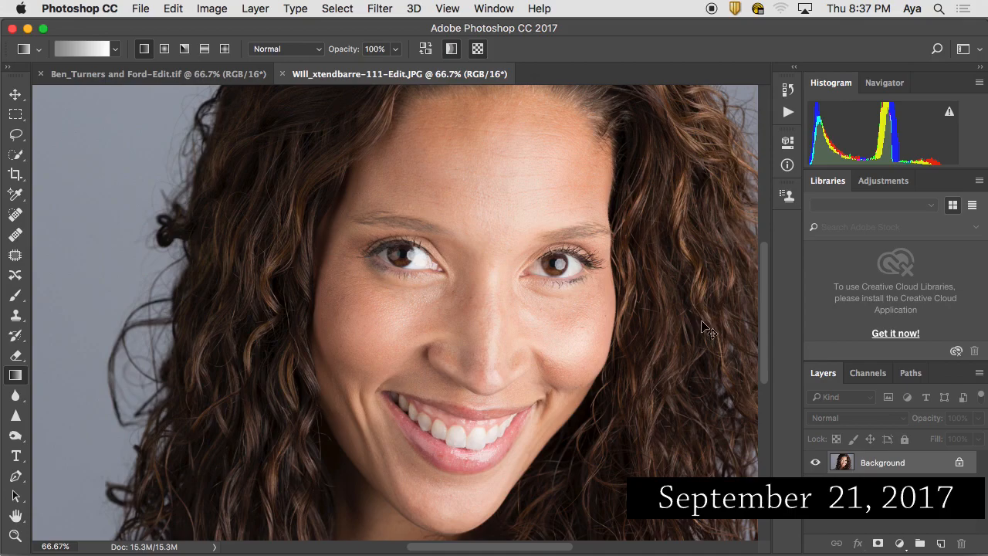
- Examine the portrait's face and eyes at 50% and 100% zoom
key("super+0")
key("super+1")
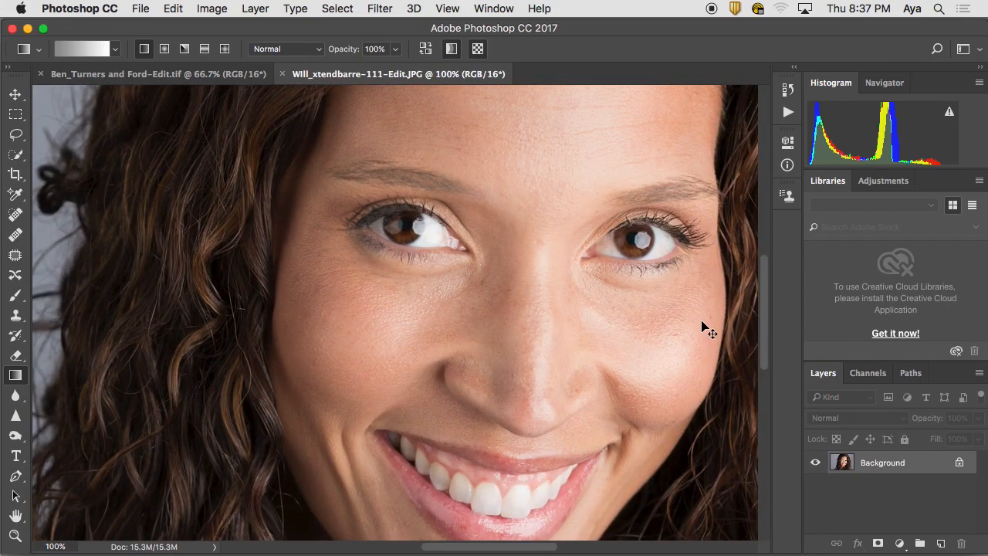
key("super+minus")
key("super+minus")
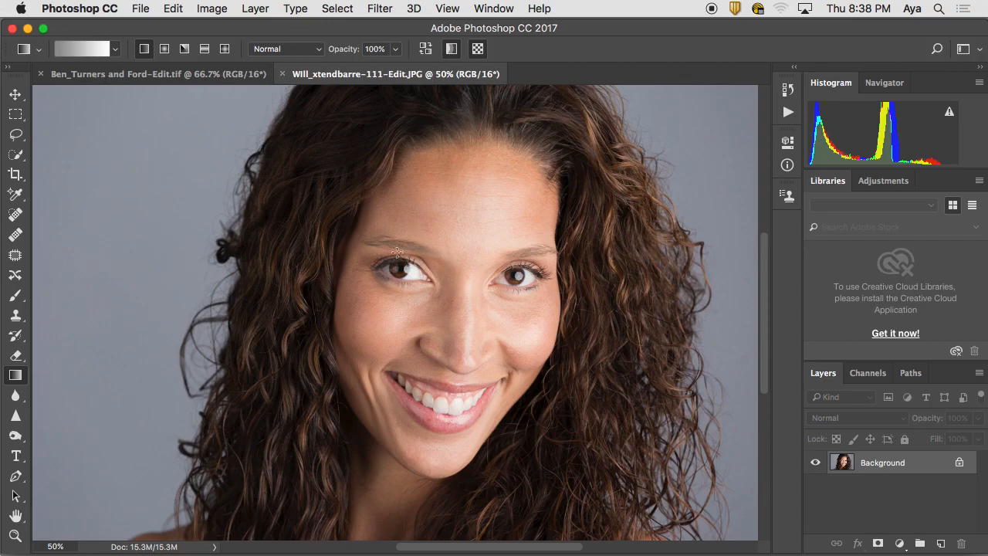
key("super+equal")
key("super+equal")
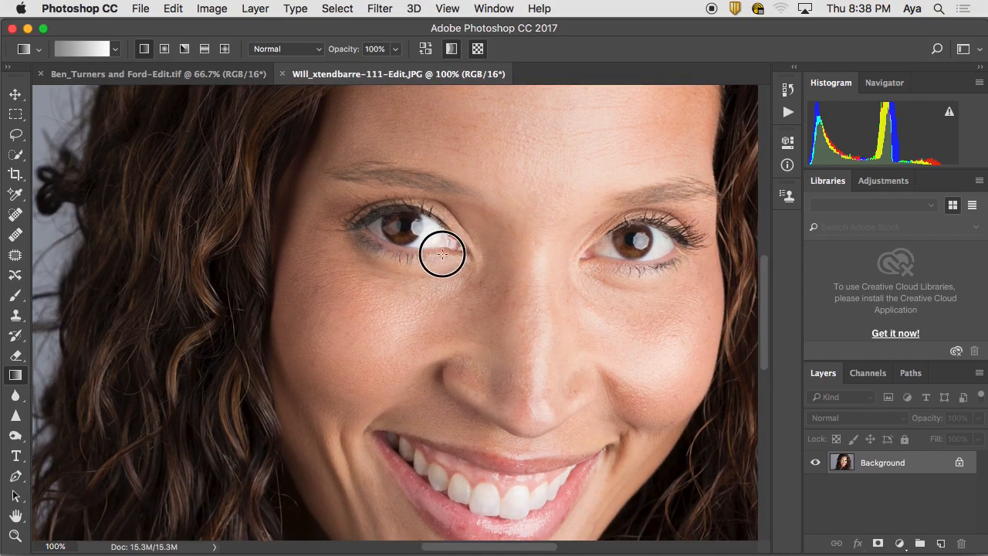
scroll(440, 251, "right", 3)
scroll(441, 251, "up", 1)
scroll(417, 262, "right", 2)
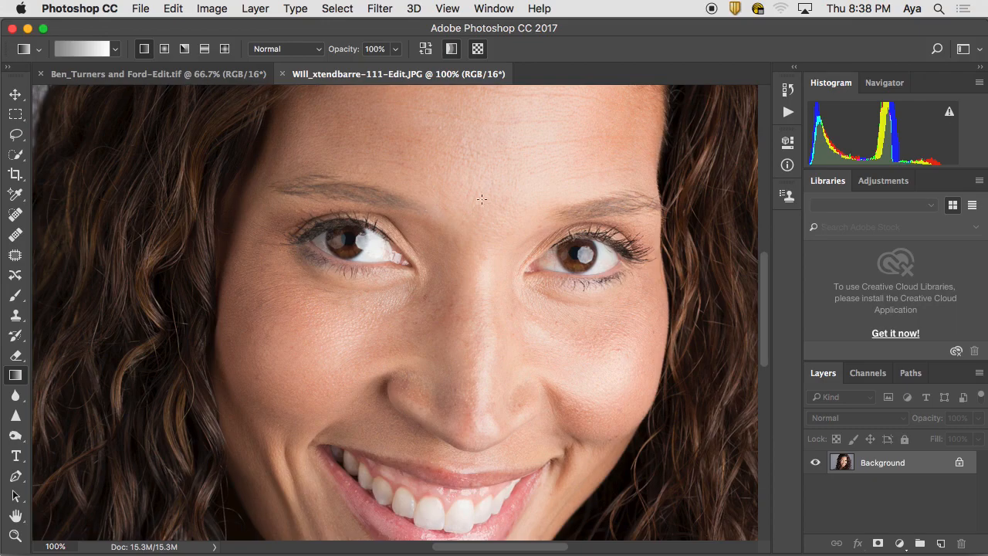
- Lasso the faint grey reflection on the outer side of the iris in the subject's right eye
left_click(16, 135)
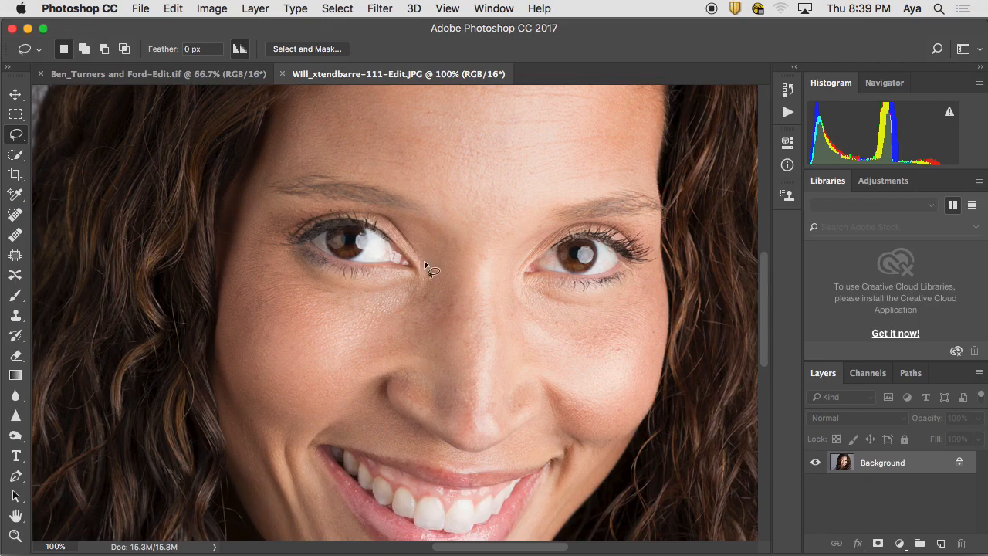
scroll(450, 218, "up", 2)
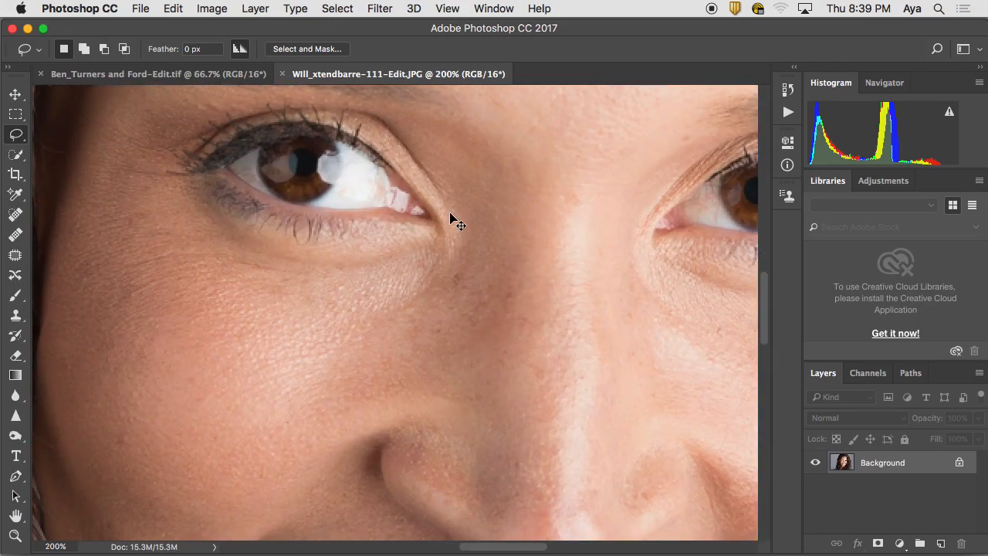
scroll(379, 249, "down", 1)
scroll(416, 240, "right", 3)
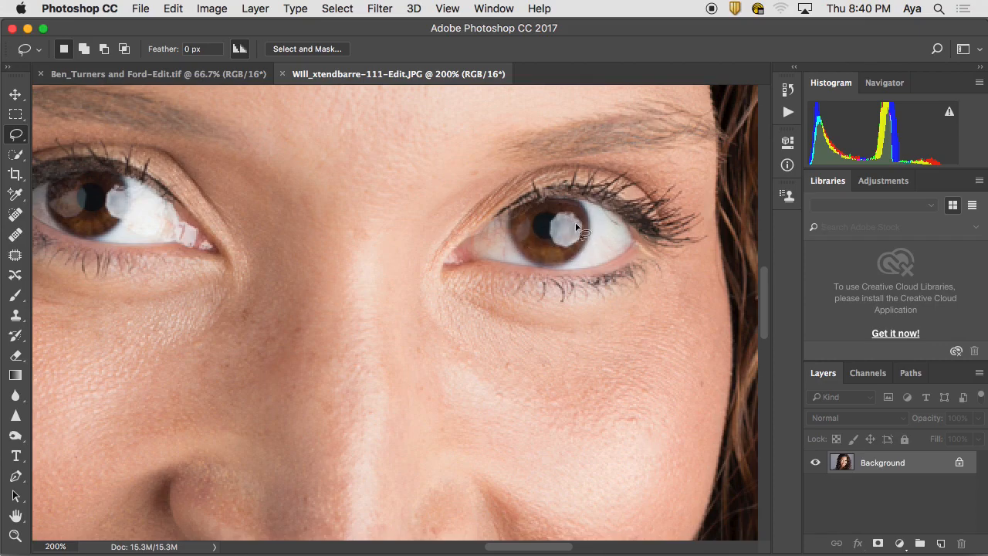
left_click_drag(399, 245, 545, 243)
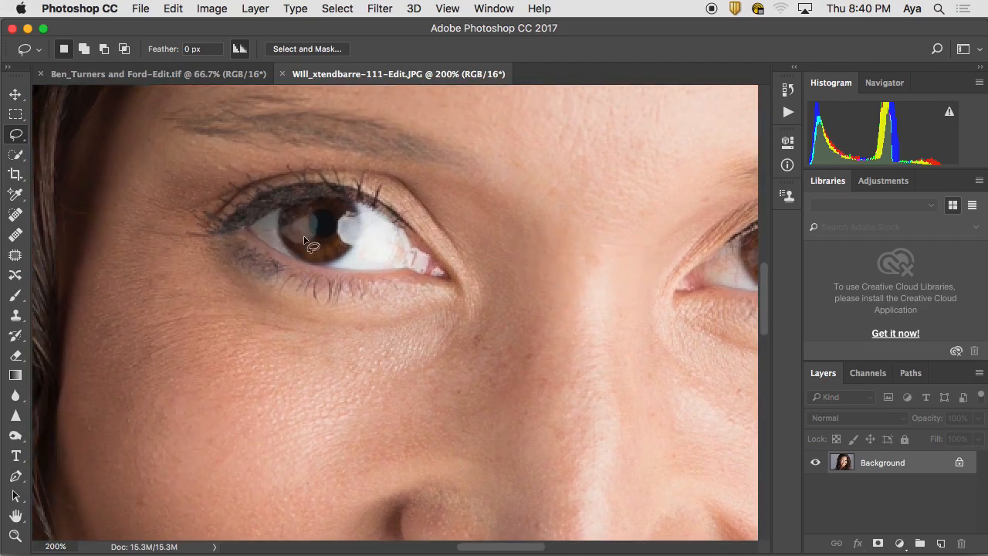
left_click_drag(675, 260, 514, 245)
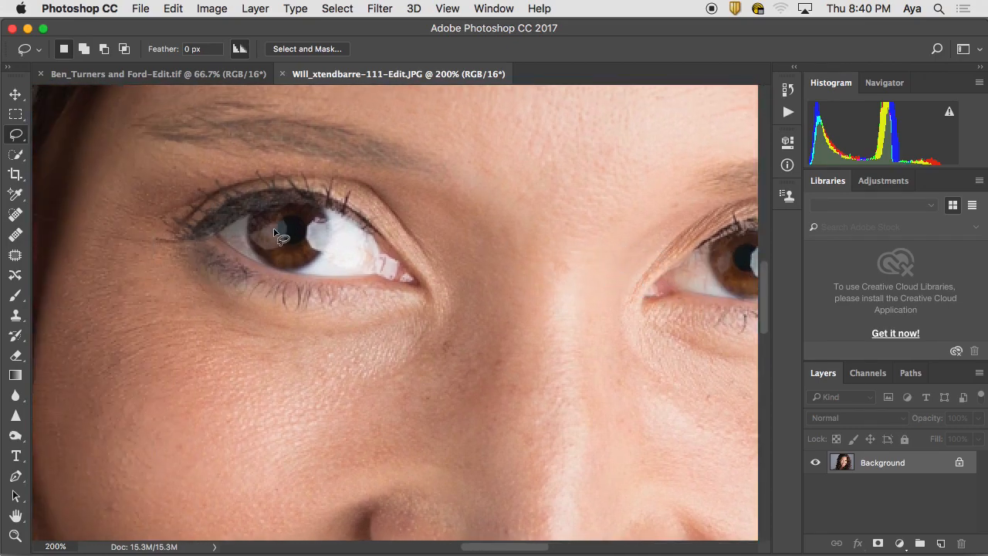
left_click_drag(656, 252, 457, 265)
left_click_drag(326, 281, 679, 277)
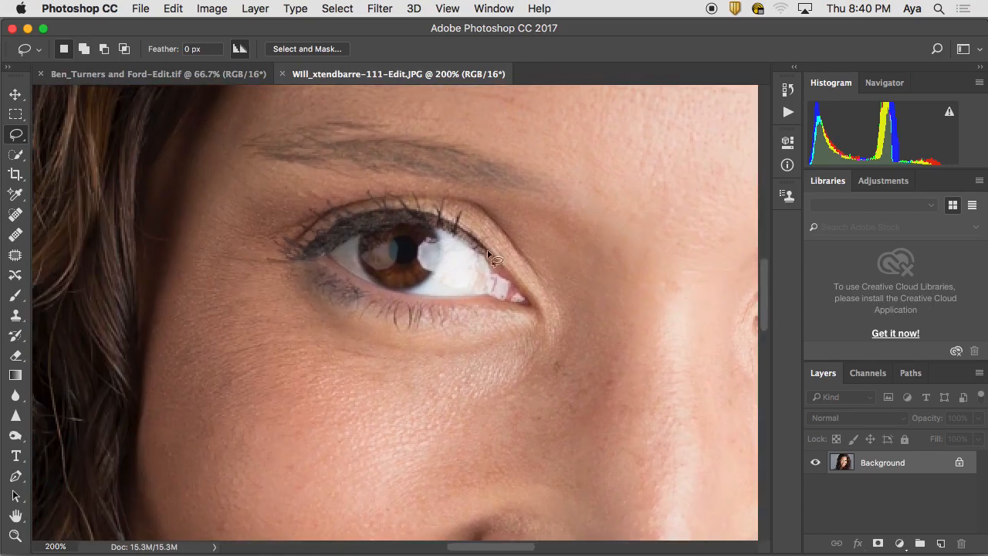
left_click(389, 246)
mouse_move(390, 245)
left_mouse_down()
mouse_move(394, 258)
mouse_move(377, 274)
mouse_move(363, 259)
mouse_move(390, 246)
left_mouse_up()
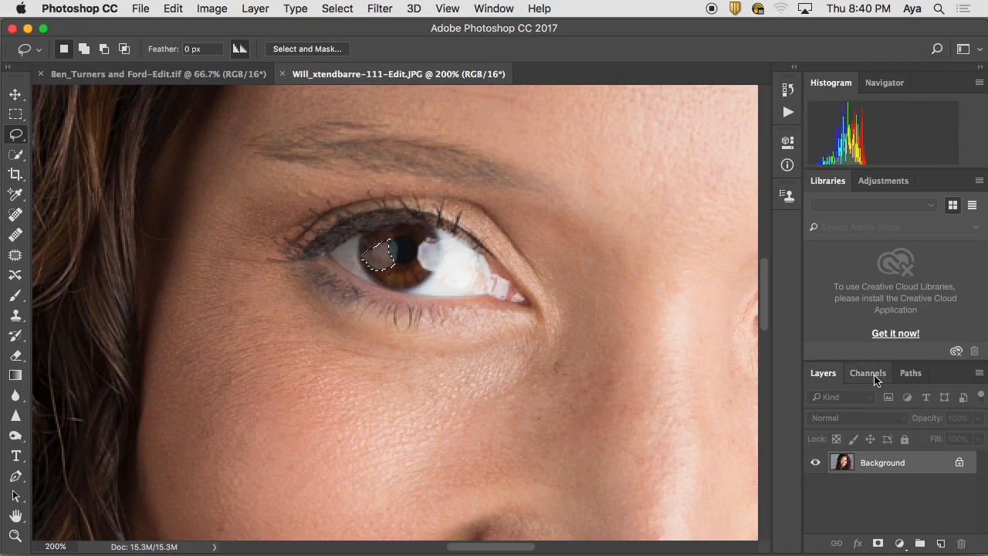
- Add a Curves adjustment for the selection, shift its black point inward and pull a midtone point down to input 95, output 74
left_click(883, 182)
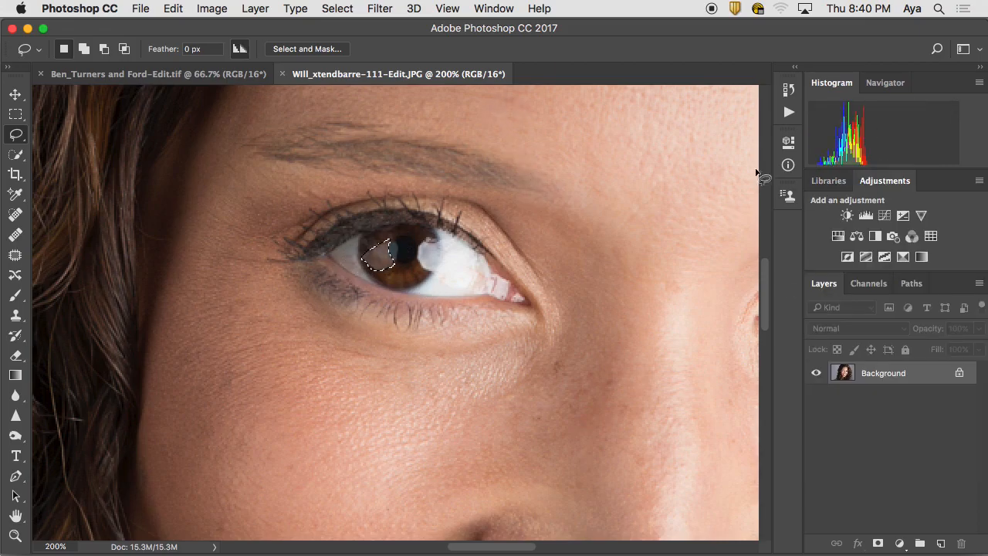
left_click(884, 217)
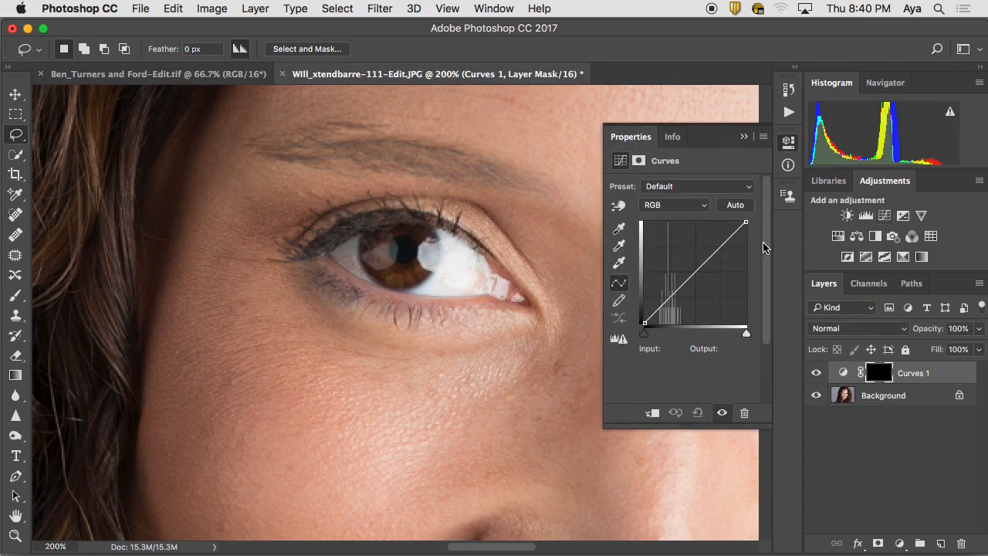
left_click_drag(645, 338, 652, 333)
left_click(683, 290)
left_click_drag(683, 289, 683, 293)
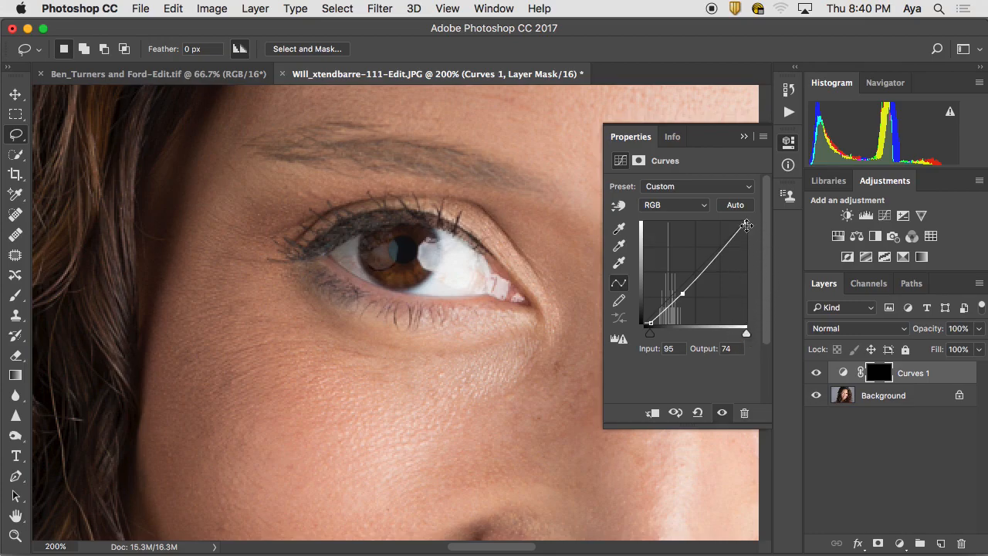
- Lower the curve's white point to output 234 and its midtone point to input 93, output 66
left_click_drag(747, 223, 746, 231)
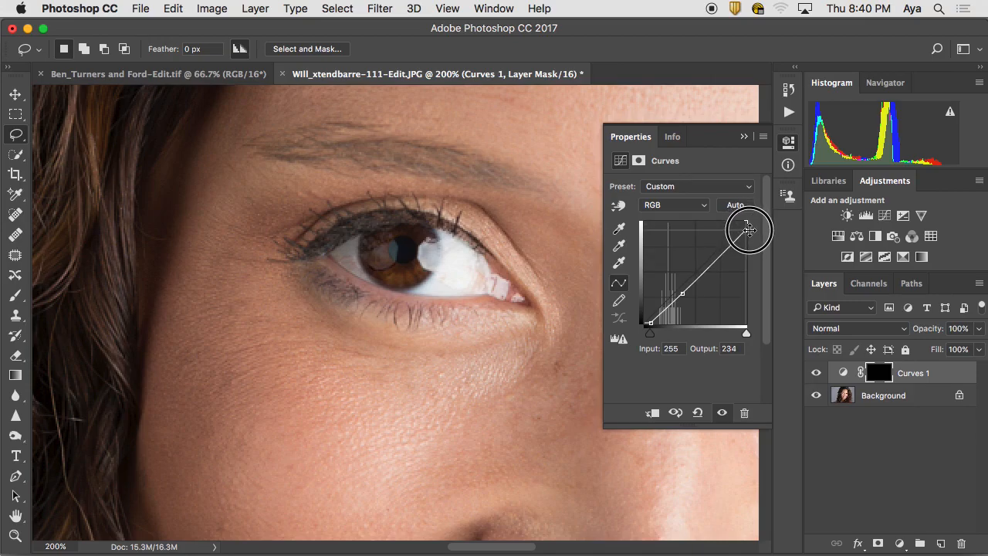
left_click(682, 294)
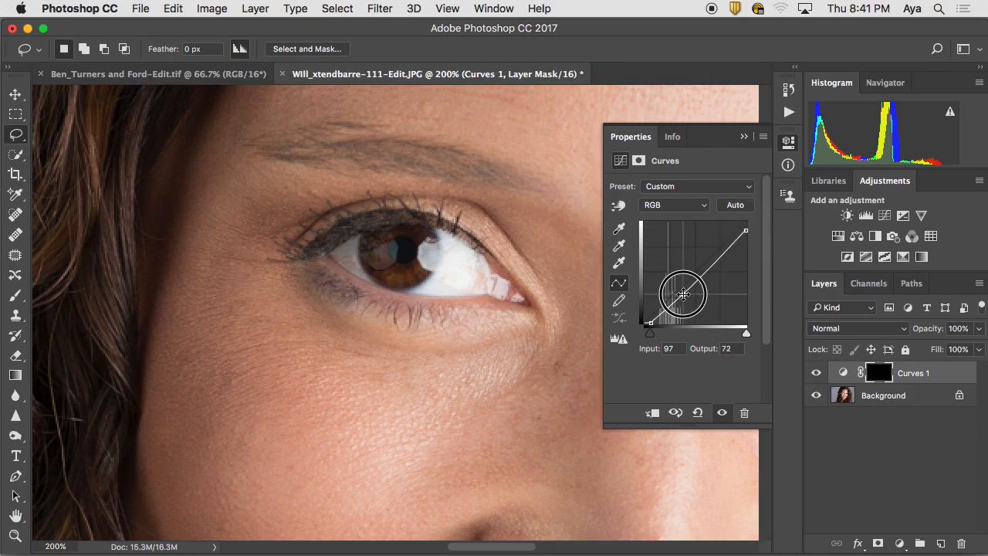
left_click_drag(682, 294, 682, 296)
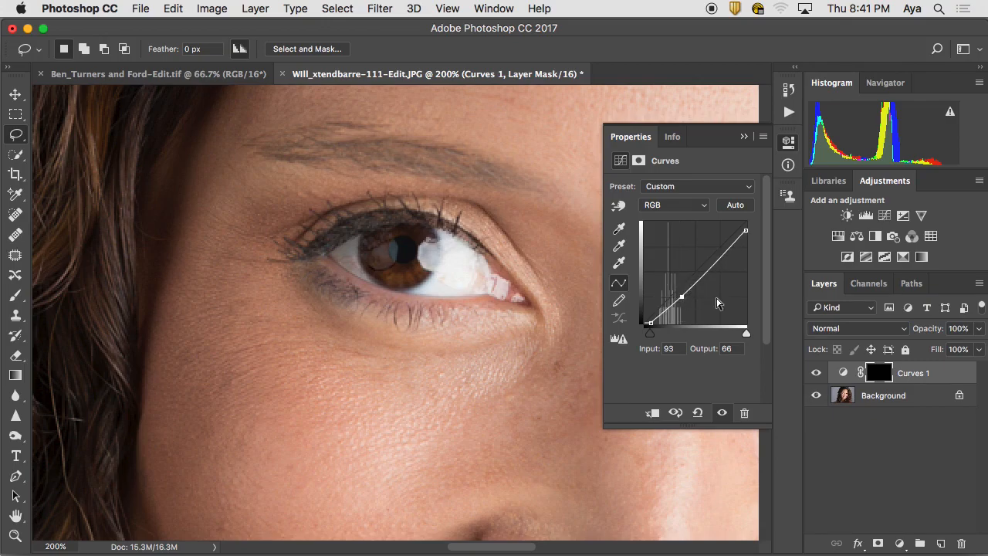
left_click(818, 374)
left_click(818, 375)
- Feather the Curves 1 layer mask by 1.2 px and compare the eye with and without the adjustment
left_click(878, 373)
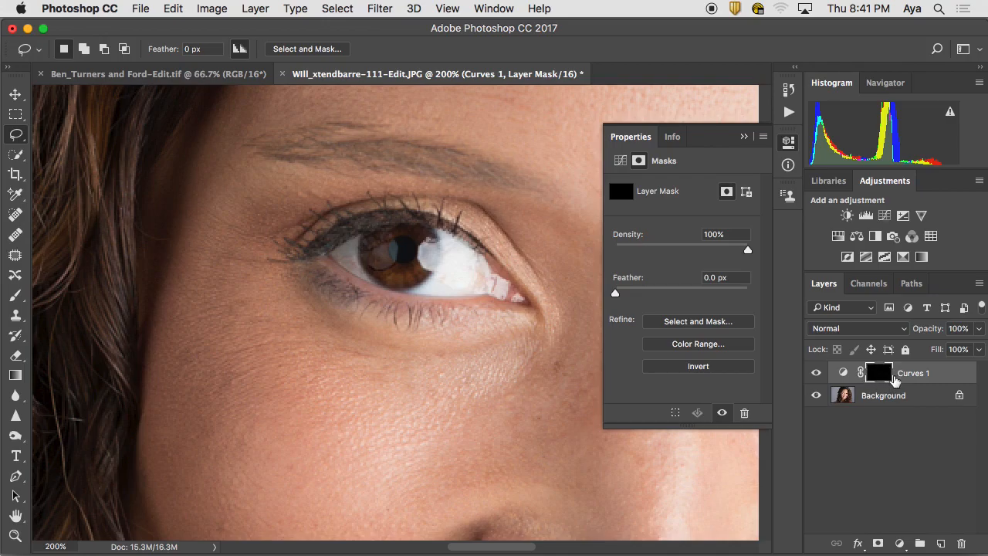
left_click_drag(615, 293, 624, 298)
left_click(816, 373)
left_click(815, 373)
left_click(815, 372)
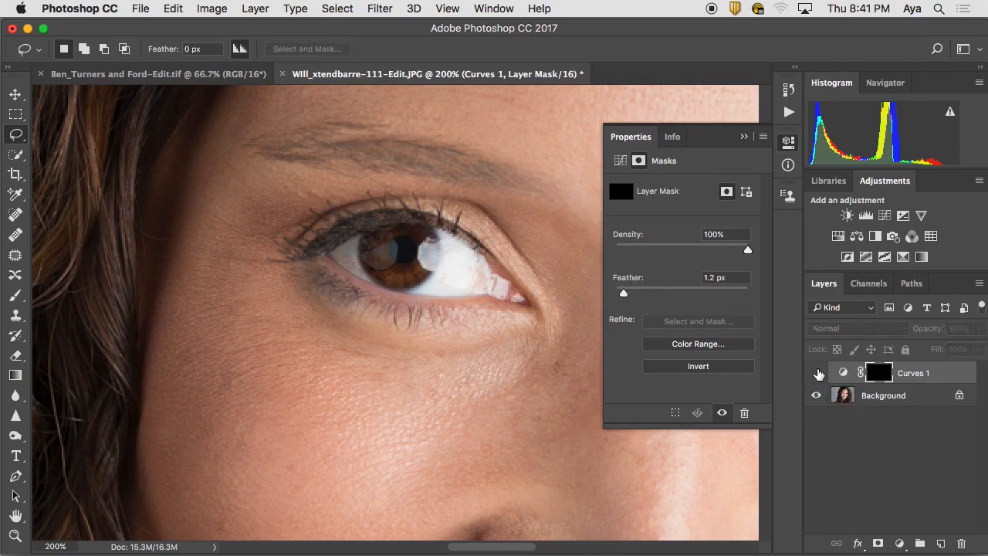
left_click(816, 373)
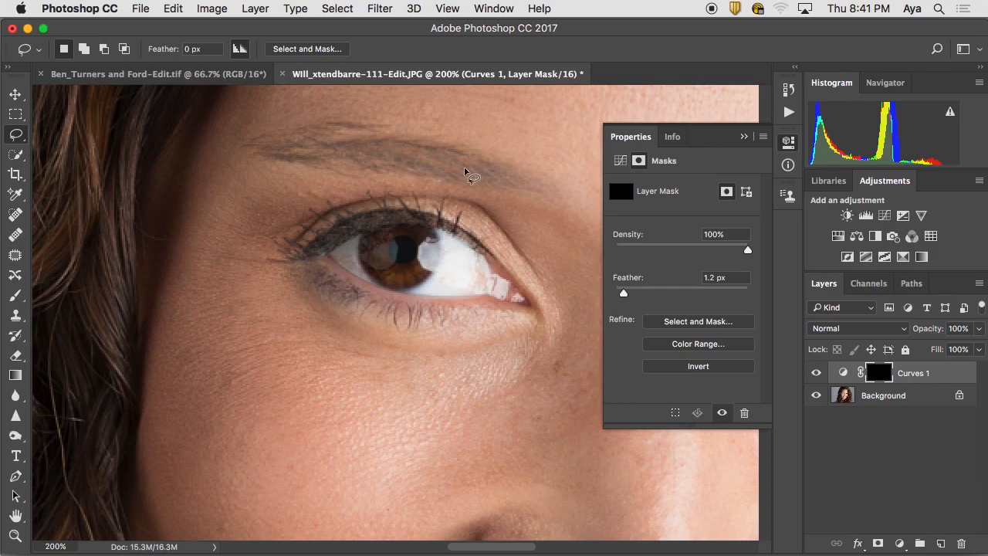
- Lasso the clean lower part of the subject's right iris on the Background layer
left_click_drag(503, 287, 323, 303)
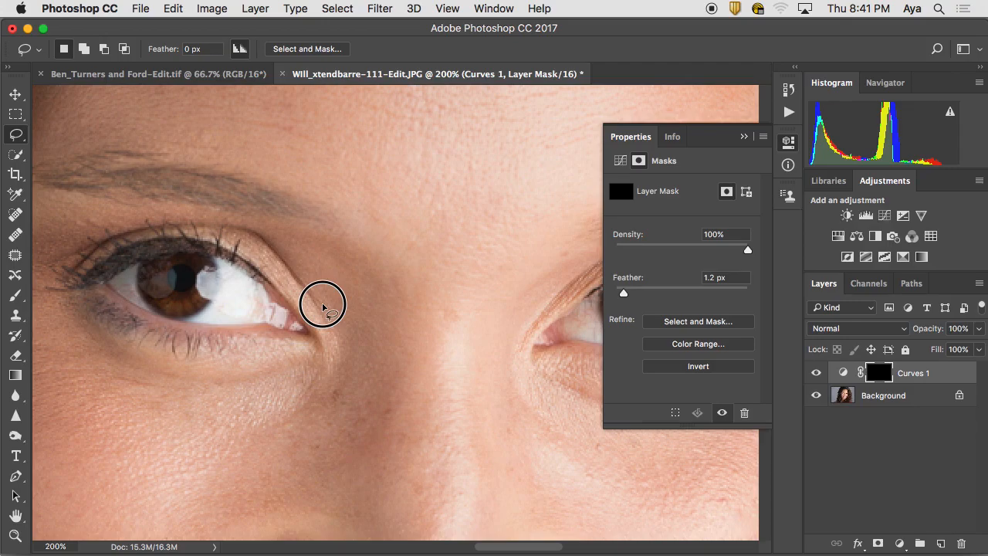
scroll(308, 294, "right", 10)
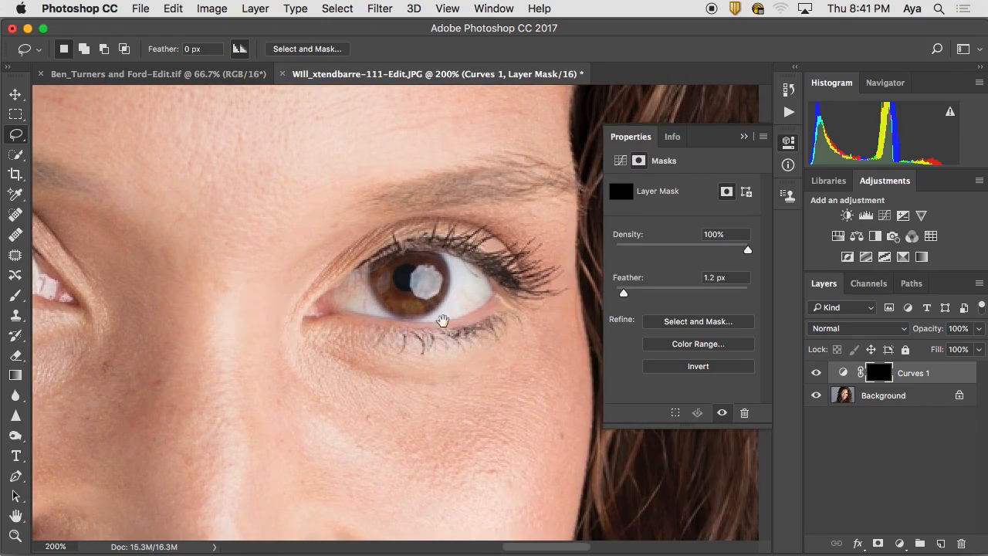
scroll(402, 319, "right", 5)
scroll(399, 316, "left", 10)
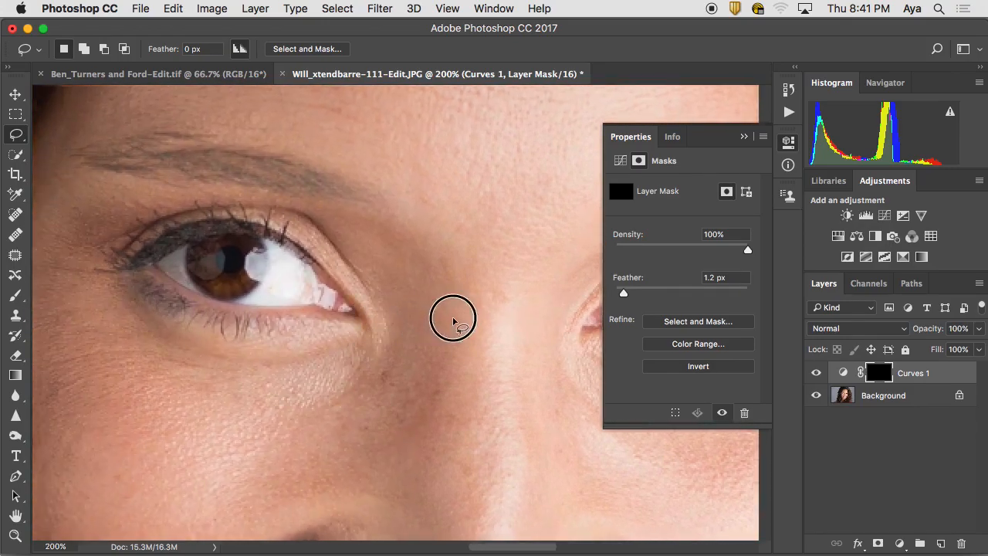
scroll(453, 318, "left", 10)
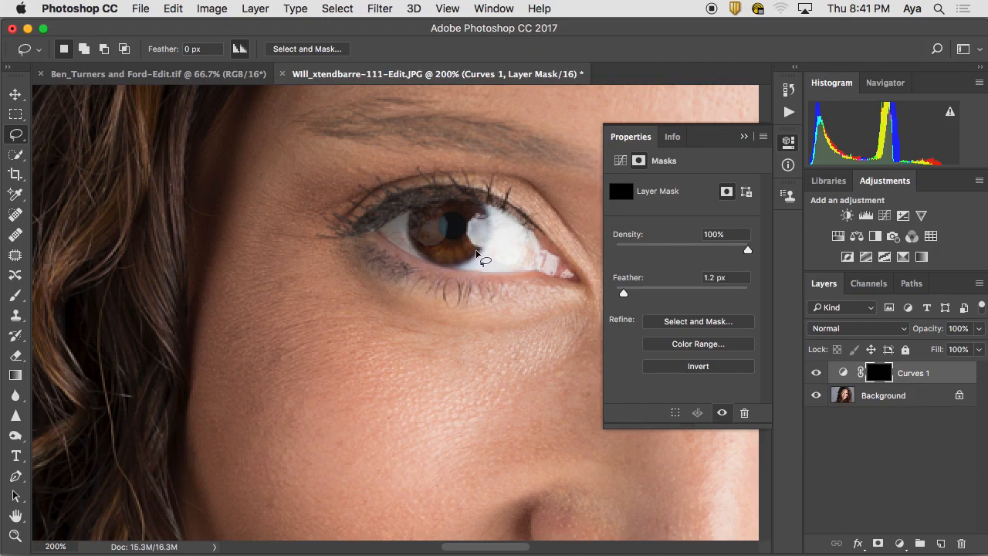
left_click(469, 251)
left_click(614, 218)
left_click(880, 397)
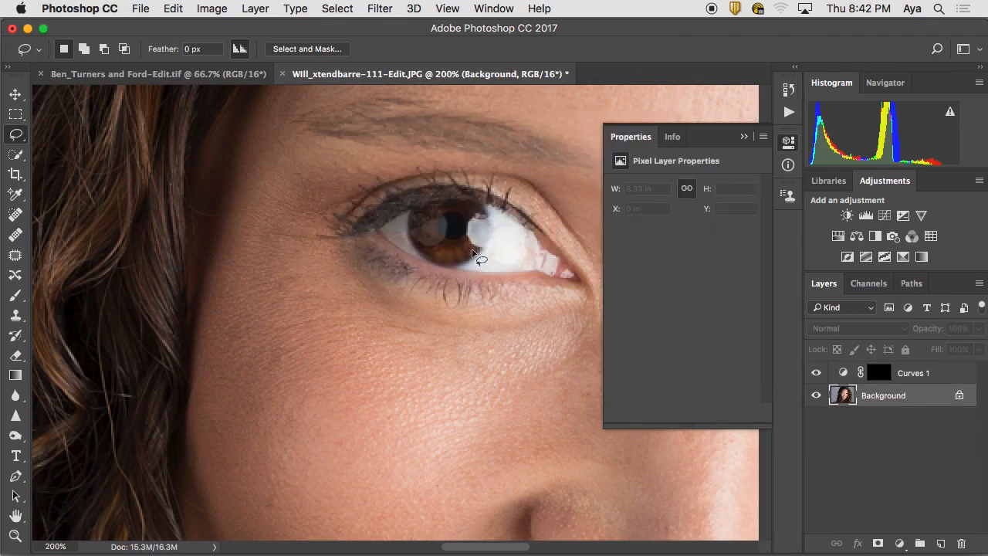
mouse_move(463, 246)
left_mouse_down()
mouse_move(442, 243)
mouse_move(435, 263)
mouse_move(463, 270)
mouse_move(483, 258)
mouse_move(467, 249)
left_mouse_up()
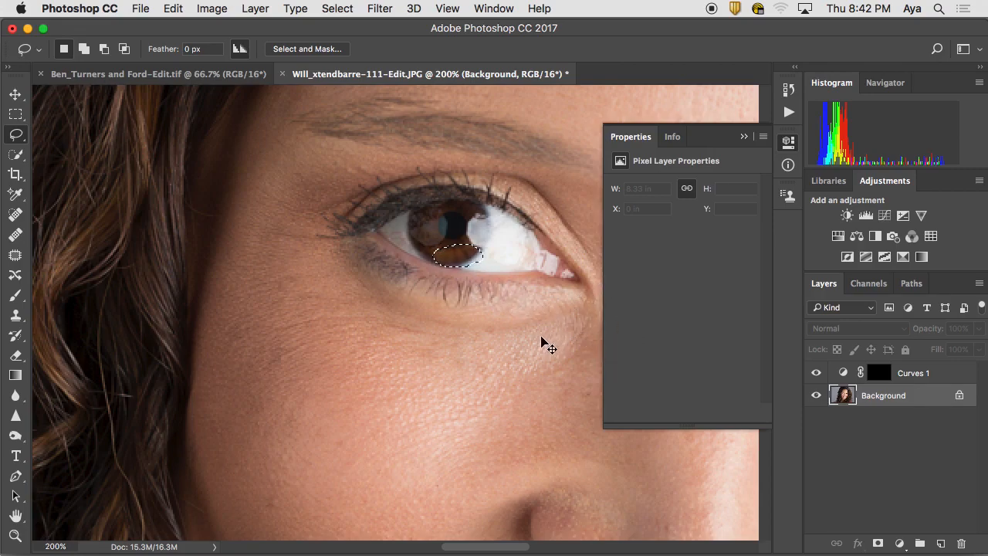
- Copy the selected iris patch to a new layer above Curves 1 and check the patch in isolation
key("ctrl+j")
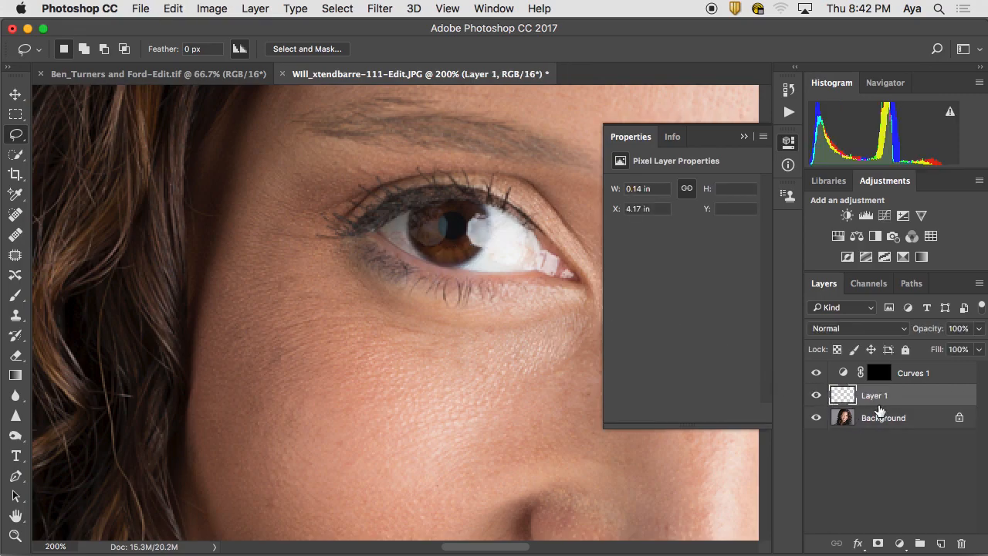
left_click_drag(885, 408, 891, 366)
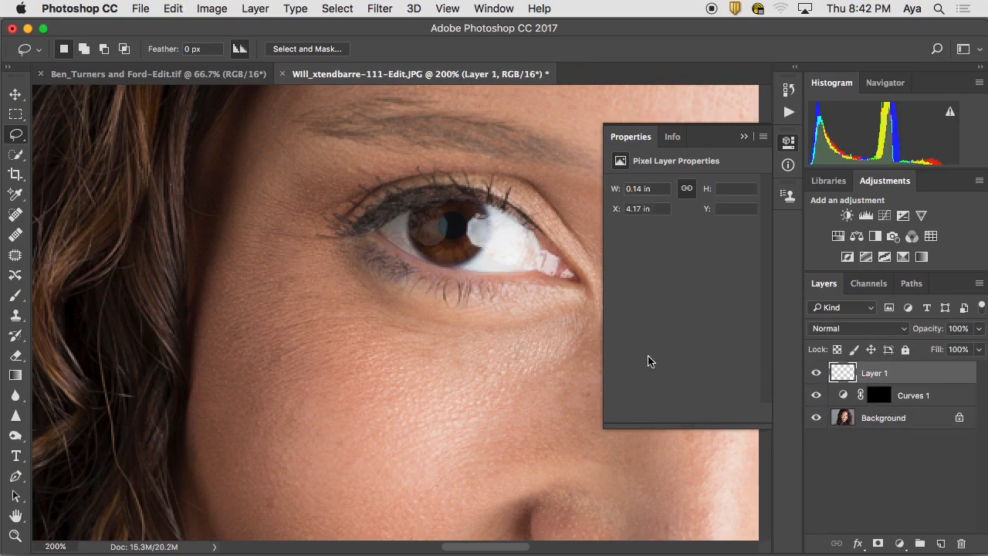
left_click_drag(815, 395, 816, 418)
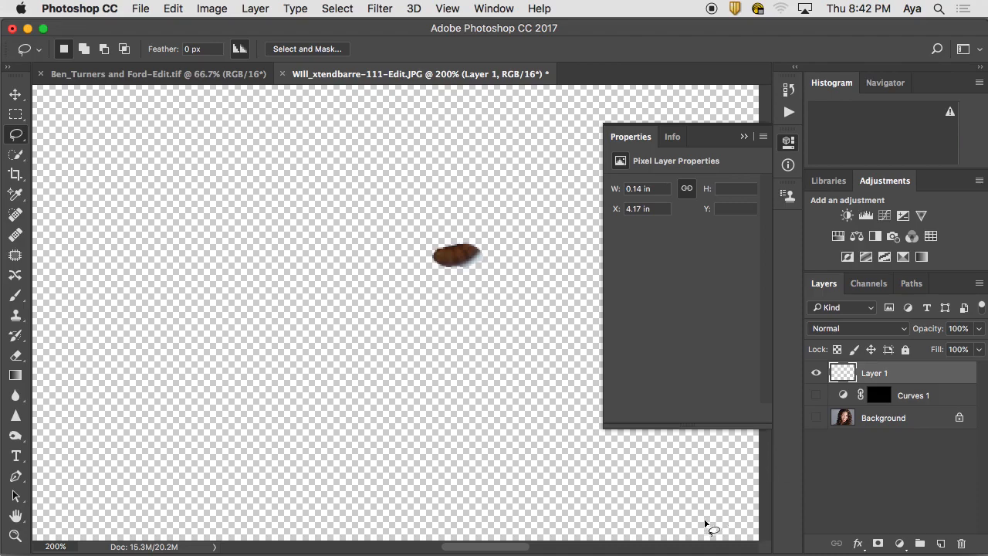
left_click_drag(816, 418, 817, 394)
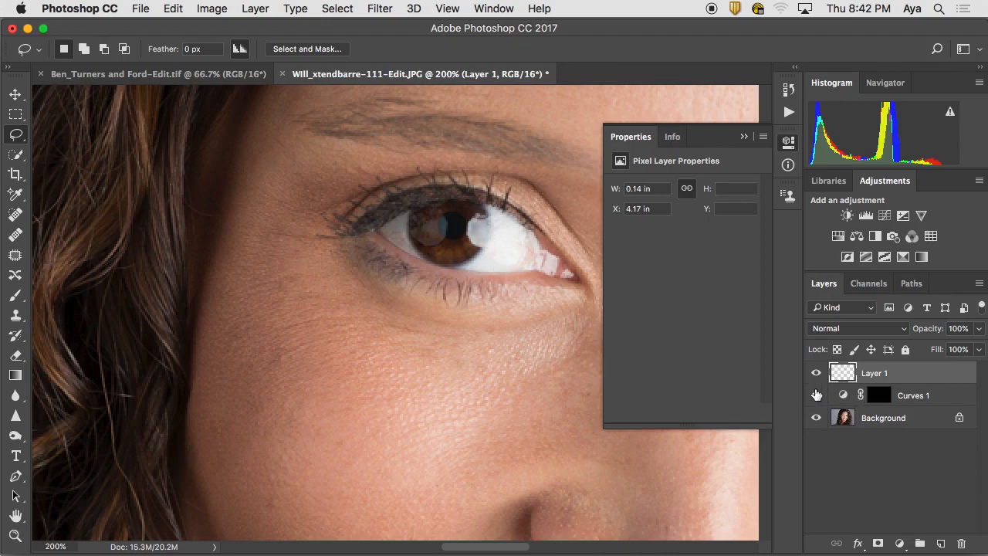
left_click(816, 416)
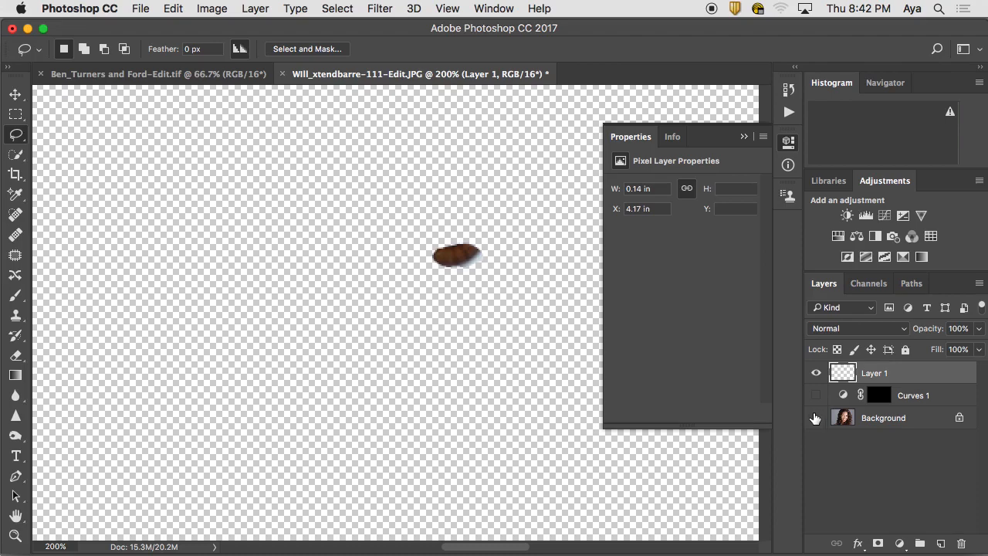
left_click(816, 417)
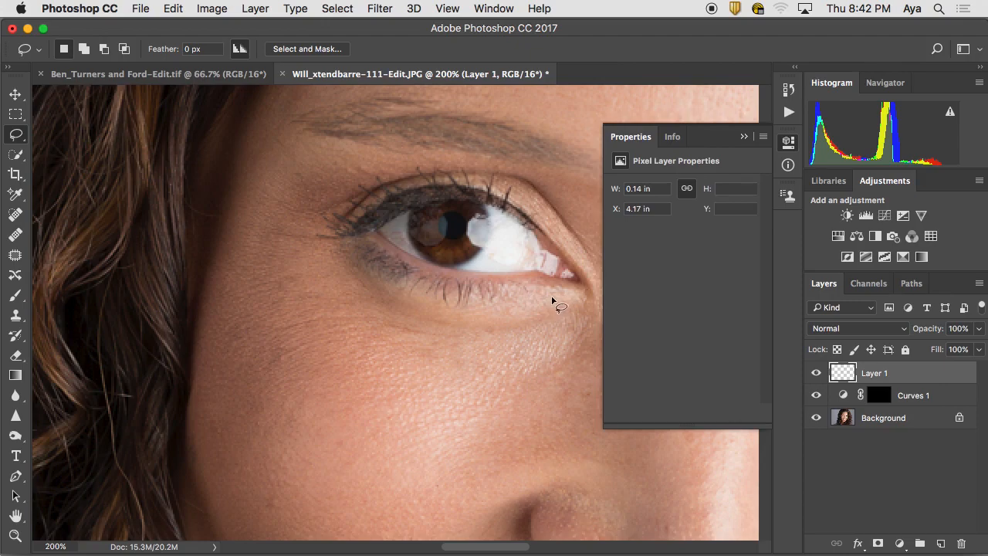
- Rotate the copied iris patch to about -62.9° and place it over the reflection on the nose side of the right iris
key("super+t")
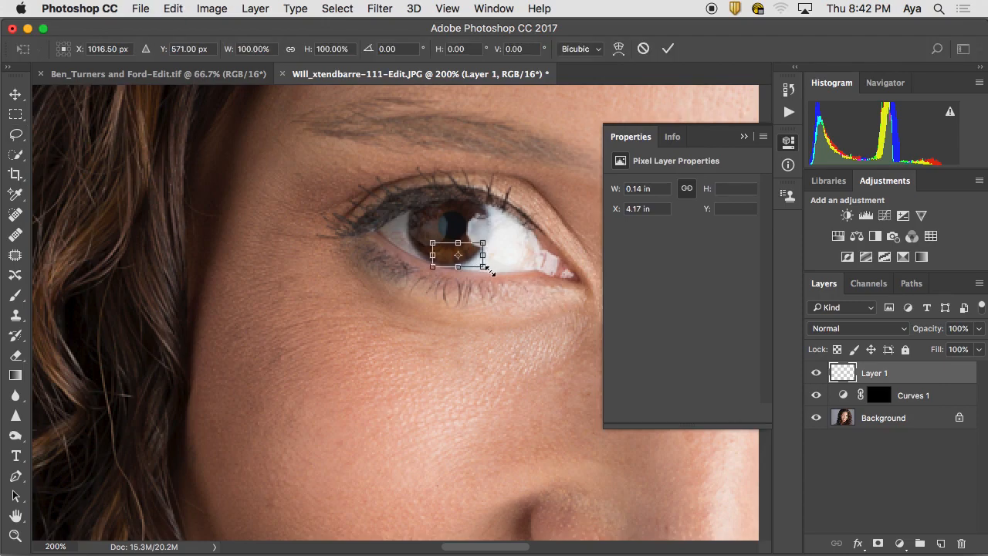
left_click_drag(499, 274, 510, 254)
left_click_drag(454, 268, 480, 254)
left_click_drag(508, 222, 482, 243)
key("super+z")
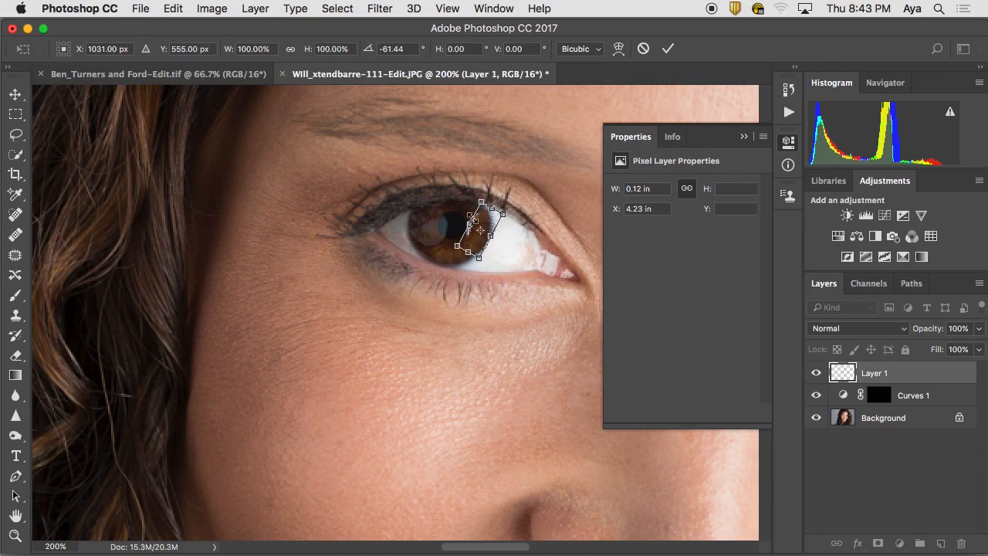
left_click_drag(515, 217, 511, 217)
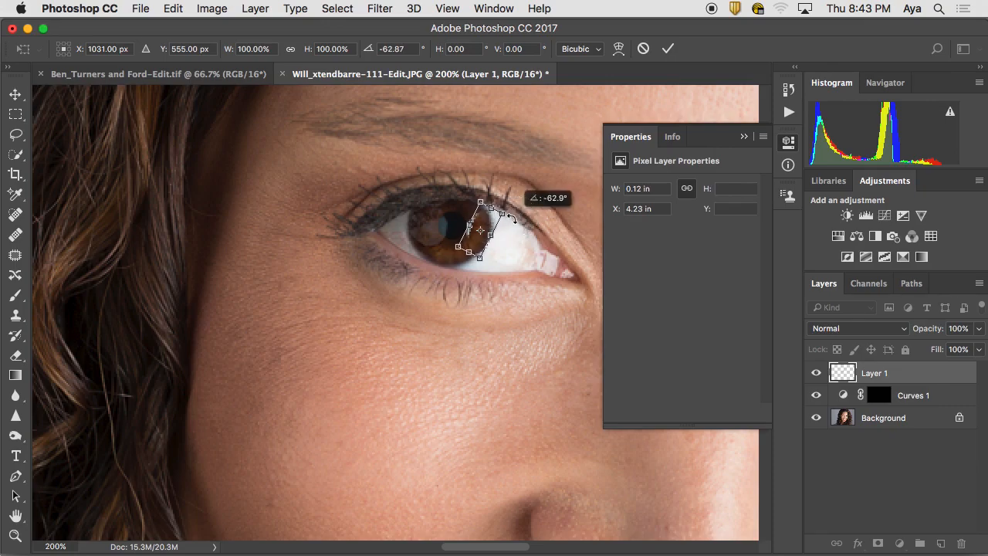
left_click(668, 49)
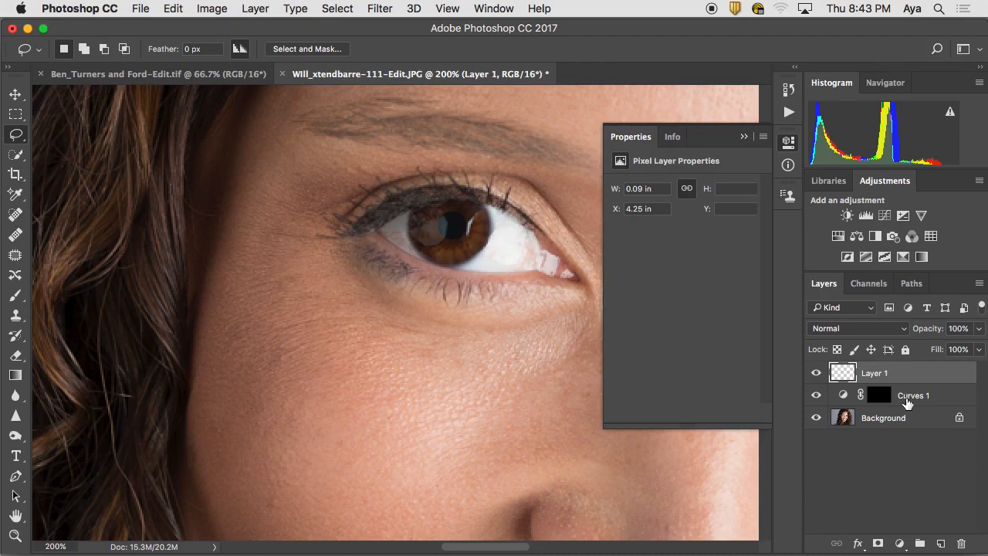
- Rename the iris patch layer "catch light" and add a layer mask to it
double_click(874, 374)
type("c")
type("atch light")
left_click(924, 376)
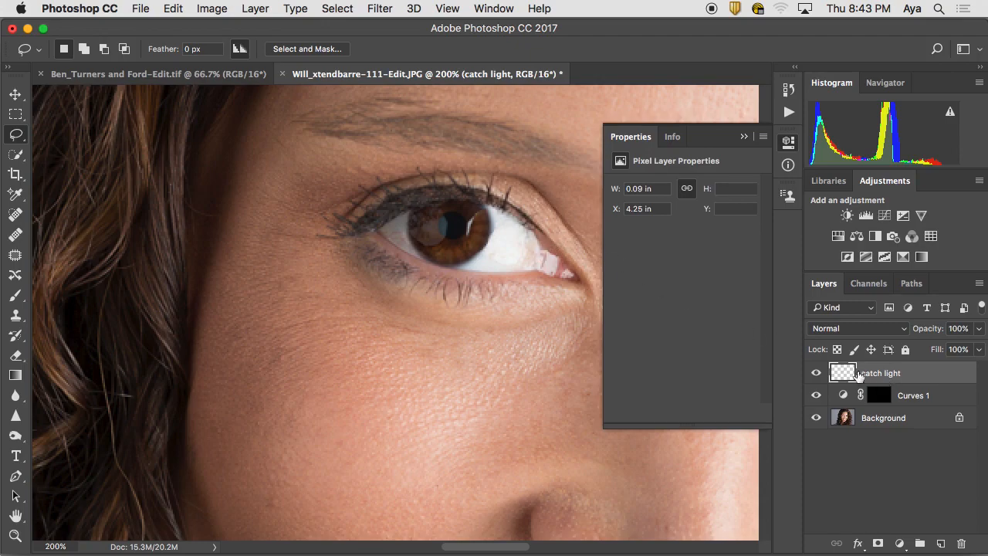
left_click(878, 543)
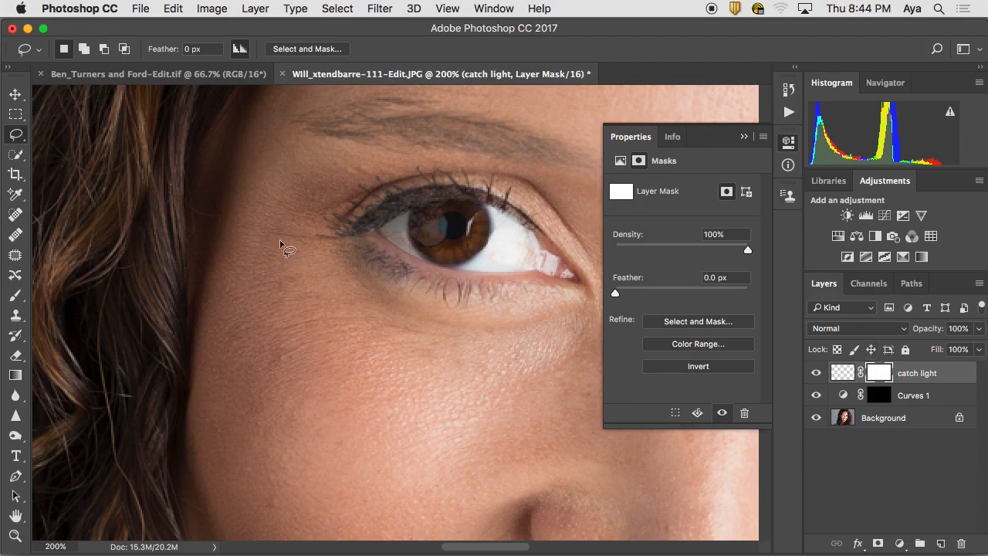
- Paint black on the catch light mask with a 15 px brush to hide the patch's spill over the white of the eye
key("b")
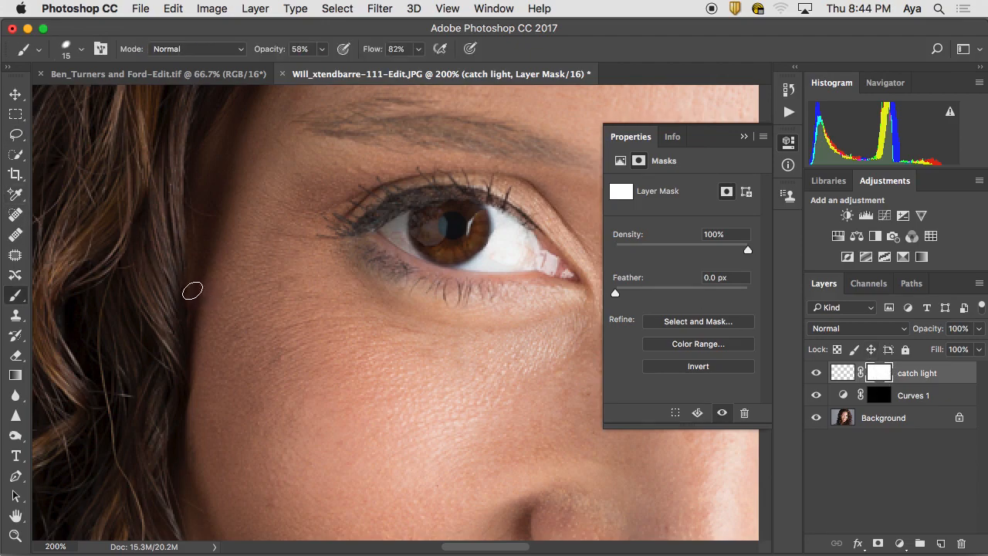
left_click(8, 67)
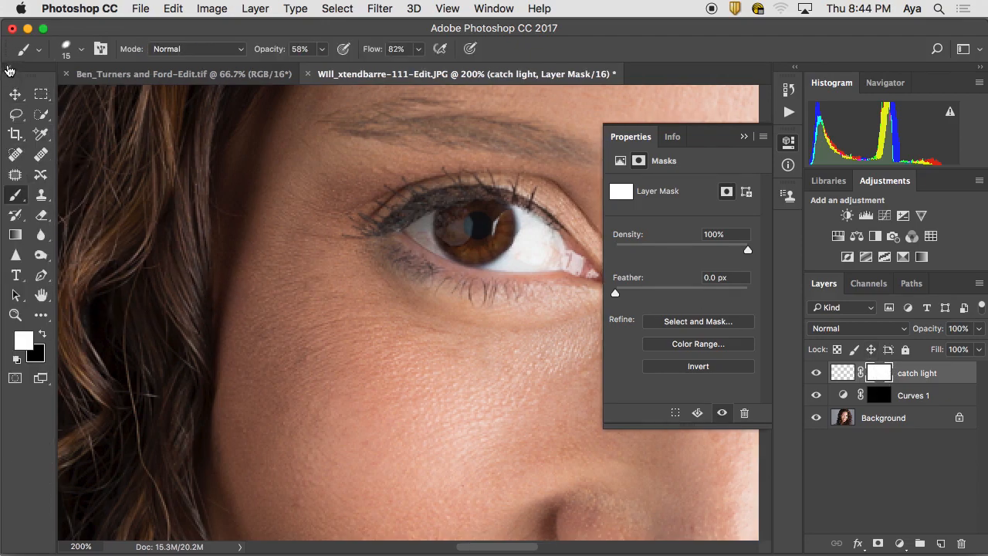
left_click(45, 335)
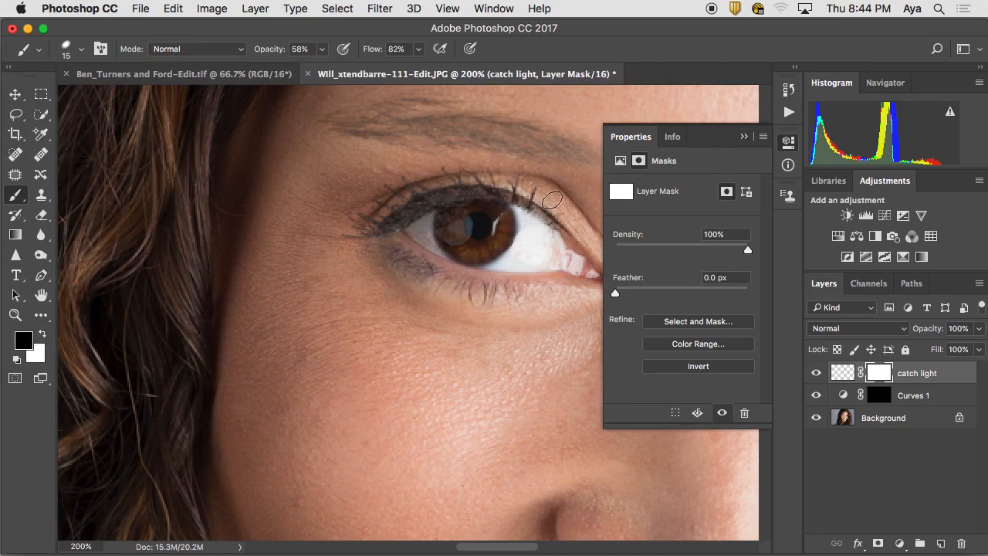
key("super+equal")
key("super+equal")
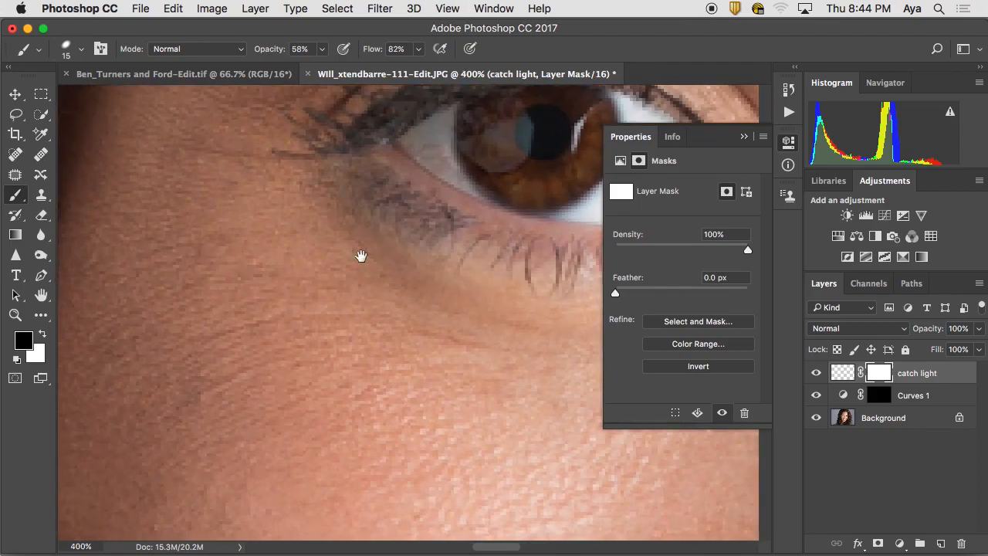
left_click_drag(467, 214, 231, 335)
key("super+equal")
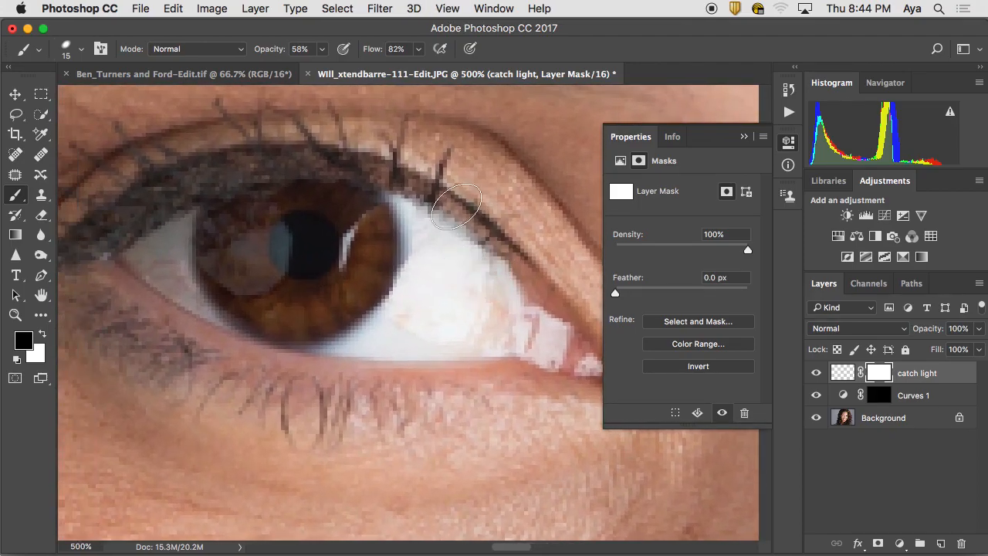
left_click(441, 205)
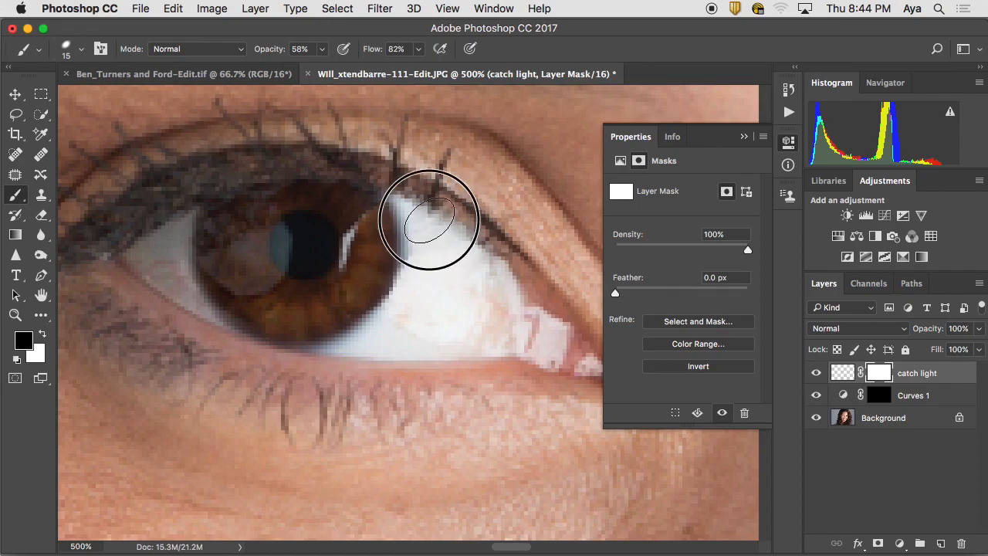
left_click_drag(428, 224, 419, 257)
left_click(417, 179)
mouse_move(416, 180)
left_mouse_down()
mouse_move(399, 187)
mouse_move(415, 185)
left_mouse_up()
left_click(420, 212)
left_click_drag(342, 334, 333, 330)
- Mask out the patch beside the pupil with a 4 px black brush to reveal a rounded catch light
key("bracketleft")
key("bracketleft")
key("bracketleft")
key("bracketleft")
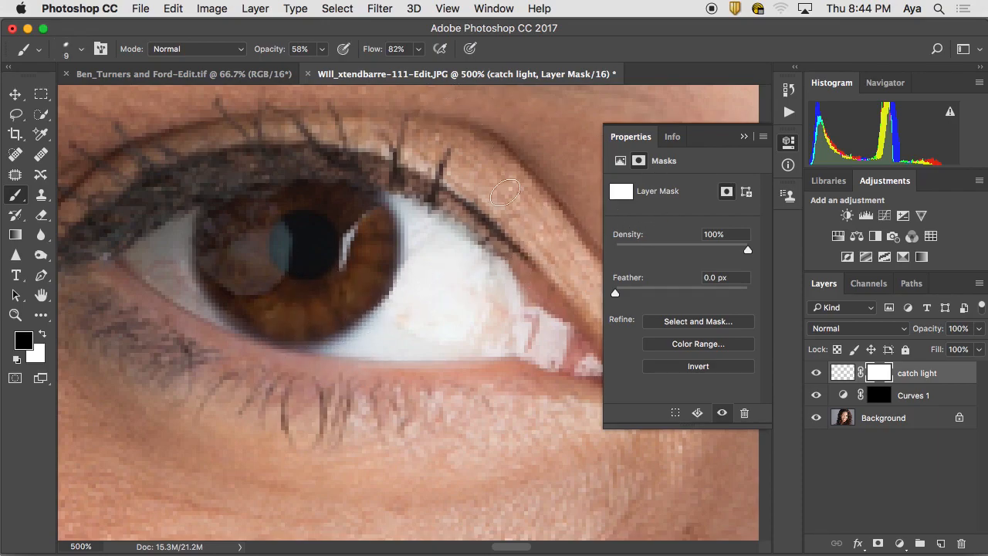
key("bracketleft")
mouse_move(369, 229)
left_mouse_down()
mouse_move(360, 225)
mouse_move(368, 223)
mouse_move(364, 245)
mouse_move(344, 267)
mouse_move(364, 223)
mouse_move(382, 236)
mouse_move(377, 263)
mouse_move(348, 265)
mouse_move(367, 229)
left_mouse_up()
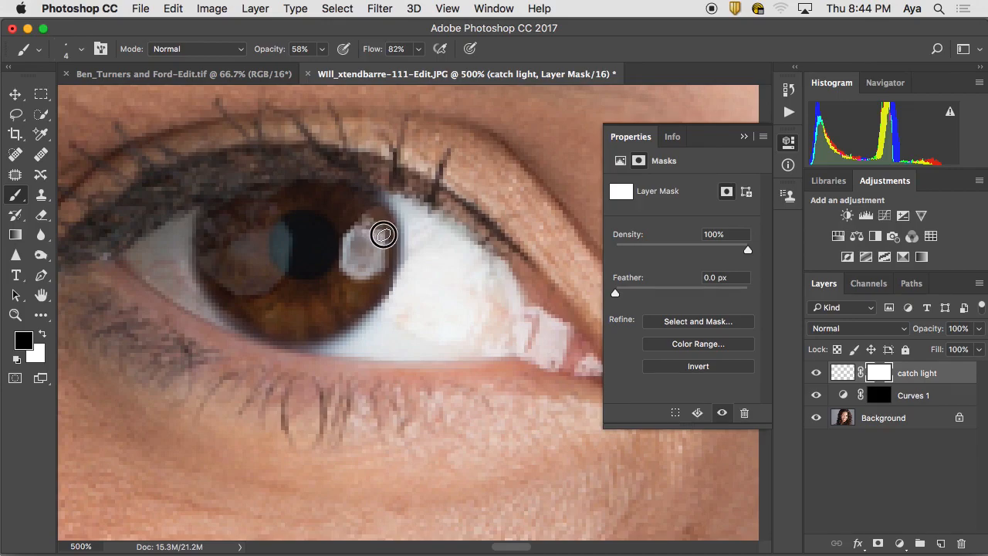
mouse_move(382, 240)
left_mouse_down()
mouse_move(363, 220)
mouse_move(384, 241)
left_mouse_up()
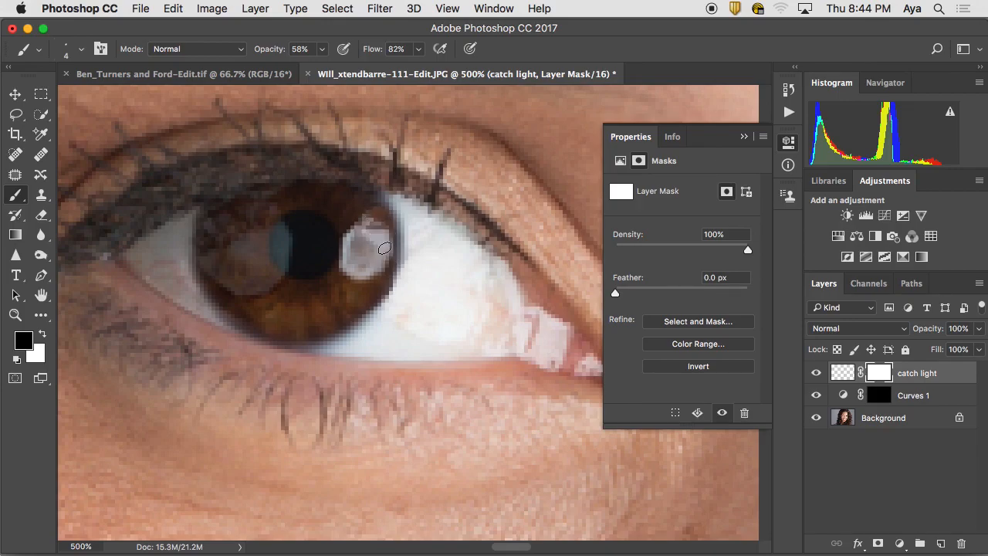
mouse_move(379, 265)
left_mouse_down()
mouse_move(363, 279)
mouse_move(353, 267)
mouse_move(364, 276)
mouse_move(383, 267)
left_mouse_up()
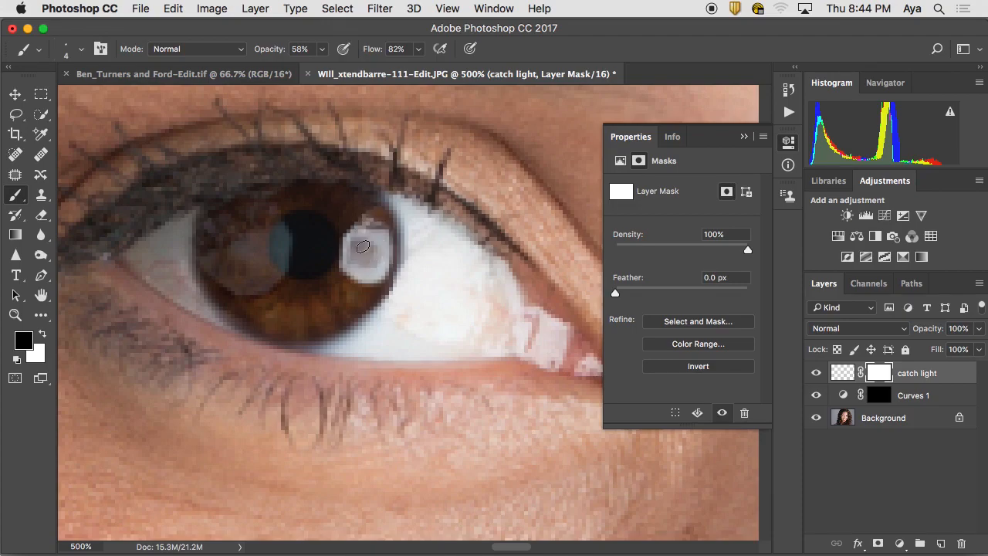
mouse_move(360, 262)
left_mouse_down()
mouse_move(354, 243)
mouse_move(373, 255)
left_mouse_up()
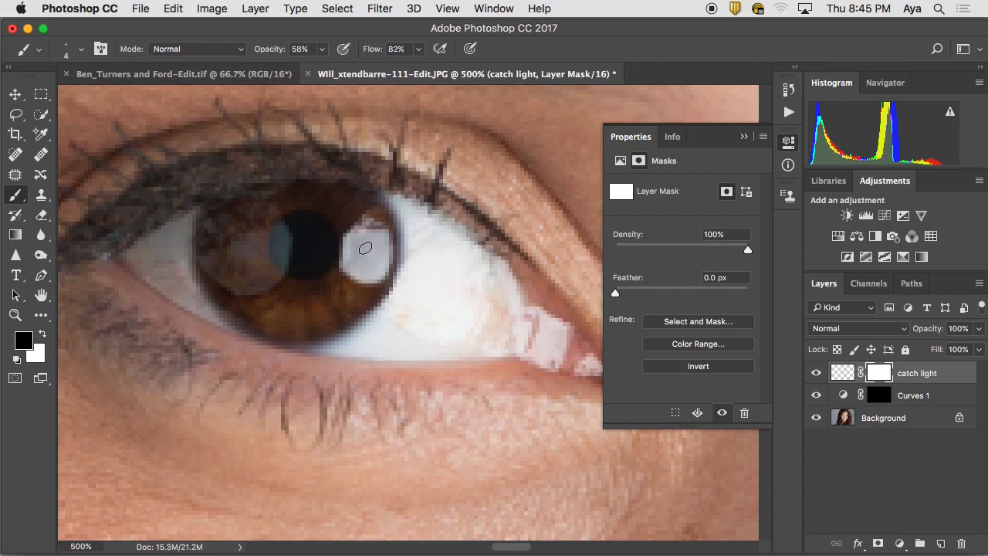
mouse_move(368, 251)
left_mouse_down()
mouse_move(358, 256)
mouse_move(353, 238)
mouse_move(369, 242)
left_mouse_up()
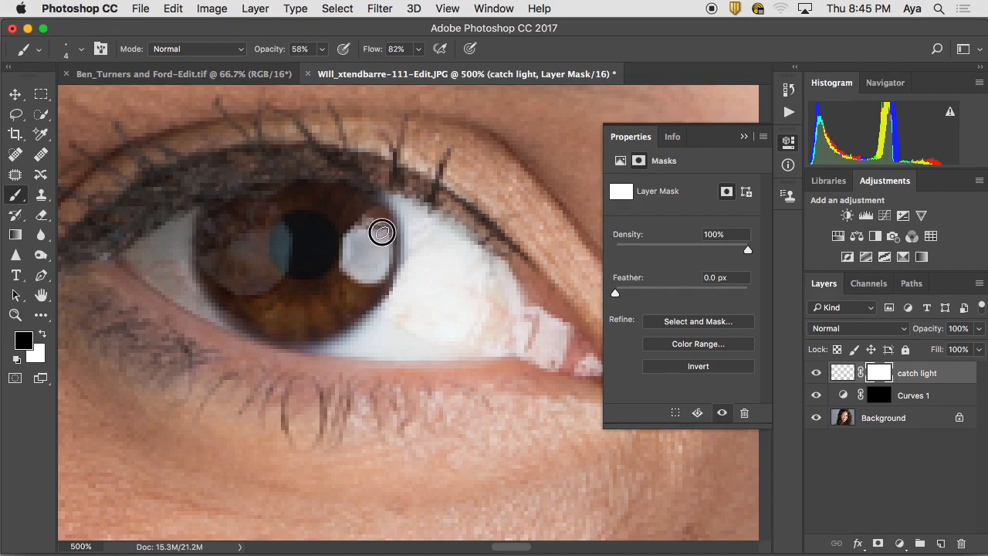
- Compare the eye with and without the catch light layer
left_click(815, 373)
left_click(814, 373)
left_click(814, 373)
left_click(815, 372)
left_click(815, 373)
left_click(815, 373)
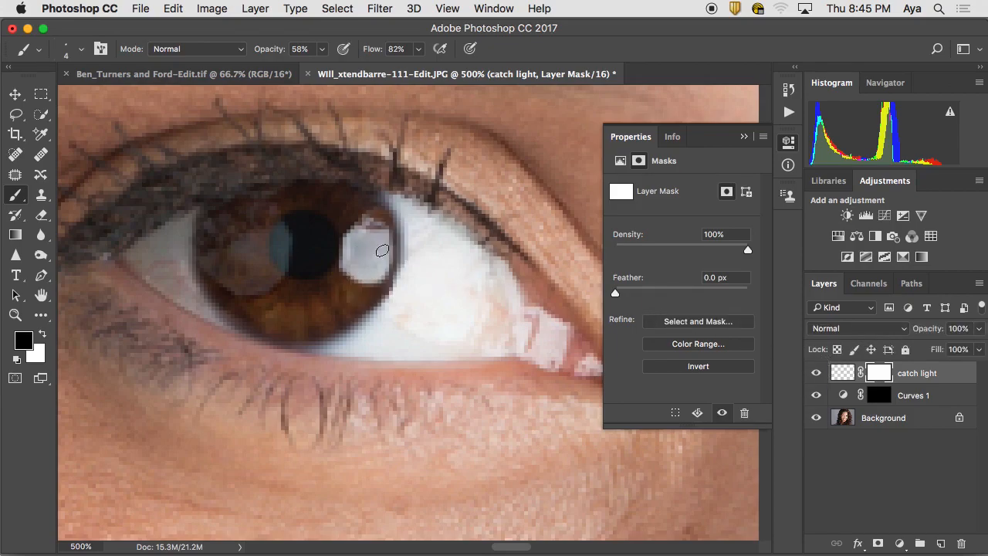
- Refine the outer edge and interior of the revealed catch light by painting more black on the mask
left_click(390, 241)
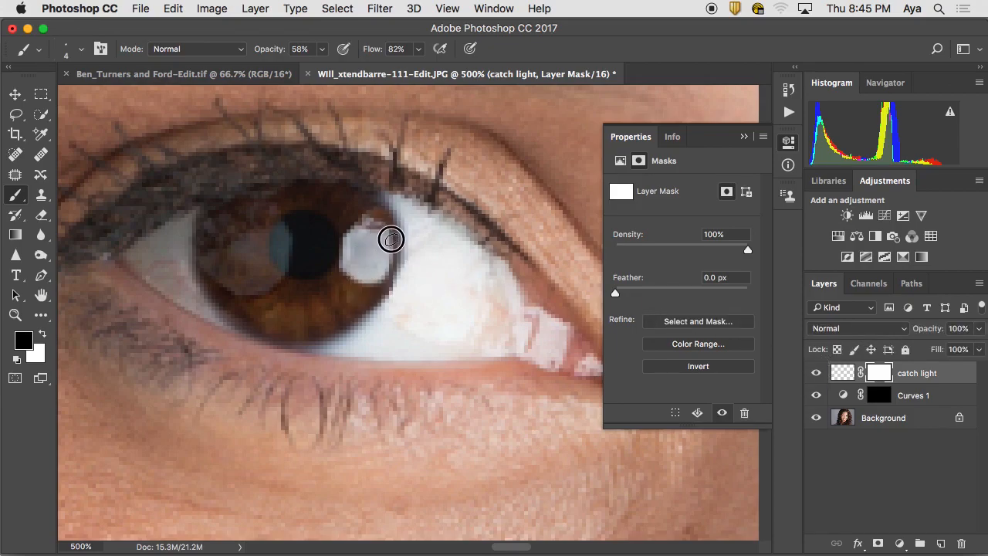
left_click(388, 242)
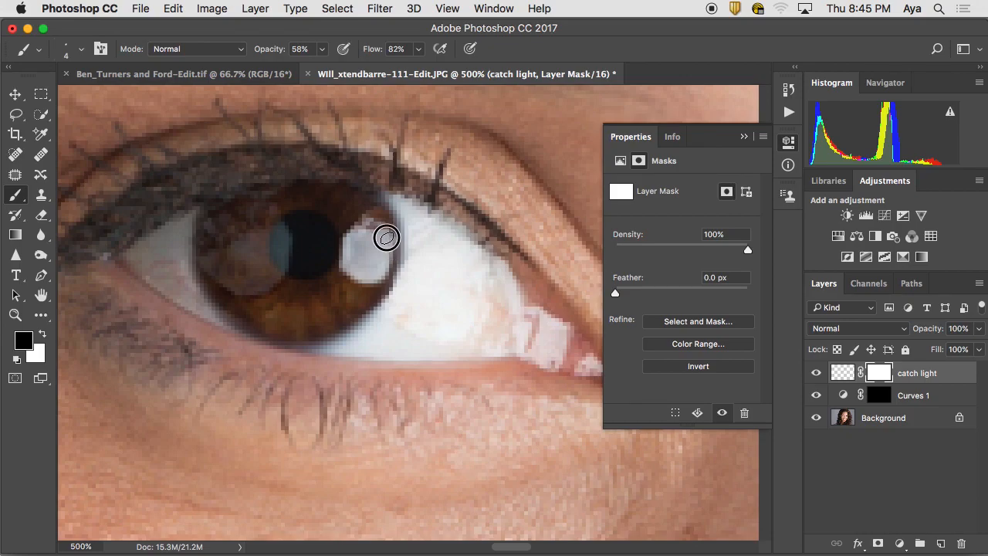
mouse_move(384, 257)
left_mouse_down()
mouse_move(359, 271)
mouse_move(354, 253)
left_mouse_up()
left_click(368, 267)
left_click(371, 272)
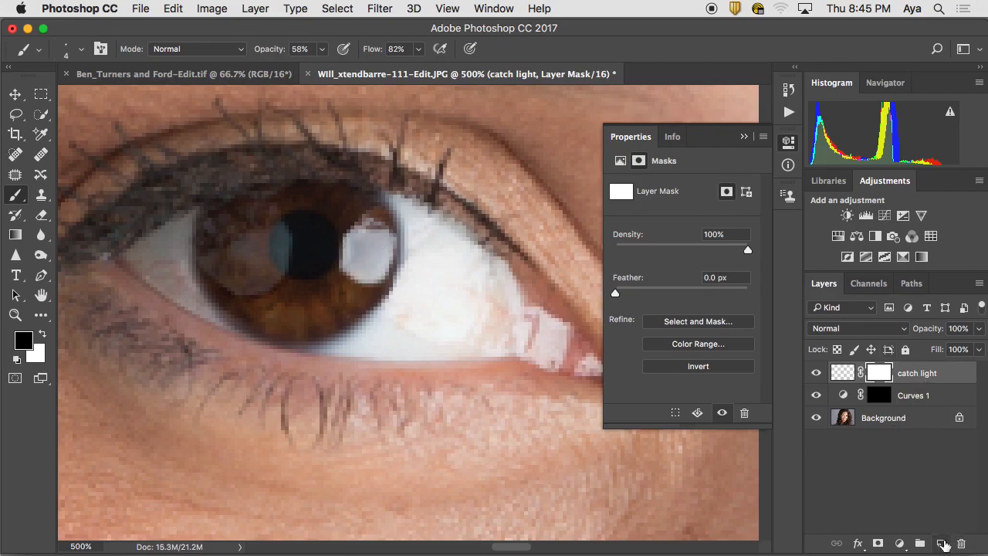
- Add a new layer above catch light and name it "eye"
left_click(942, 544)
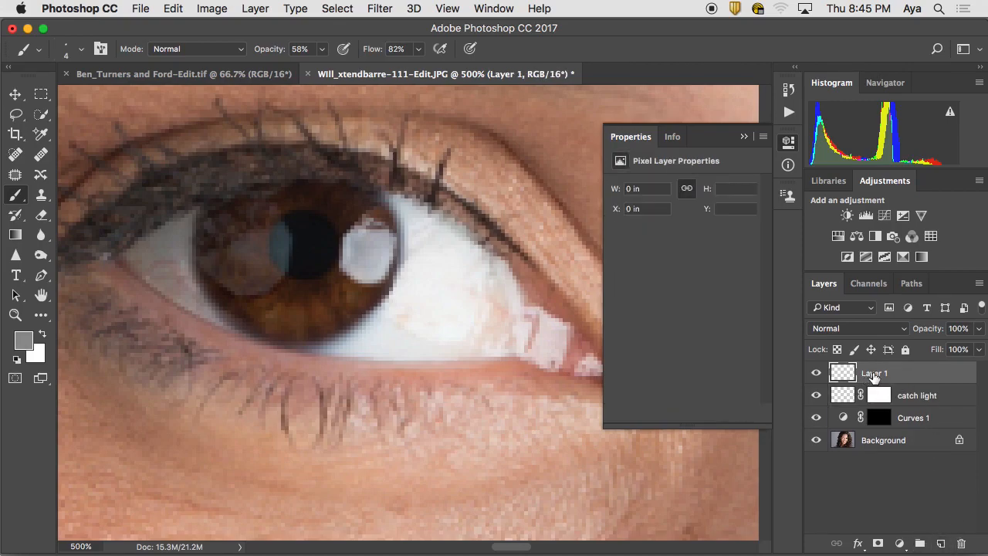
double_click(871, 372)
type("eye")
key("Return")
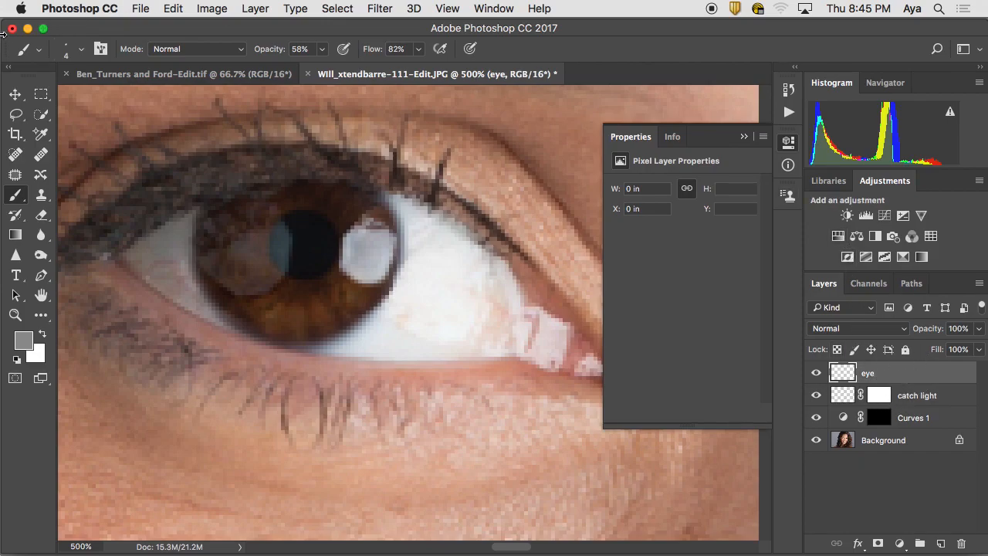
- Clone clean highlight tone over the dark streaks in the catch light's upper part with a 3 px Clone Stamp
left_click(41, 195)
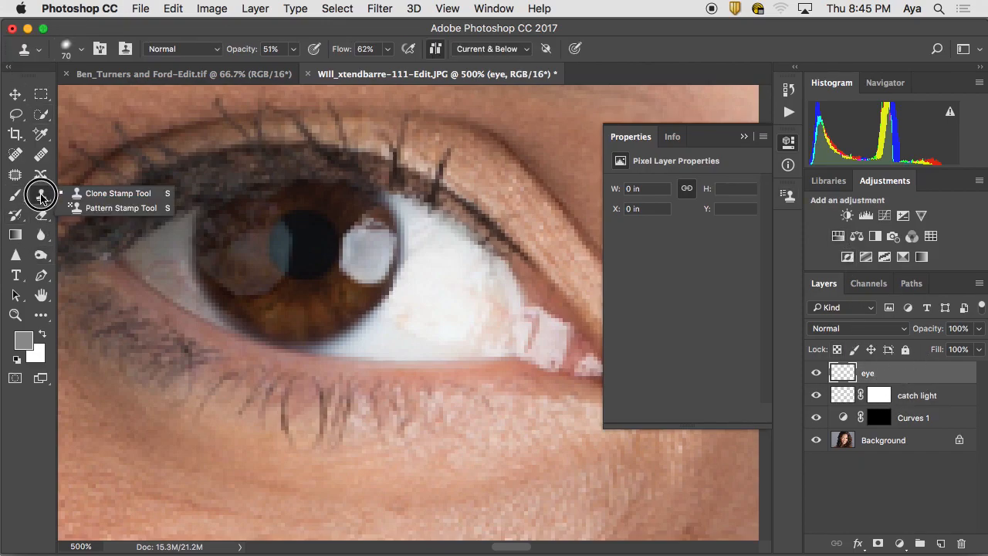
key("bracketleft")
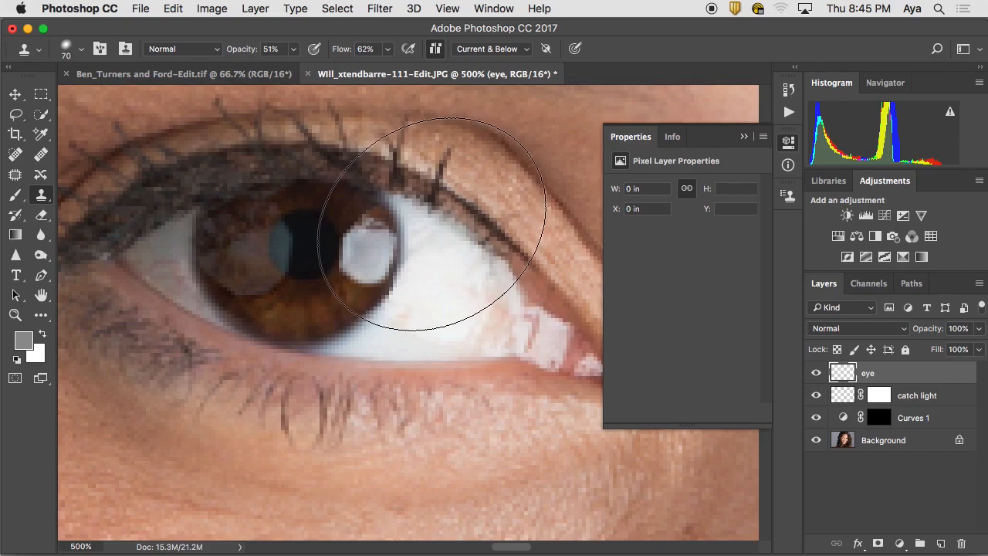
key("bracketleft")
key("bracketleft")
key("bracketleft")
key("bracketleft")
key("bracketleft")
key("bracketleft")
key("bracketleft")
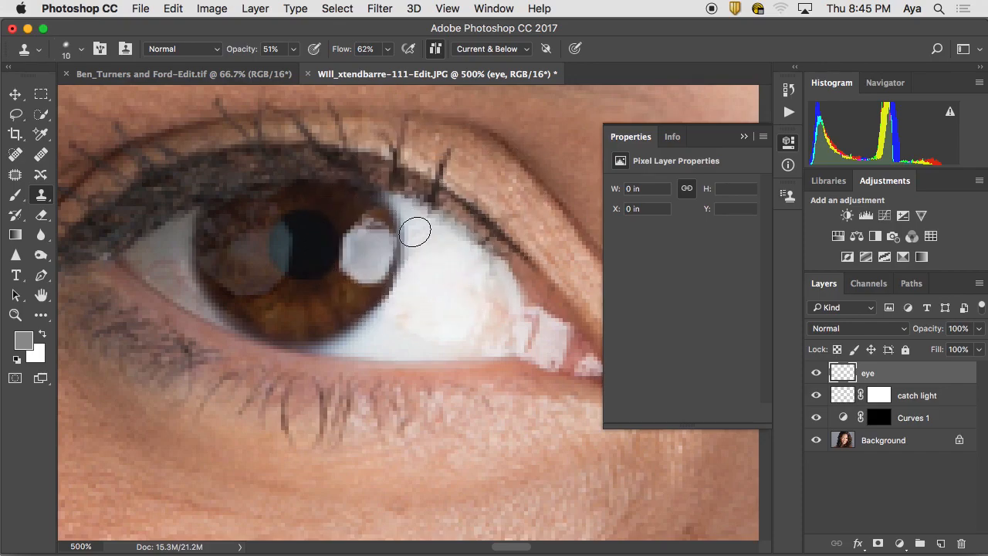
key("bracketleft")
key("bracketleft")
left_click(374, 240, "alt")
left_click(369, 230)
left_click(371, 239, "alt")
left_click(360, 232)
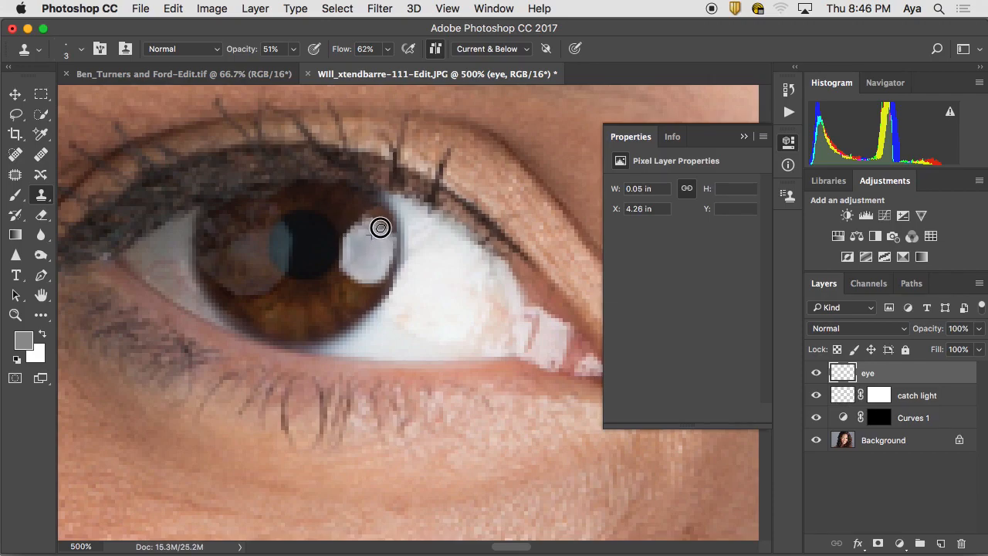
- Round off the catch light's upper and pupil-side edges with the Clone Stamp
left_click(351, 227)
left_click_drag(354, 223, 364, 218)
left_click(365, 247, "alt")
left_click_drag(344, 249, 346, 252)
- Lasso the cleaned catch light in the subject's right eye
key("super+minus")
key("super+minus")
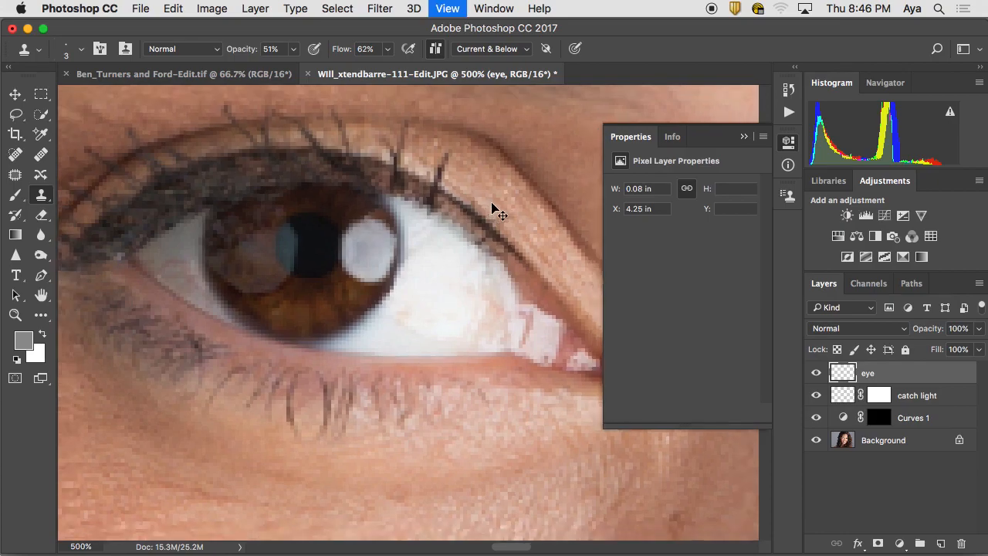
key("super+minus")
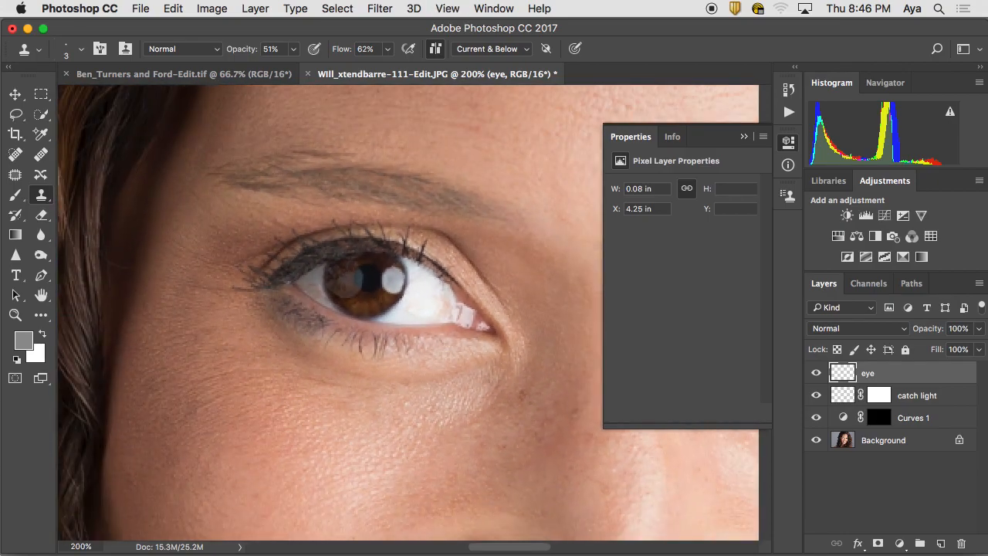
key("super+minus")
key("super+minus")
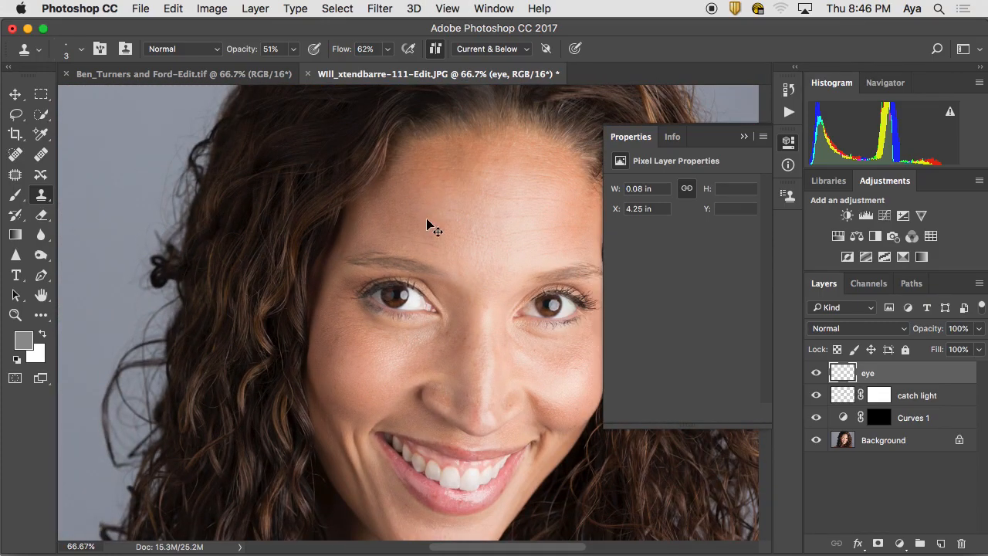
key("super+plus")
scroll(386, 326, "right", 5)
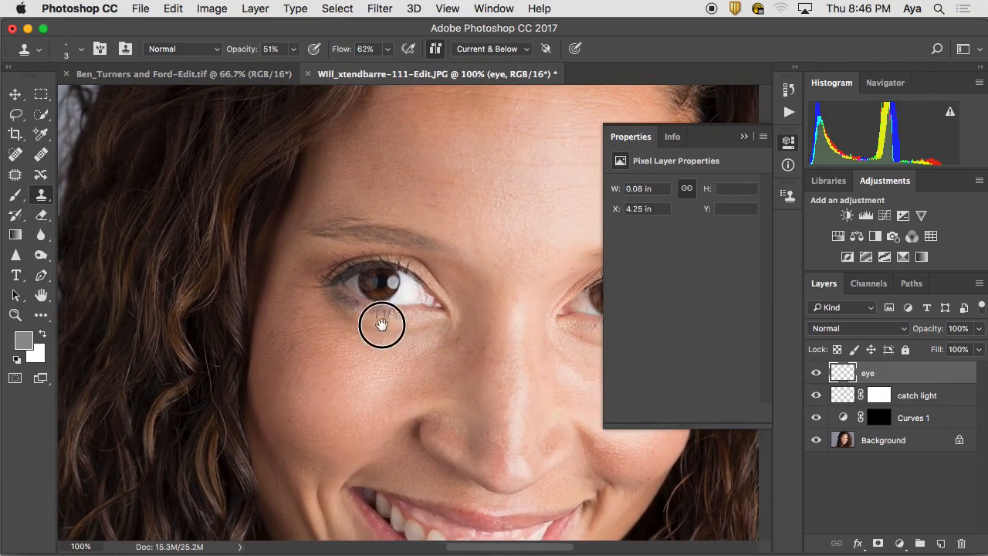
scroll(346, 301, "down", 2)
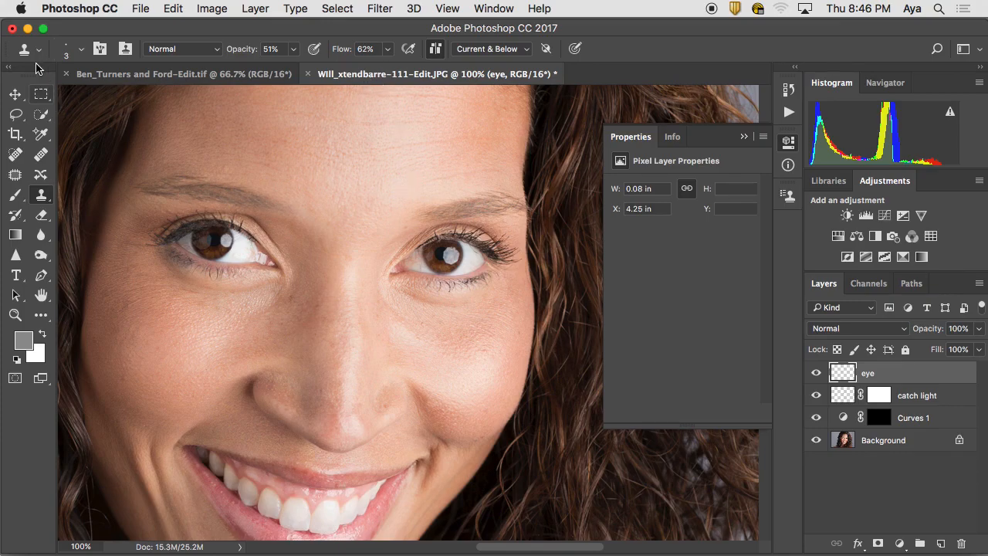
left_click(16, 114)
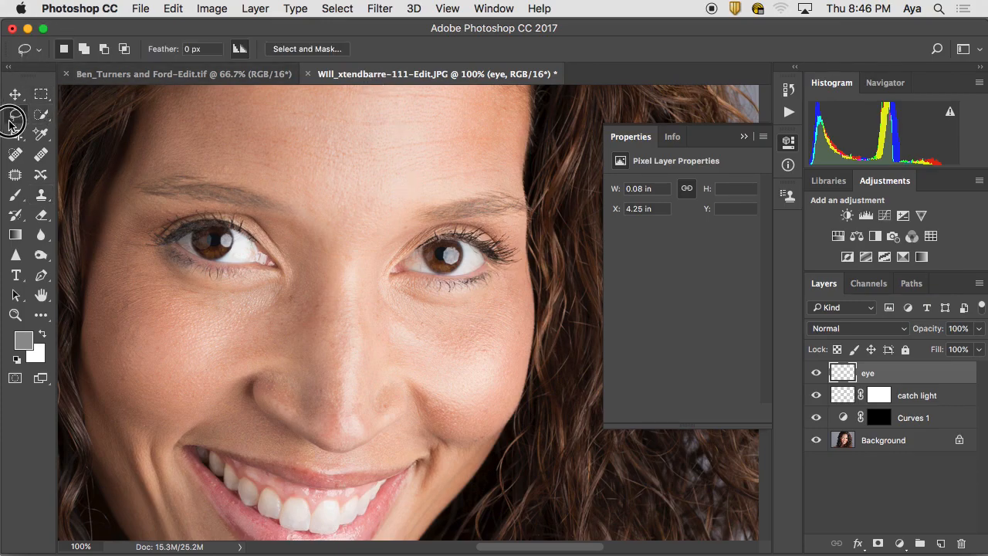
left_click_drag(226, 236, 231, 240)
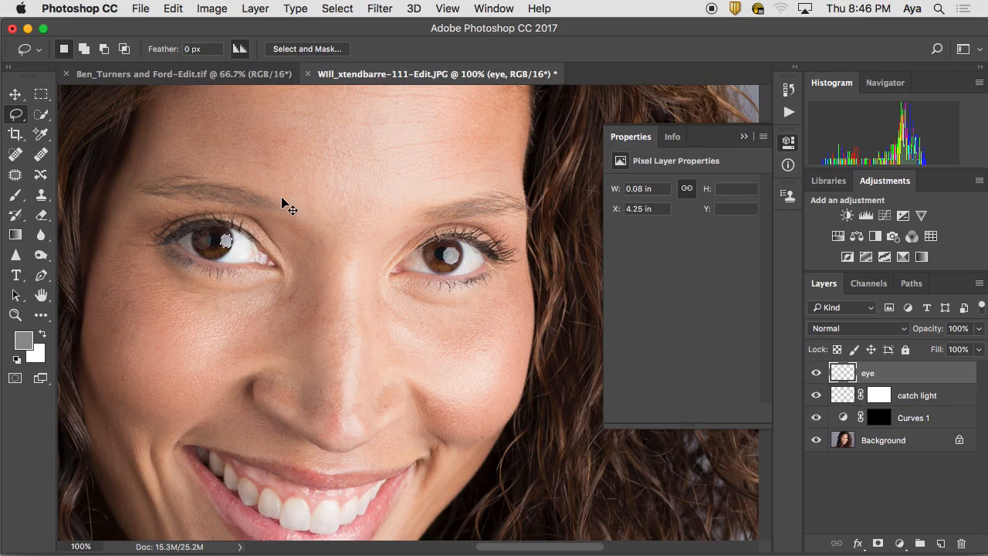
- Add a Curves adjustment limited to the selected catch light in the subject's right eye and lower its white point to output 230
key("super+equal")
scroll(216, 144, "left", 10)
scroll(216, 144, "up", 5)
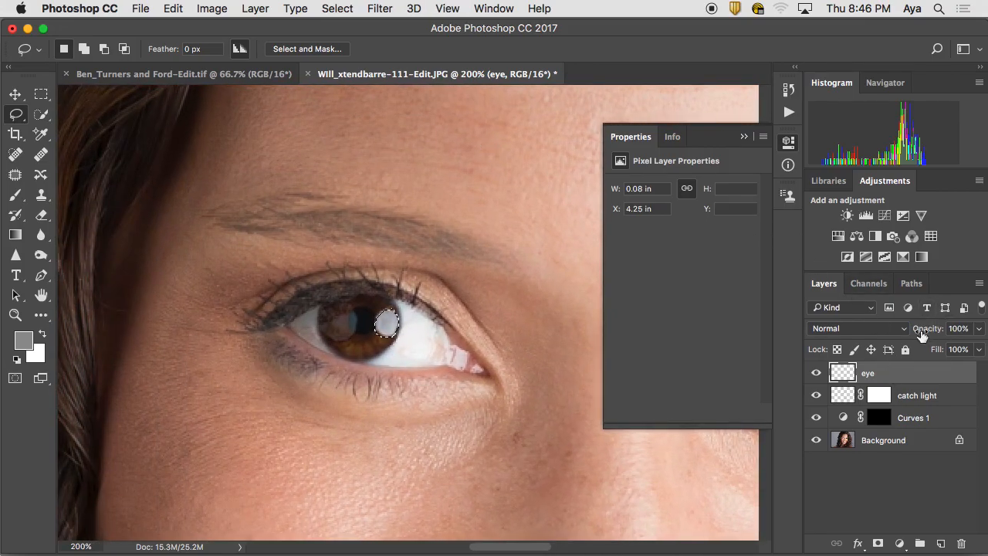
left_click(884, 215)
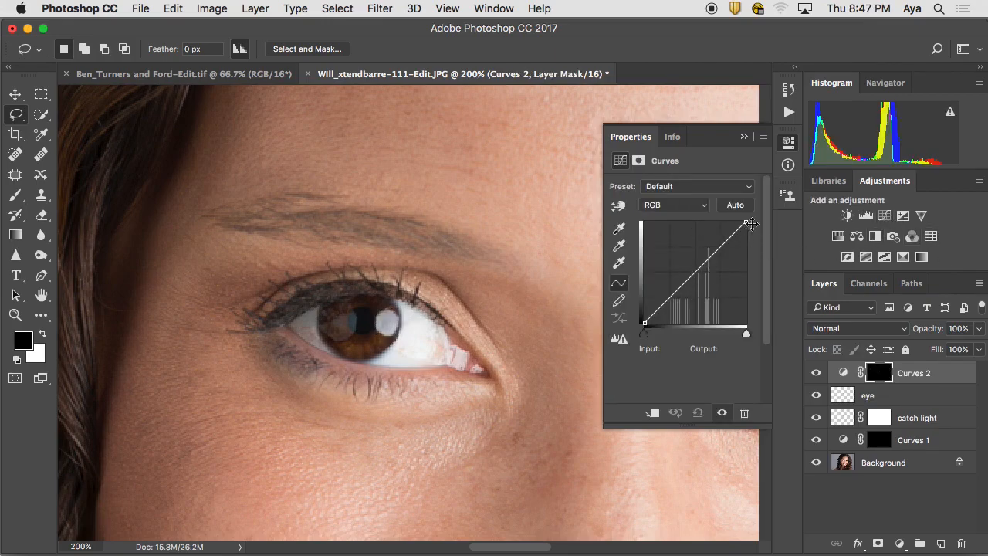
left_click_drag(747, 223, 756, 231)
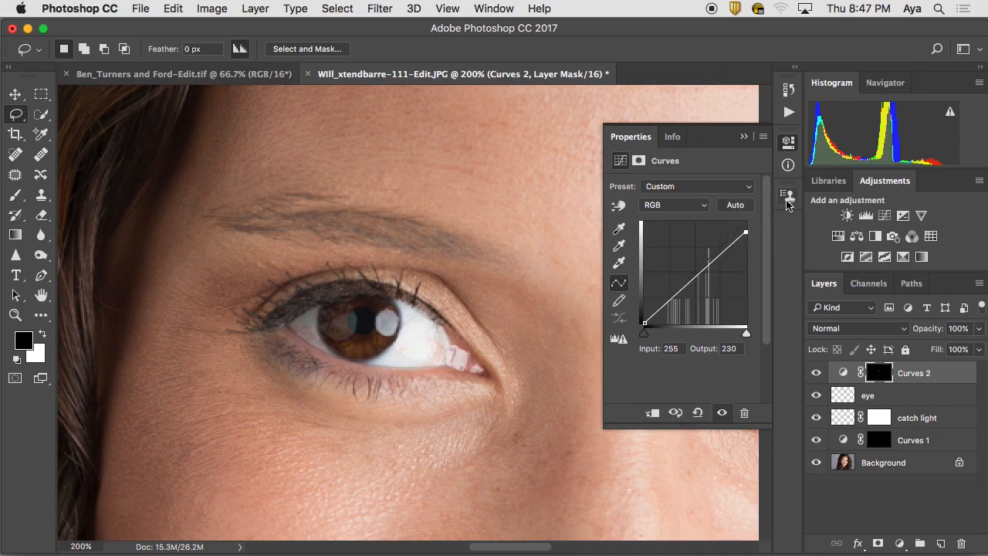
key("super+0")
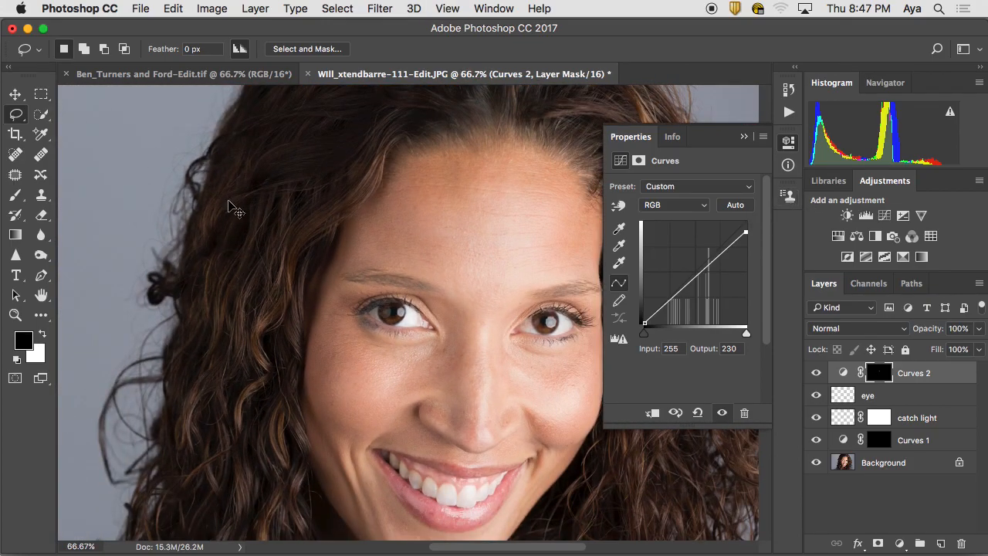
- Lasso the iris of the subject's right eye
key("super+plus")
key("super+plus")
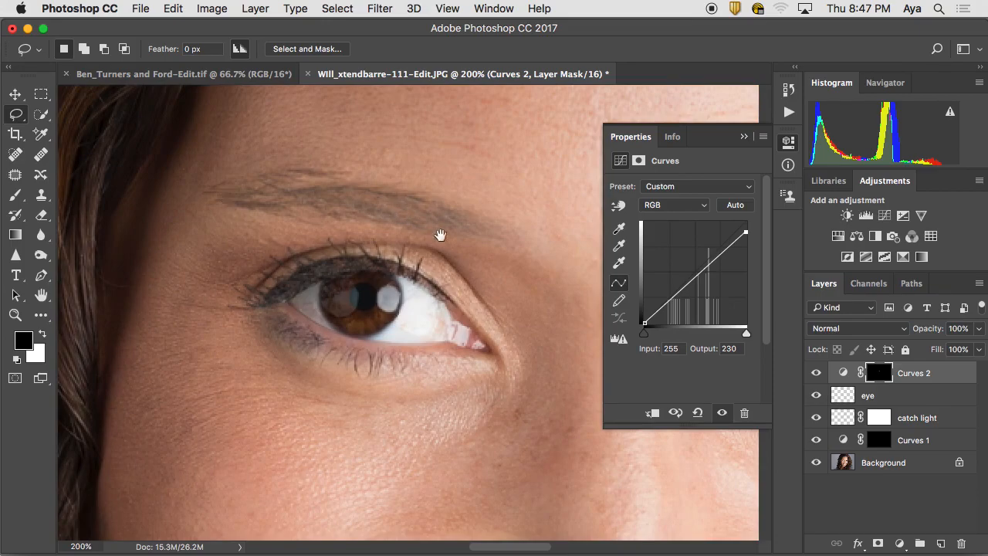
left_click_drag(516, 299, 399, 276)
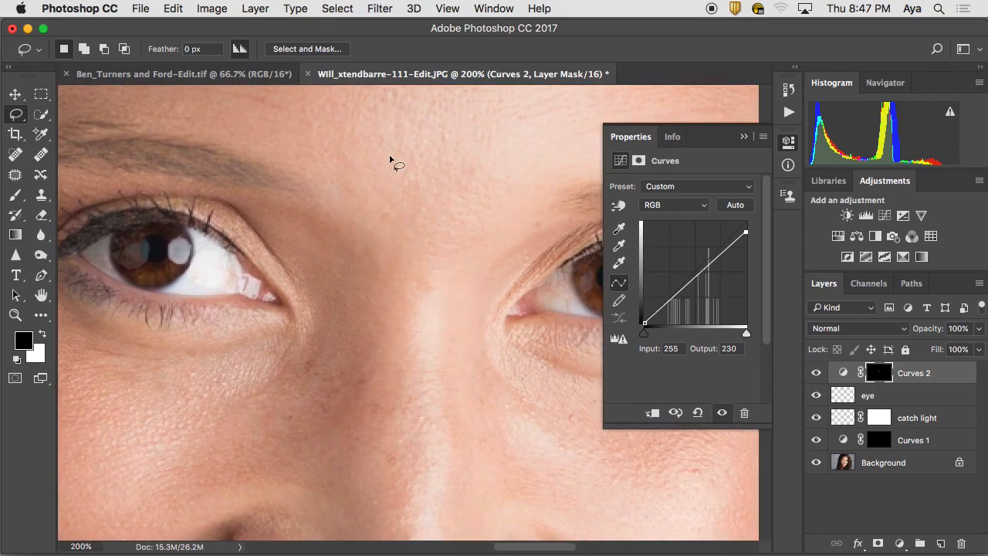
key("super+minus")
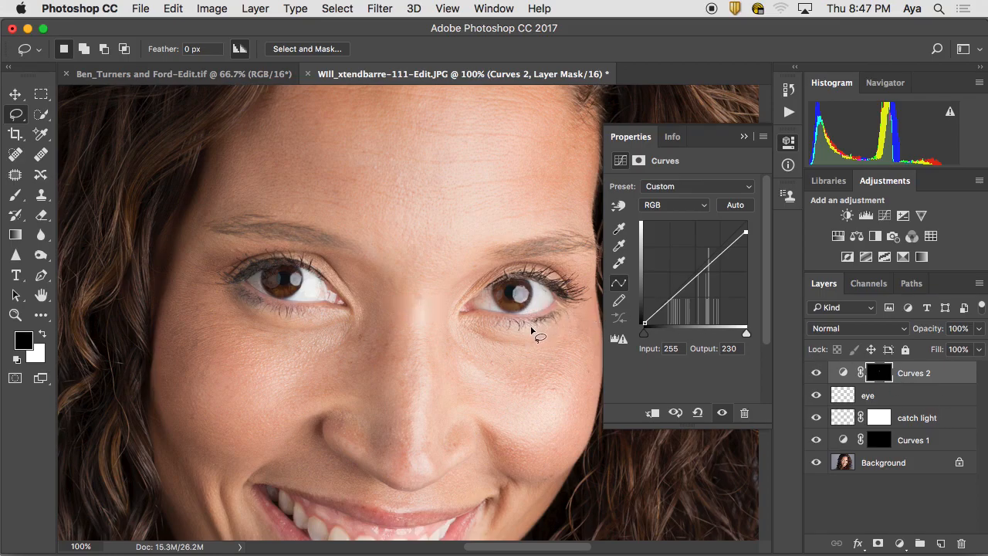
key("super+minus")
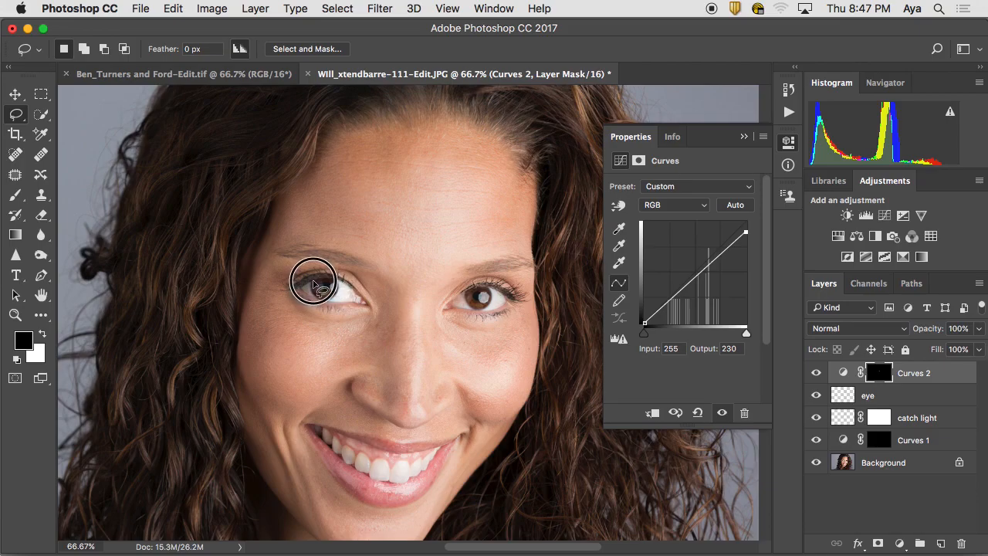
mouse_move(313, 294)
left_mouse_down()
mouse_move(334, 297)
mouse_move(334, 279)
mouse_move(312, 291)
left_mouse_up()
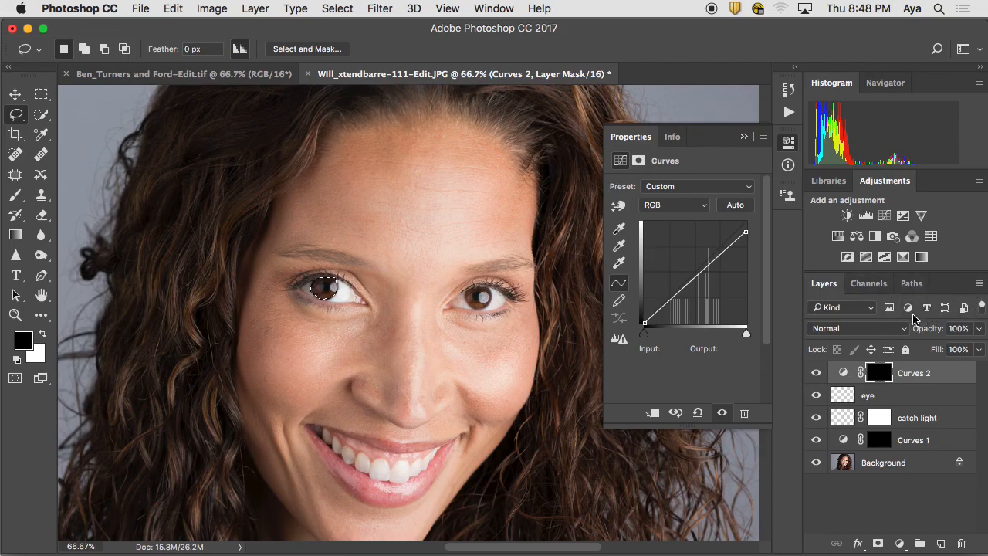
- Add a Curves adjustment for the selected iris and brighten its midtones with a point at input 130, output 146
left_click(888, 216)
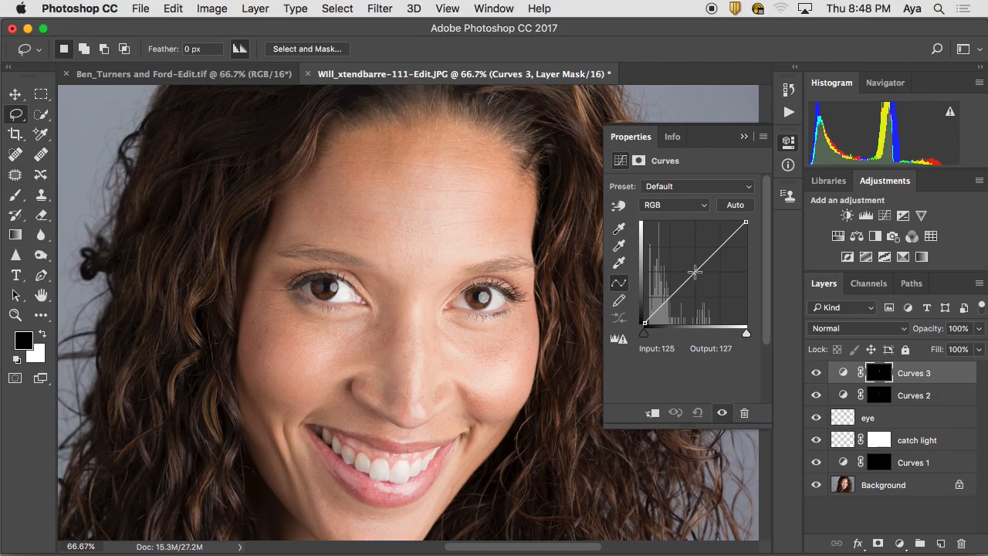
left_click(696, 272)
left_click_drag(696, 272, 696, 265)
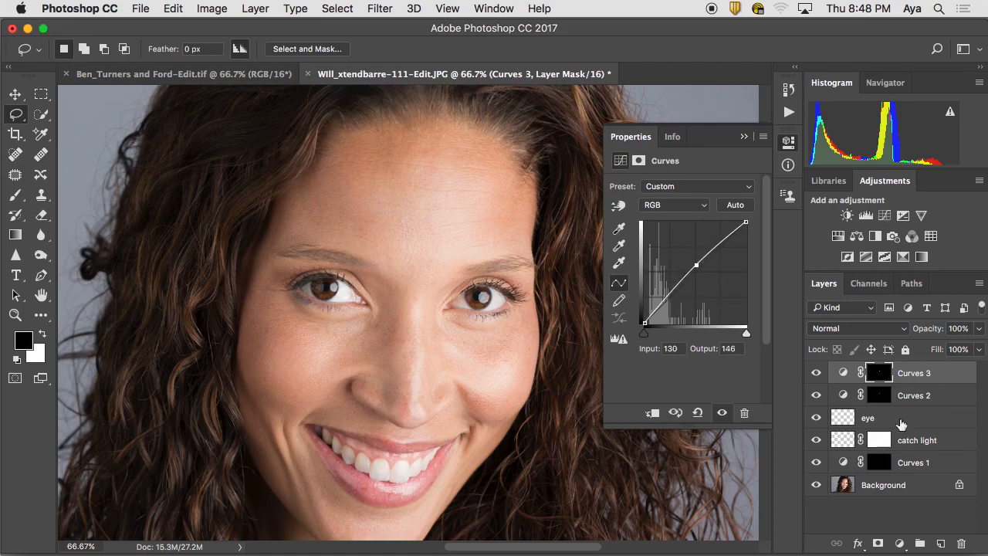
- Compare the iris with and without the Curves 3 adjustment and slightly feather its layer mask
left_click(810, 373)
left_click(810, 373)
left_click(810, 373)
left_click(810, 373)
left_click(884, 372)
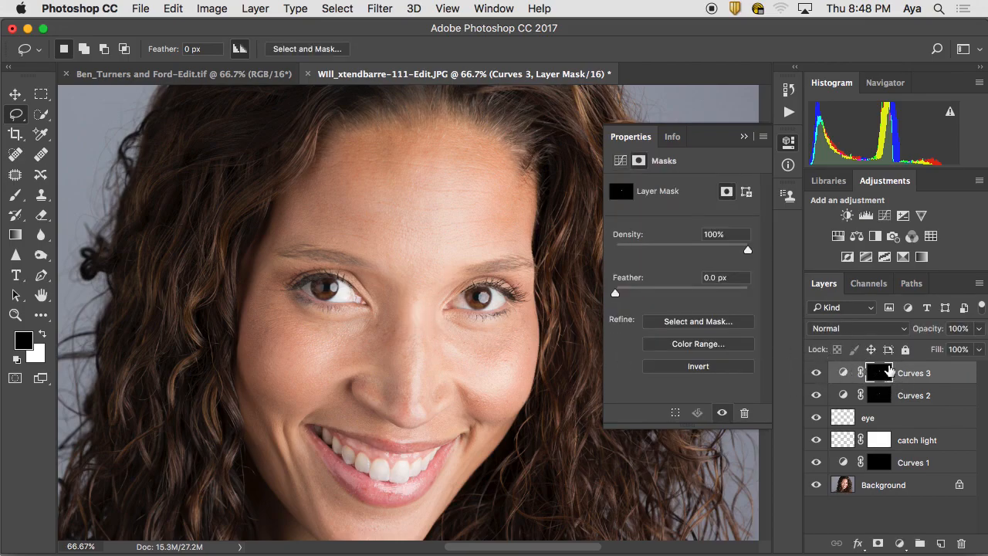
left_click_drag(616, 293, 635, 294)
- Group all layers from Curves 1 to Curves 3 and name the group "eye fix"
left_click(915, 463)
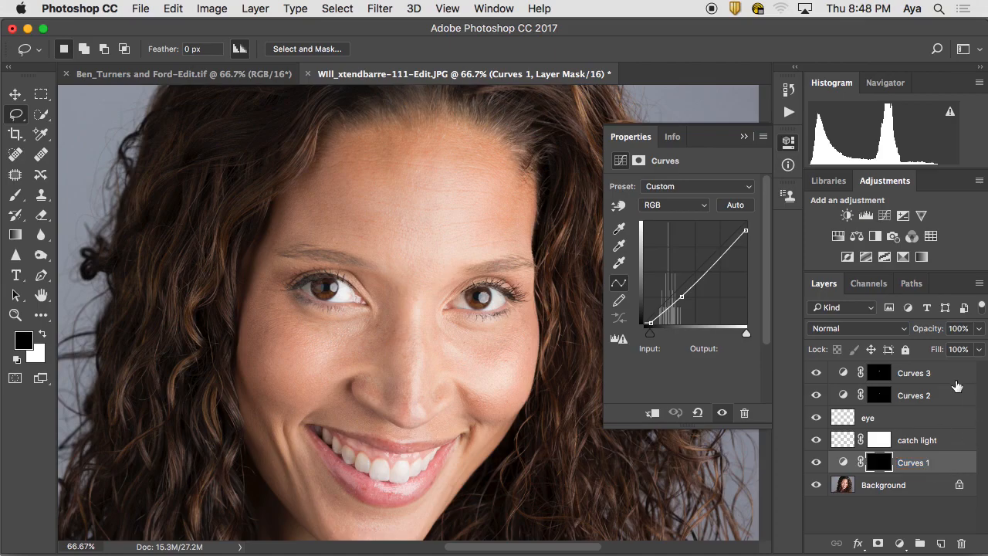
key("alt+super+a")
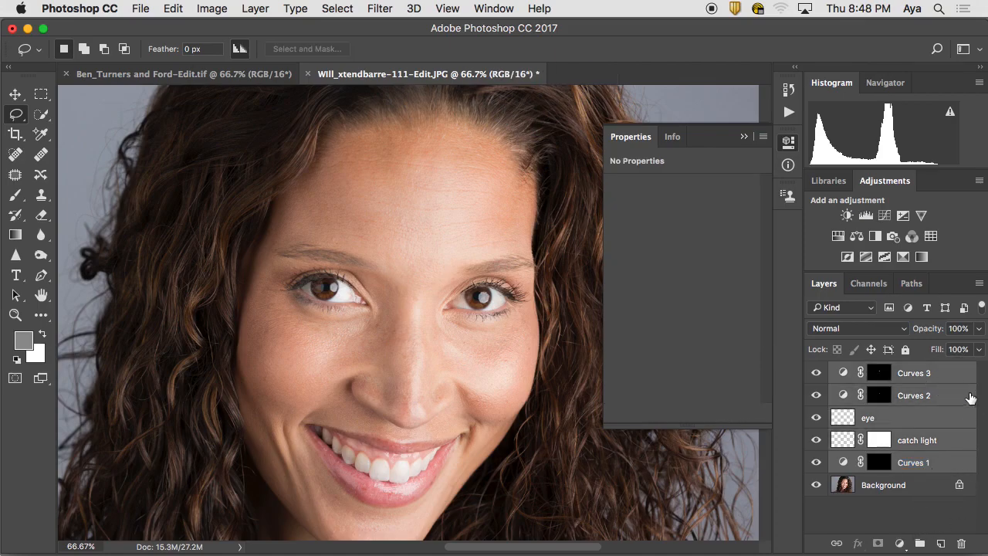
key("super+g")
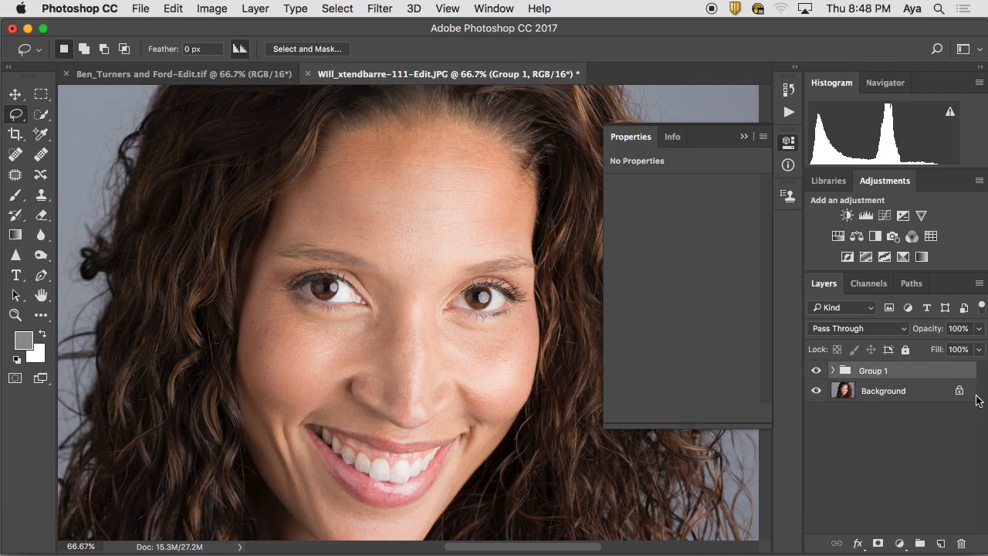
double_click(866, 372)
type("eye fix")
- Compare the eyes before and after the retouch by toggling the eye fix group's visibility at different magnifications
left_click(815, 373)
left_click(815, 371)
left_click(816, 371)
left_click(817, 371)
left_click(816, 371)
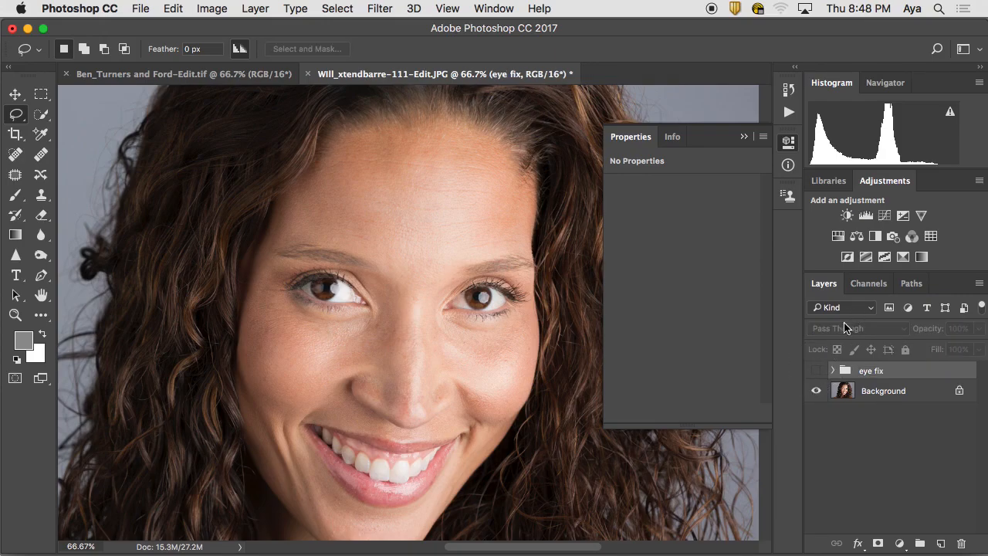
left_click(817, 373)
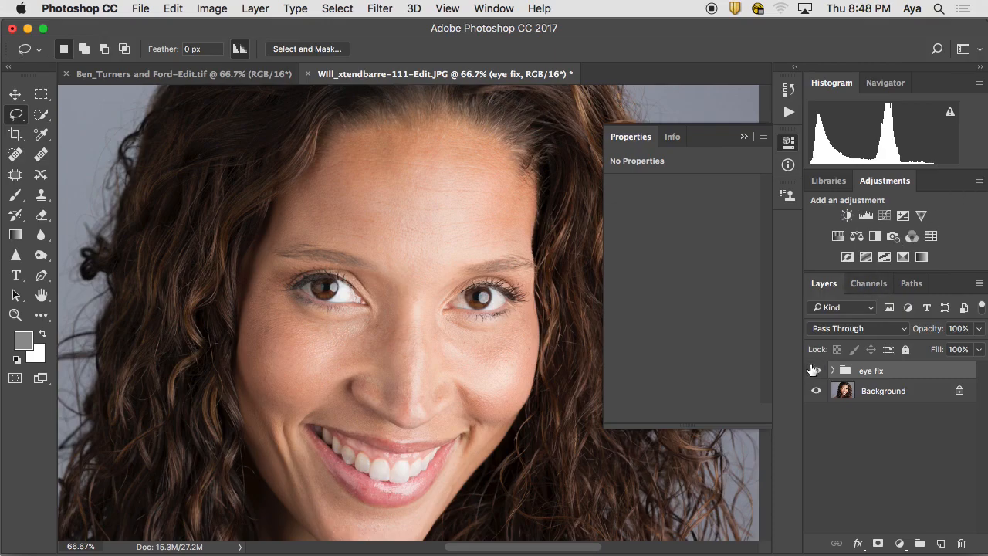
key("super+1")
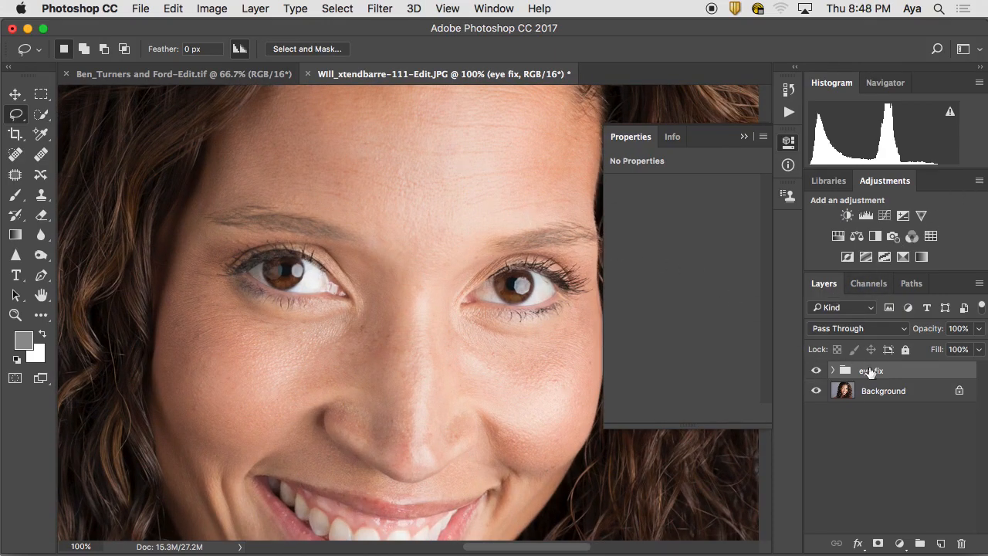
left_click(816, 374)
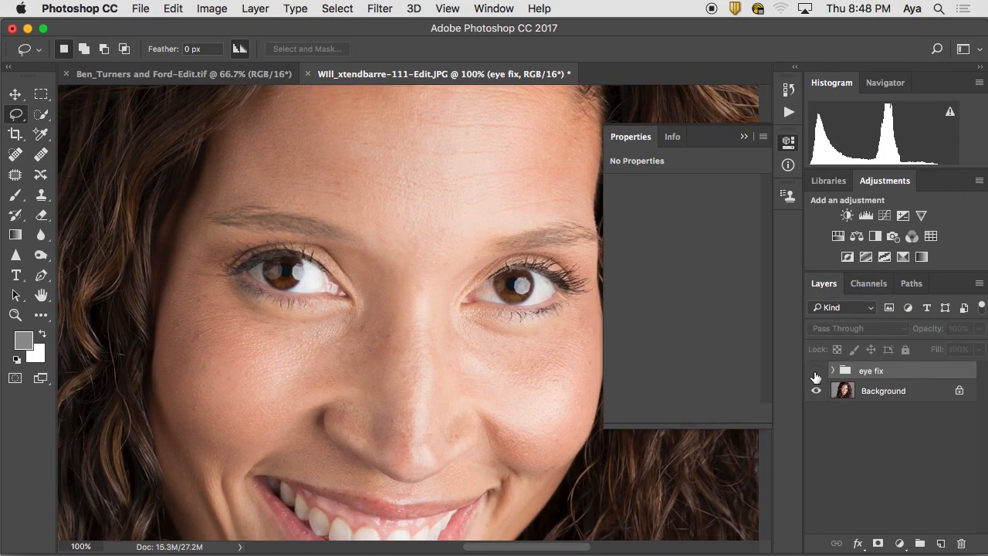
left_click(817, 374)
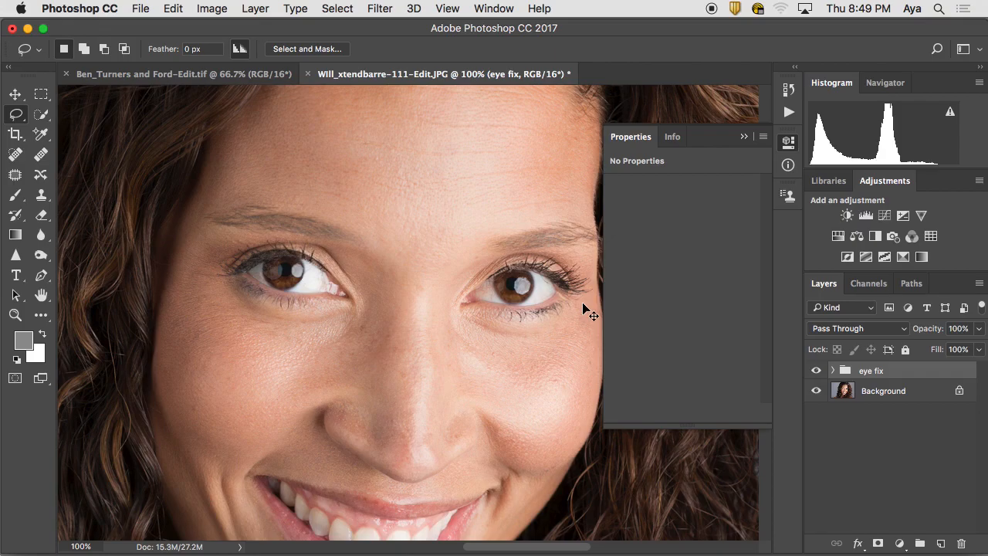
- Examine the retouched portrait at several magnifications and review the layers inside the eye fix group
key("super+minus")
key("super+minus")
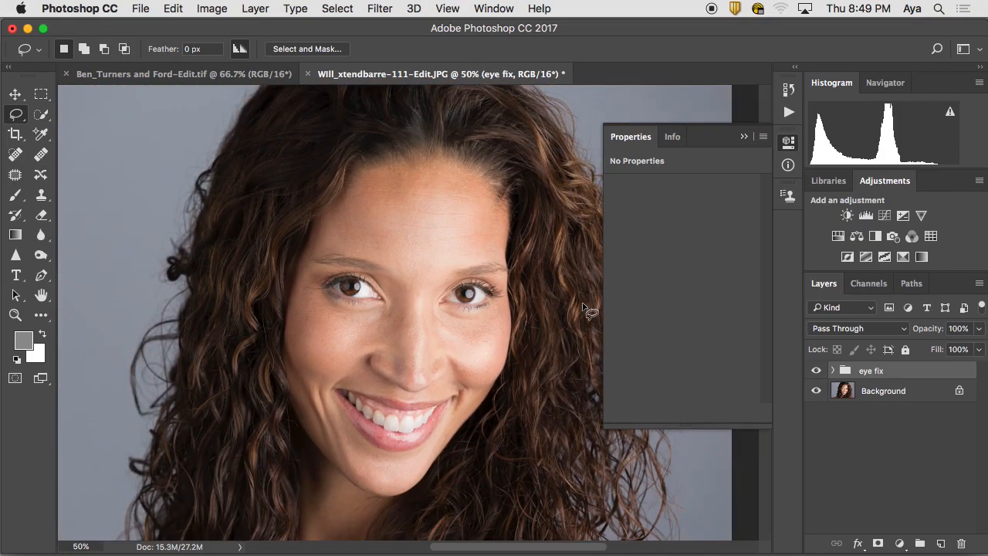
scroll(375, 327, "down", 5)
scroll(375, 327, "right", 5)
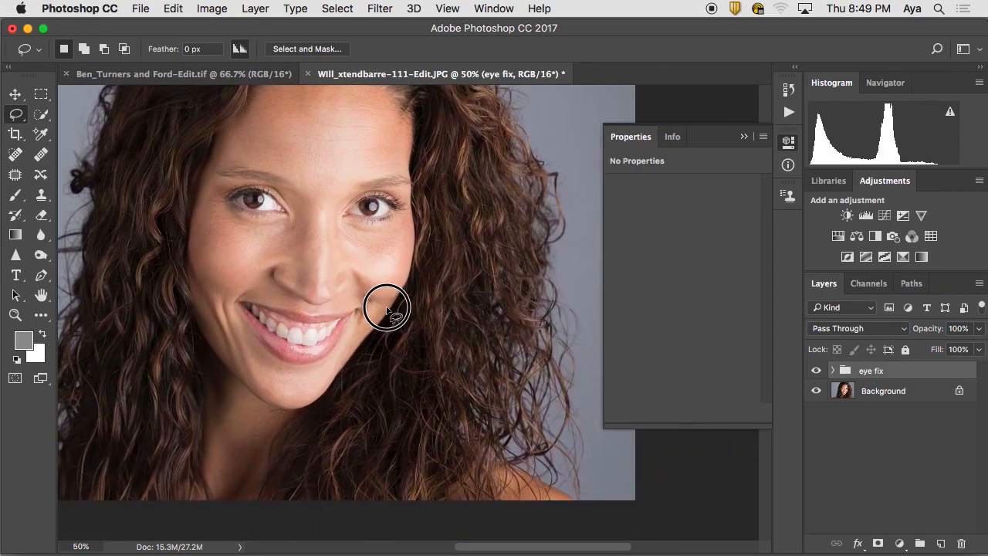
scroll(387, 324, "up", 2)
scroll(447, 231, "up", 3)
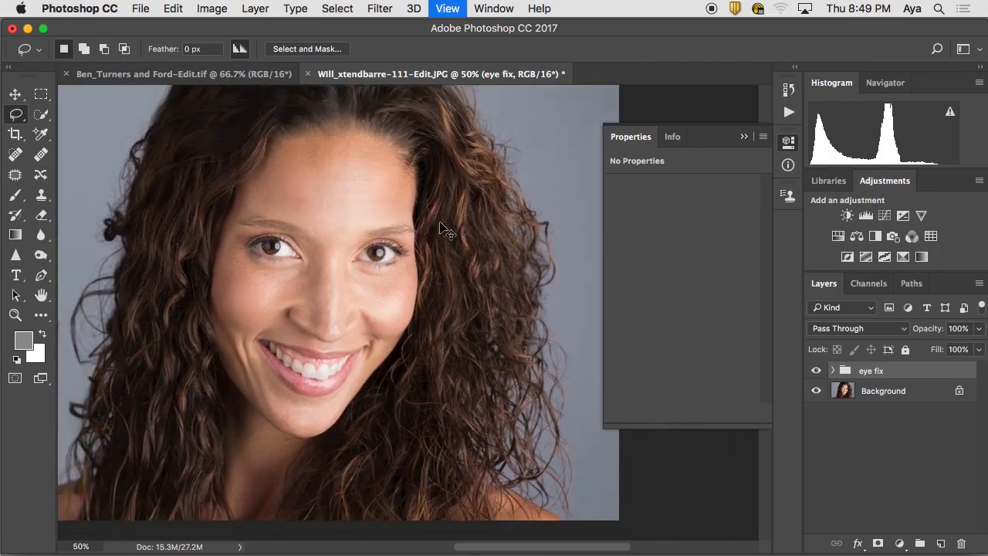
key("super+minus")
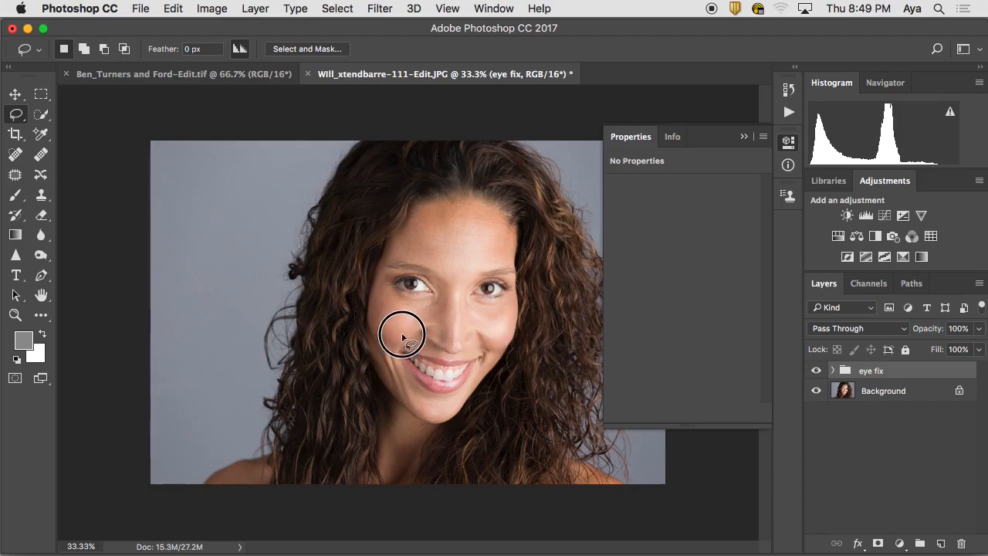
key("super+plus")
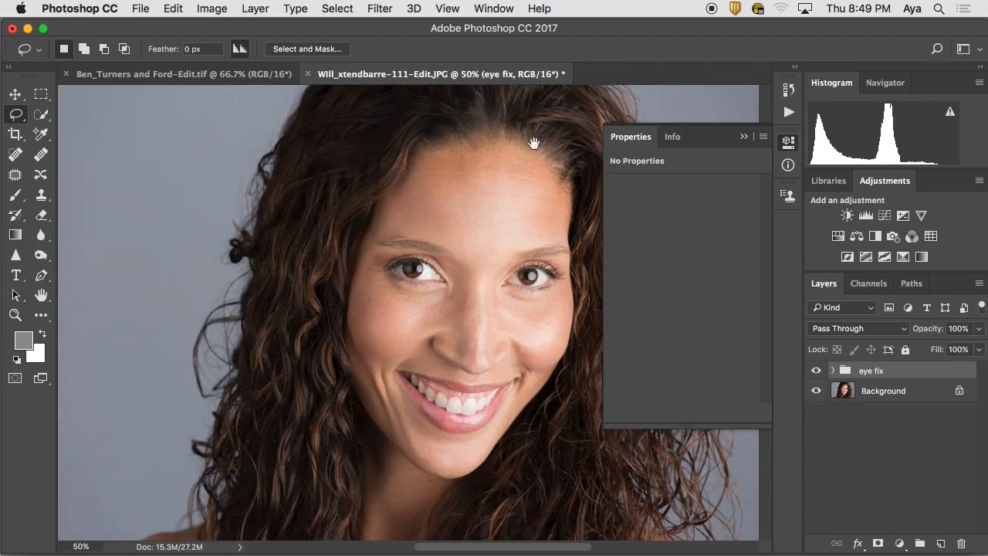
left_click_drag(474, 286, 358, 268)
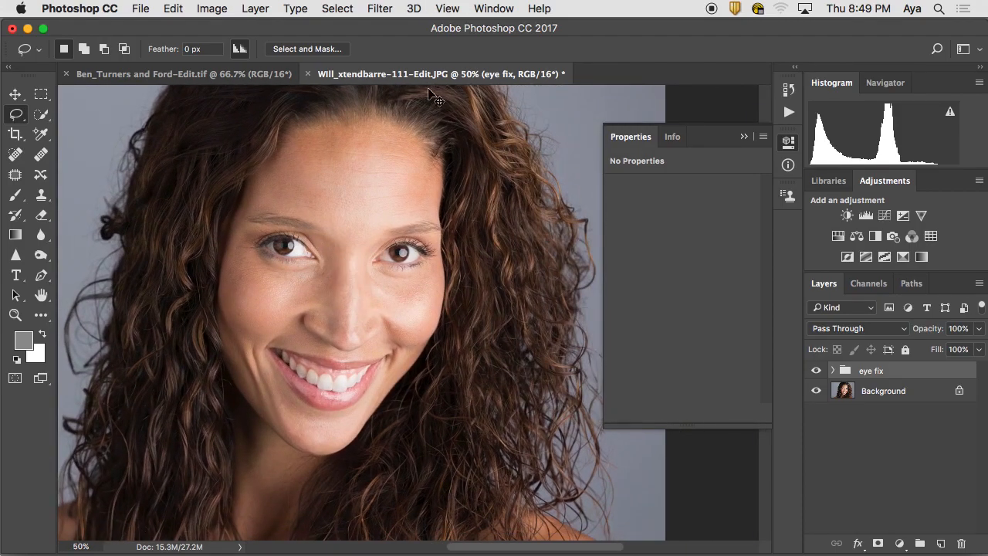
key("super+plus")
left_click_drag(353, 346, 368, 294)
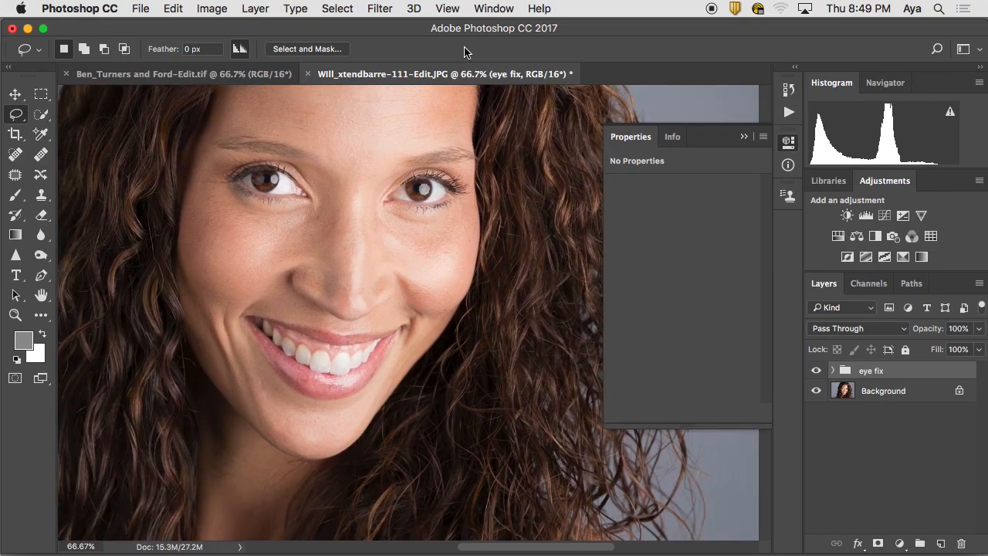
key("super+minus")
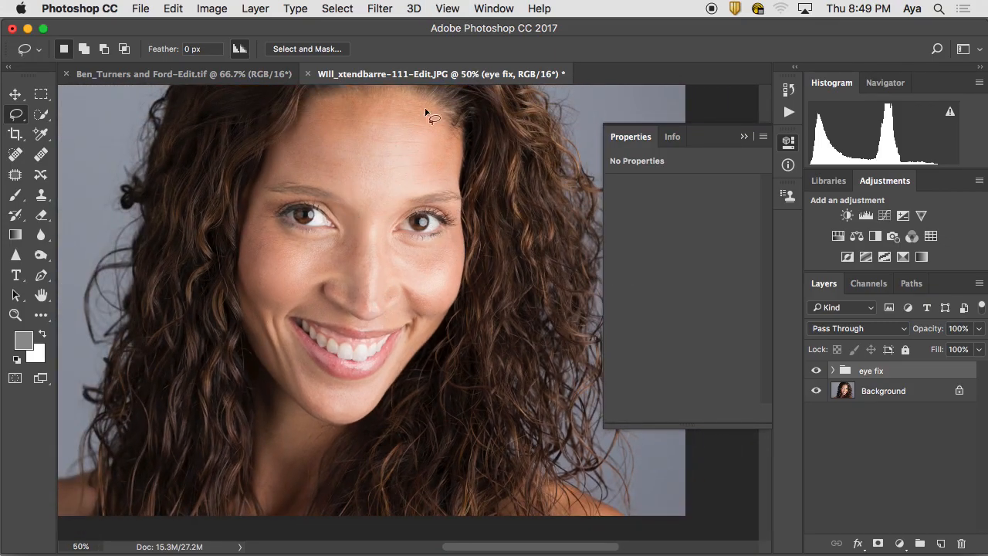
key("super+minus")
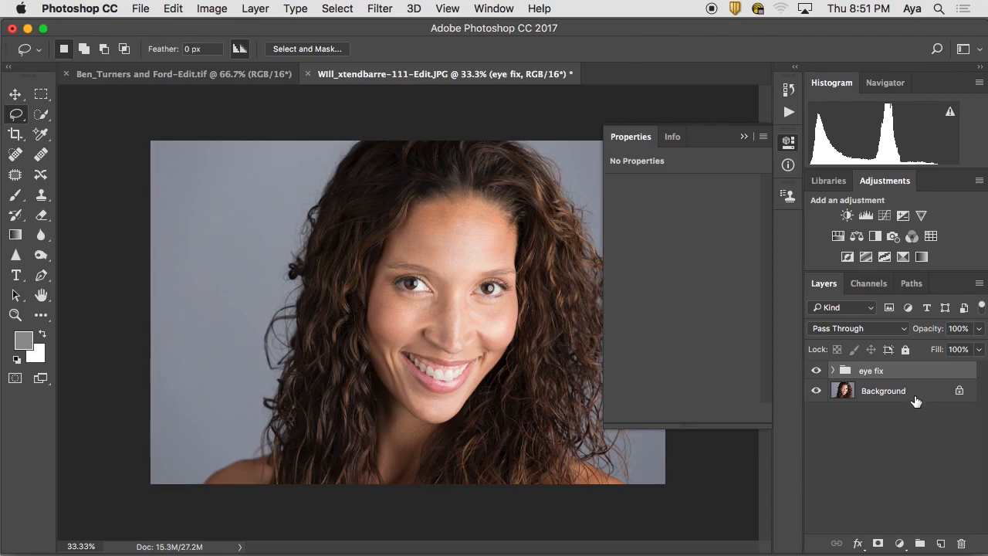
left_click(833, 371)
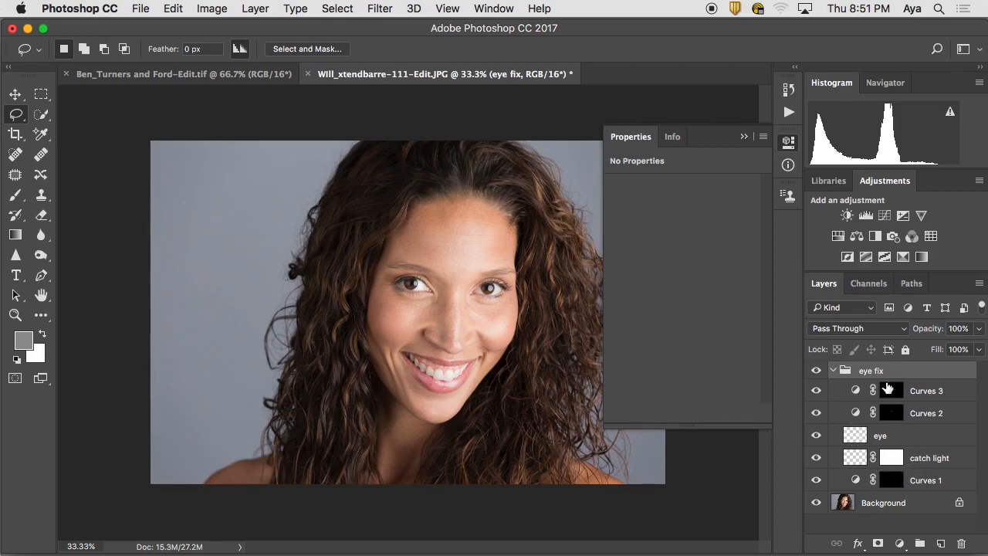
left_click(833, 371)
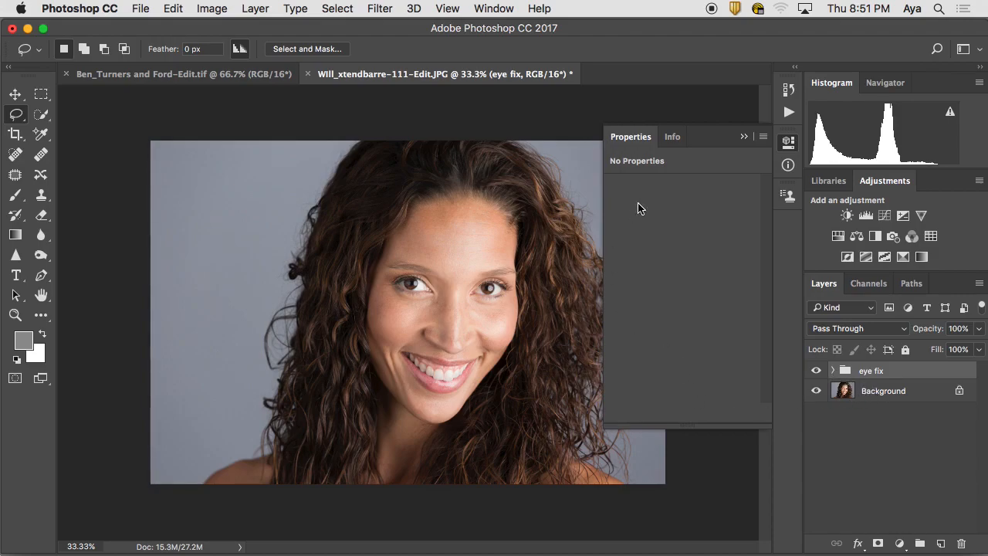
- Collapse the Properties panel, select the entire canvas and copy it merged
left_click(744, 136)
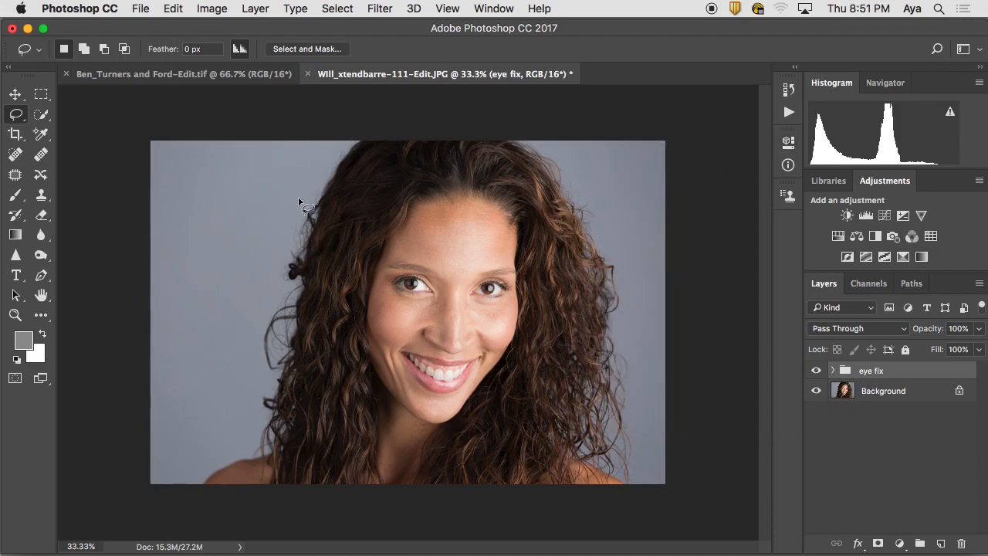
key("super+a")
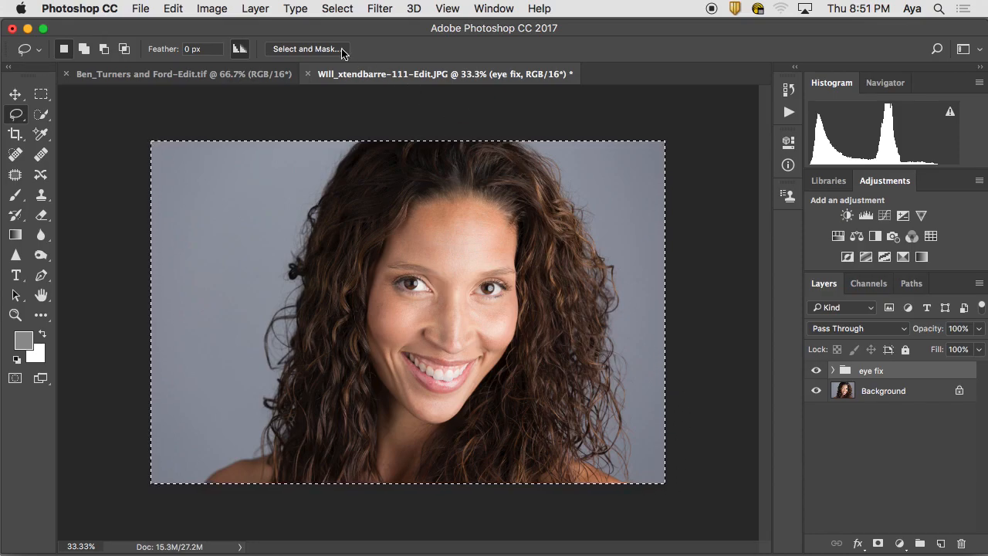
left_click(173, 8)
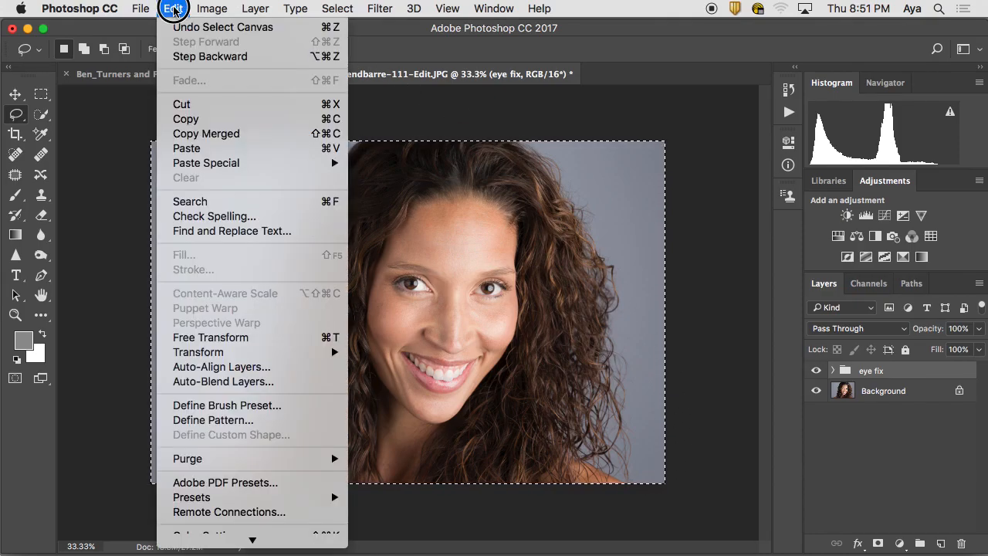
left_click(214, 134)
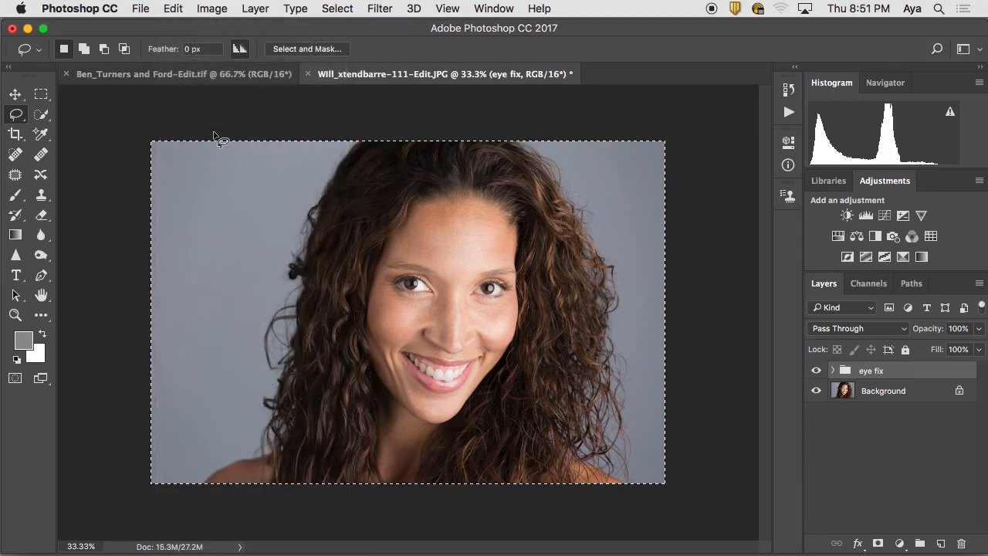
- Paste the merged copy as a new layer above the eye fix group
left_click(175, 8)
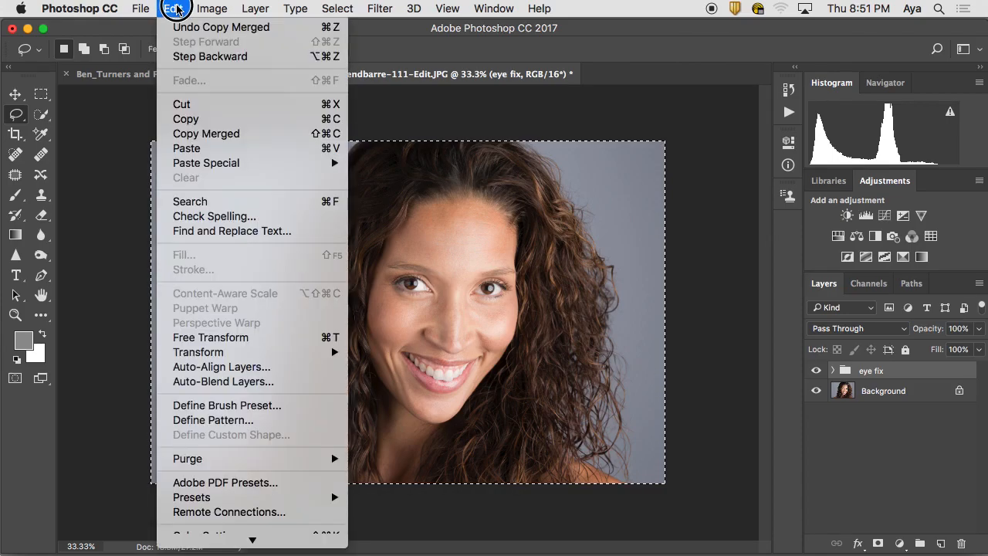
left_click(202, 150)
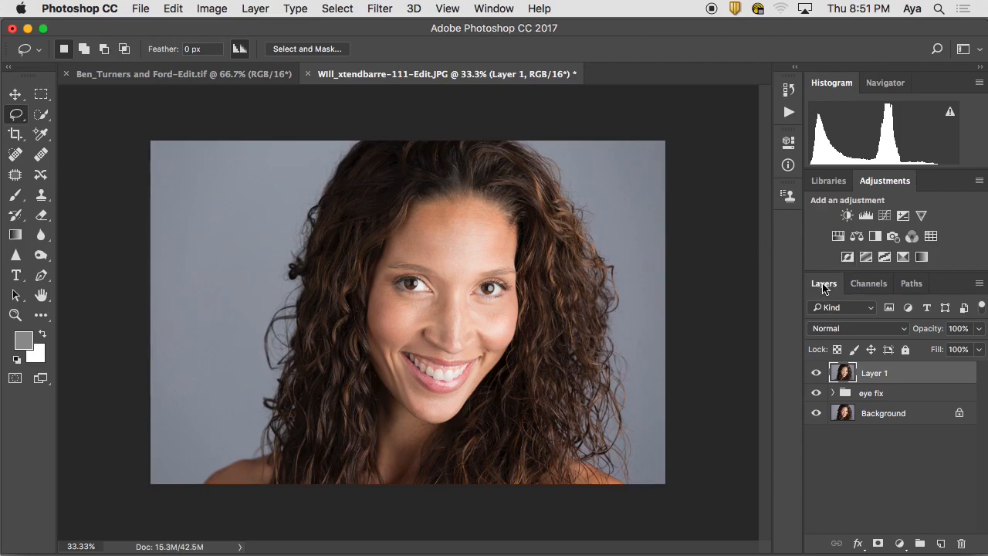
- Switch to full screen mode with menus, float the Layers panel beside the portrait, and enlarge the panel
key("f")
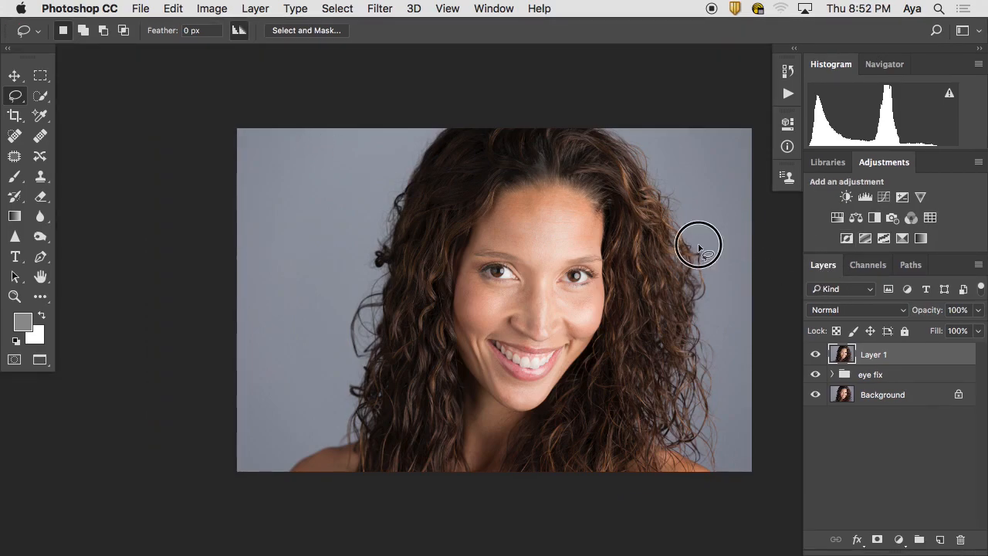
left_click_drag(697, 243, 473, 238)
left_click_drag(822, 265, 584, 61)
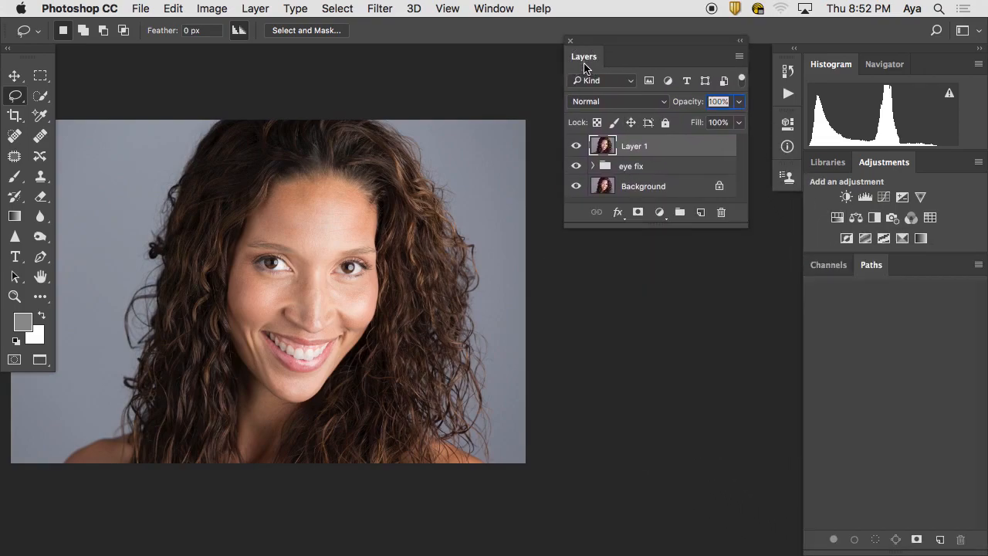
left_click_drag(741, 221, 756, 280)
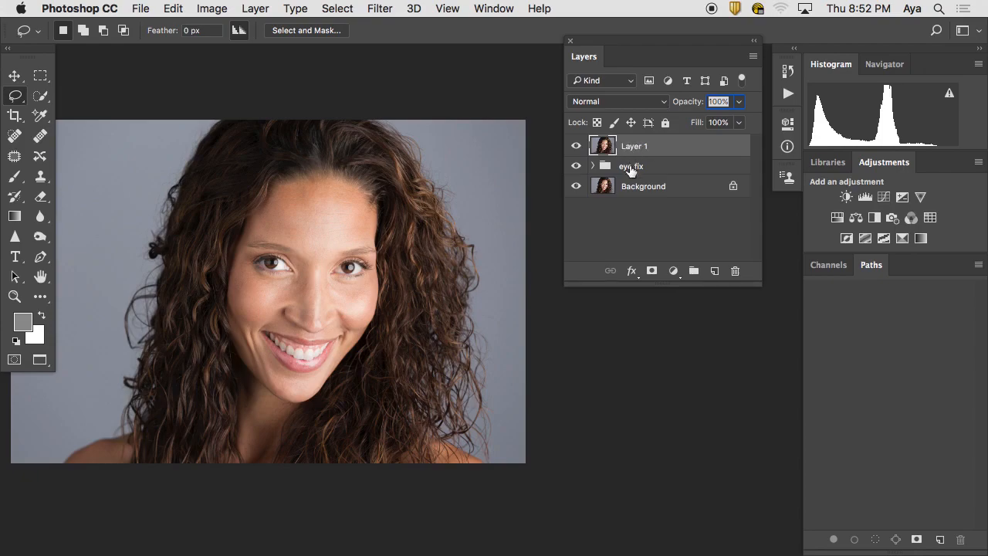
- Review the layers inside the eye fix group and check the merged Layer 1 by toggling the visibility of the layers
left_click(594, 167)
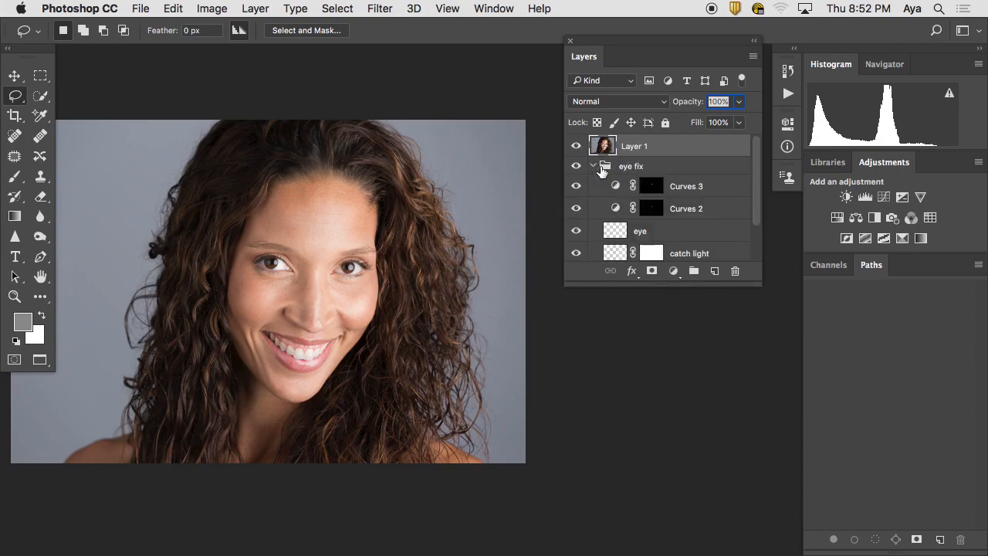
mouse_move(756, 221)
left_mouse_down()
mouse_move(747, 254)
mouse_move(754, 212)
left_mouse_up()
left_click(593, 167)
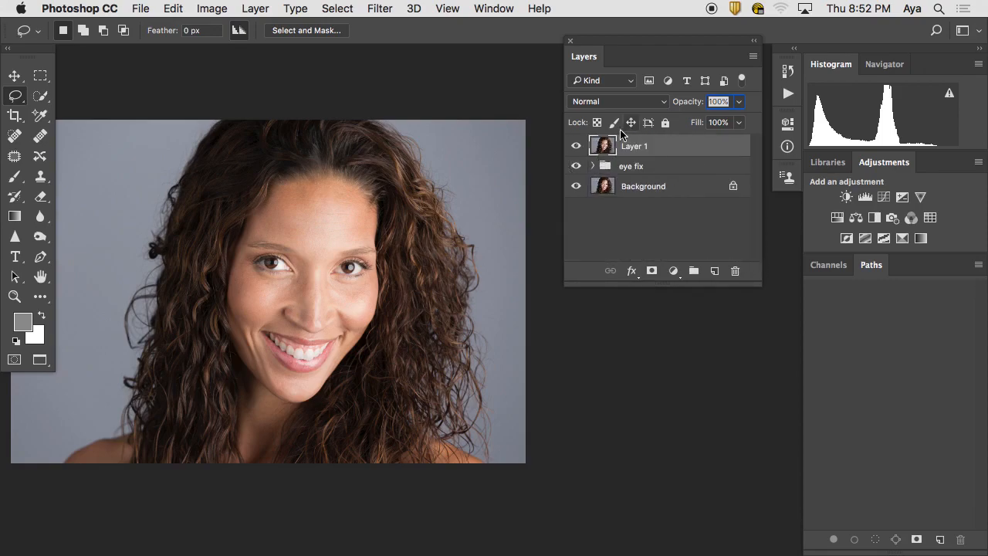
left_click(577, 148)
left_click(576, 148)
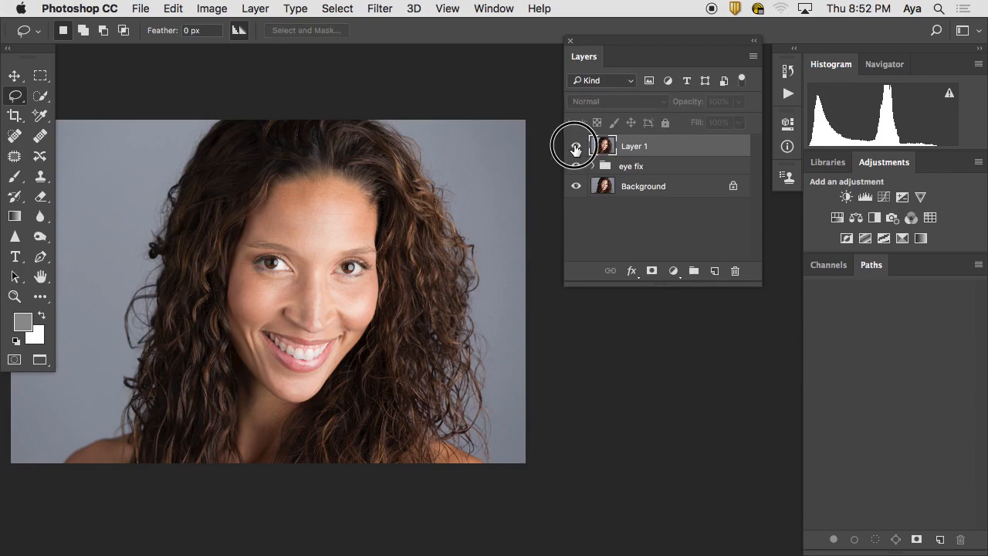
left_click(577, 167)
left_click(579, 189)
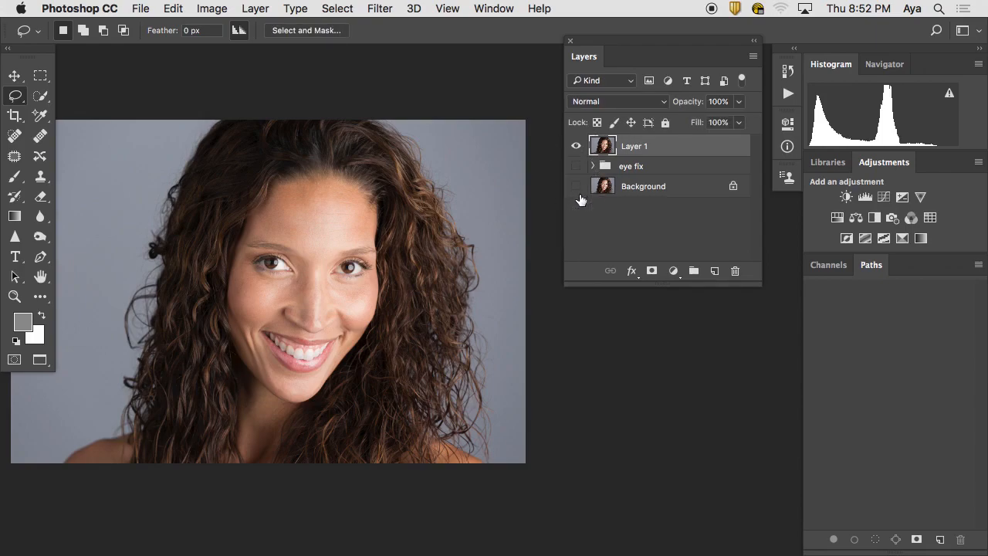
left_click(576, 169)
- Load Layer 1's outline as a selection, copy it and paste it as a second merged layer on top
left_click(604, 146, "super")
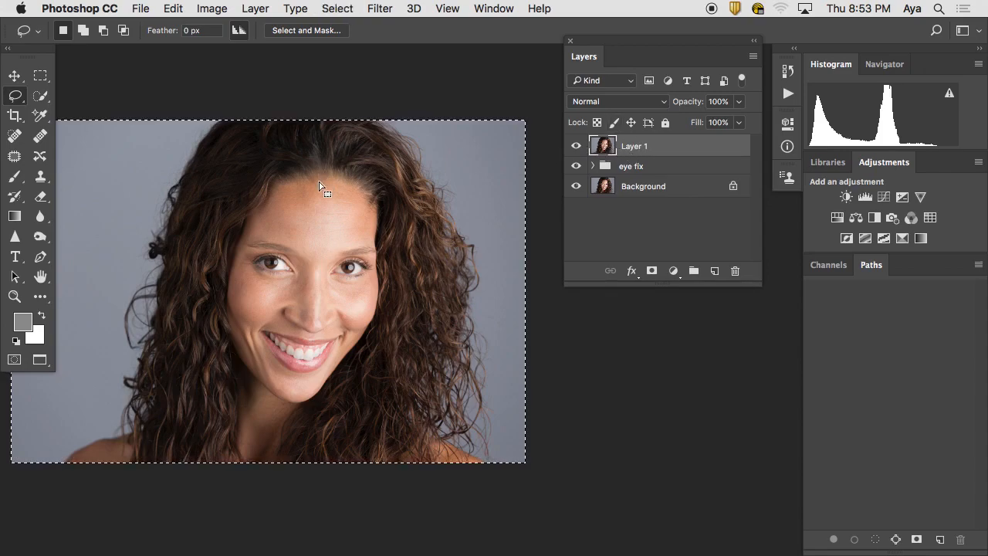
left_click_drag(308, 225, 336, 228)
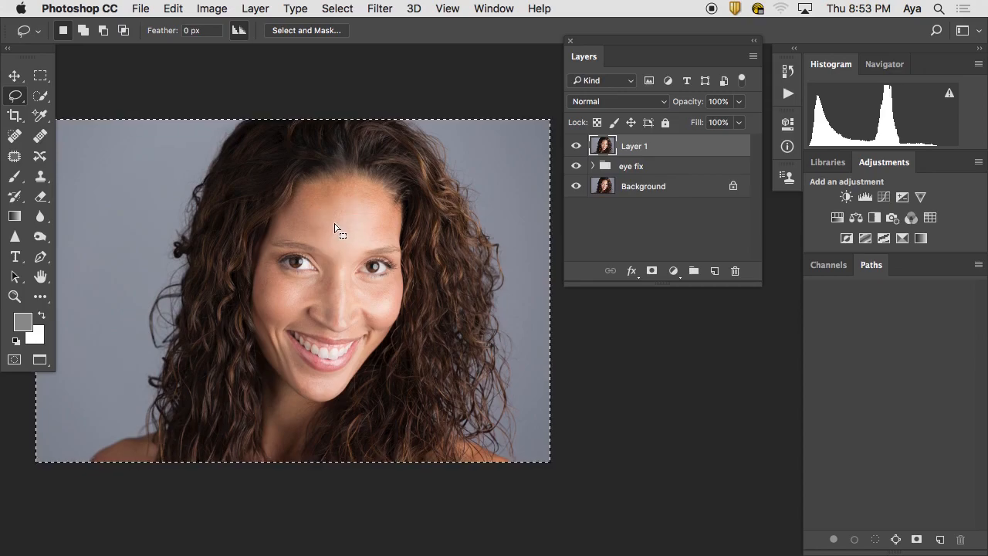
key("shift")
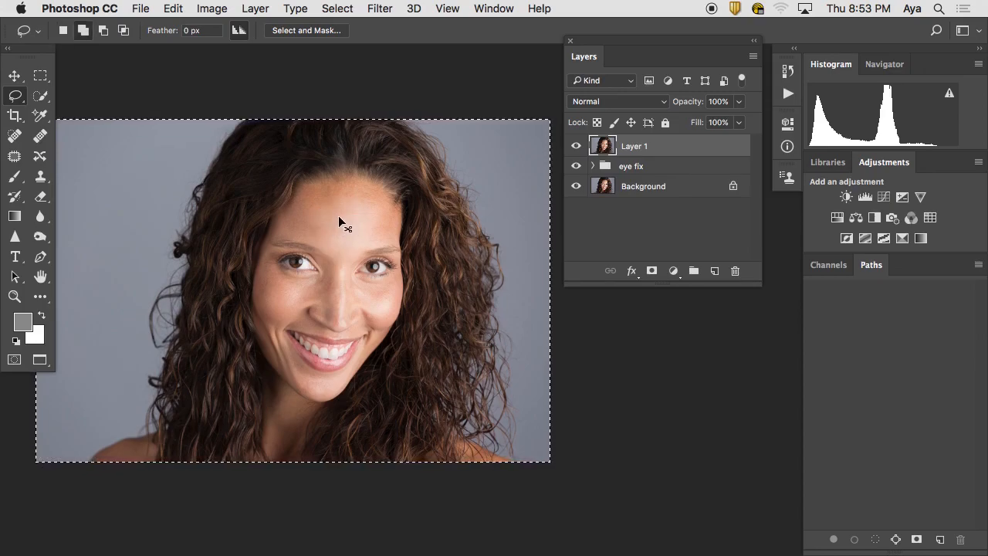
key("super+c")
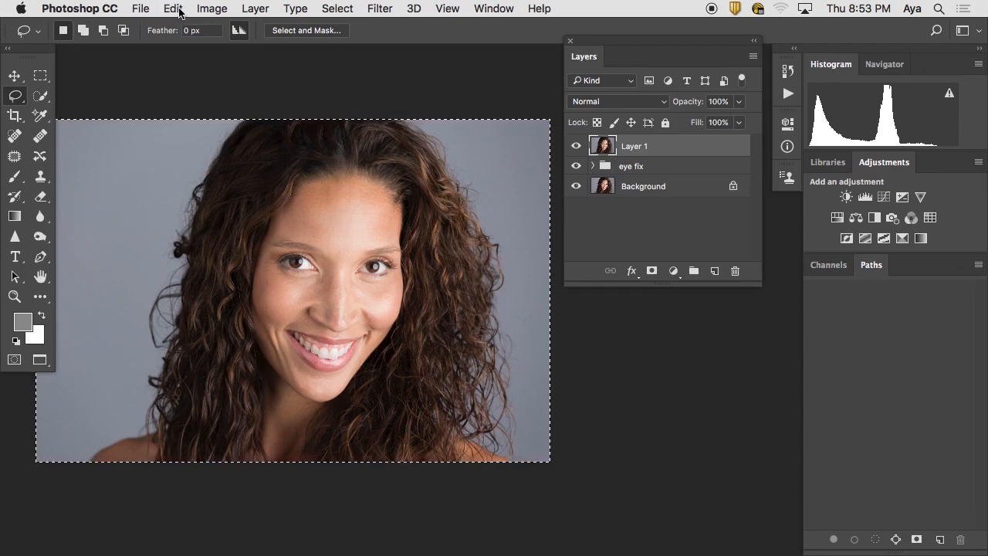
key("super+v")
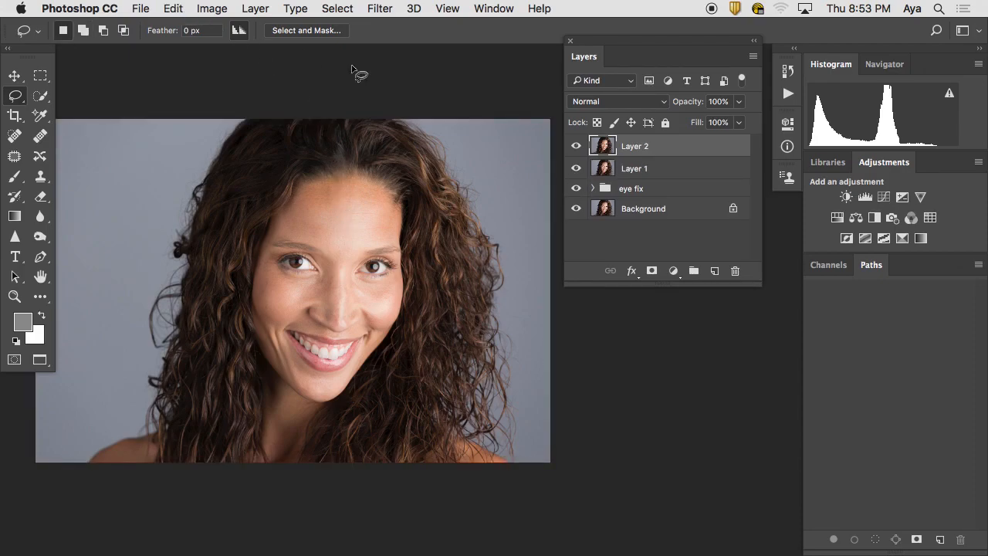
- Rename Layer 1 as "smoothing skin" and Layer 2 as "texture"
double_click(634, 168)
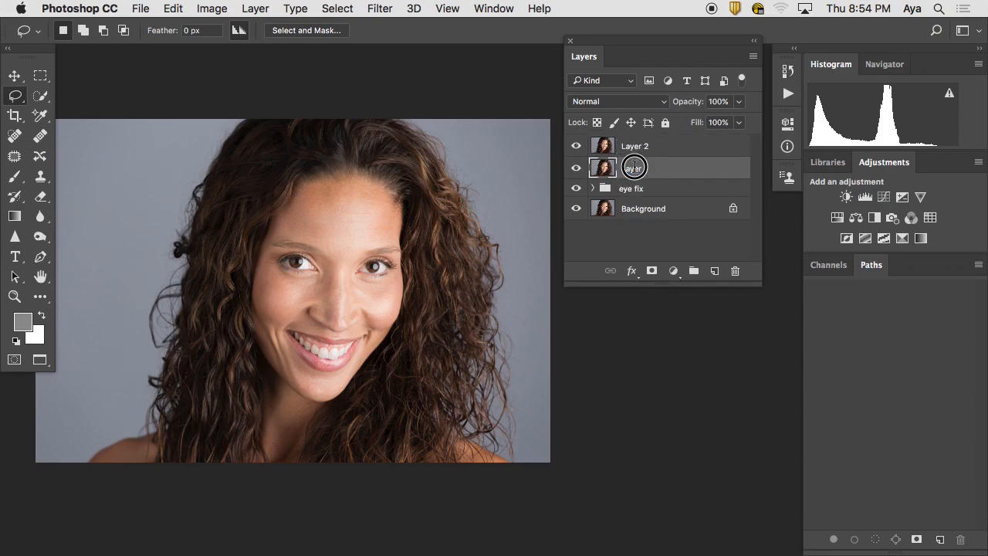
type("smoothing skin")
left_click(641, 152)
double_click(636, 149)
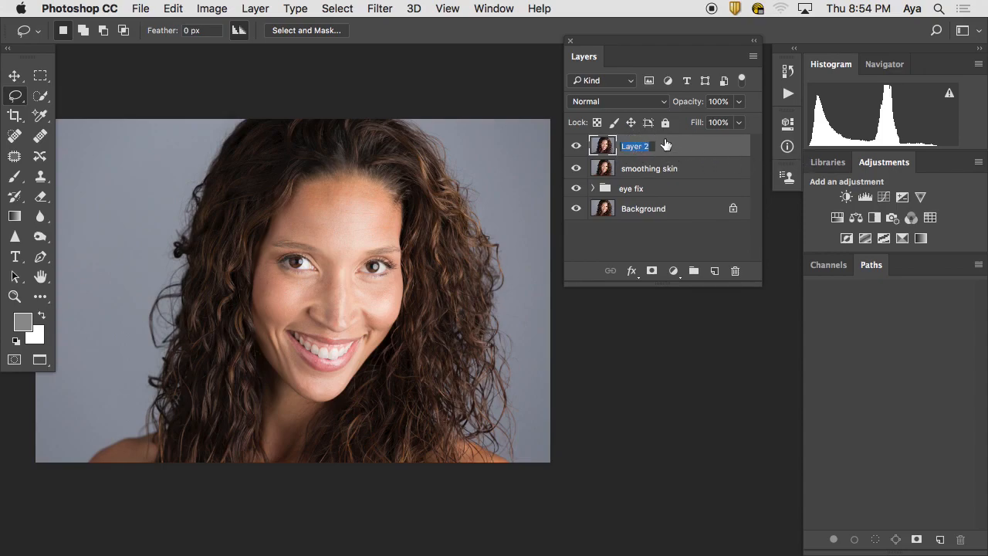
type("texture")
key("Return")
left_click(174, 8)
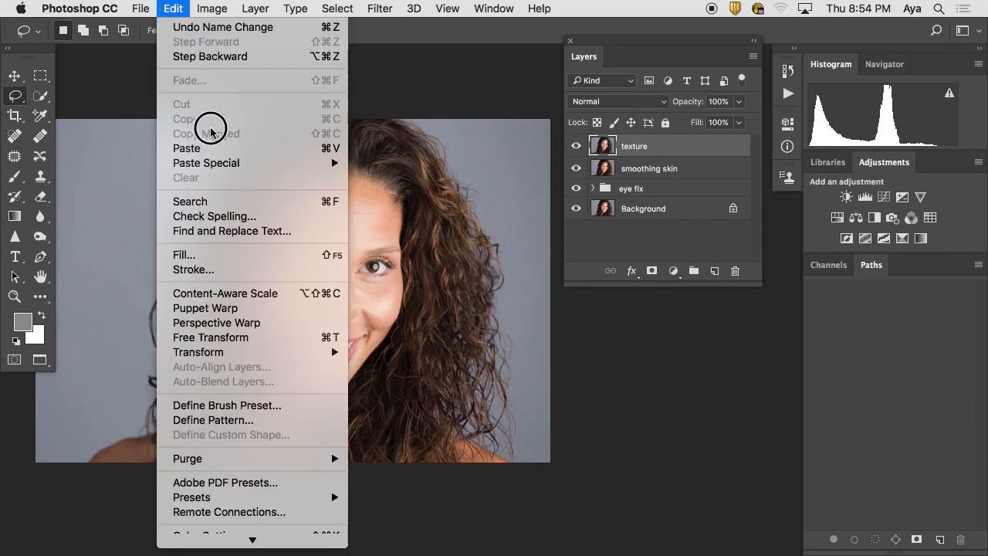
mouse_move(224, 166)
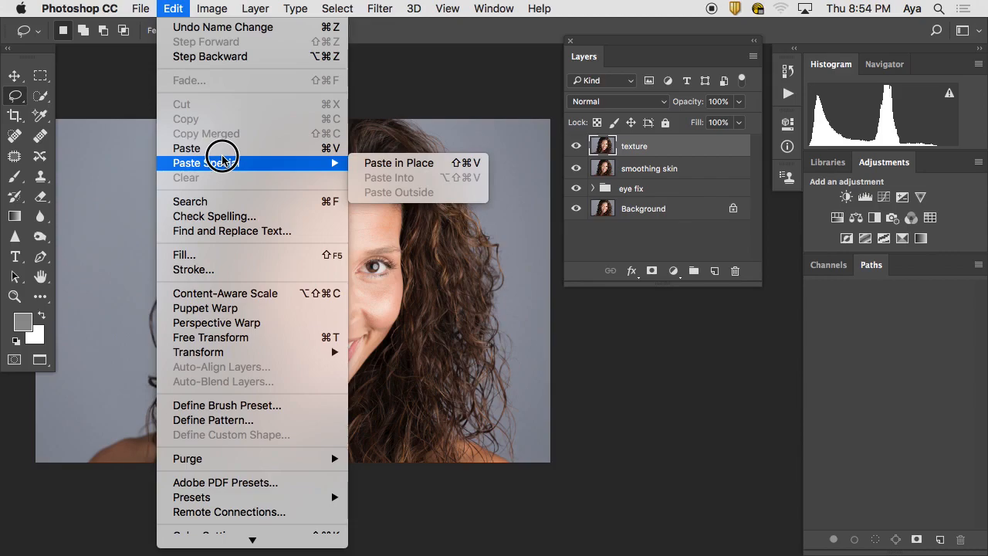
left_click(377, 47)
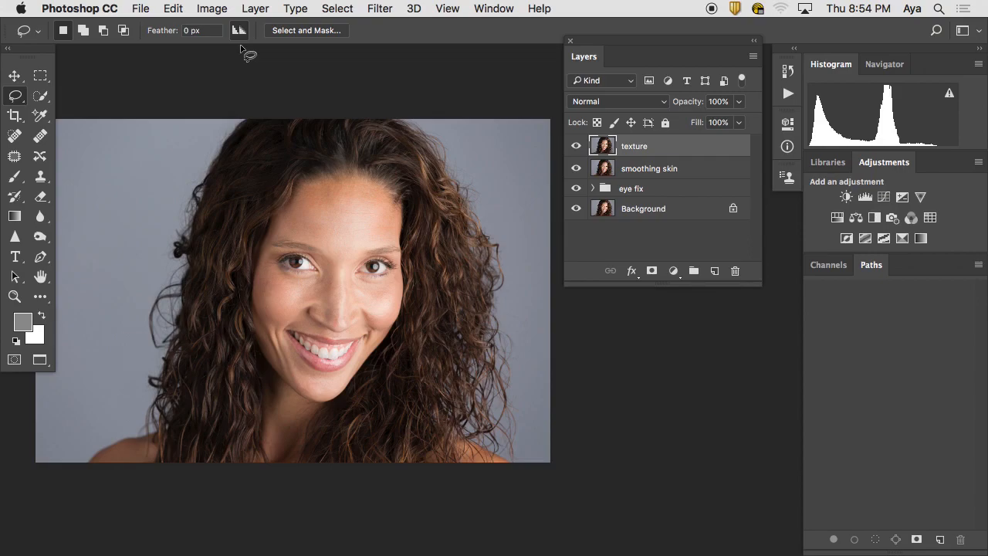
left_click(173, 9)
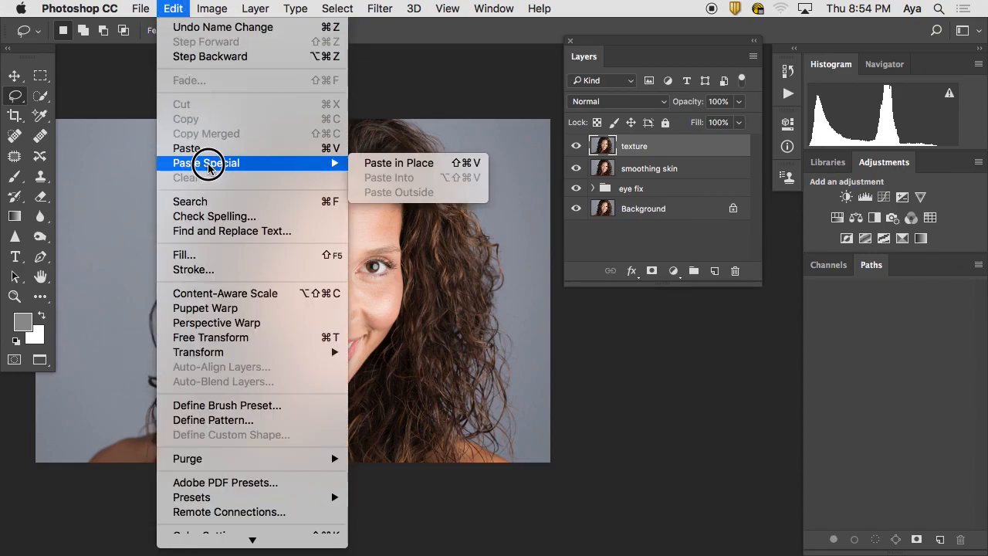
mouse_move(338, 163)
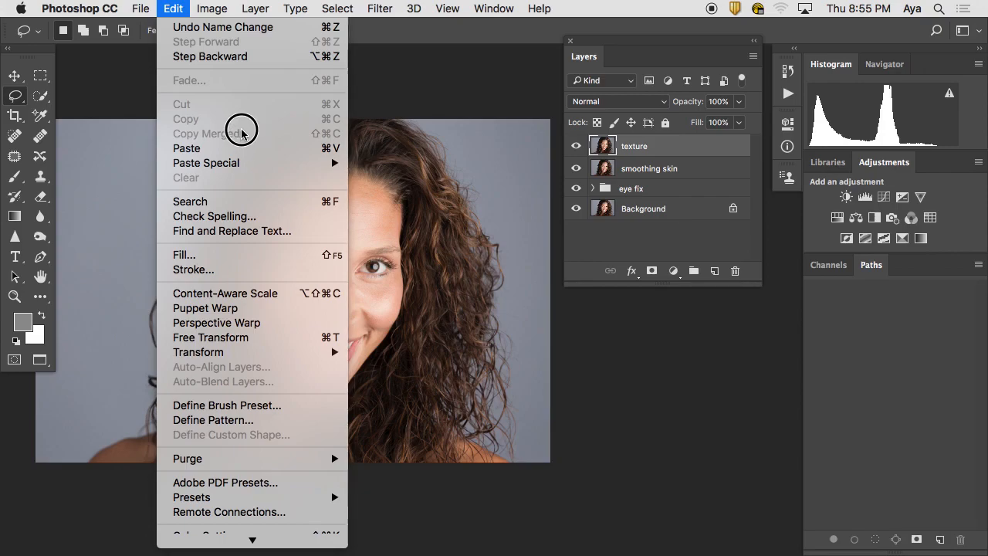
left_click(402, 43)
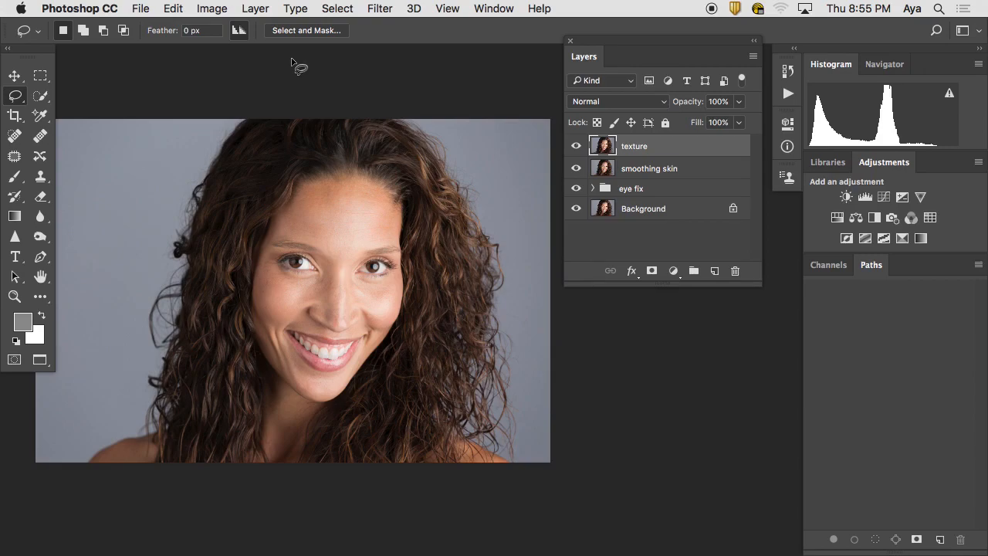
left_click(176, 8)
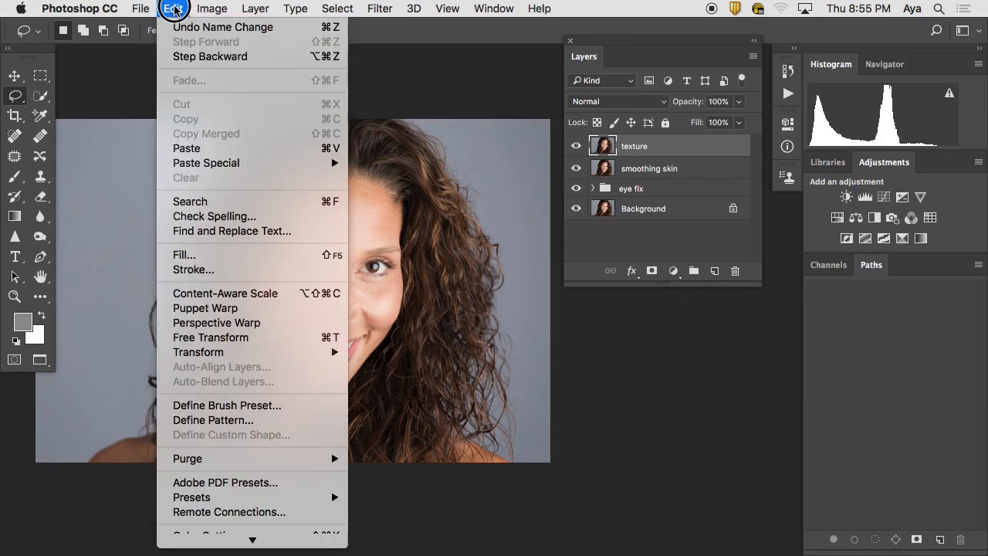
mouse_move(219, 163)
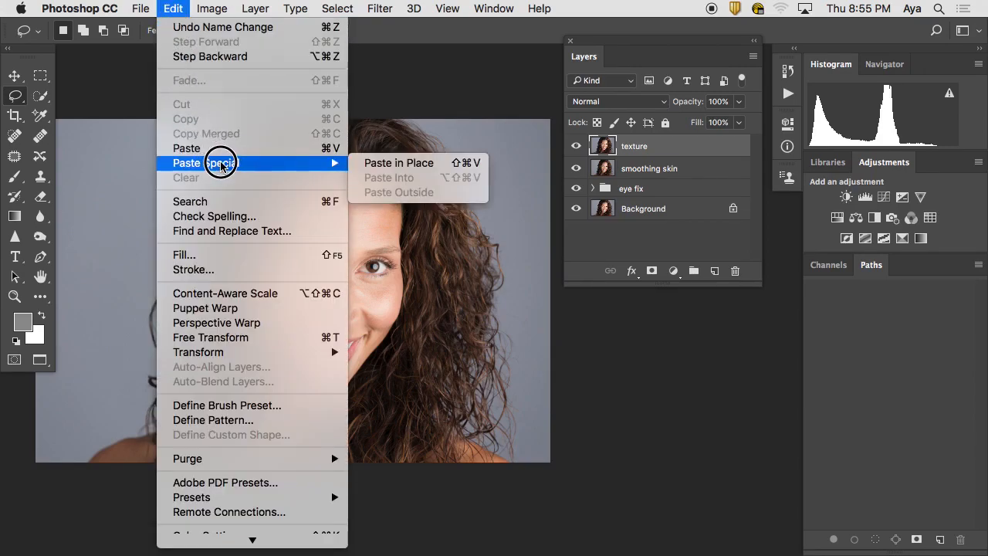
left_click(374, 41)
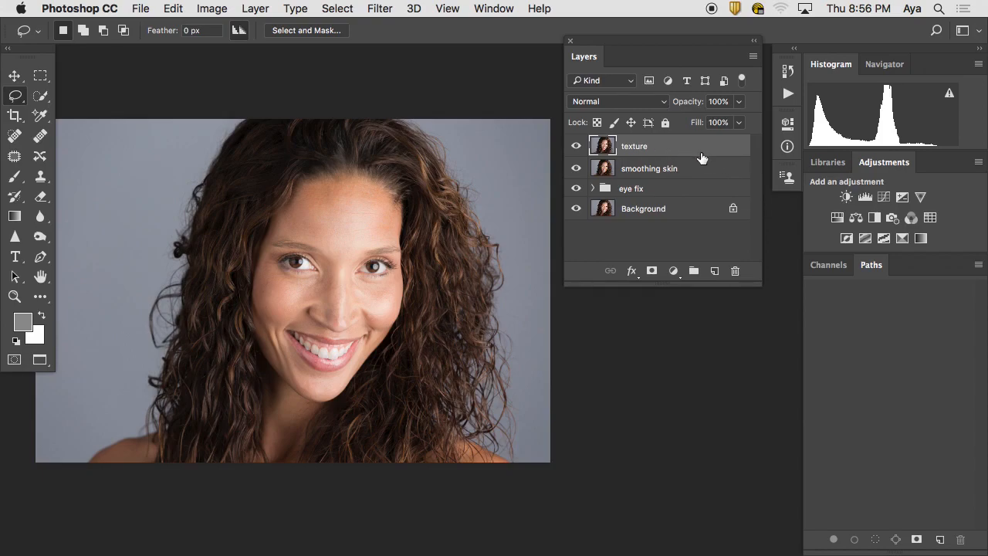
left_click(692, 170)
left_click(676, 145)
left_click(674, 166)
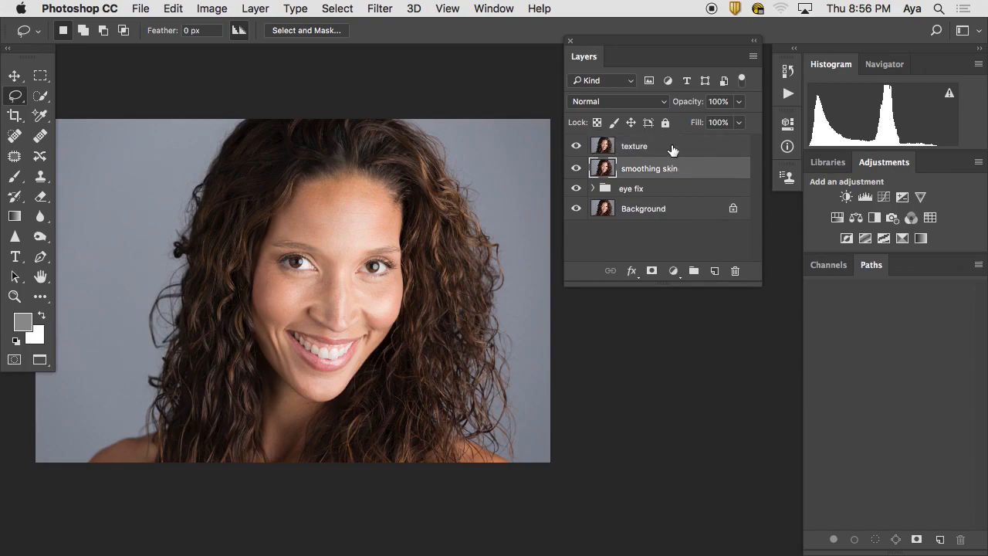
left_click(675, 152)
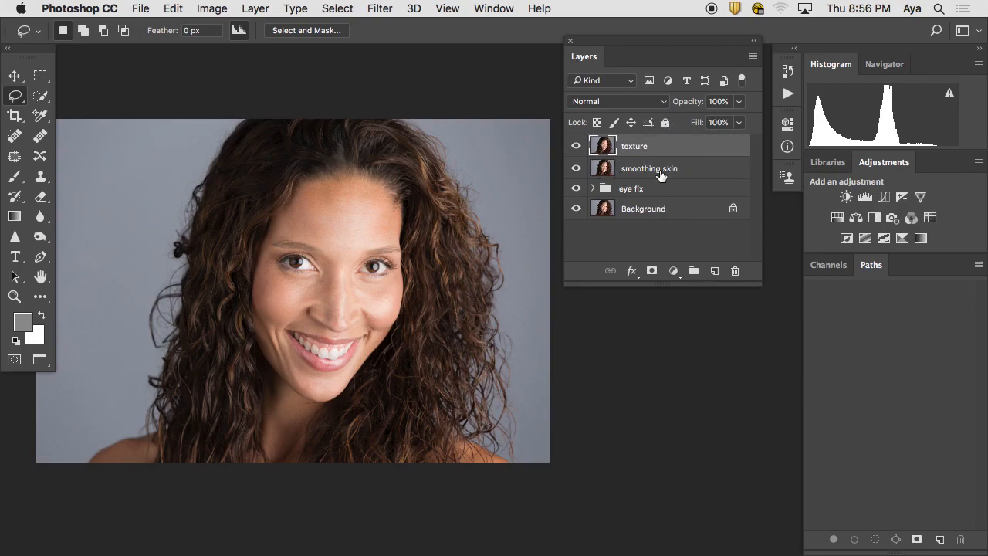
- Hide the texture layer and open the Gaussian Blur filter for the smoothing skin layer
left_click(677, 172)
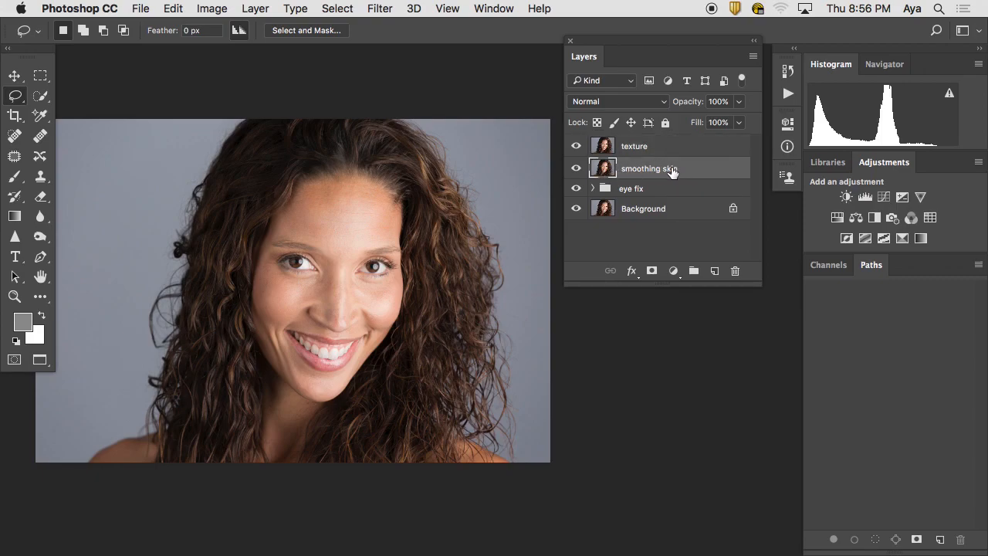
left_click(576, 147)
left_click(378, 8)
mouse_move(415, 192)
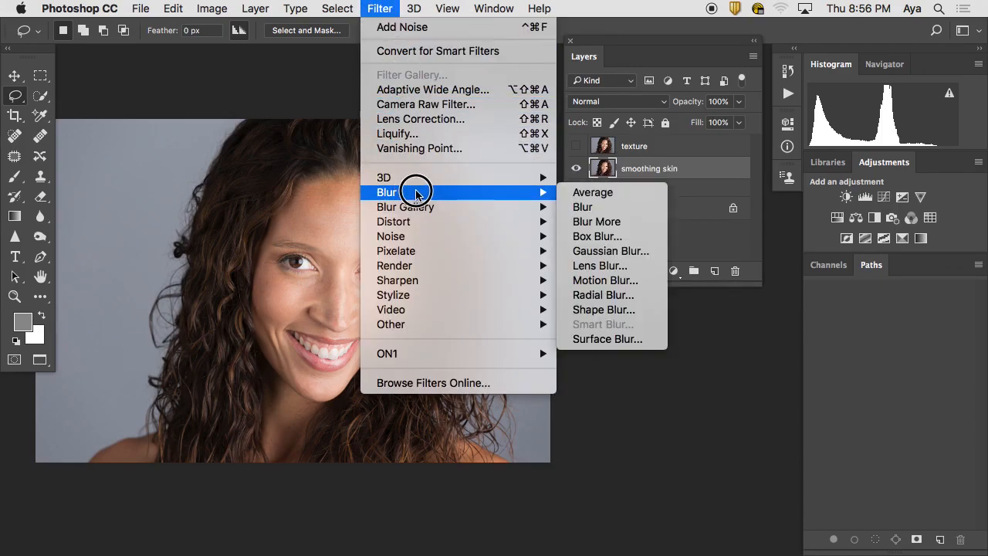
left_click(612, 252)
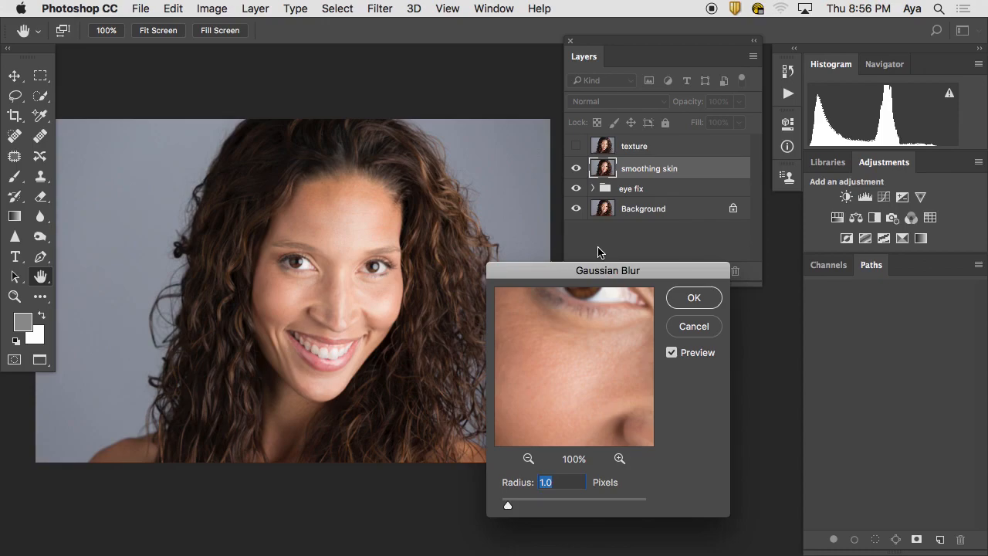
- Set the Gaussian Blur radius for the smoothing skin layer to 3.6 pixels, judging the effect on the enlarged face
key("super+plus")
key("super+plus")
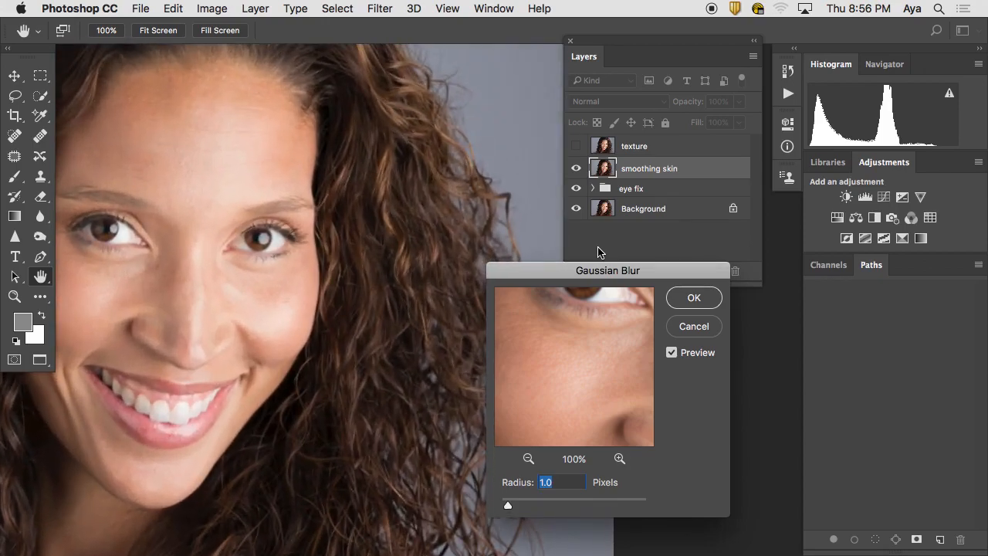
left_click_drag(267, 275, 414, 258)
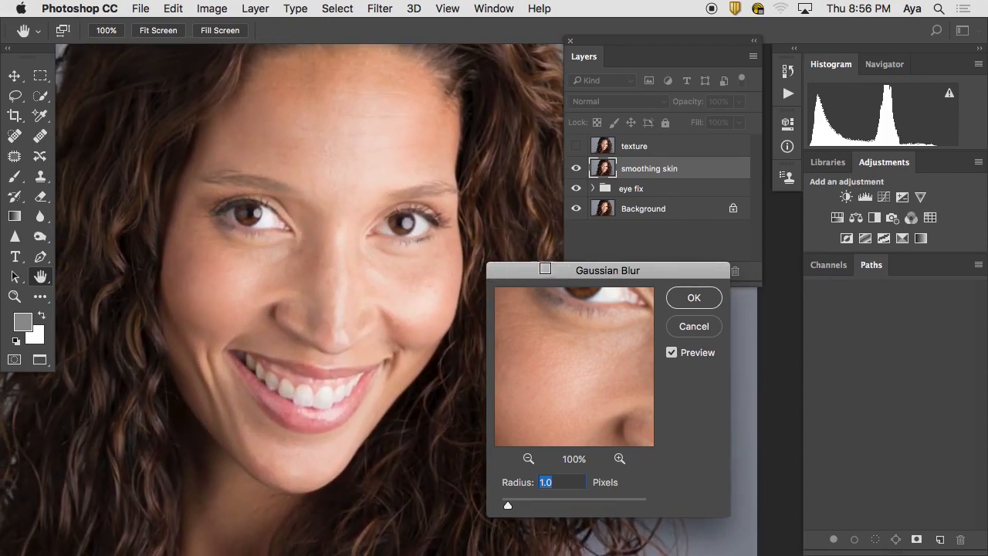
left_click_drag(545, 269, 582, 230)
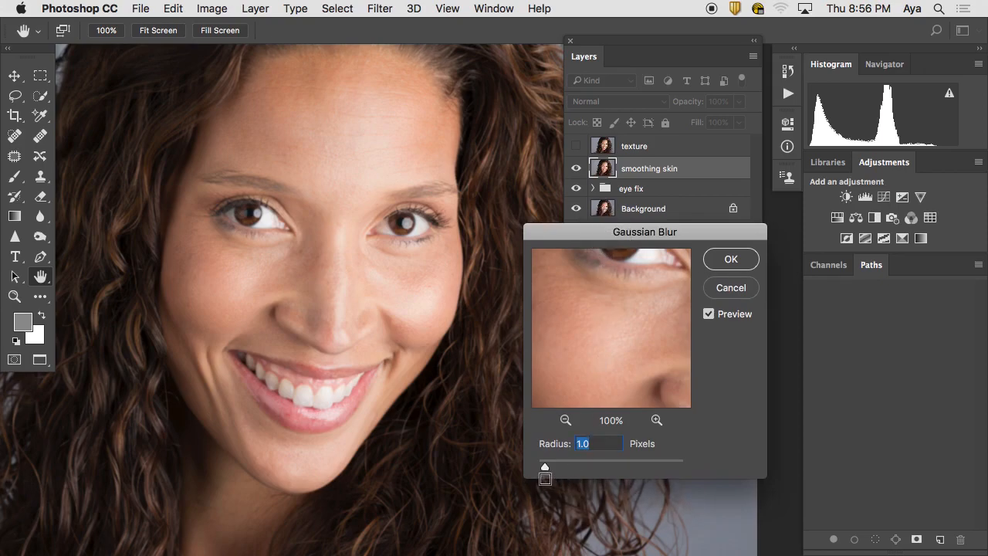
left_click_drag(545, 466, 566, 469)
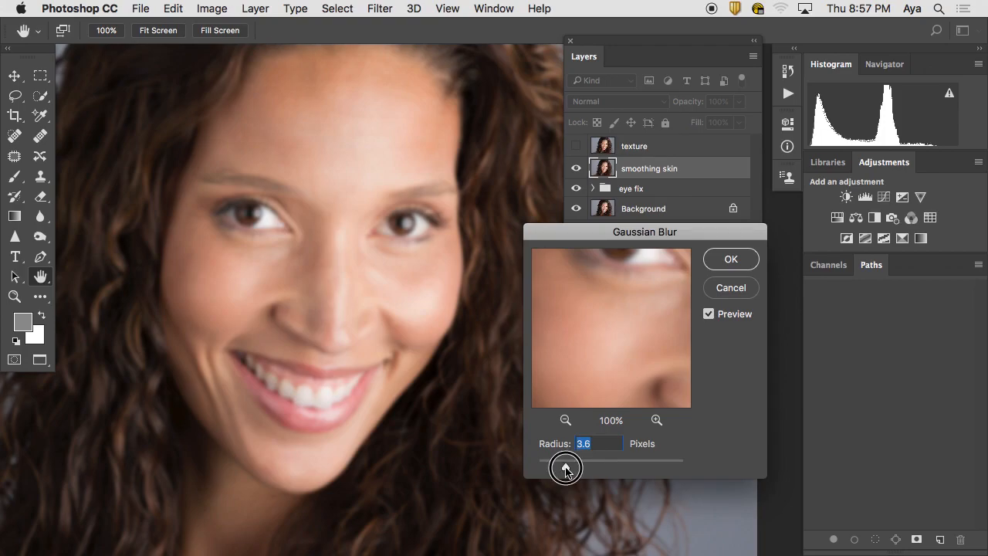
left_click_drag(566, 469, 567, 469)
- Compare the face with the blur preview off and on, and apply the Gaussian Blur with a radius of 3.7 pixels
left_click(708, 314)
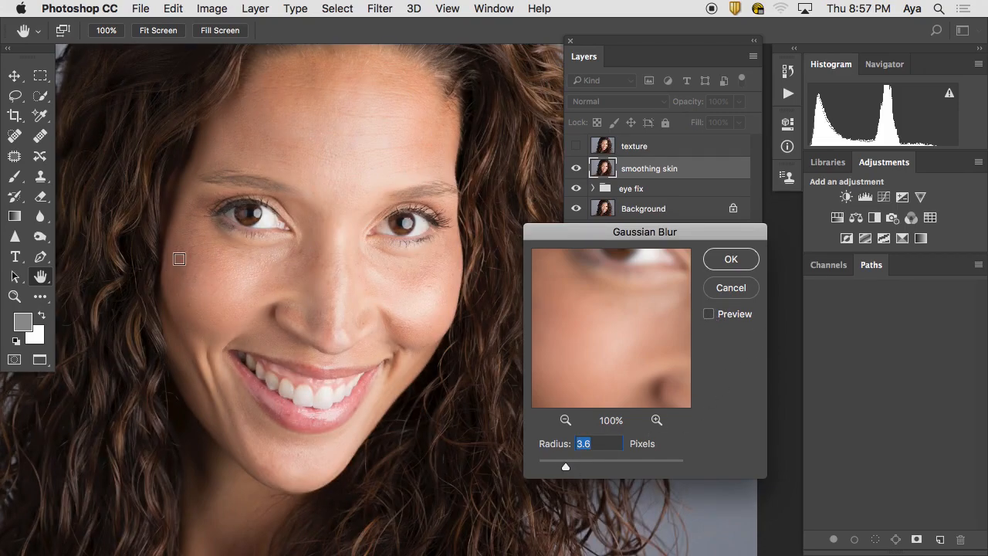
left_click(709, 314)
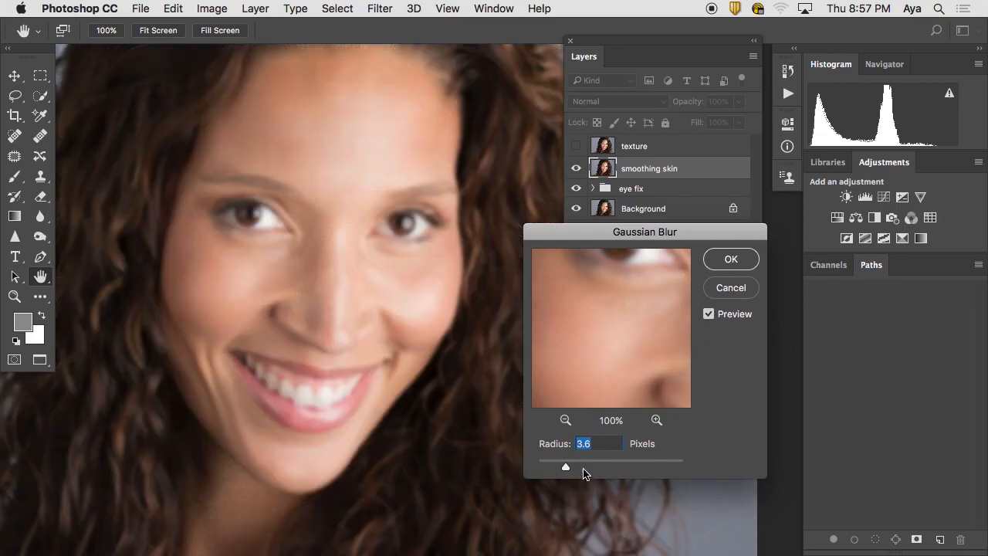
left_click_drag(564, 466, 567, 467)
left_click_drag(569, 468, 568, 470)
left_click_drag(672, 229, 699, 234)
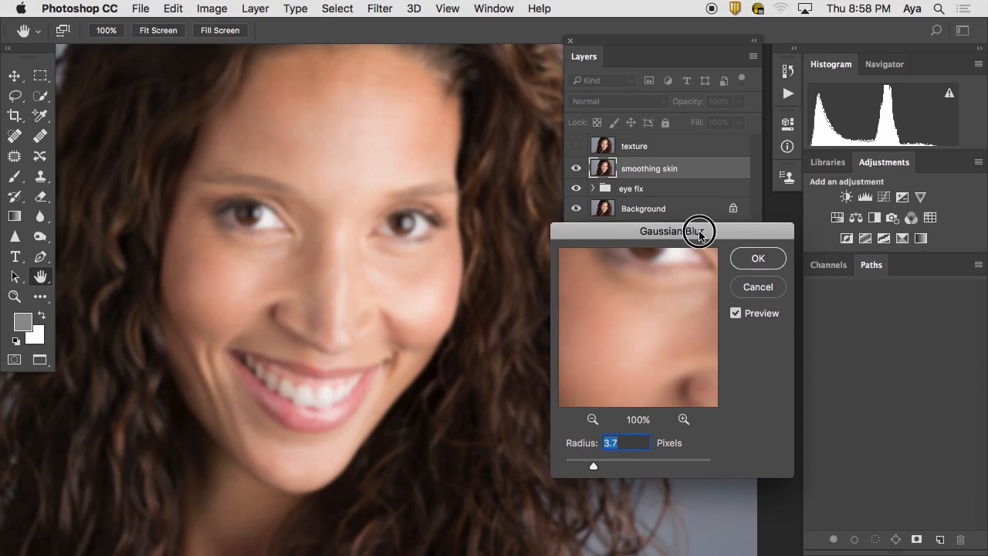
left_click_drag(699, 234, 699, 234)
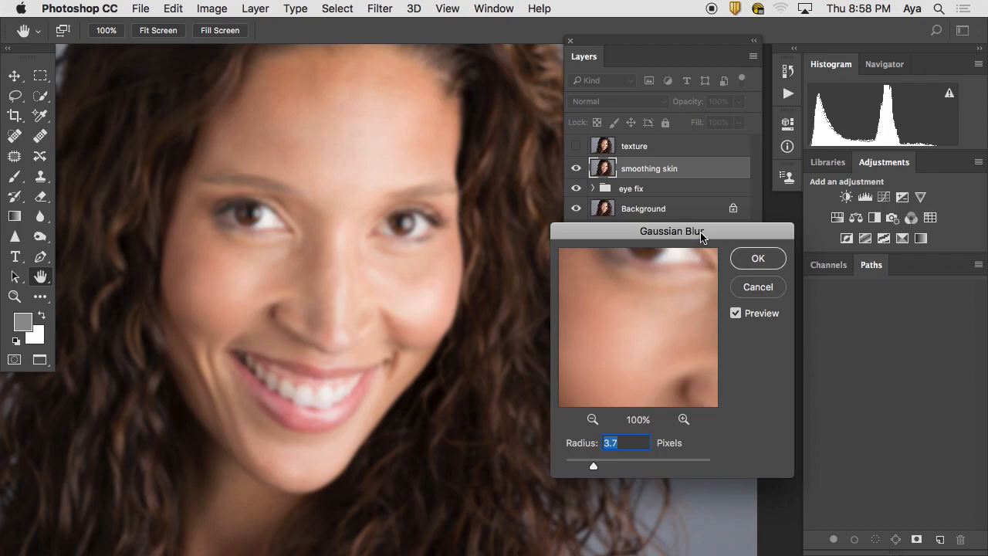
left_click_drag(699, 240, 701, 240)
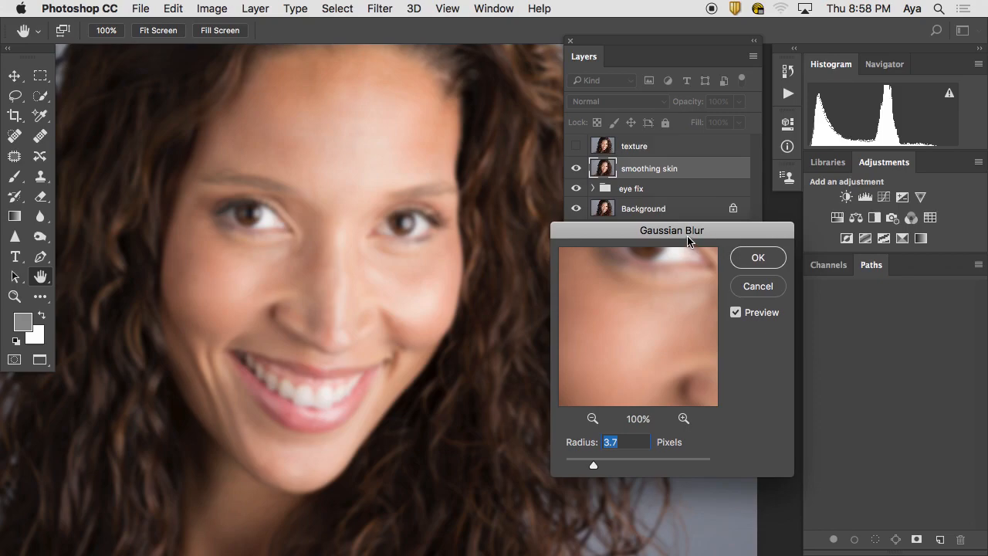
left_click_drag(698, 240, 696, 240)
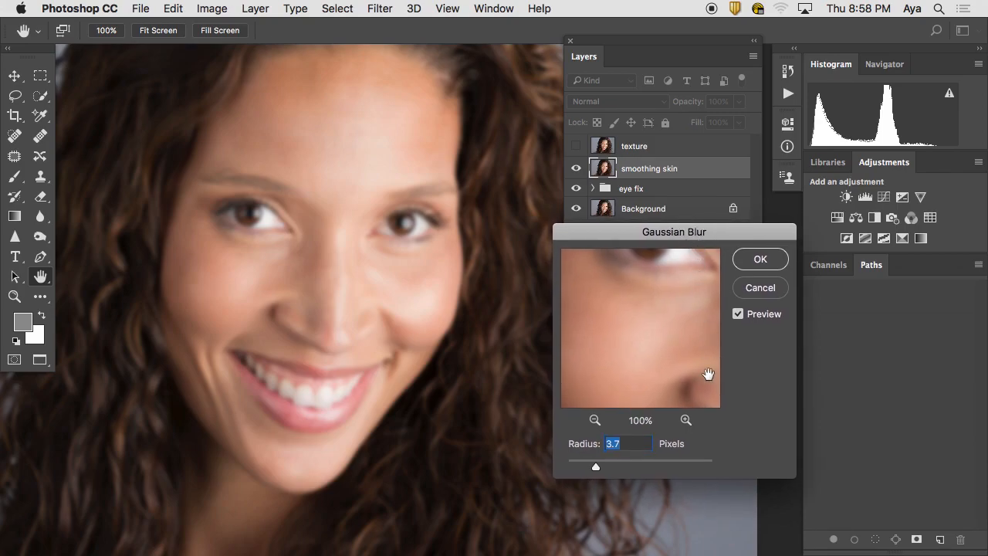
left_click(752, 264)
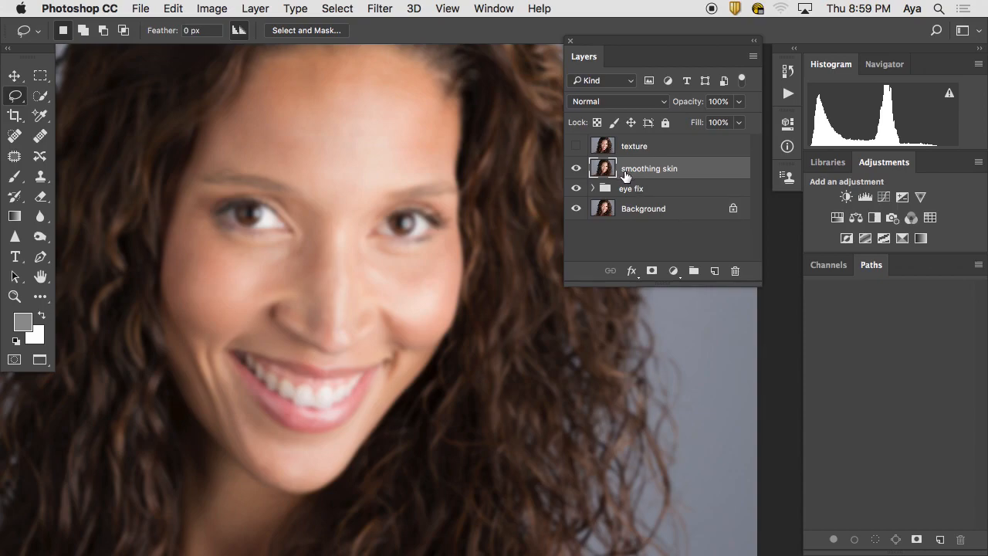
- Select the texture layer and show it, toggling its visibility to compare it with the blurred smoothing skin layer
left_click(643, 147)
left_click(576, 147)
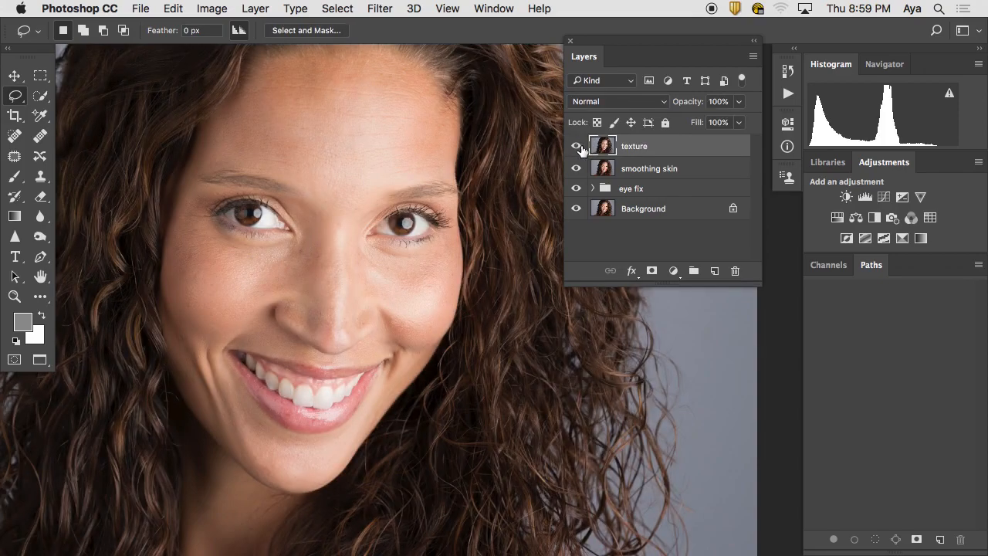
left_click(576, 147)
left_click(576, 147)
left_click(576, 147)
left_click(577, 146)
left_click(577, 147)
left_click(576, 147)
left_click(577, 147)
left_click(577, 146)
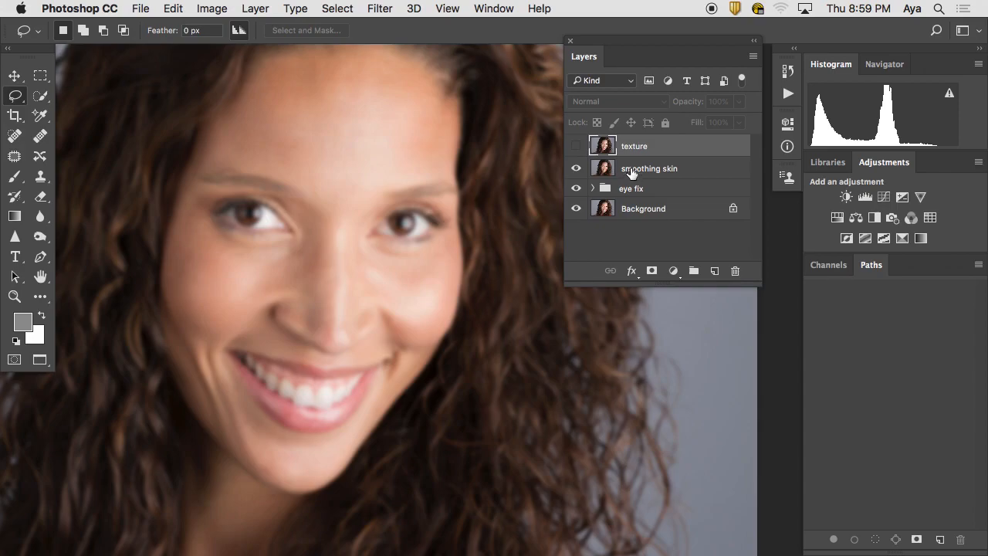
left_click(576, 147)
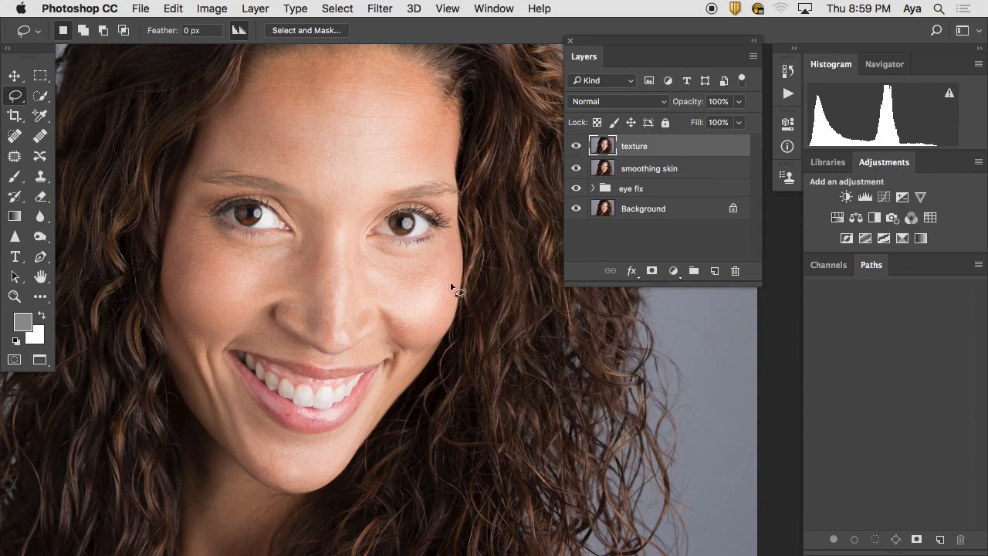
left_click(579, 147)
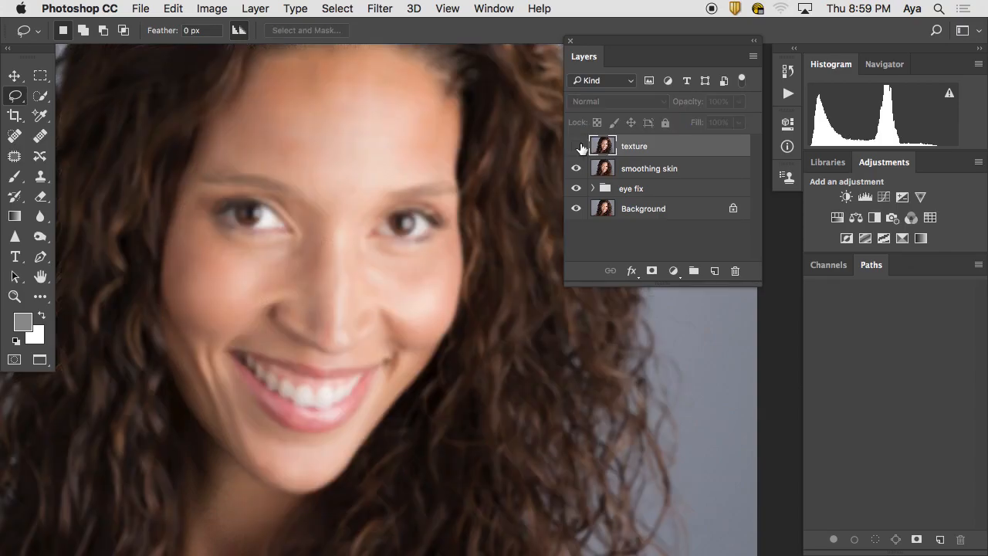
left_click(578, 147)
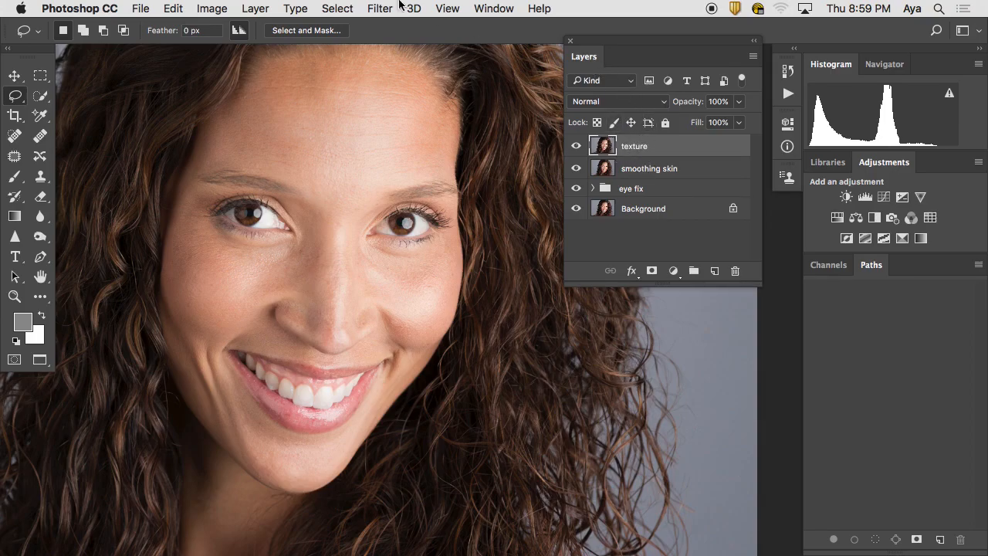
- Start Apply Image on the texture layer and choose the smoothing skin layer as its source layer
left_click(176, 9)
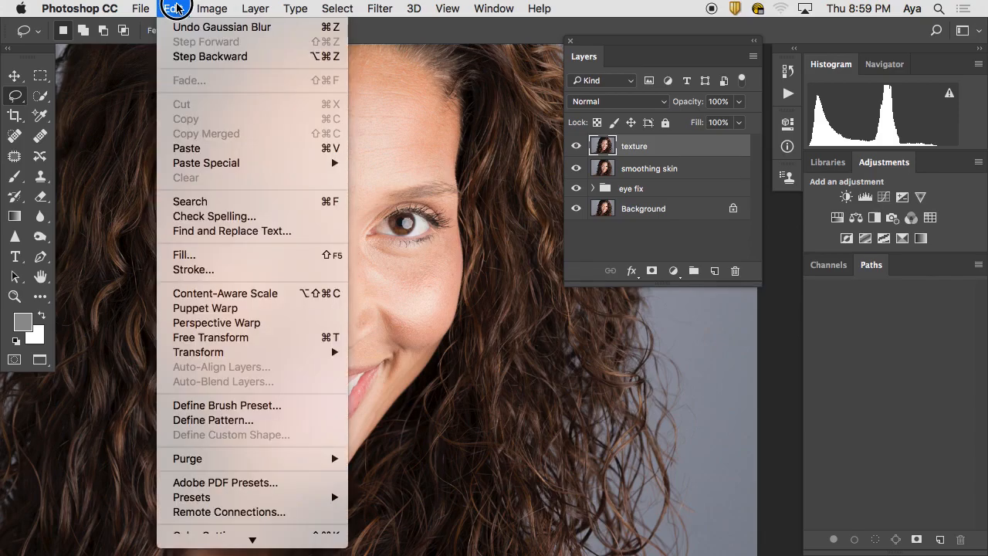
mouse_move(199, 9)
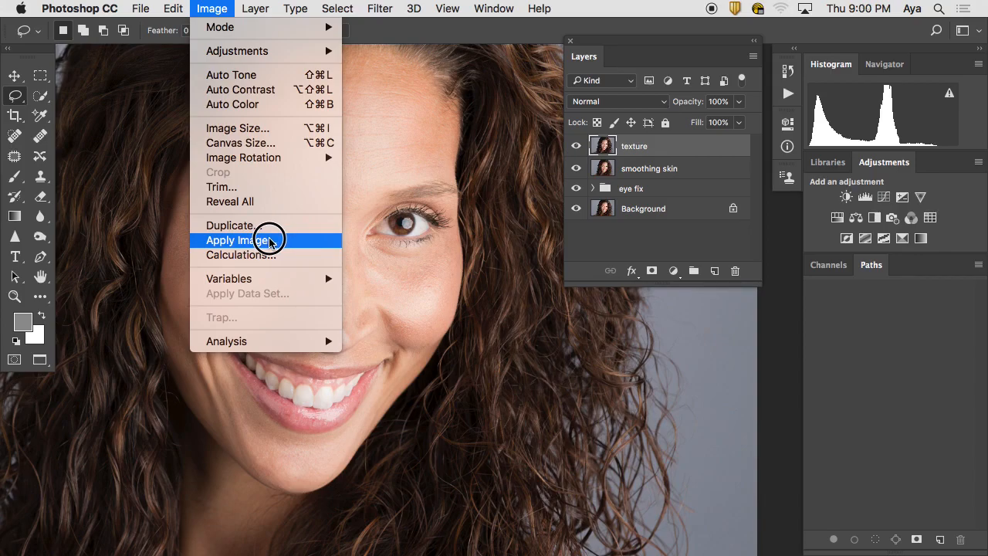
left_click(270, 241)
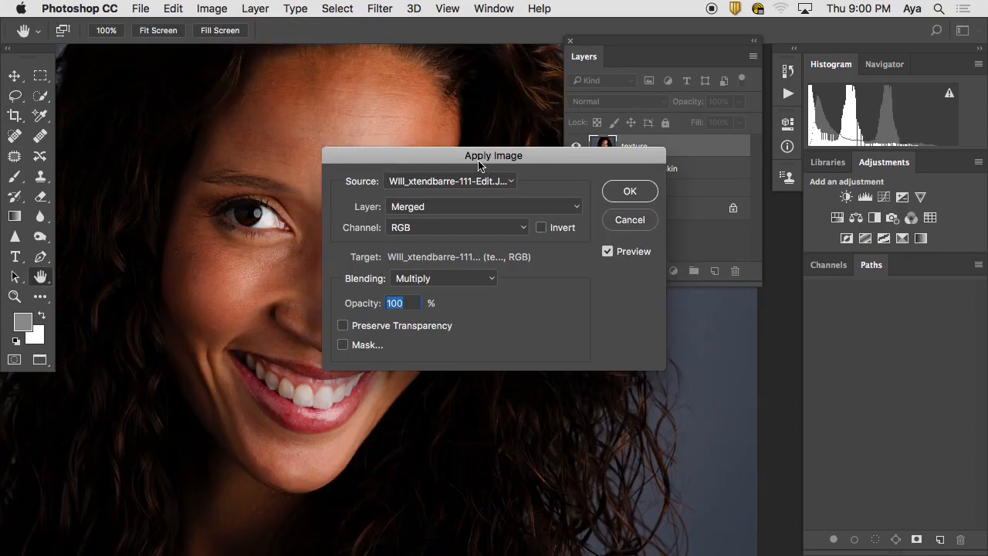
left_click_drag(463, 155, 611, 126)
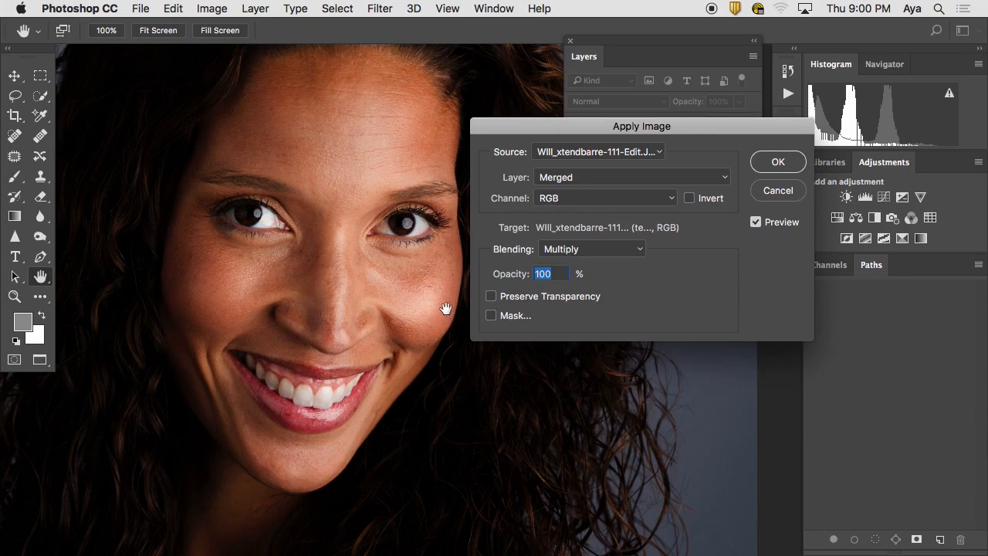
left_click(596, 177)
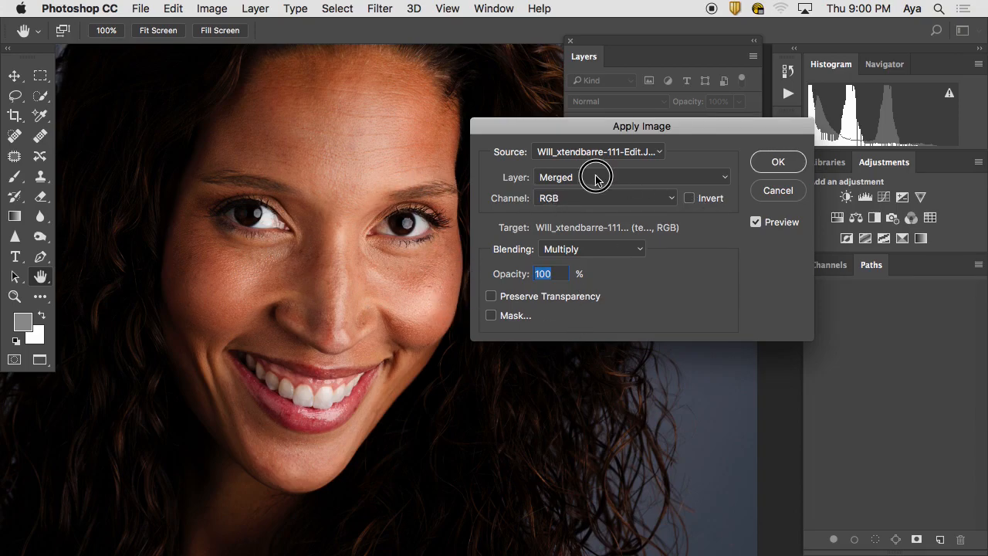
left_click(513, 177)
left_click(553, 176)
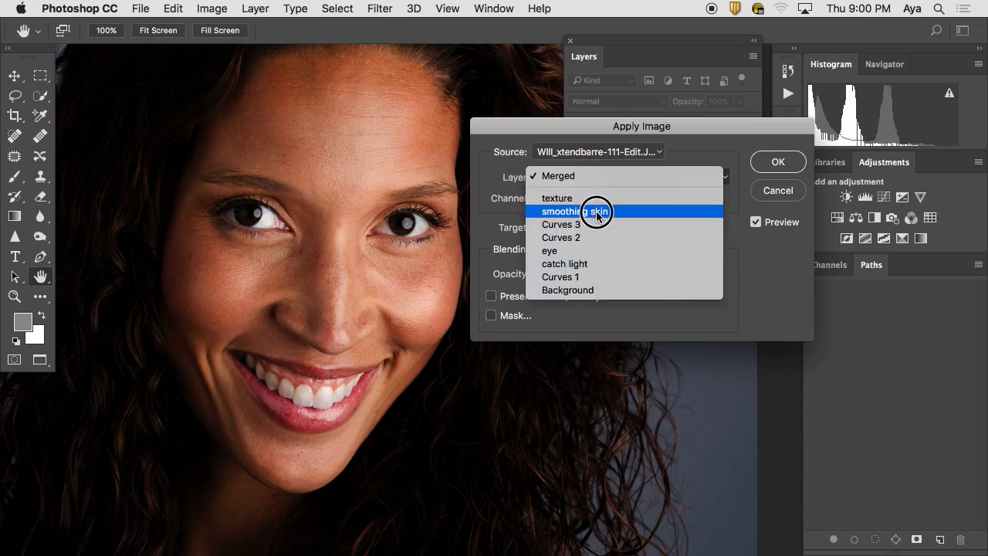
left_click(597, 213)
left_click(592, 180)
left_click(592, 179)
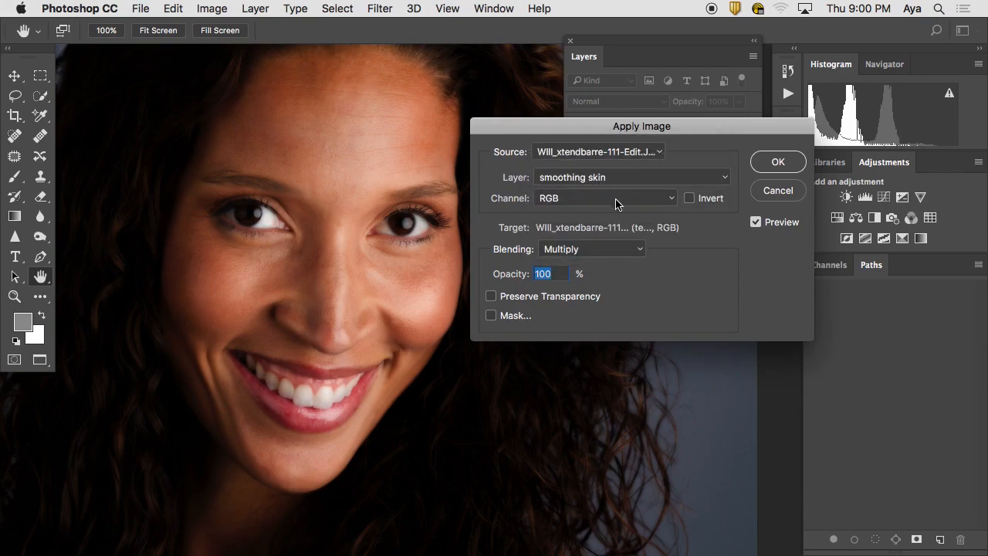
- Set the Apply Image blending to Subtract with an offset of 128
left_click(605, 249)
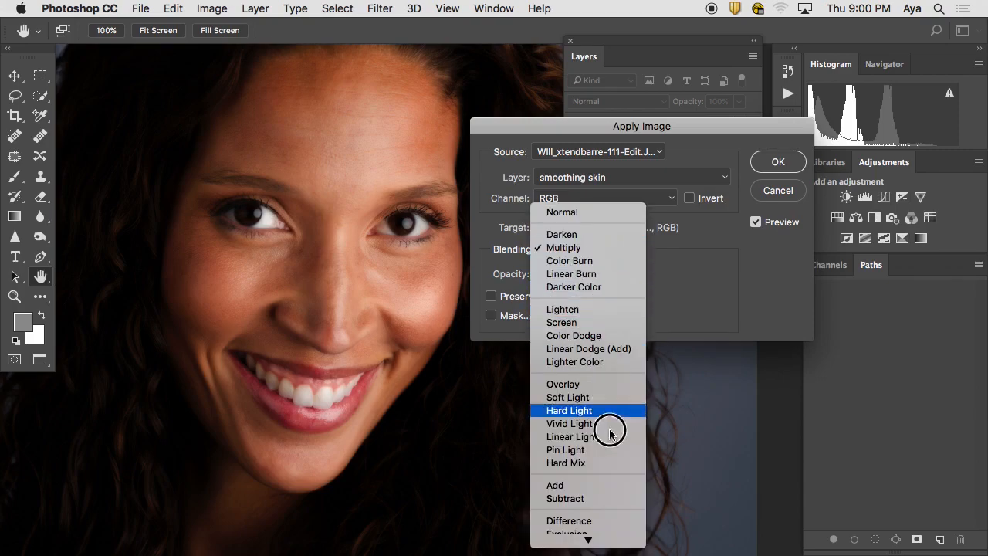
mouse_move(600, 547)
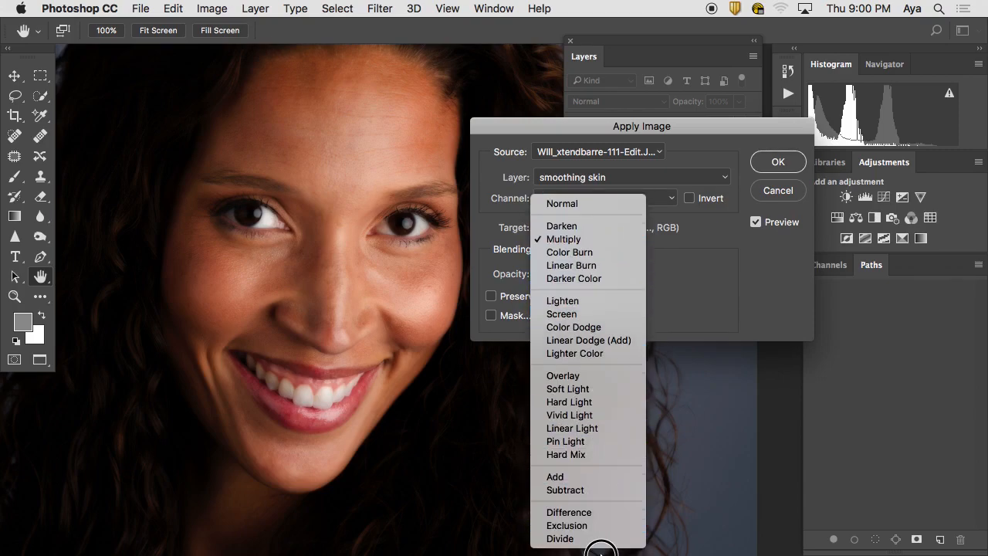
left_click(600, 494)
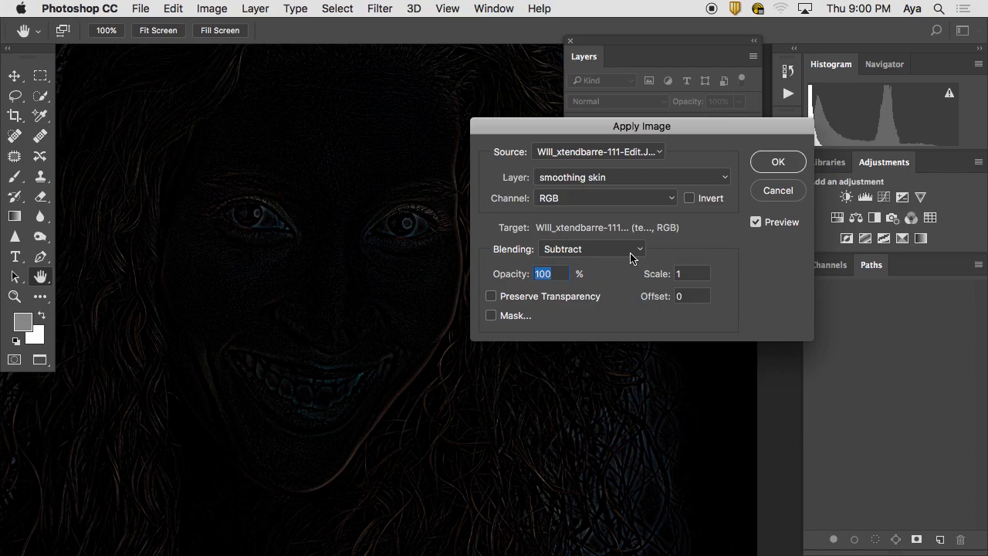
left_click(687, 298)
type("28")
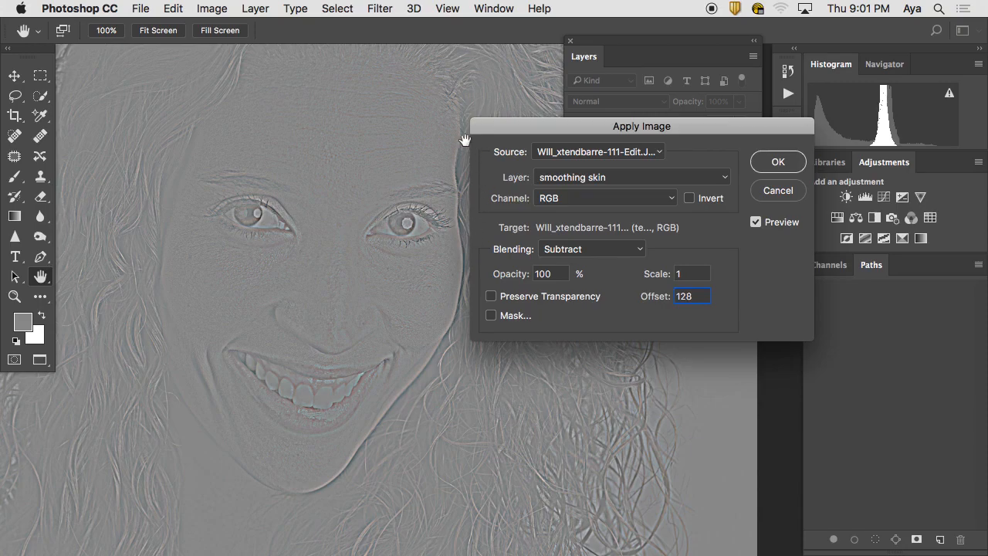
- Alternate the Apply Image scale between 2 and 1 to compare the strength of the texture, ending at 1
double_click(687, 274)
type("2")
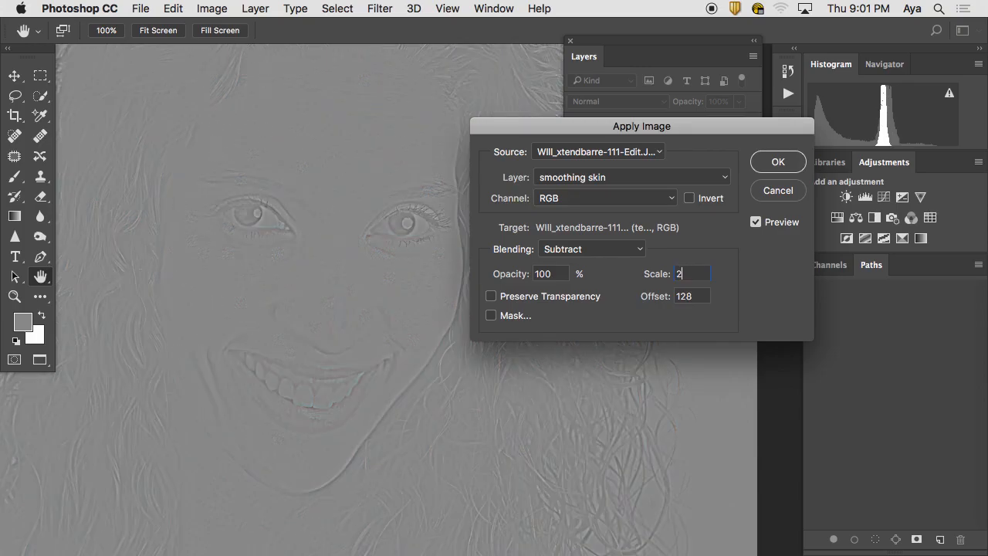
double_click(677, 274)
type("1")
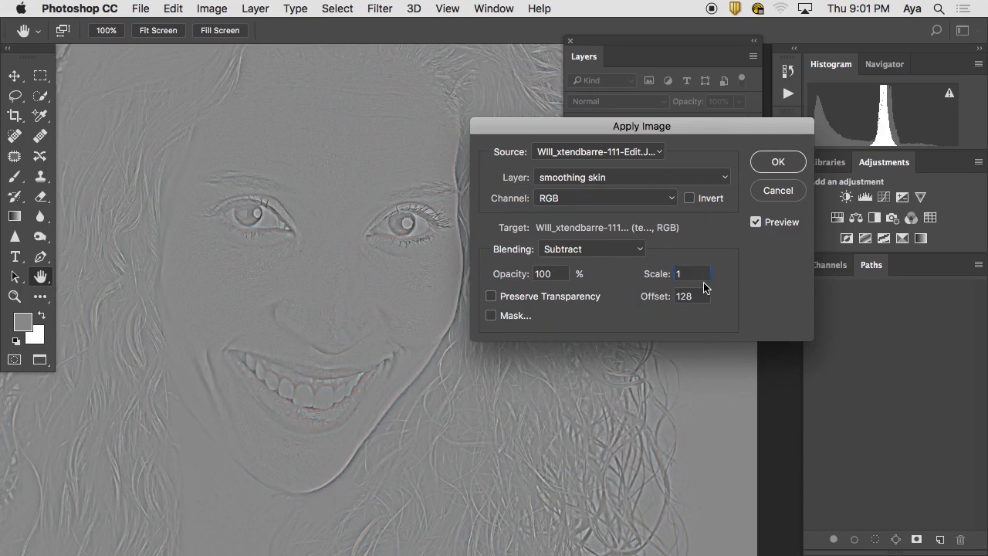
left_click(659, 276)
type("2")
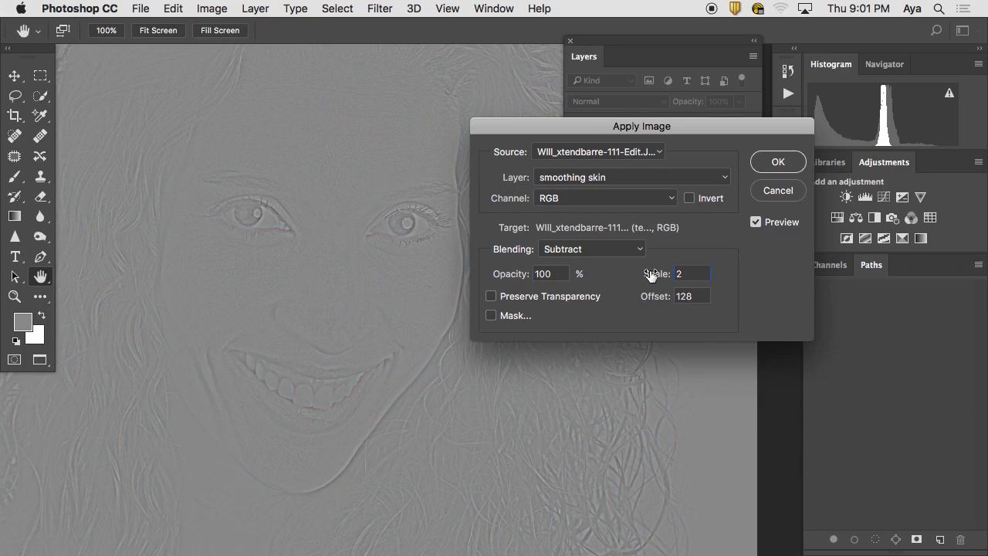
left_click_drag(688, 132, 731, 63)
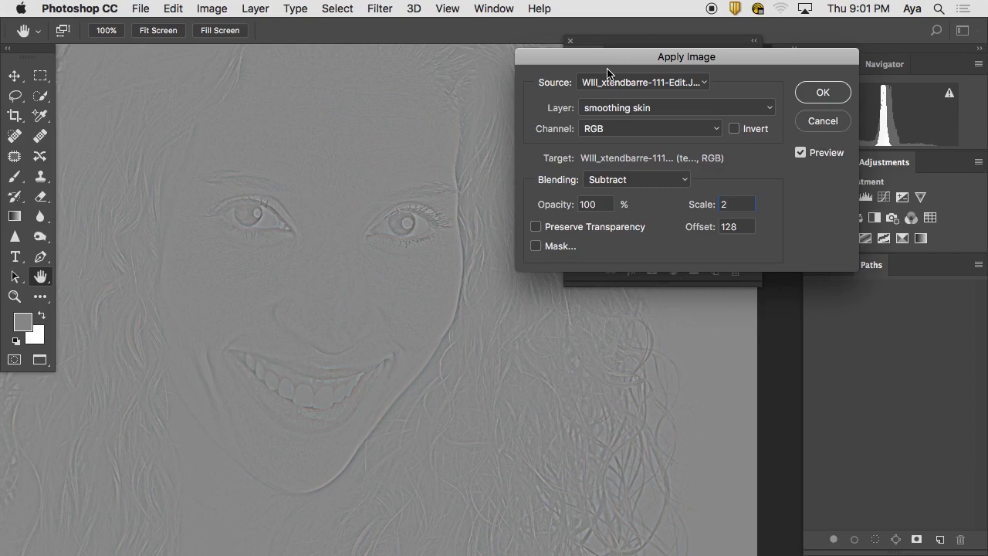
double_click(734, 205)
type("1")
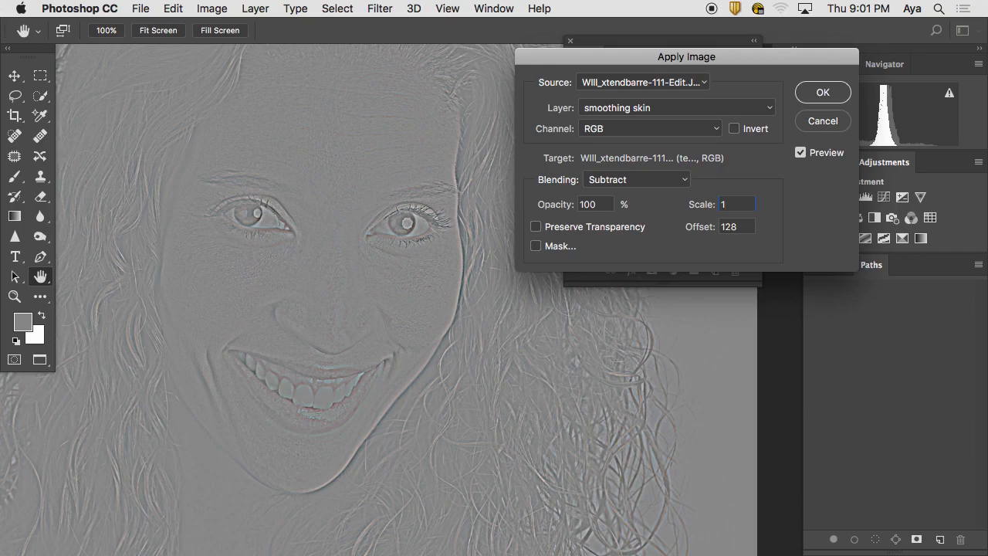
- Inspect the skin texture around the eyes and forehead up close and set the Apply Image scale to 2
left_click(416, 177, "super")
left_click(415, 172, "super")
left_click_drag(304, 209, 448, 457)
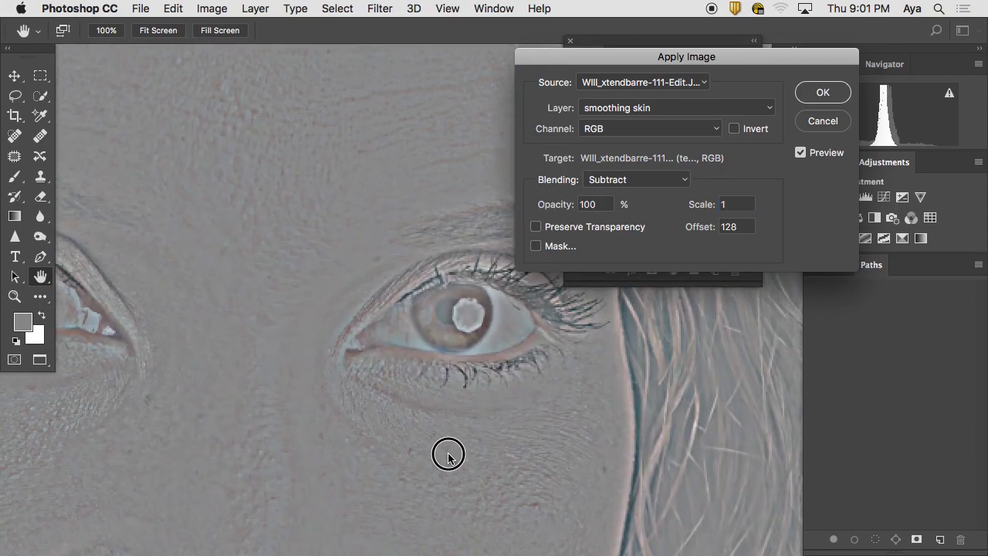
left_click_drag(352, 260, 388, 424)
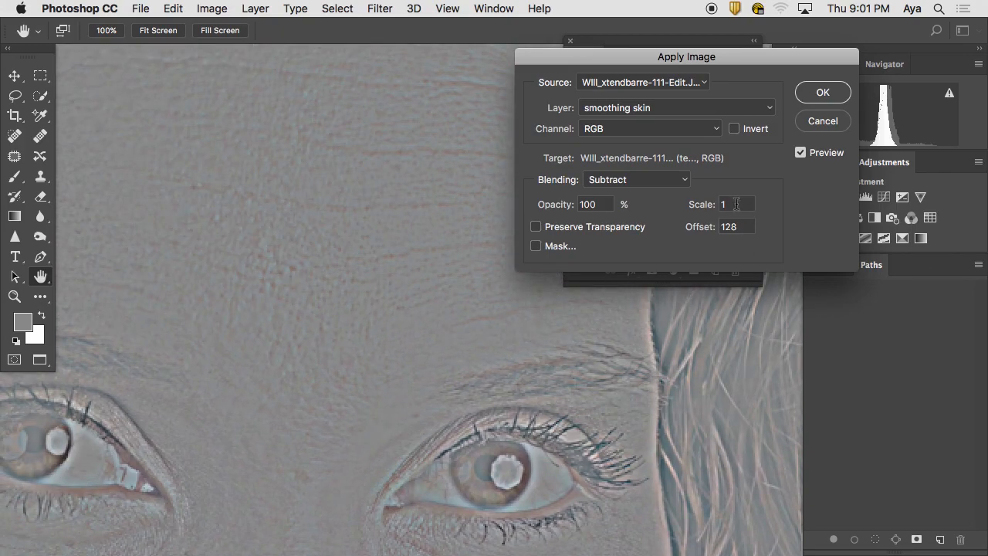
left_click(704, 205)
type("2")
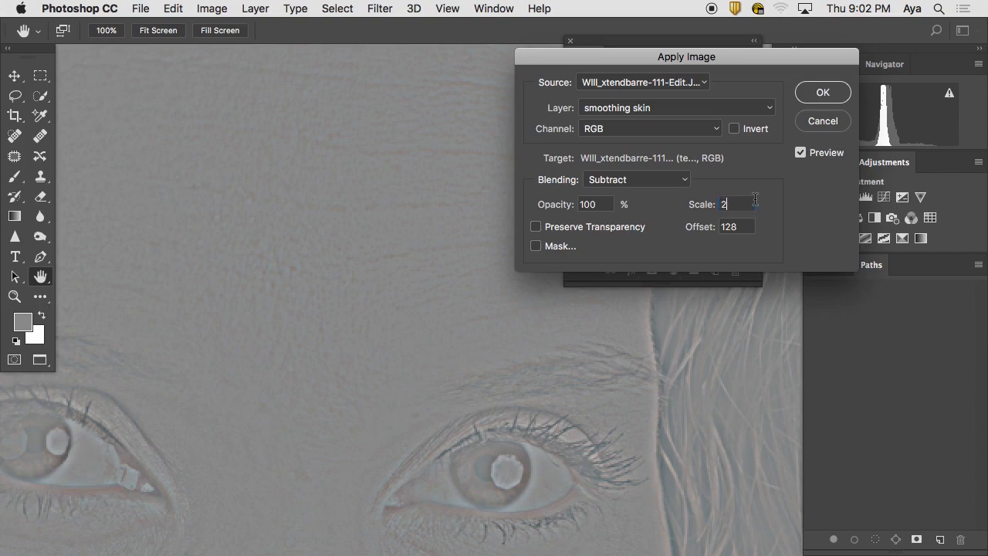
- Compare the whole portrait's texture at Apply Image scales 1 and 2, and apply it with scale 2
key("super+minus")
key("super+minus")
key("super+minus")
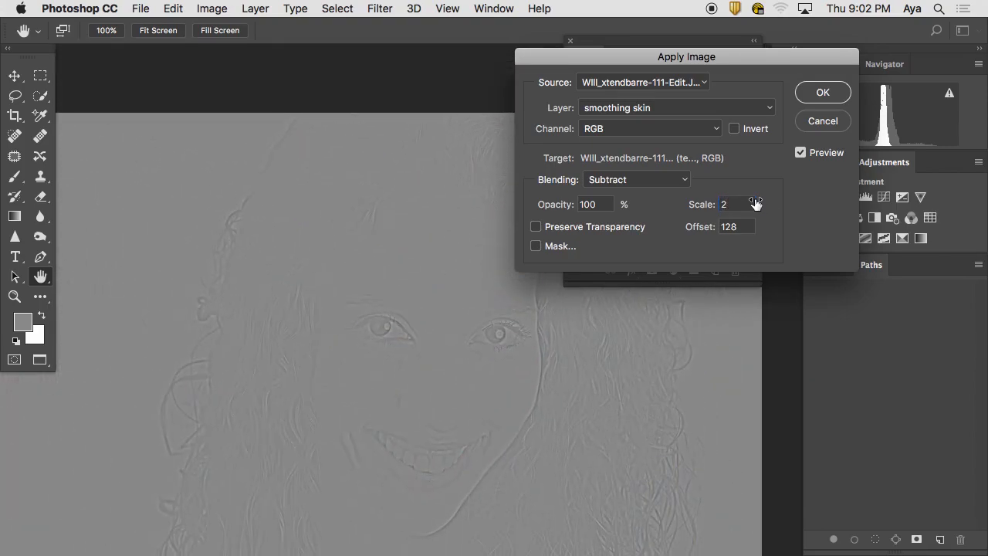
key("super+minus")
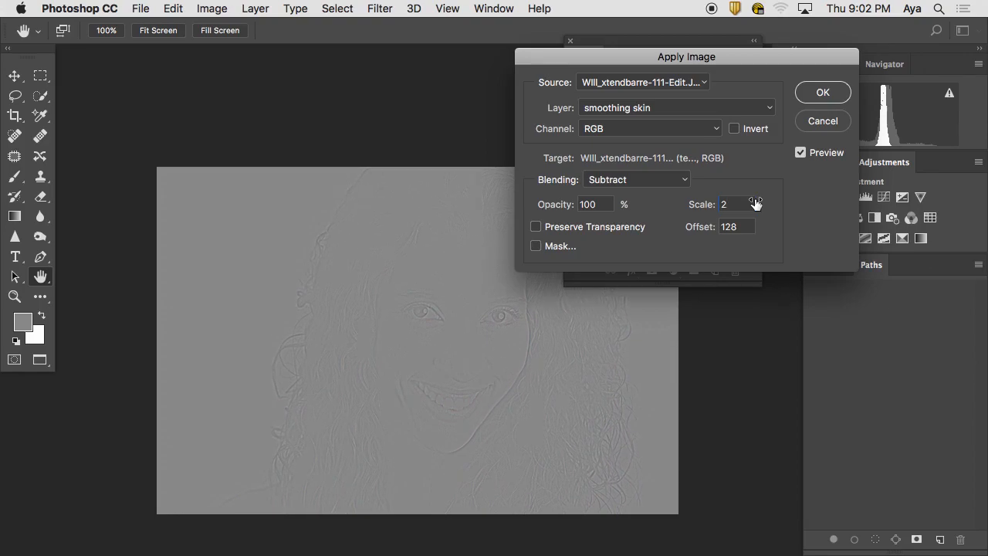
key("super+plus")
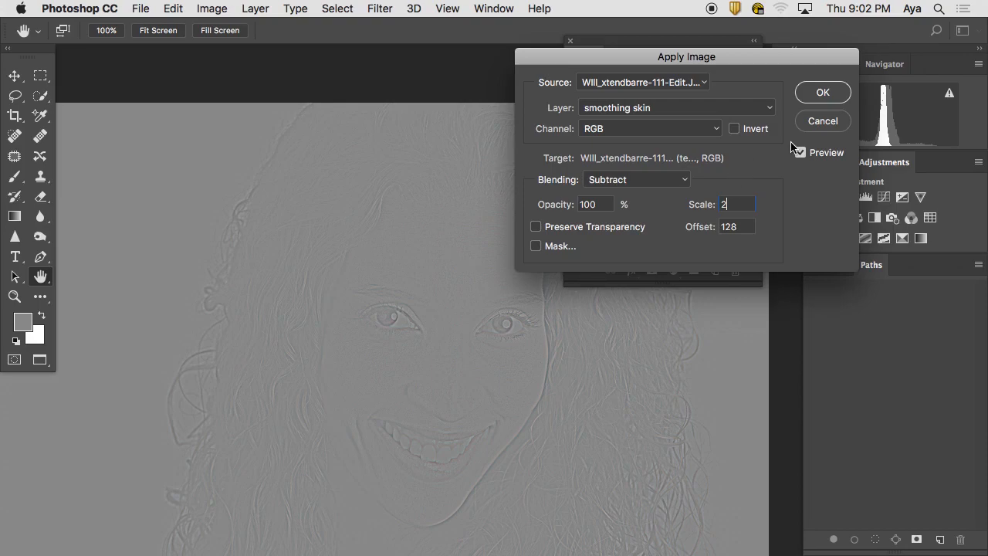
double_click(733, 204)
type("1")
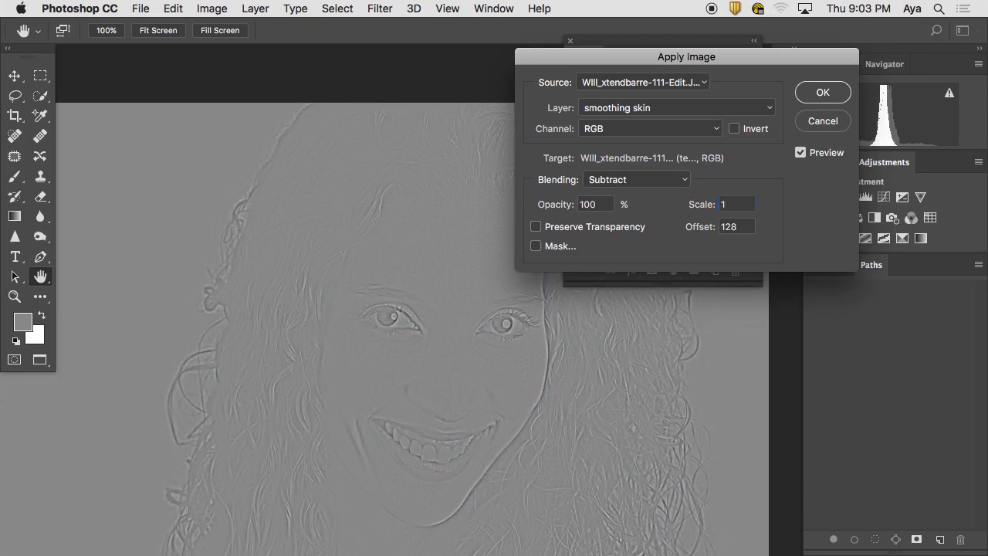
left_click(711, 205)
type("2")
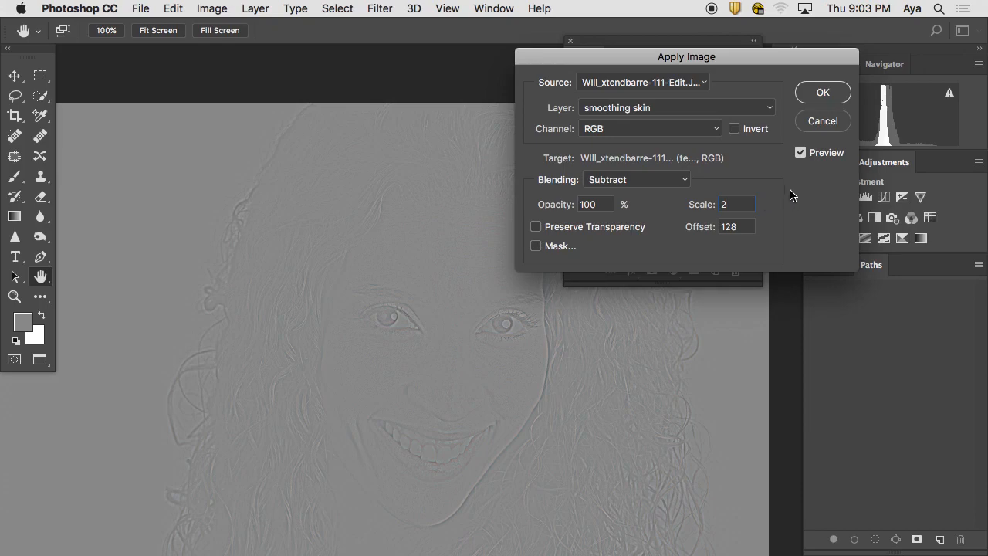
left_click(823, 92)
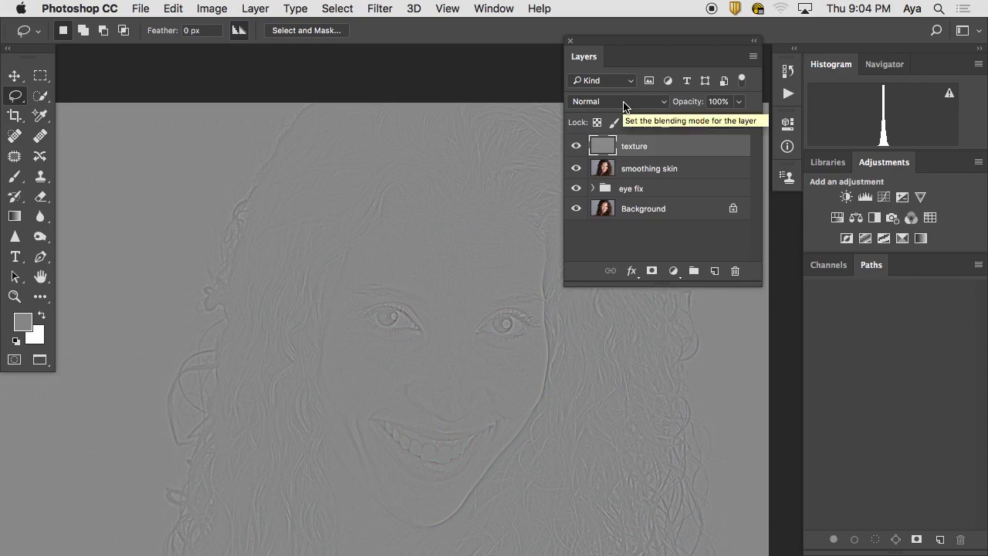
- Set the texture layer's blend mode to Linear Light
left_click(663, 101)
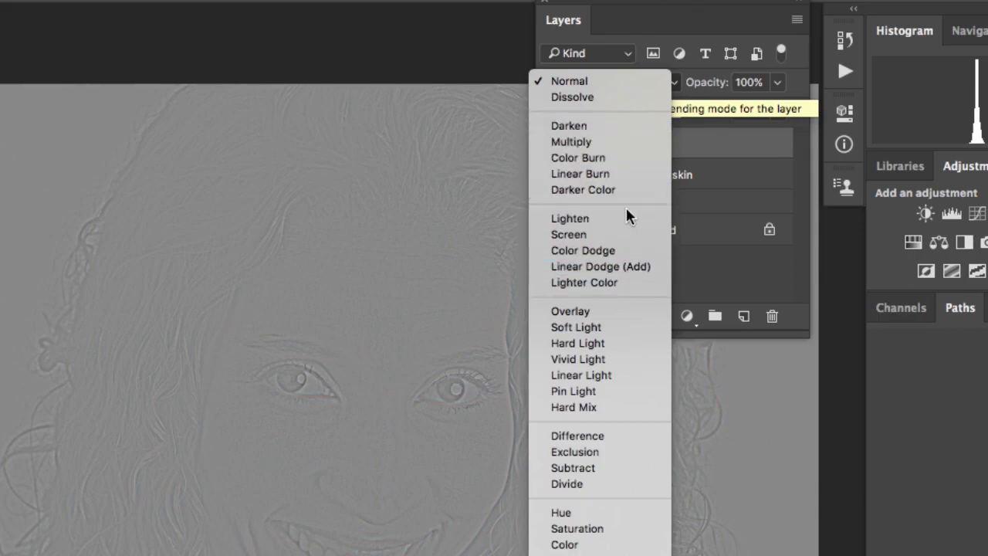
left_click(615, 370)
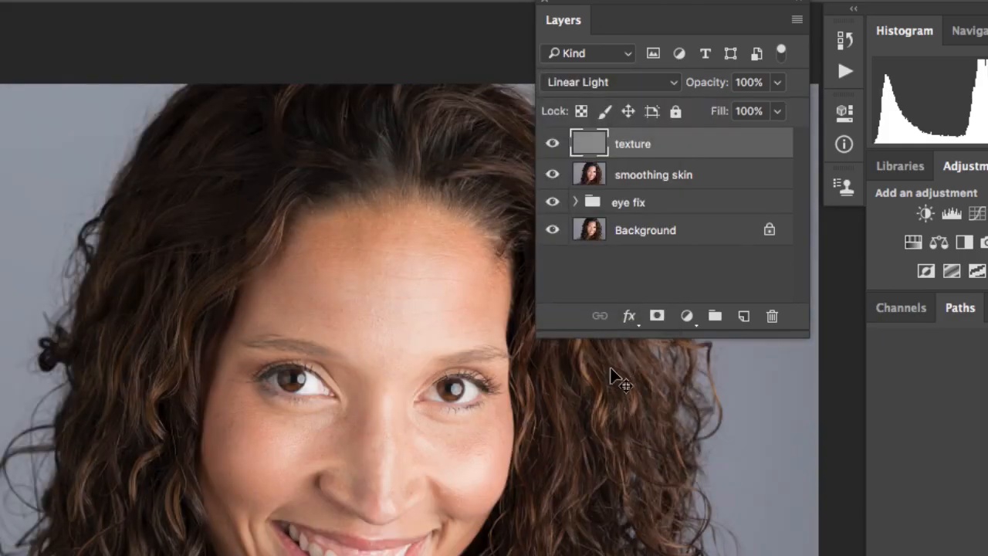
key("super+minus")
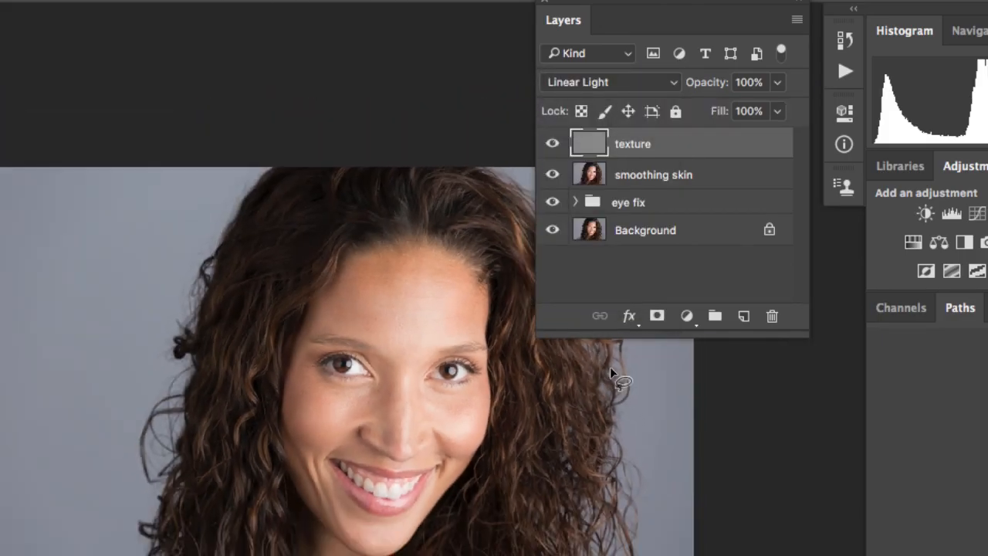
- Toggle the visibility of the texture and smoothing skin layers to compare each layer's effect on the portrait
mouse_move(553, 175)
left_mouse_down()
mouse_move(553, 151)
mouse_move(554, 185)
left_mouse_up()
left_click(551, 145)
left_click(551, 146)
left_click(552, 176)
left_click(552, 176)
left_click(553, 176)
left_click(553, 176)
left_click(552, 176)
left_click(553, 144)
left_click(553, 145)
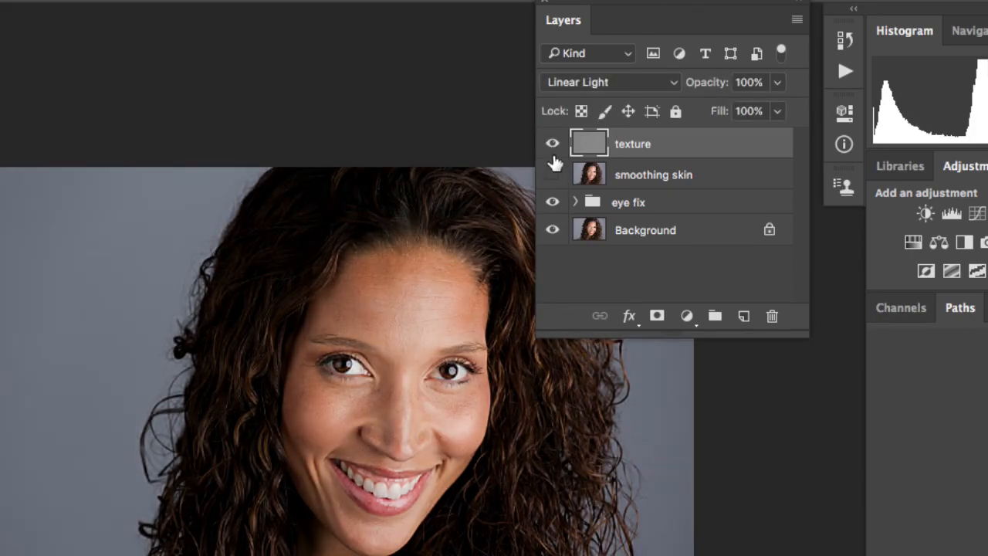
left_click(553, 174)
left_click(552, 174)
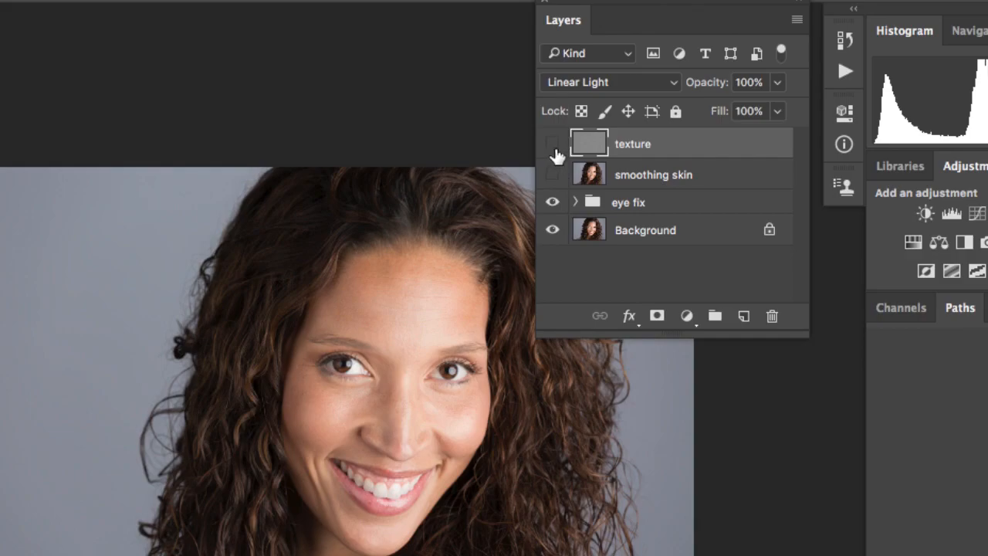
left_click(553, 145)
left_click(552, 145)
left_click(552, 174)
- Undo the Linear Light change and return the document to its Gaussian Blur history state, before Apply Image
key("shift+alt+n")
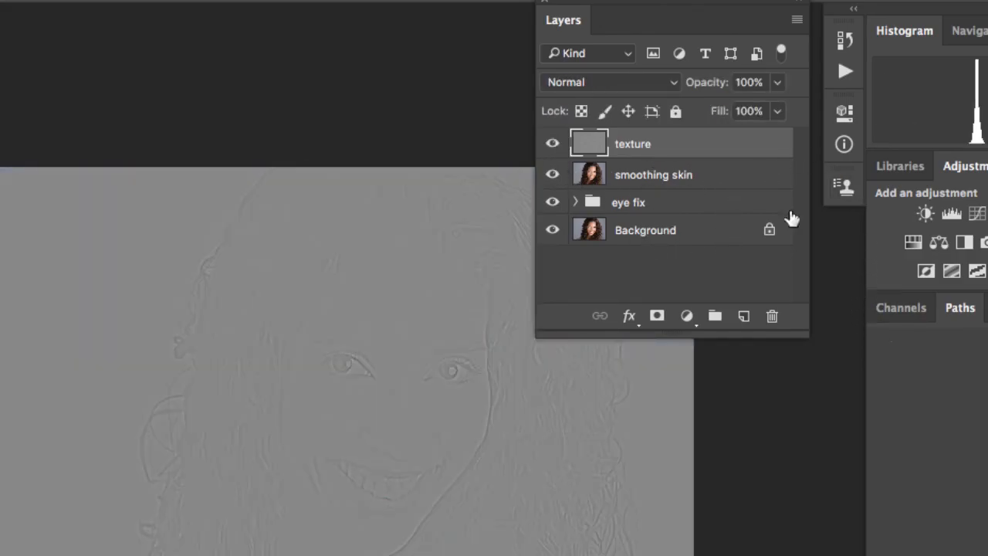
left_click(844, 40)
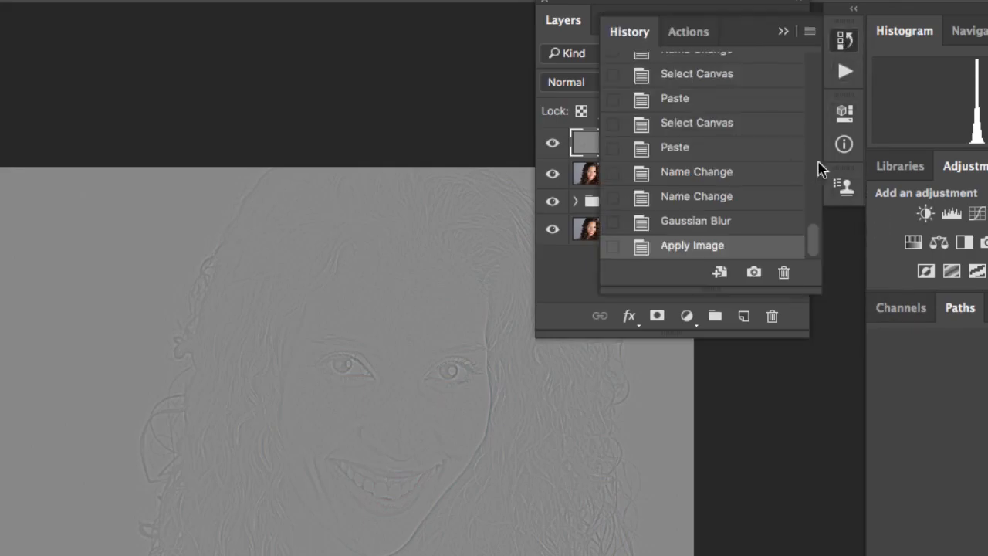
left_click(738, 225)
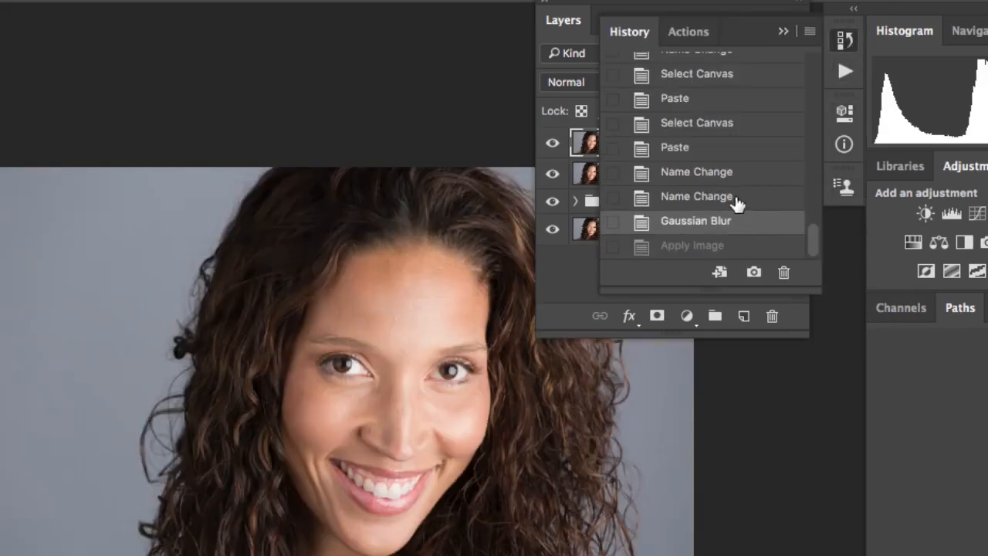
left_click(586, 145)
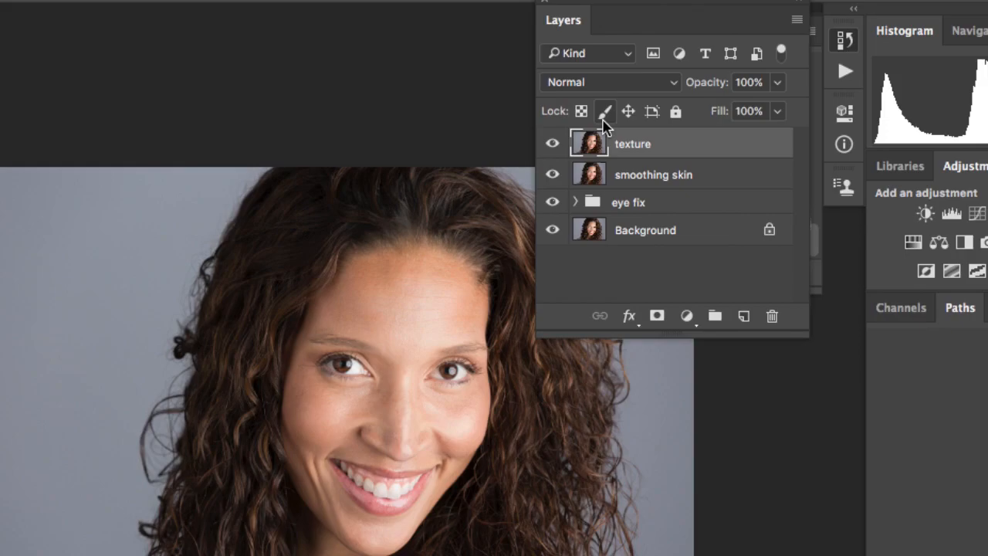
key("ctrl+minus")
key("ctrl+minus")
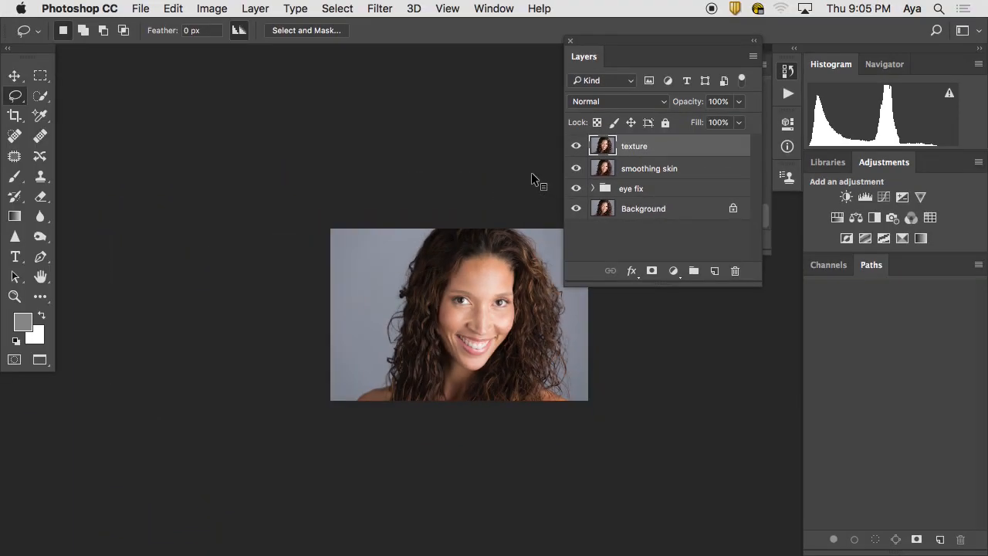
- Start Apply Image on the texture layer again and try the texture layer as its own source
left_click(172, 9)
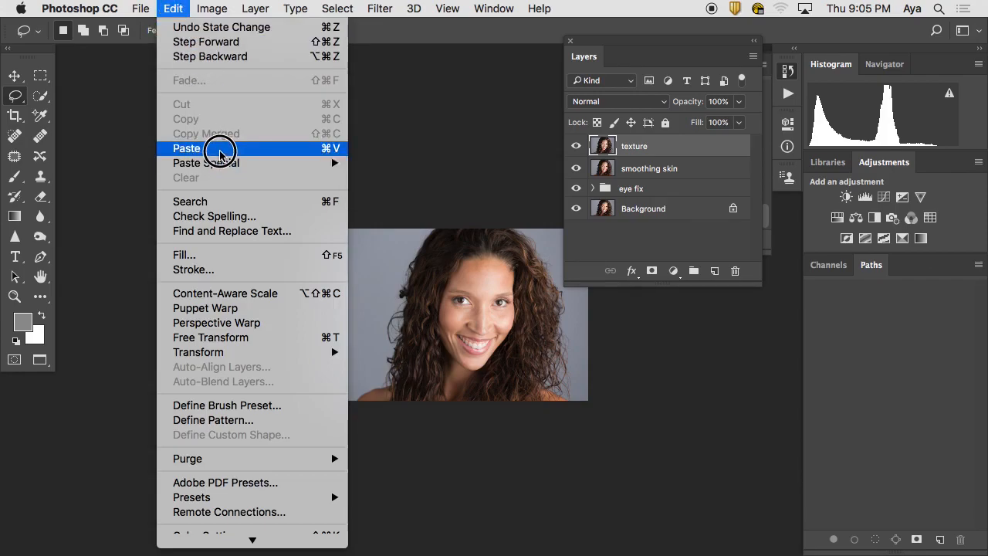
mouse_move(231, 168)
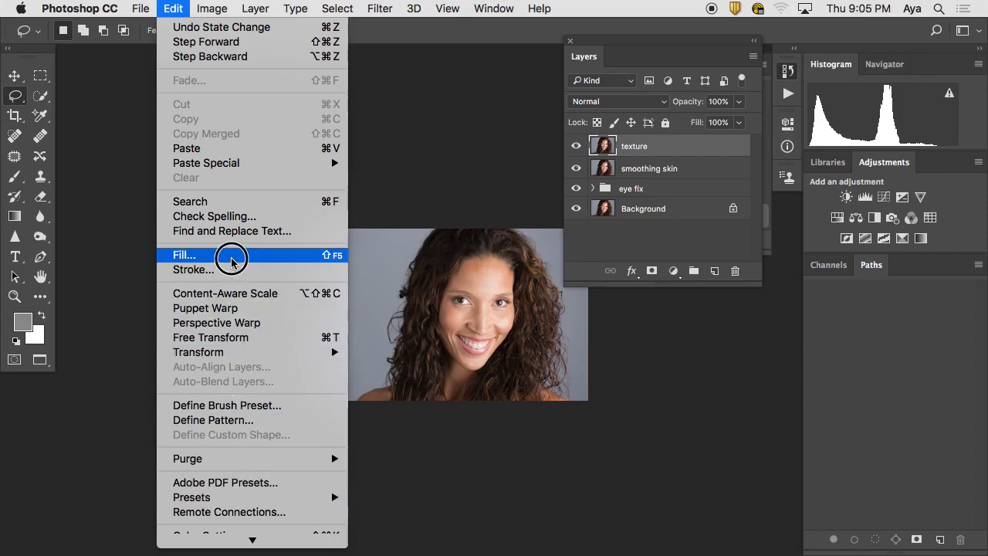
mouse_move(215, 8)
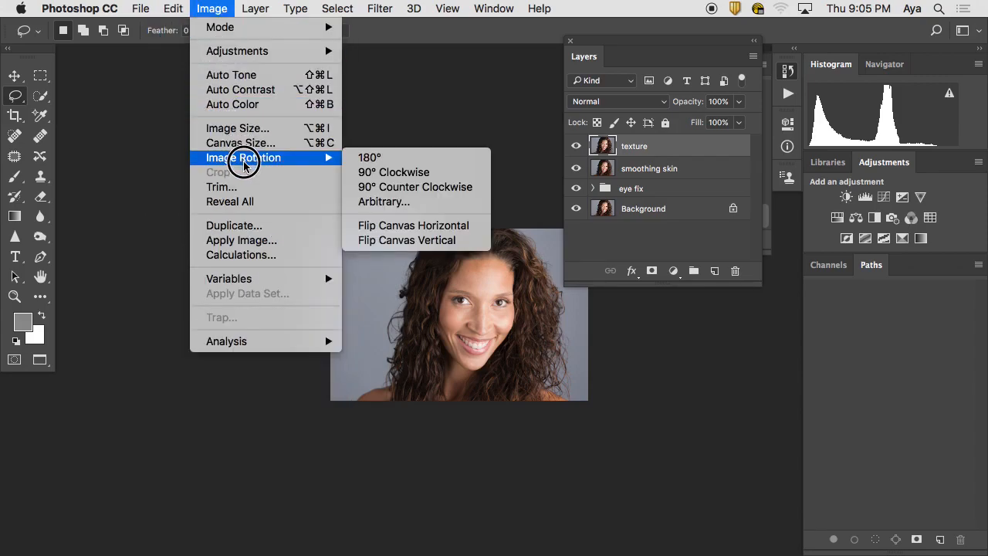
left_click(281, 242)
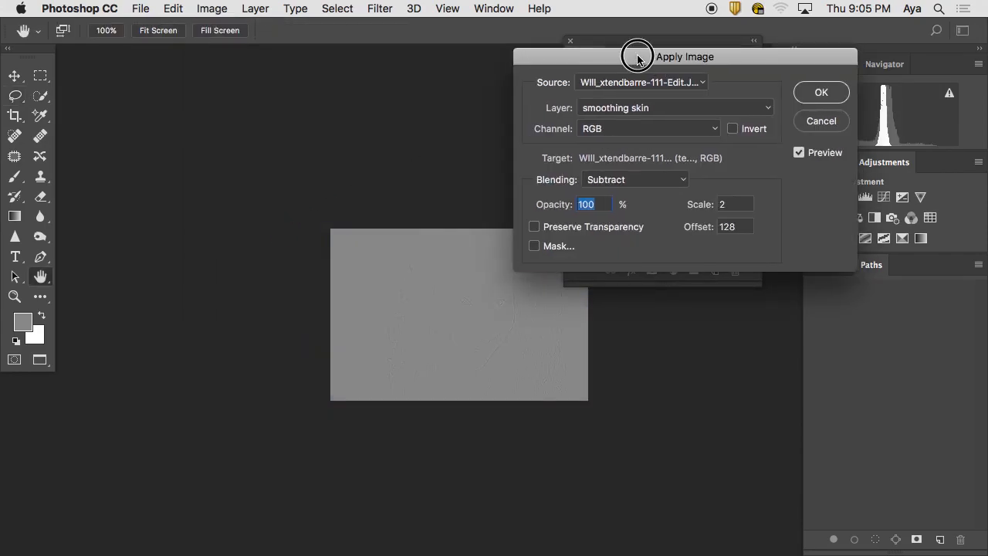
left_click_drag(642, 57, 461, 69)
left_click(475, 124)
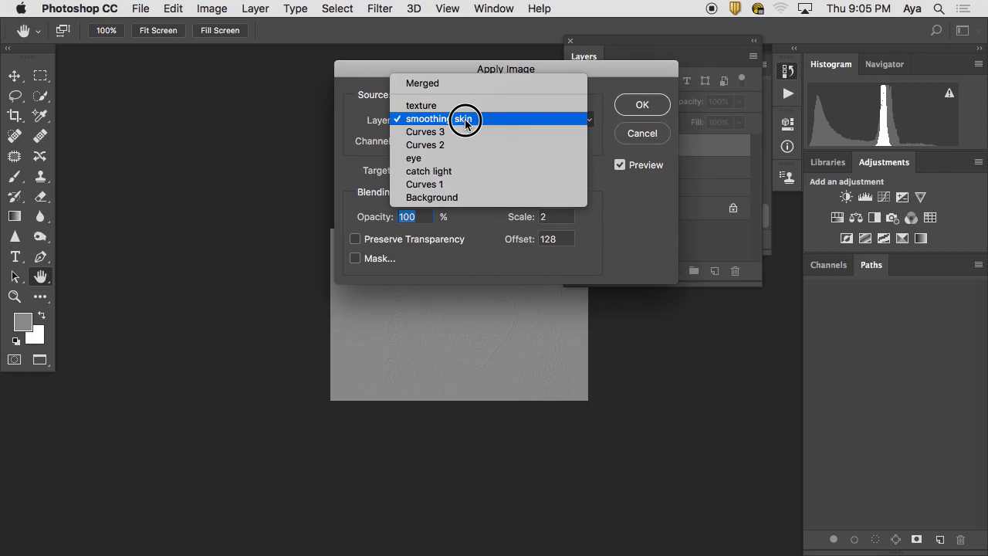
left_click(463, 105)
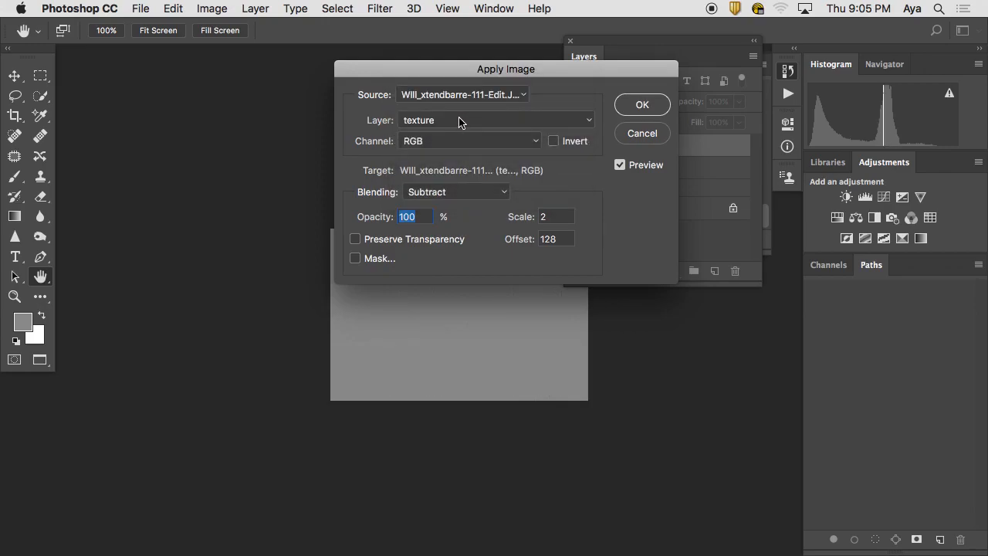
left_click_drag(477, 69, 760, 243)
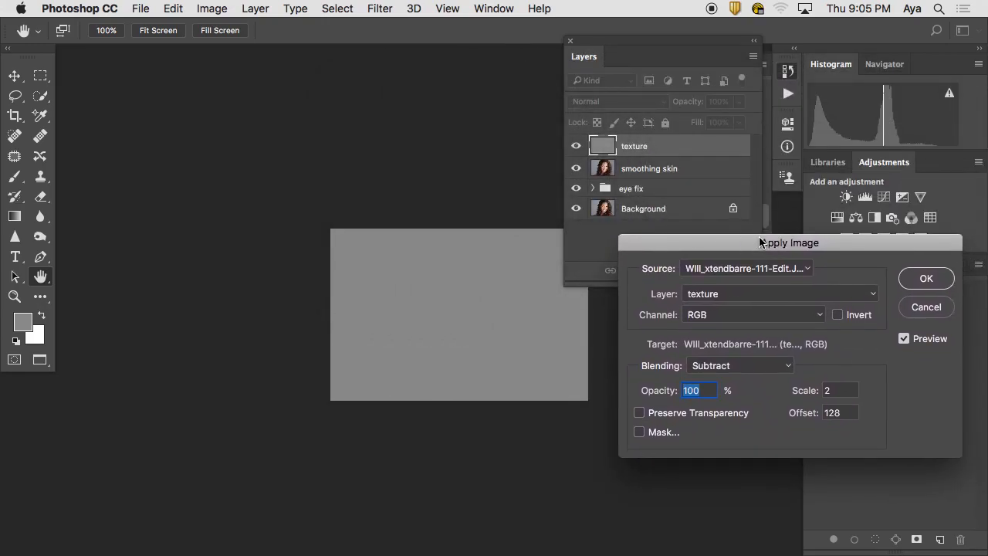
key("super+equal")
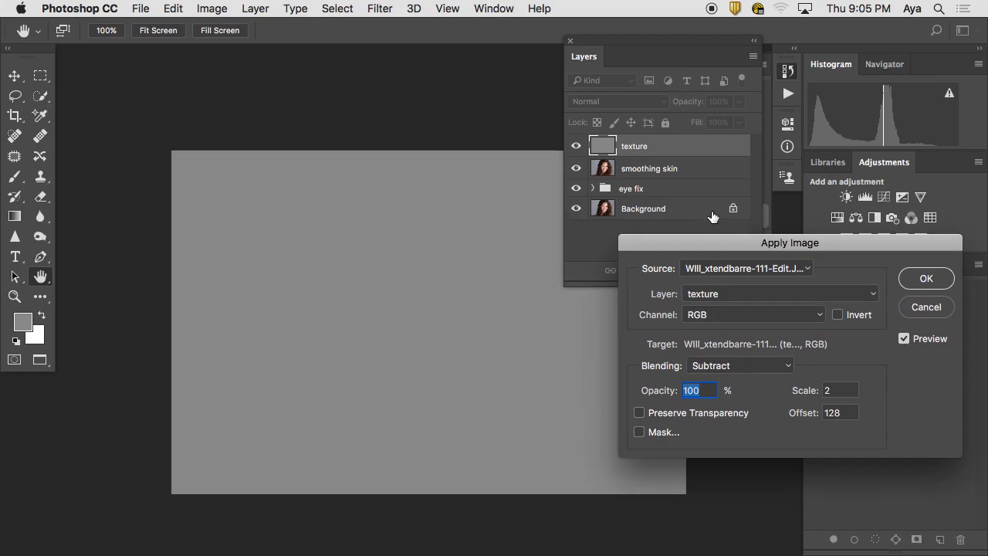
- Choose smoothing skin as the Apply Image source layer and cancel the dialog
left_click(724, 313)
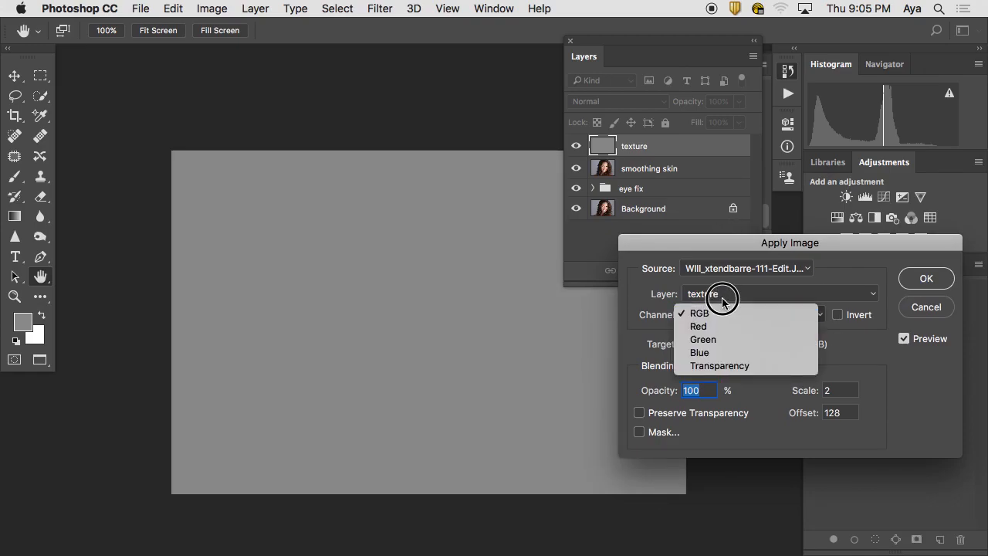
left_click(723, 294)
left_click(714, 296)
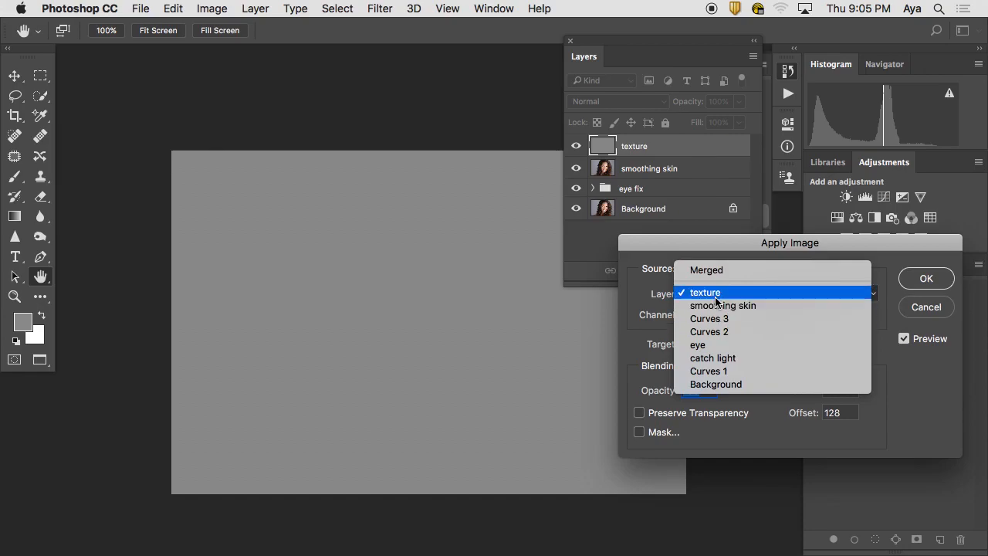
left_click(718, 305)
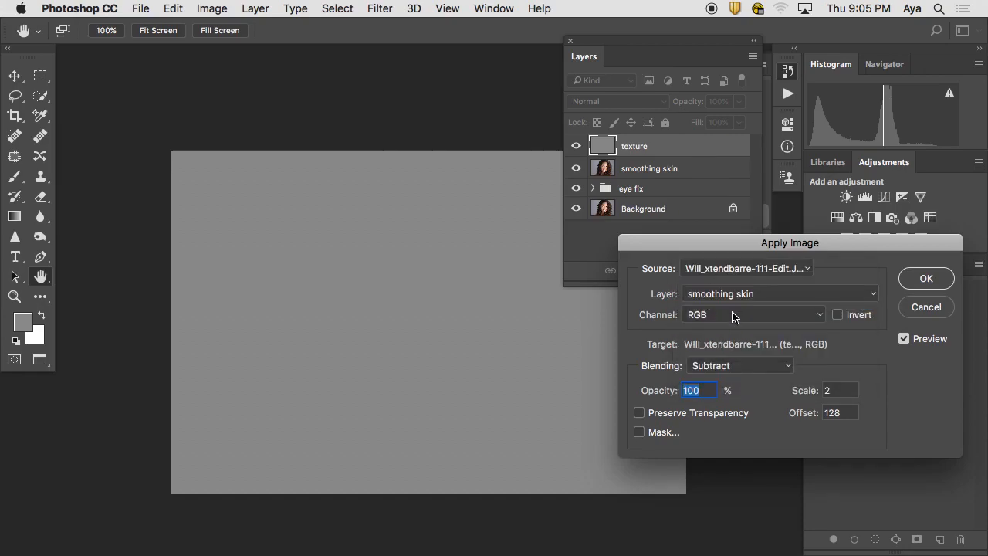
left_click(925, 308)
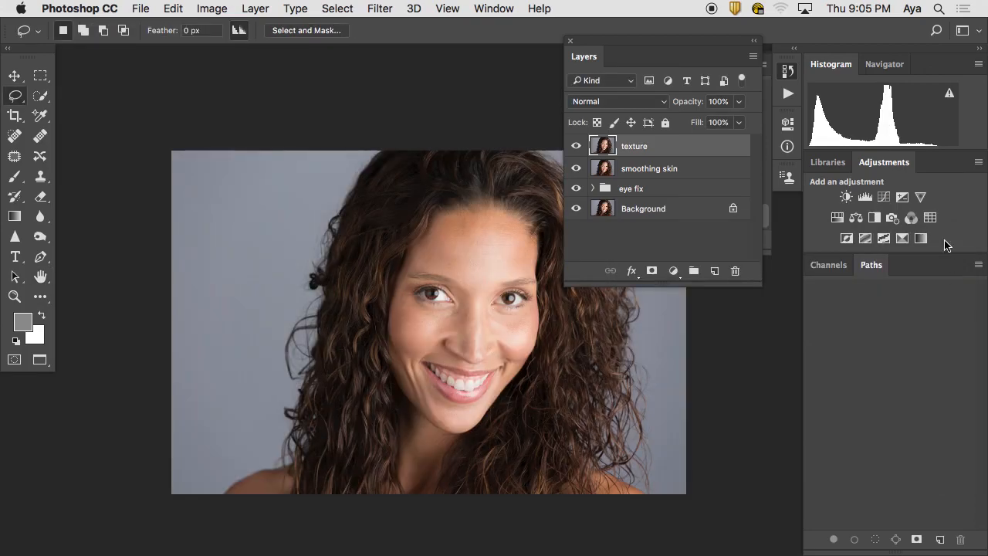
- Restore the Apply Image history state and set the texture layer's blend mode to Linear Light
left_click(787, 72)
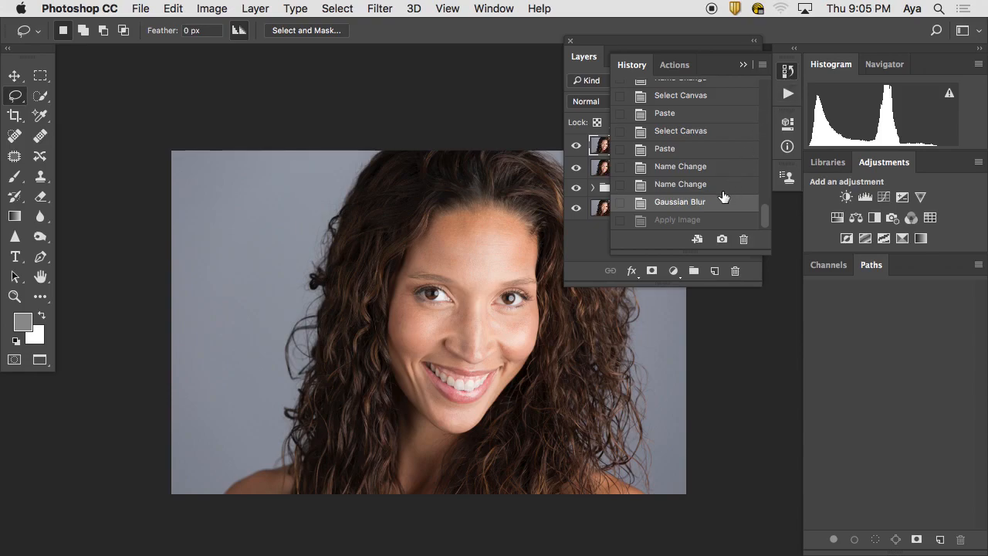
left_click(718, 221)
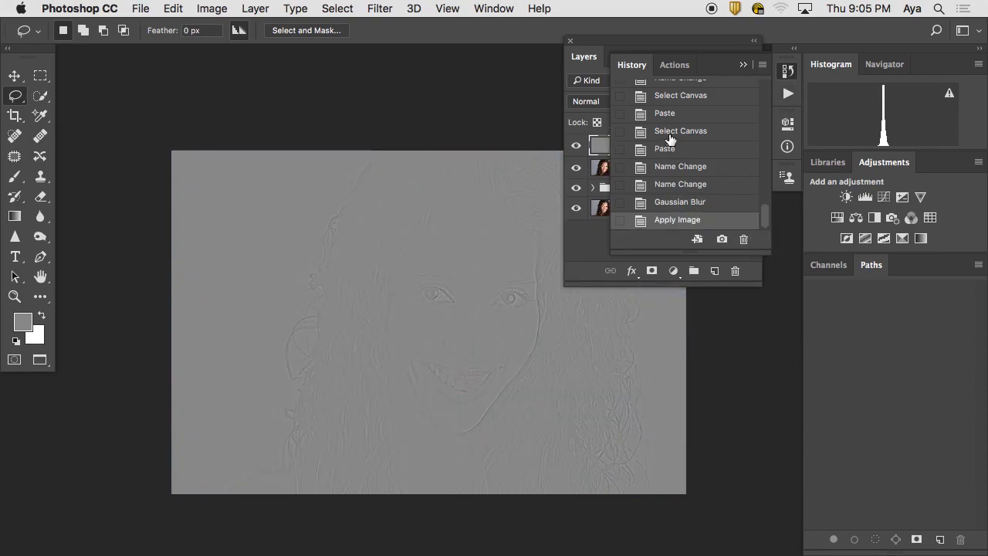
left_click(579, 251)
left_click(628, 148)
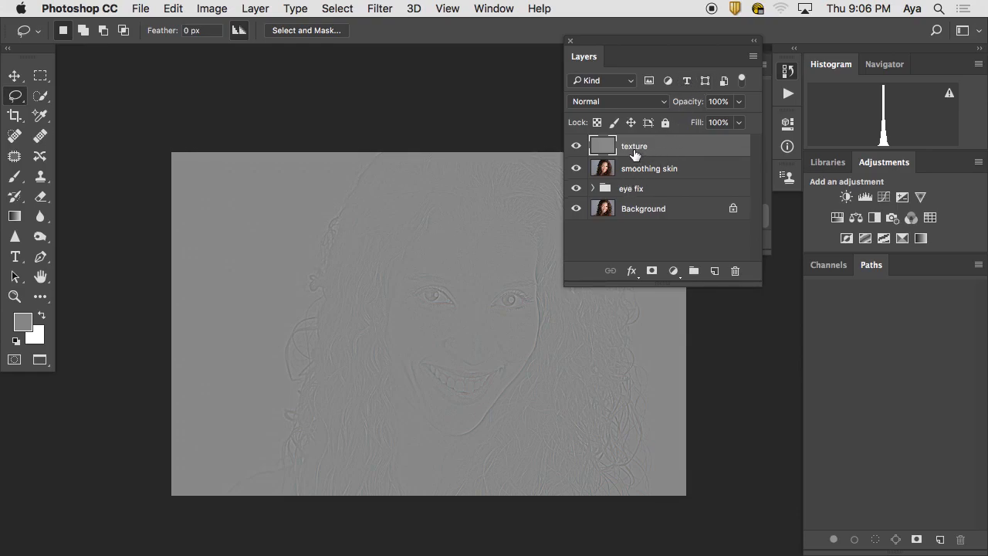
left_click(633, 101)
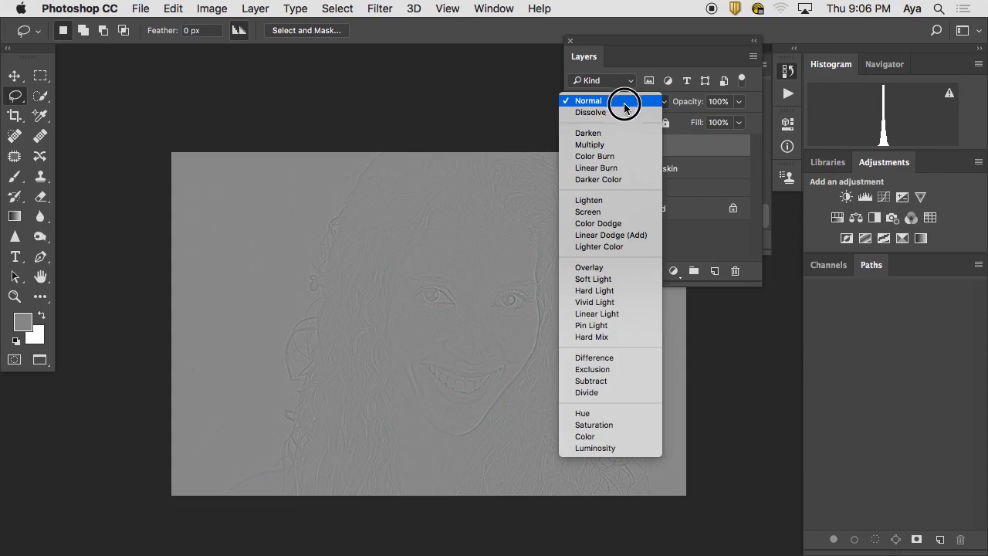
left_click(630, 313)
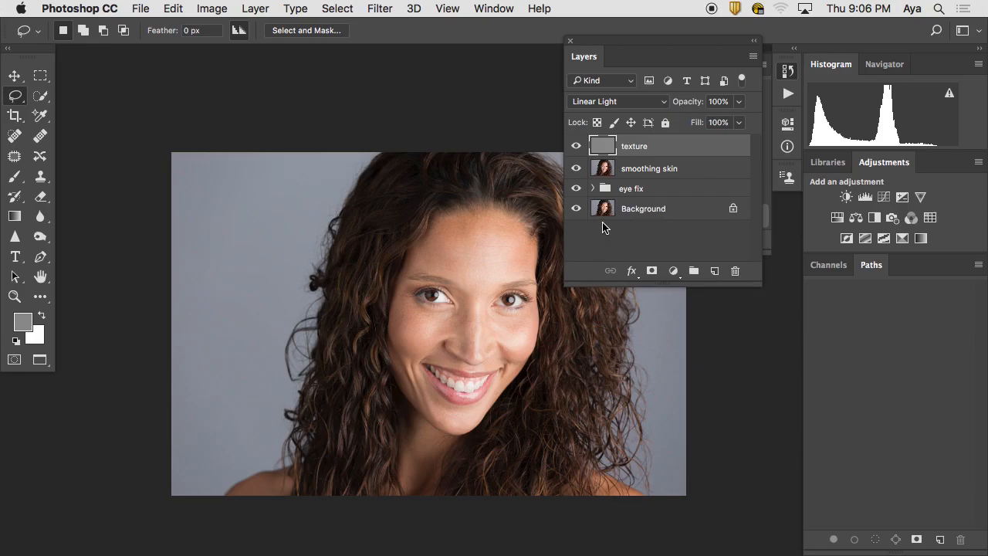
- Switch to the Lightroom photo library
mouse_move(513, 553)
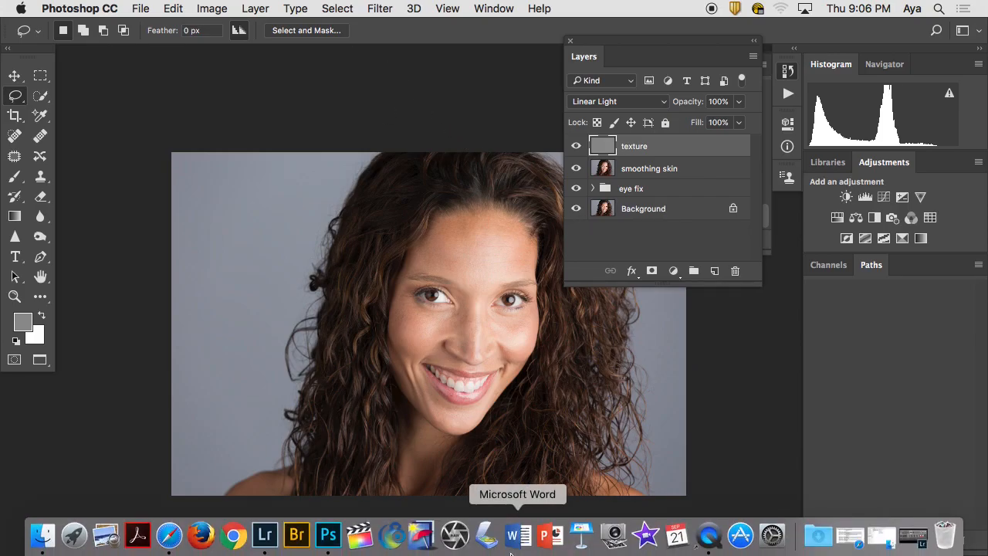
left_click(272, 540)
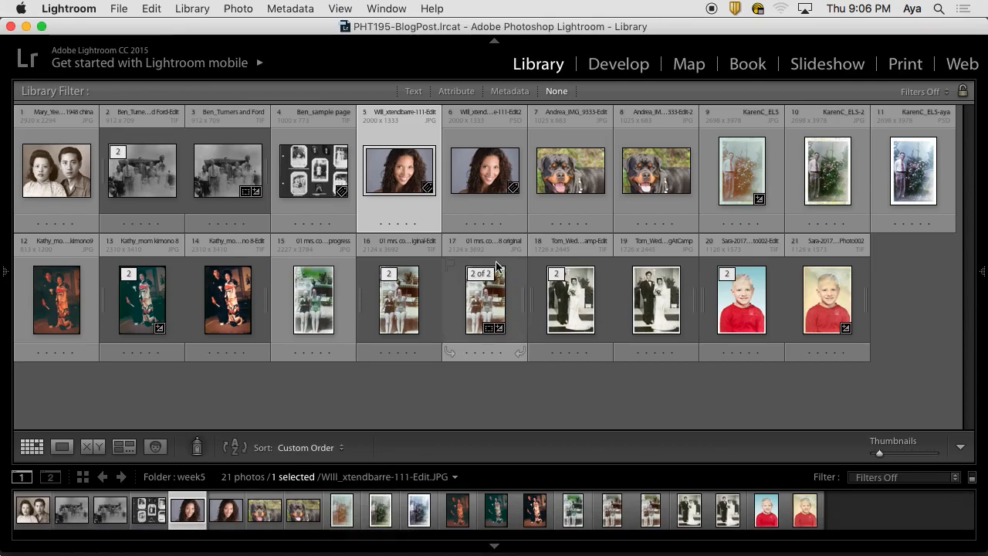
- Enlarge the first curly-haired woman's portrait to fill the viewing area, and switch to Photoshop
double_click(402, 176)
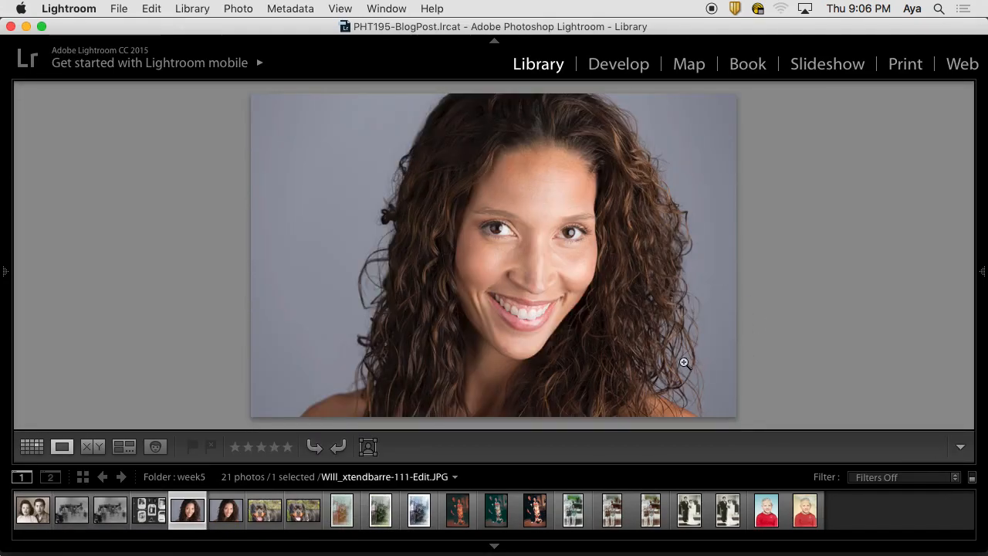
mouse_move(396, 551)
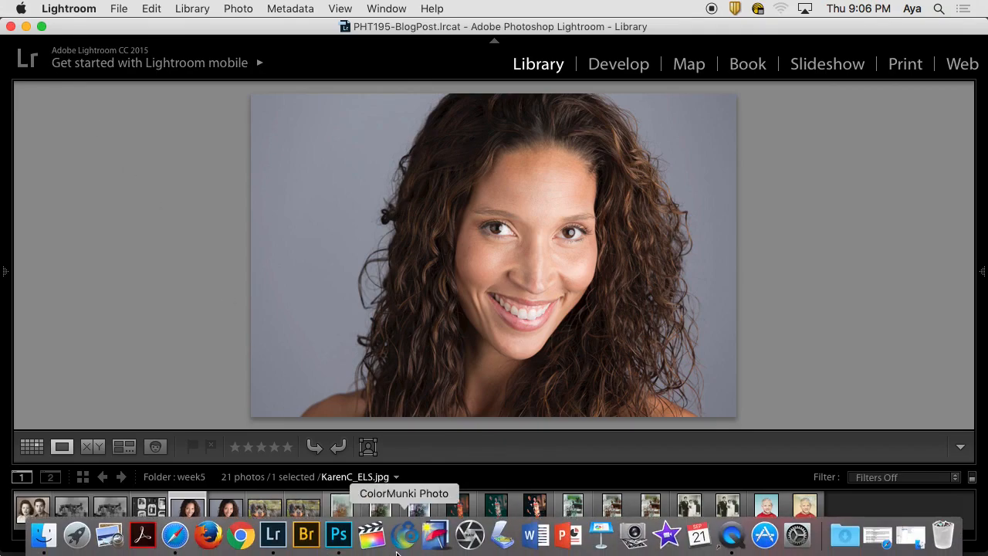
left_click(338, 534)
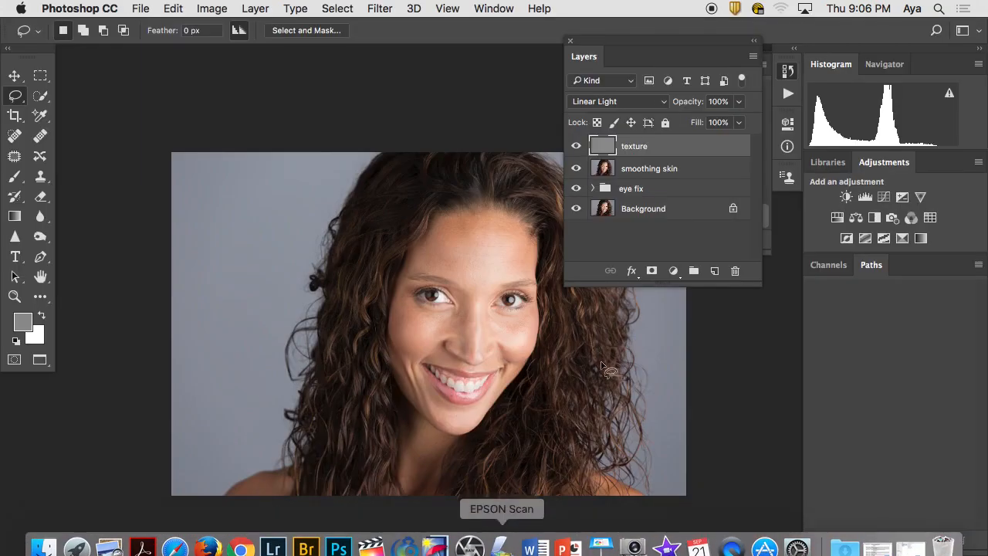
- Clear the portrait by moving the floating Layers panel aside and collapsing the History panel
left_click_drag(624, 45, 751, 279)
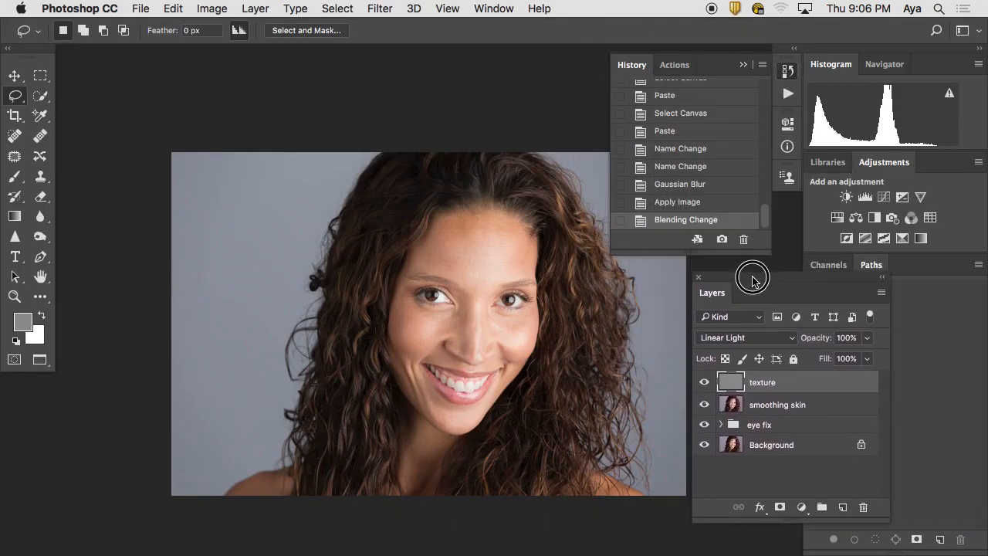
left_click(744, 65)
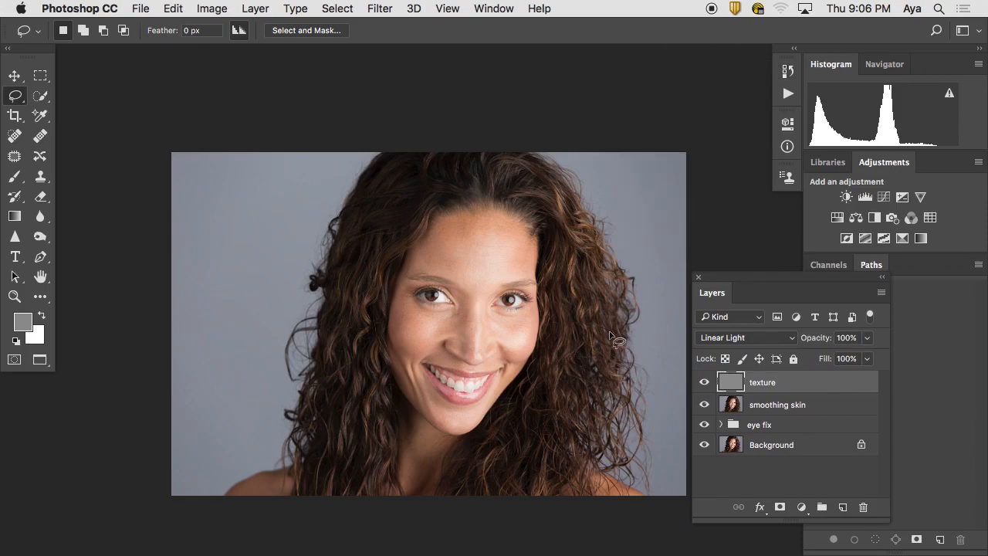
- Select the smoothing skin layer and hide the texture layer above it
key("super+equal")
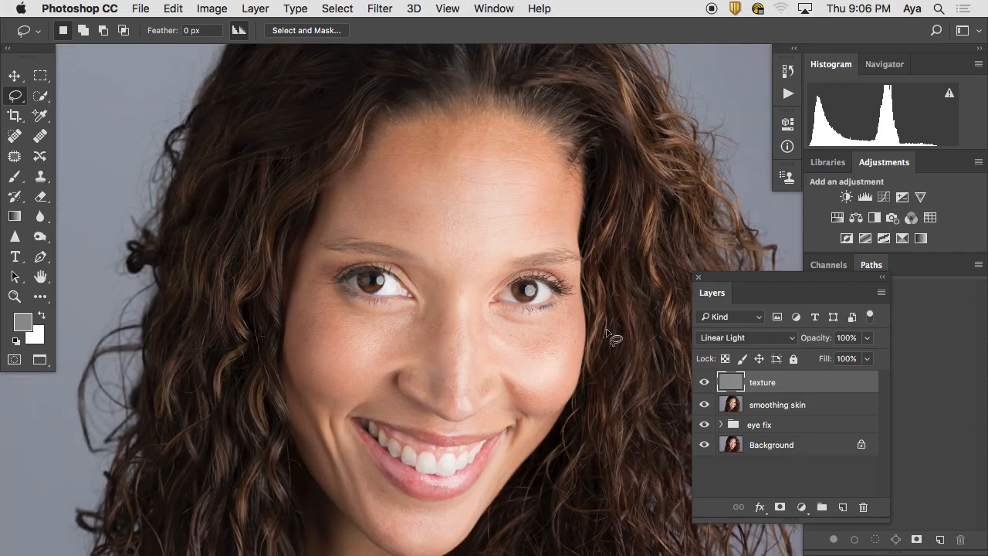
scroll(540, 188, "down", 3)
scroll(541, 187, "right", 2)
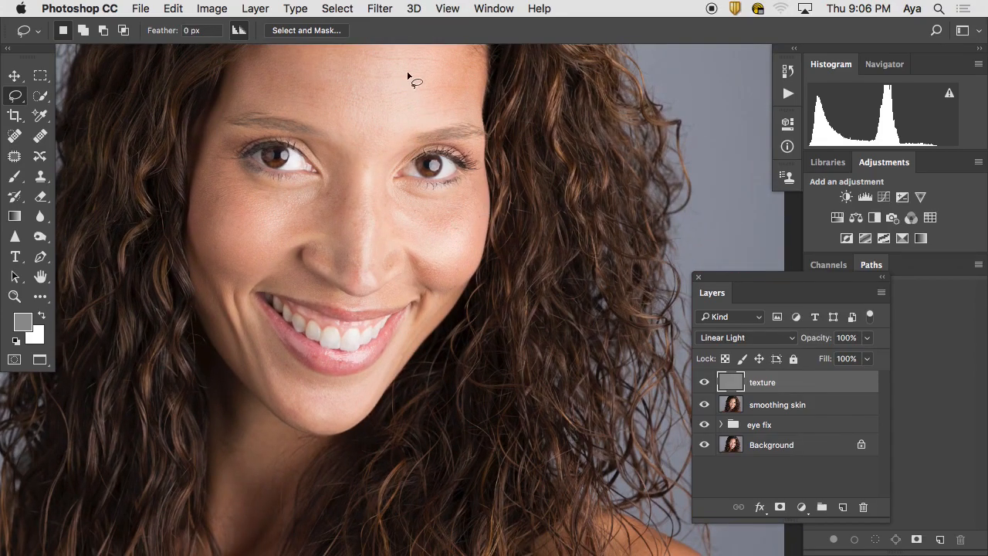
key("super+equal")
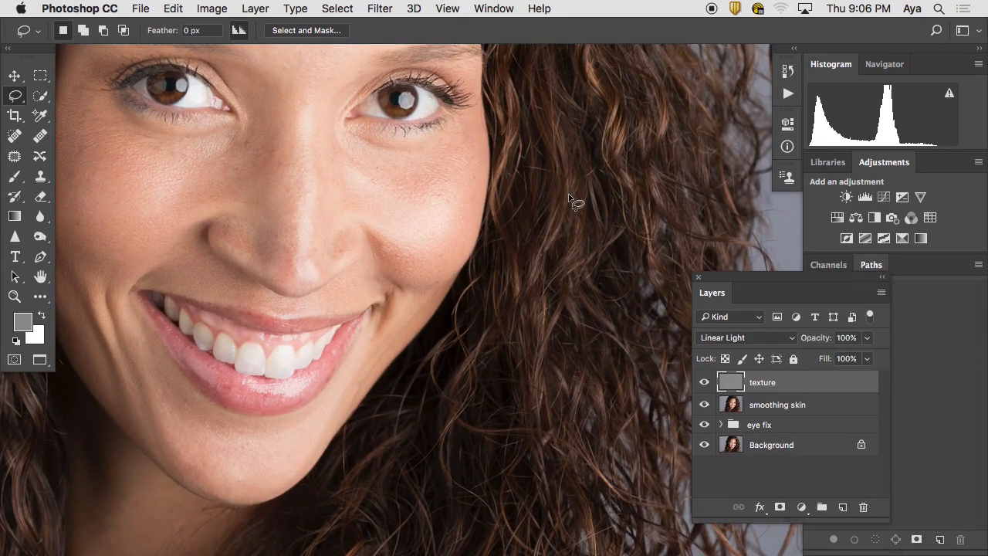
scroll(413, 267, "left", 3)
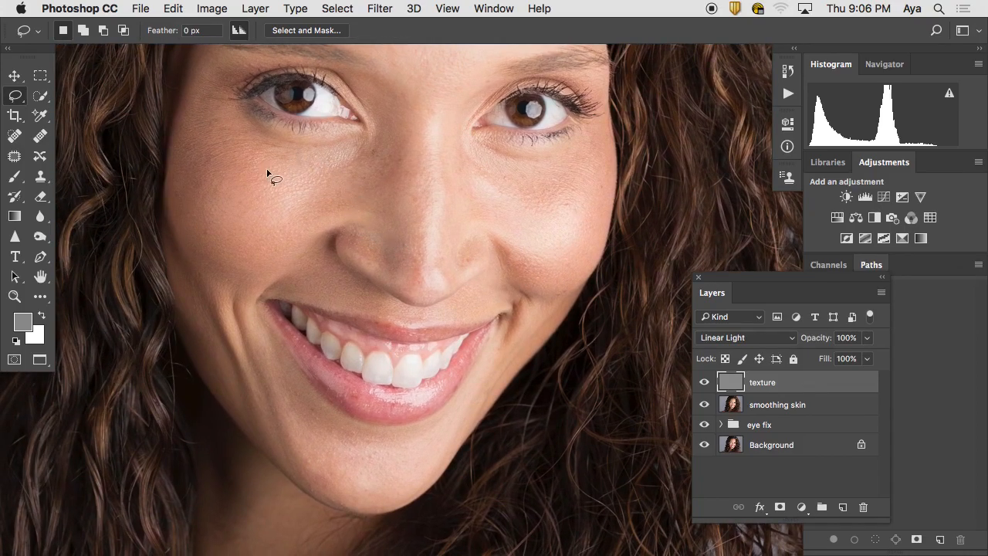
scroll(481, 193, "up", 5)
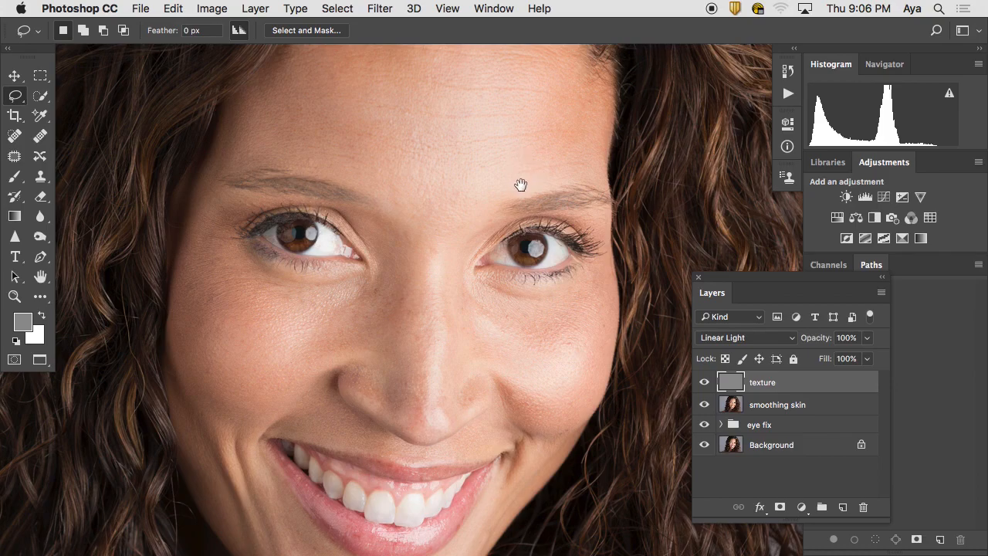
scroll(520, 185, "down", 4)
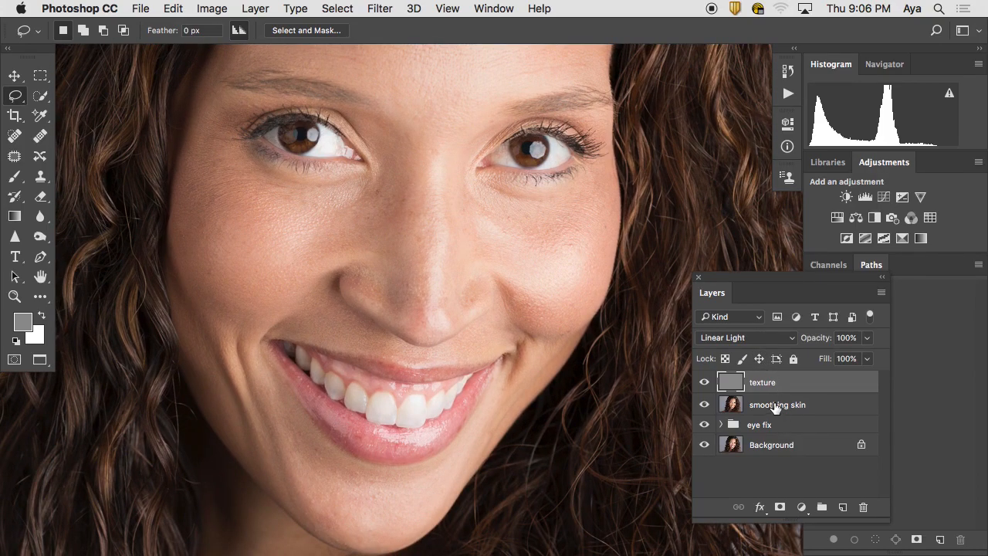
left_click(775, 407)
left_click(704, 382)
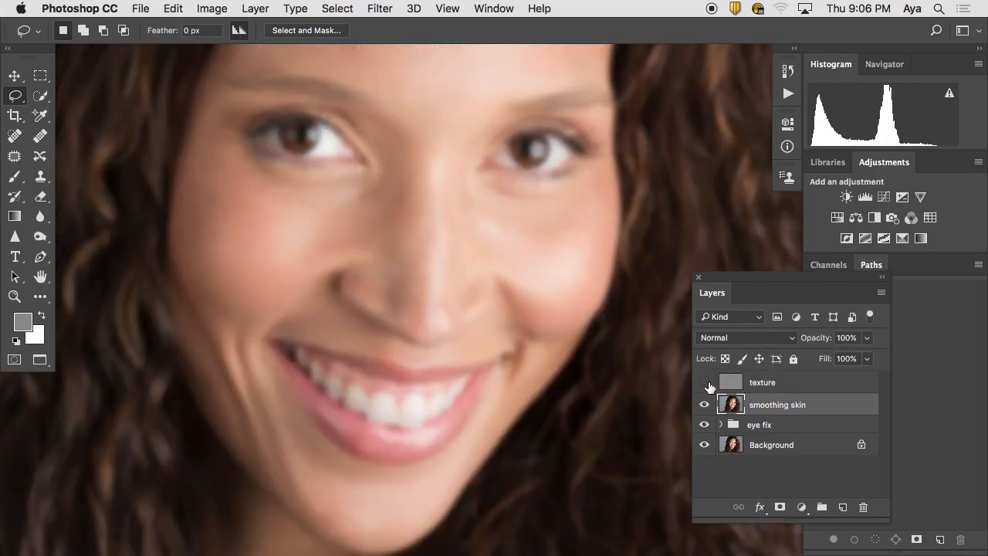
left_click(706, 384)
left_click(709, 384)
left_click(709, 384)
left_click_drag(257, 221, 268, 320)
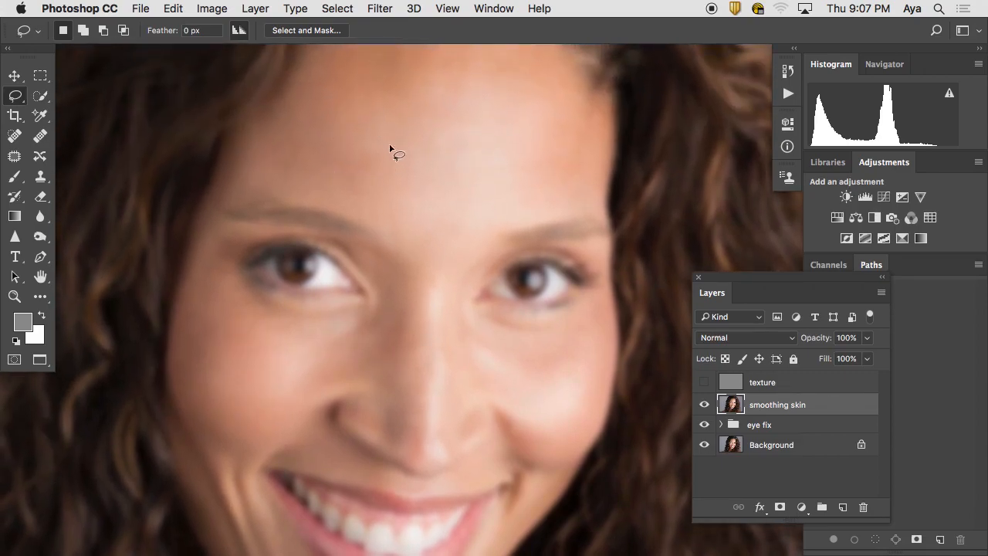
scroll(453, 146, "right", 3)
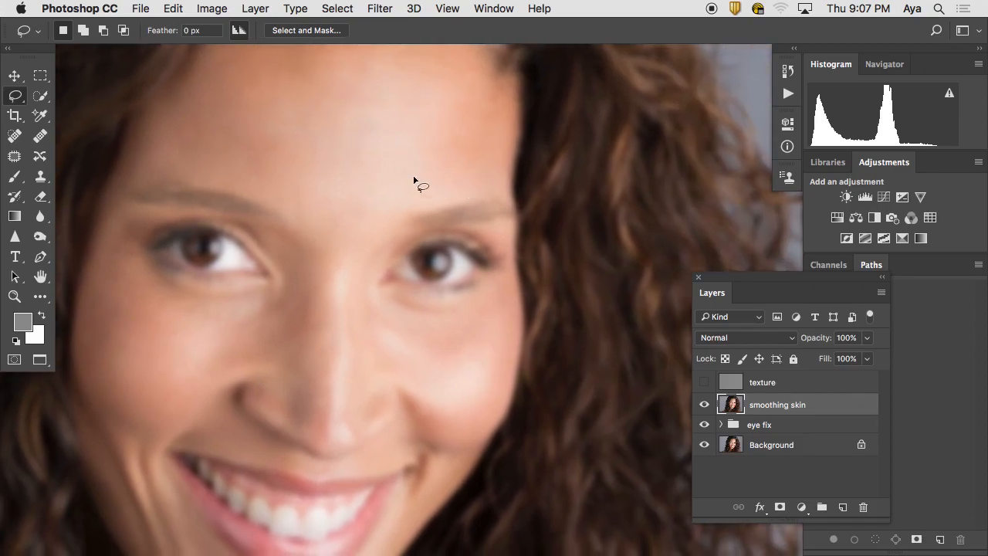
scroll(439, 92, "left", 5)
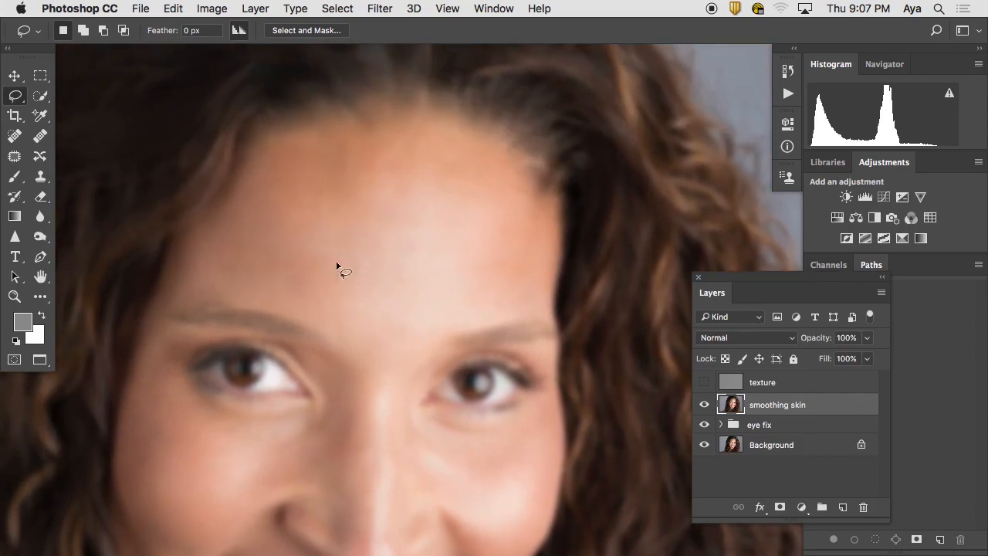
scroll(470, 216, "down", 1)
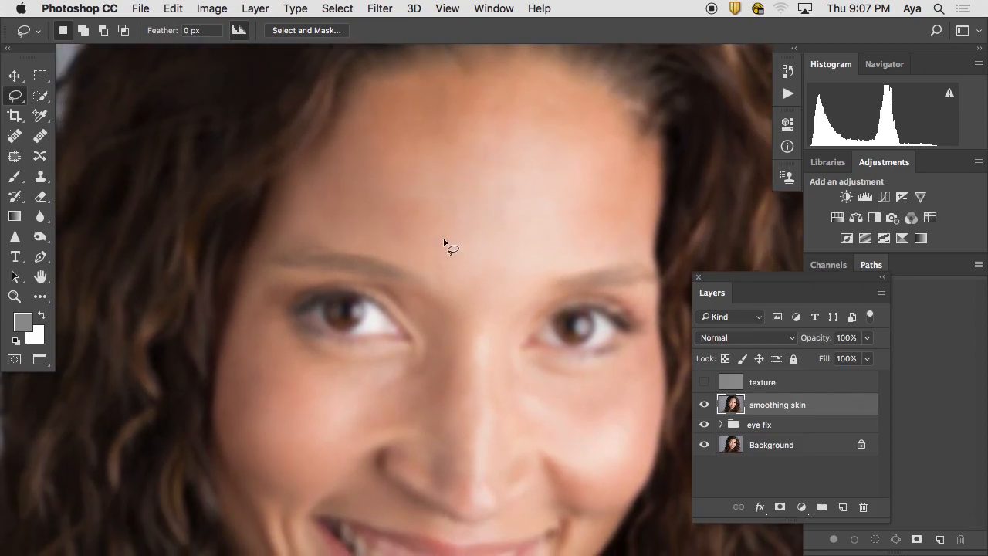
left_click(41, 298)
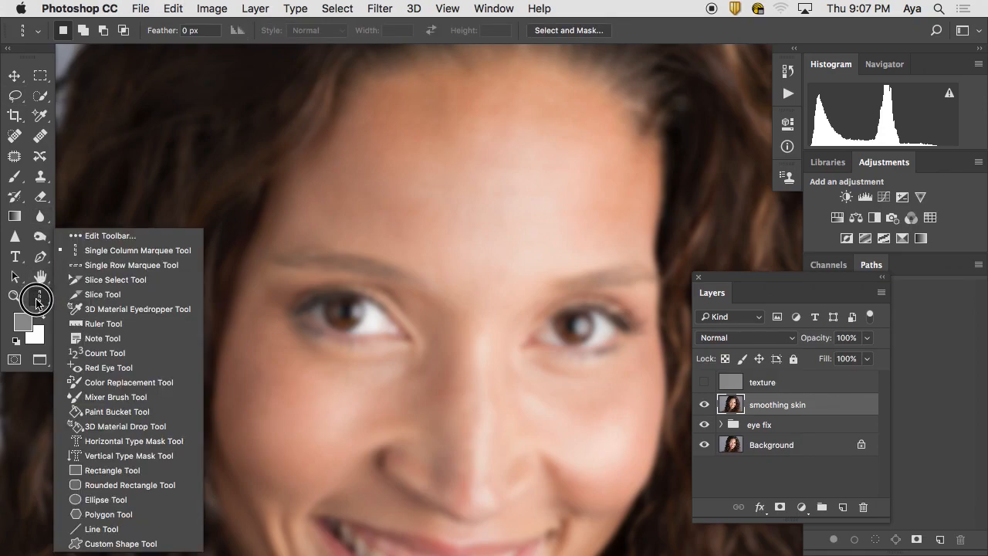
left_click(14, 181)
left_click(14, 181)
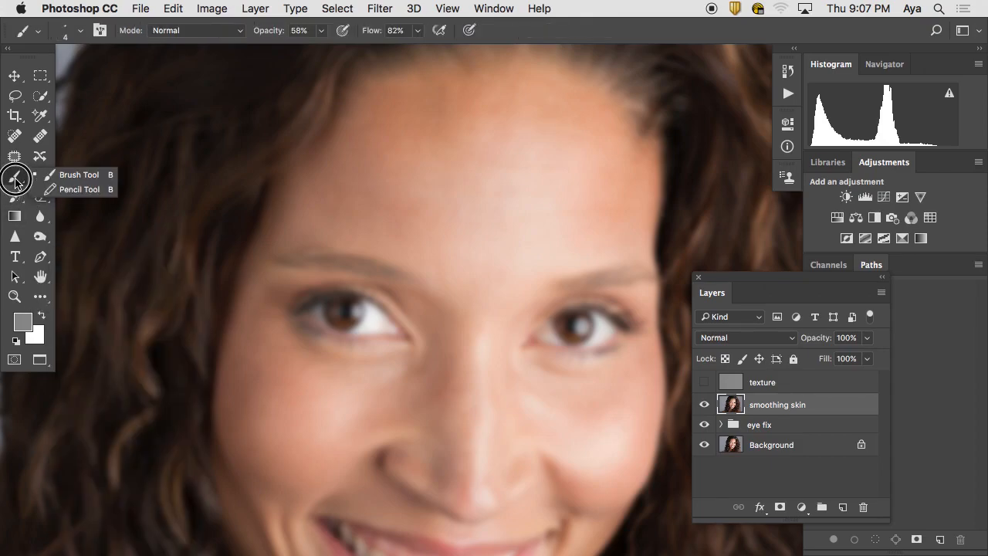
left_click(43, 297)
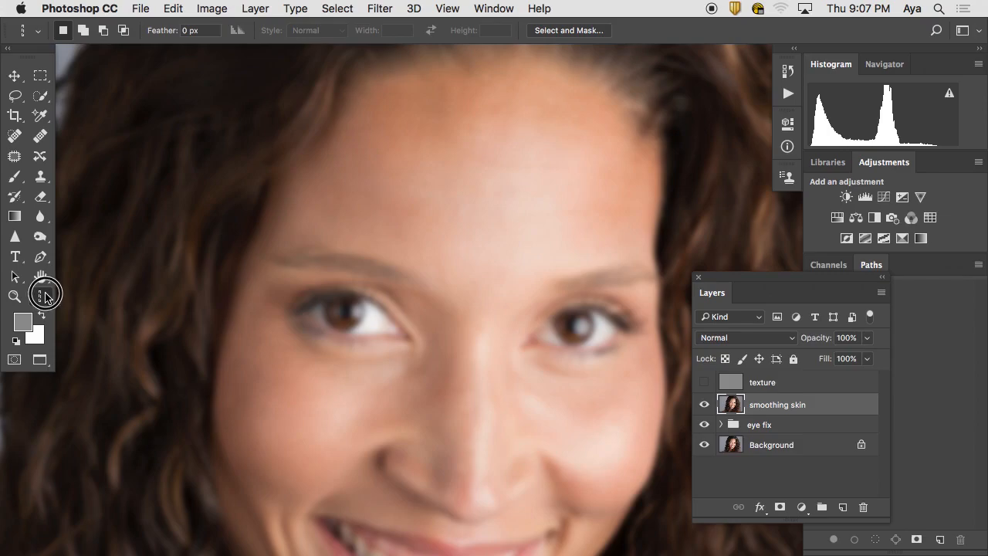
left_click(44, 297)
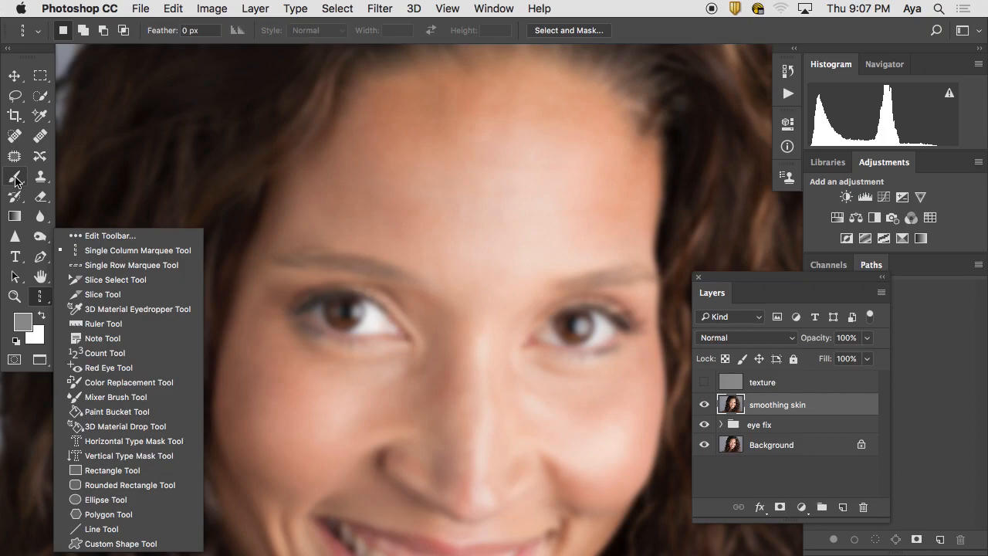
left_click(42, 301)
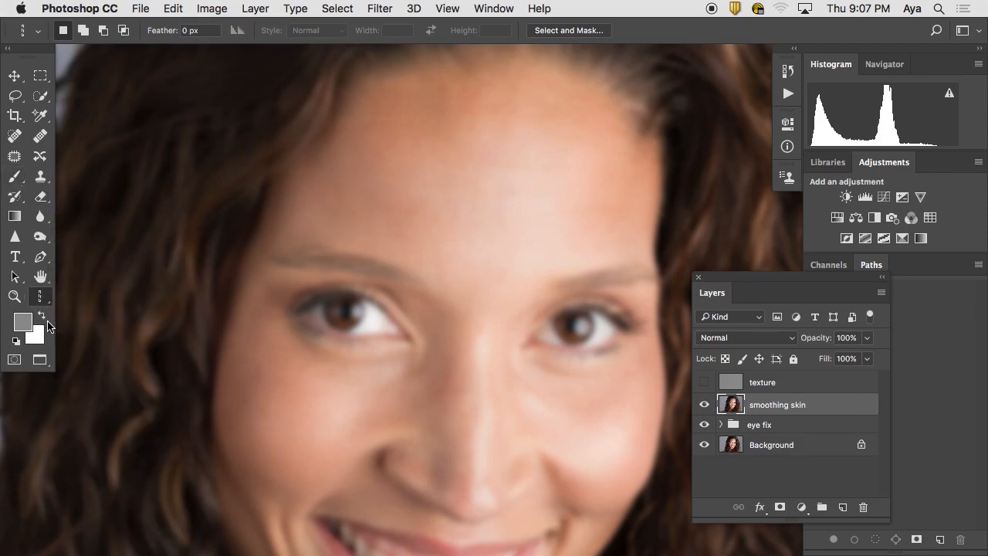
left_click(40, 276)
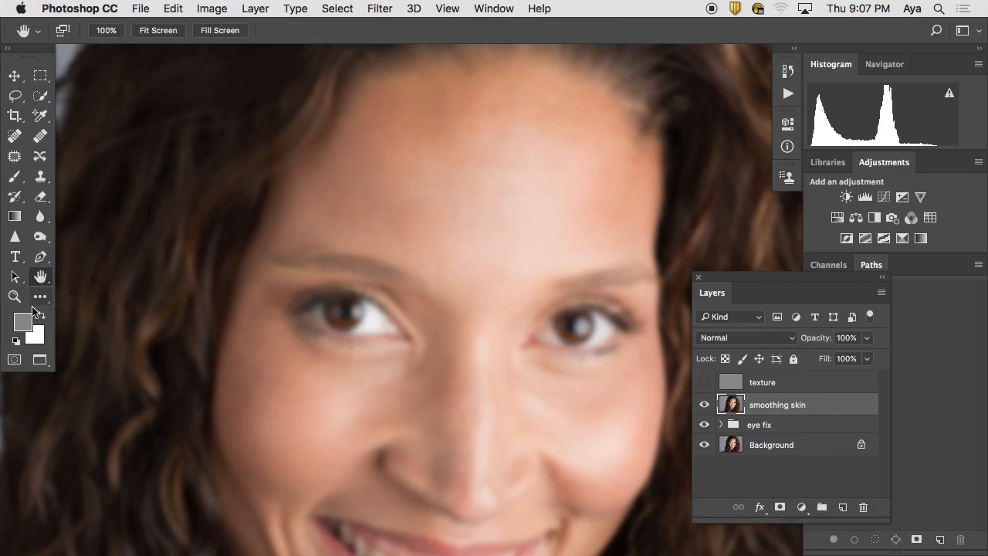
- Activate the Mixer Brush Tool, turn off loading the brush after each stroke, and enlarge the brush to 50
left_click(40, 298)
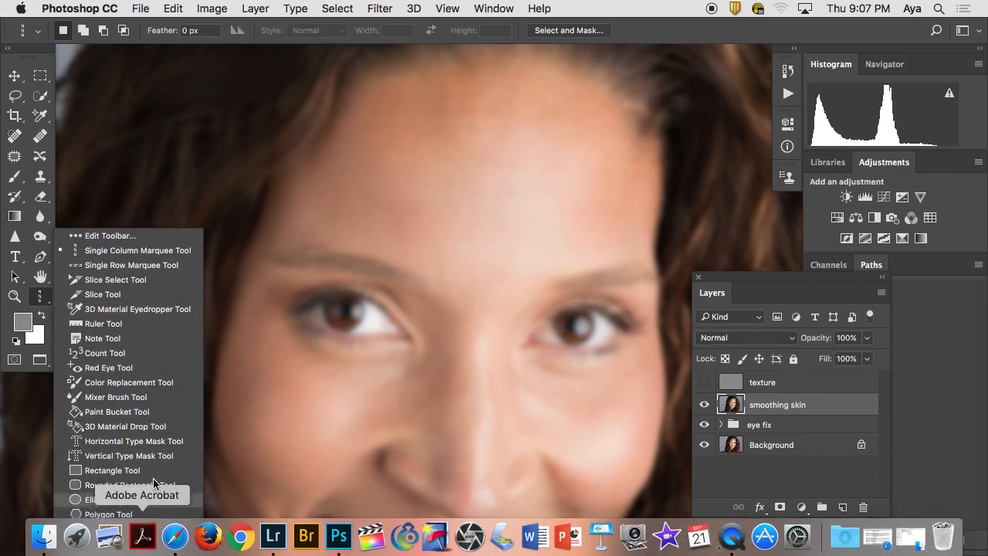
left_click(139, 400)
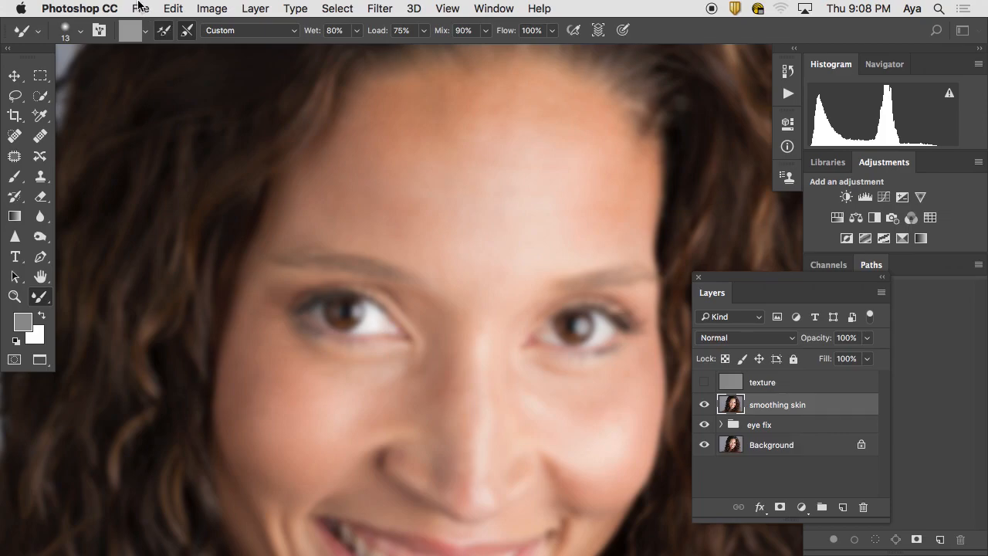
left_click(163, 31)
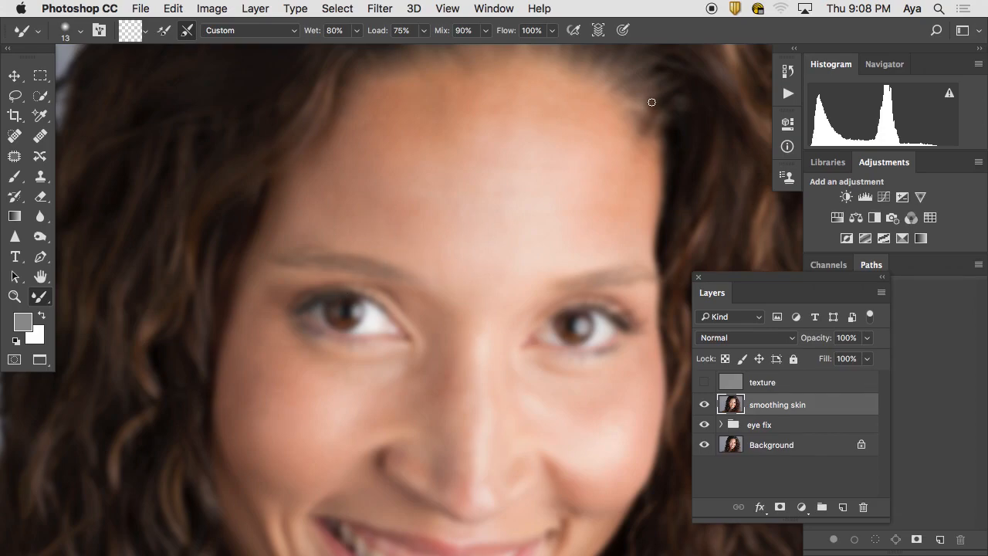
key("bracketright")
key("bracketright")
key("bracketright")
key("bracketright")
- Smear test strokes from the eye across the forehead and from the lips past the chin, undoing each one
mouse_move(318, 321)
left_mouse_down()
mouse_move(344, 327)
mouse_move(415, 206)
mouse_move(507, 190)
left_mouse_up()
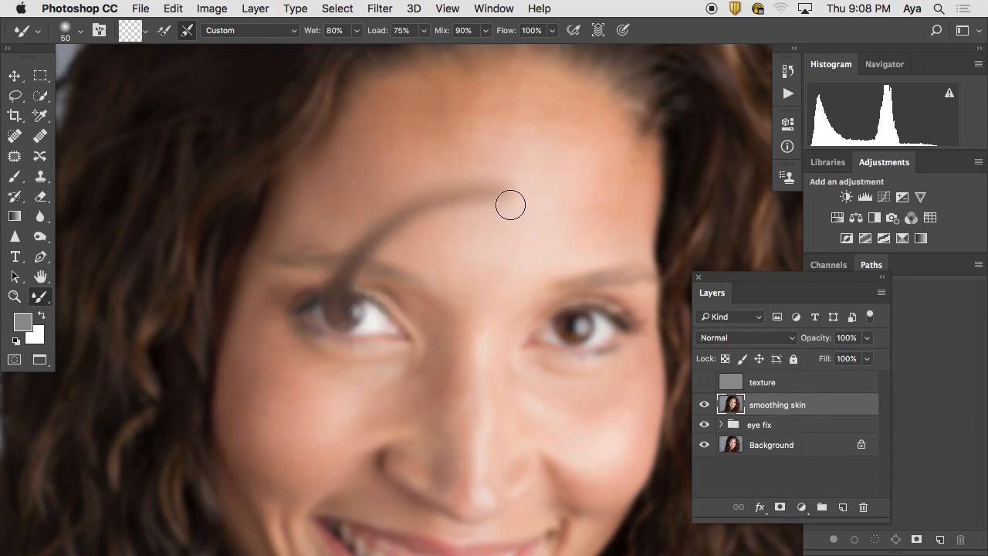
key("super+z")
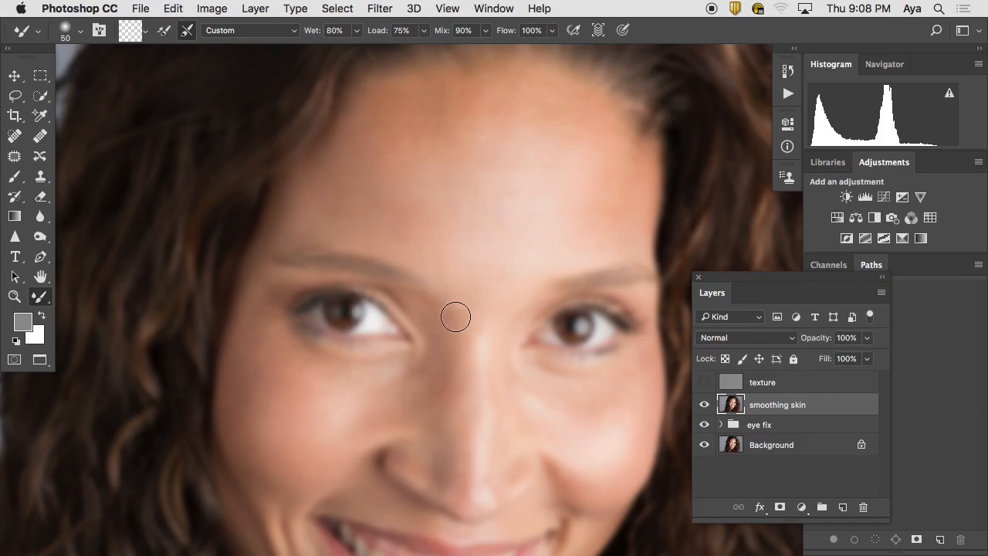
left_click_drag(502, 348, 533, 102)
left_click_drag(448, 414, 243, 540)
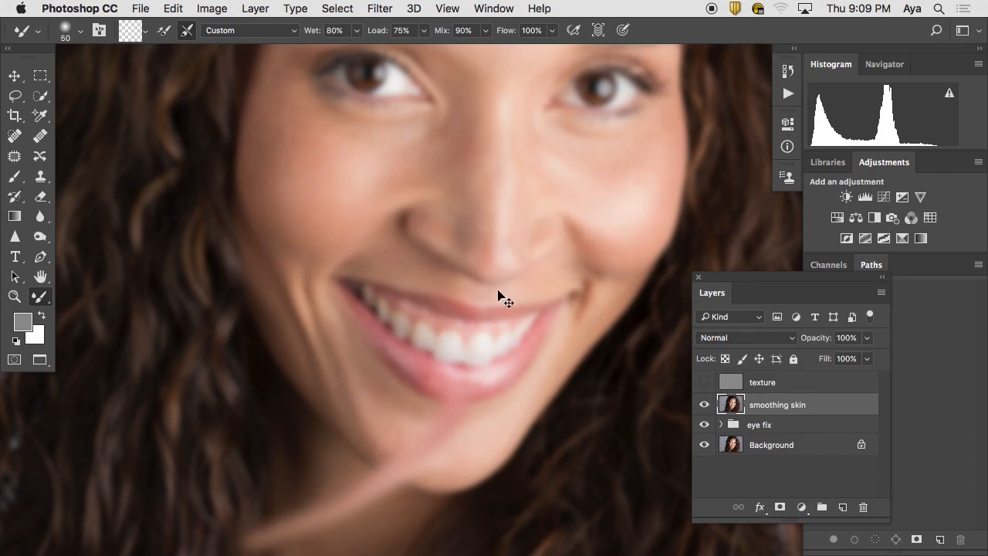
key("super+z")
- Set the brush's Wet value to 100%, paint a test stroke from the eye across the forehead, and undo it
left_click_drag(348, 201, 354, 341)
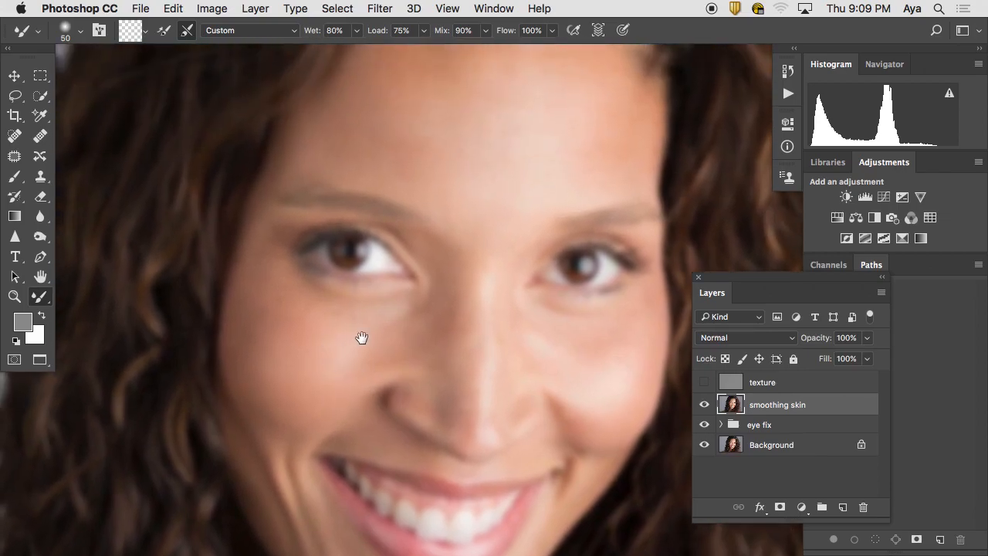
left_click_drag(483, 181, 455, 232)
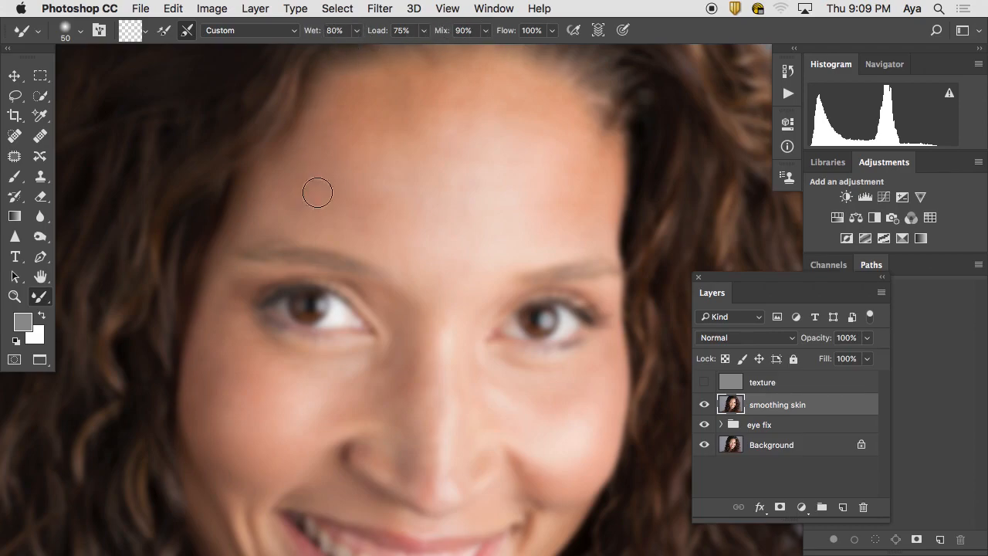
left_click(359, 32)
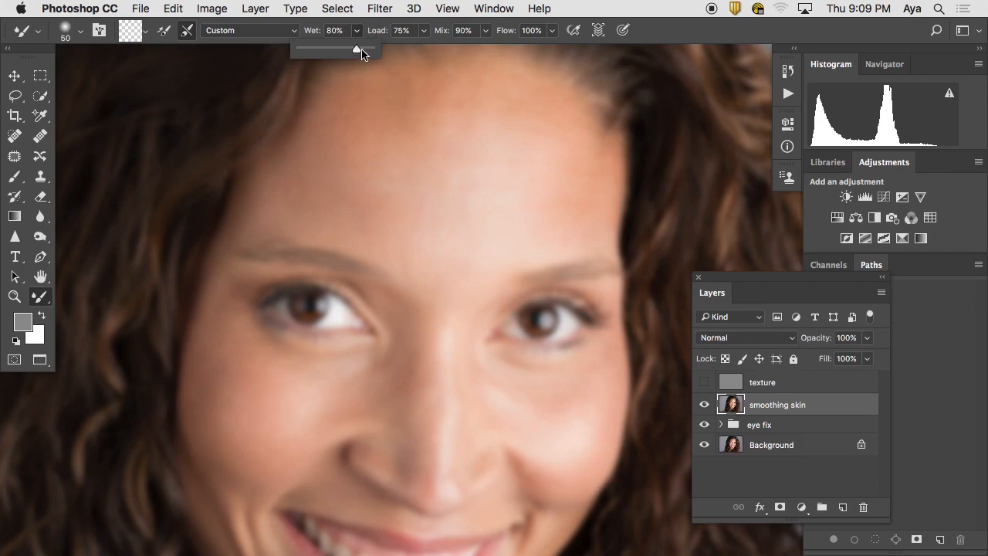
left_click_drag(353, 48, 373, 48)
mouse_move(316, 312)
left_mouse_down()
mouse_move(356, 217)
mouse_move(429, 166)
mouse_move(517, 157)
left_mouse_up()
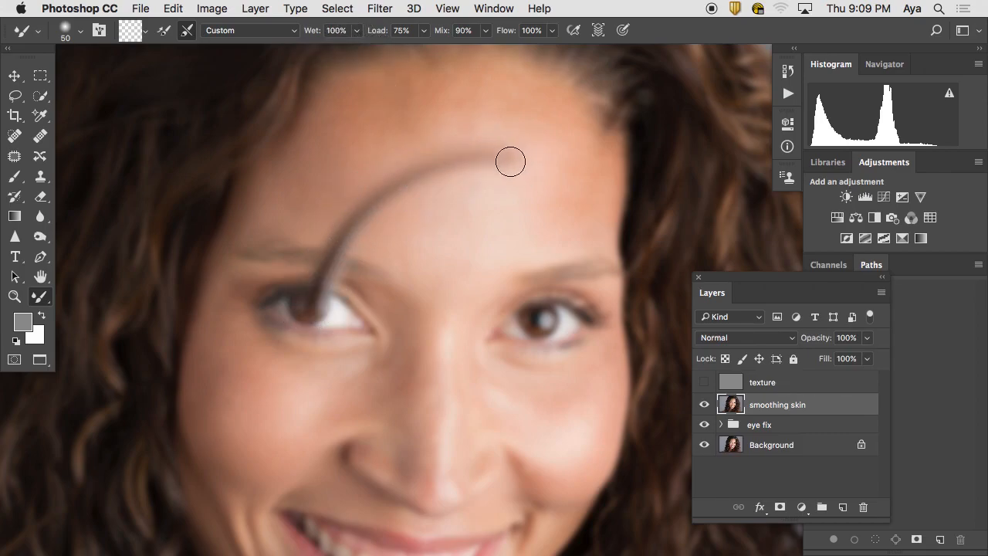
key("super+z")
- Lower the brush's Wet value to 7% and paint a test stroke from the eye onto the forehead
left_click(357, 31)
left_click_drag(357, 48, 291, 49)
mouse_move(319, 301)
left_mouse_down()
mouse_move(343, 237)
mouse_move(392, 207)
mouse_move(445, 202)
left_mouse_up()
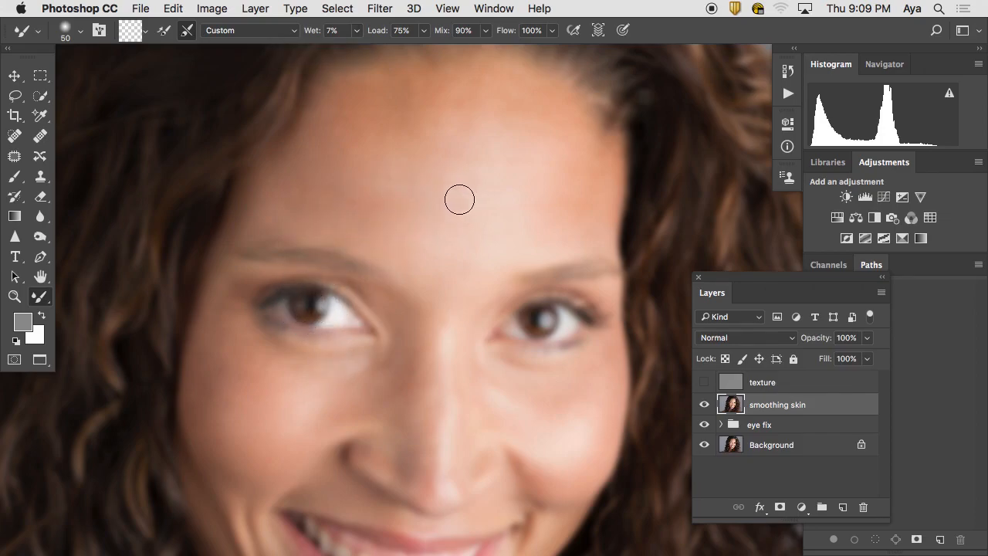
- Set the Mixer Brush to 70% Wet and 15% Flow
left_click(357, 31)
left_click_drag(355, 48, 401, 49)
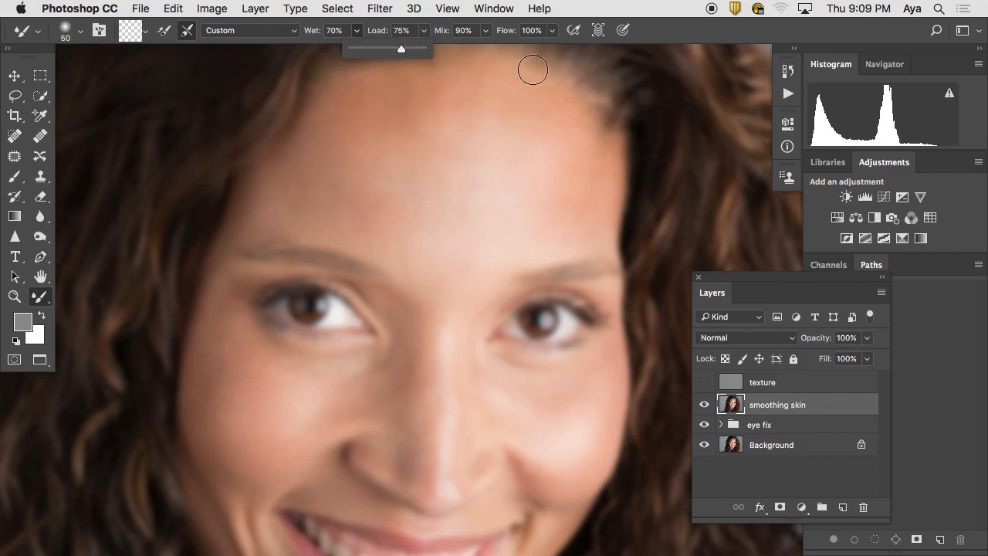
left_click(553, 31)
left_click_drag(558, 53, 491, 49)
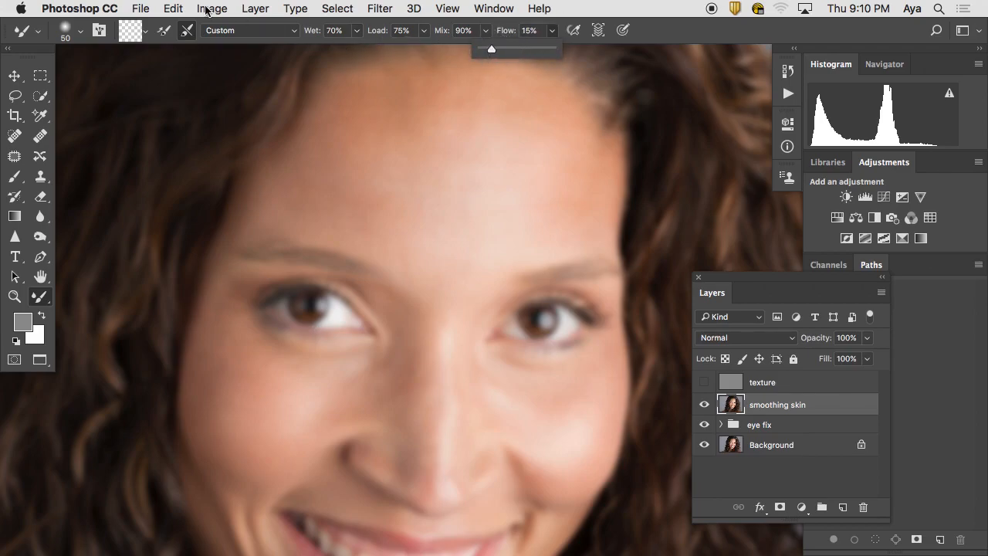
- Shape the Mixer Brush tip into a tilted ellipse with 0% hardness and enlarge it to 150 px
left_click(75, 36)
mouse_move(69, 91)
left_mouse_down()
mouse_move(75, 70)
mouse_move(67, 59)
mouse_move(57, 99)
mouse_move(101, 116)
left_mouse_up()
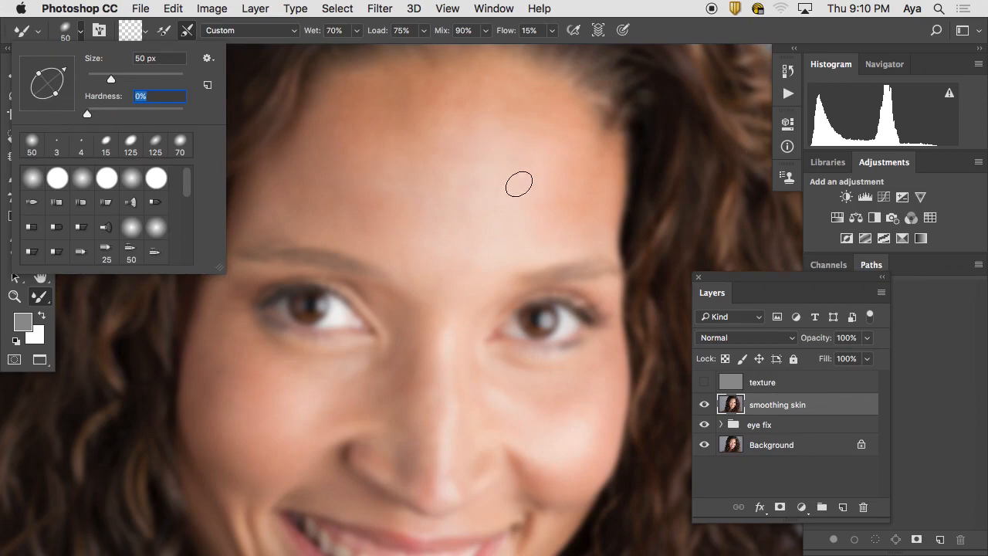
key("Return")
key("bracketright")
key("bracketright")
key("bracketright")
key("bracketright")
key("bracketright")
key("bracketright")
key("bracketright")
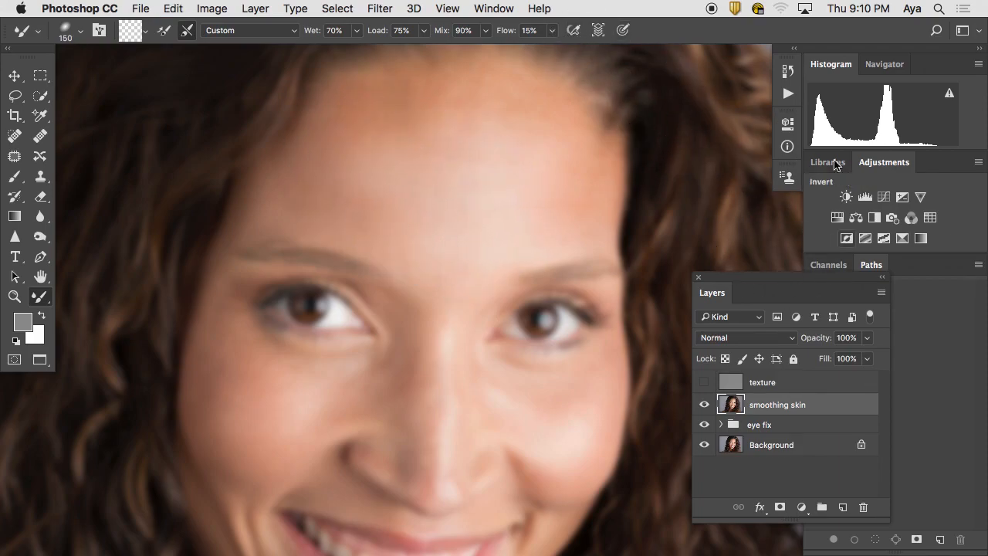
- Revert the image to the Blending Change history state to discard all Mixer Brush test strokes
left_click(787, 71)
left_click(714, 202)
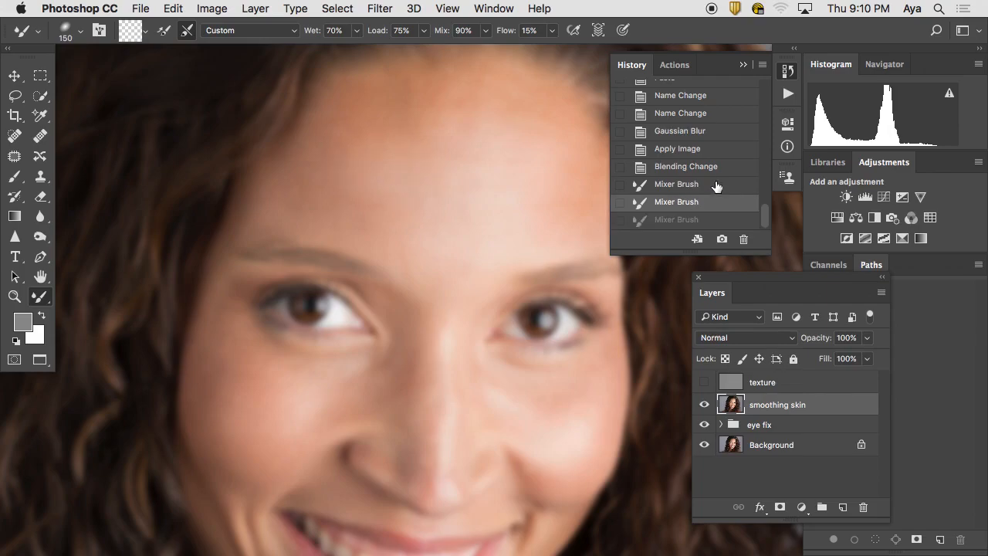
left_click(721, 184)
left_click(728, 166)
- Set the brush's Flow to 8% and blend the skin across the forehead with overlapping strokes
left_click(551, 30)
left_click_drag(552, 49, 547, 50)
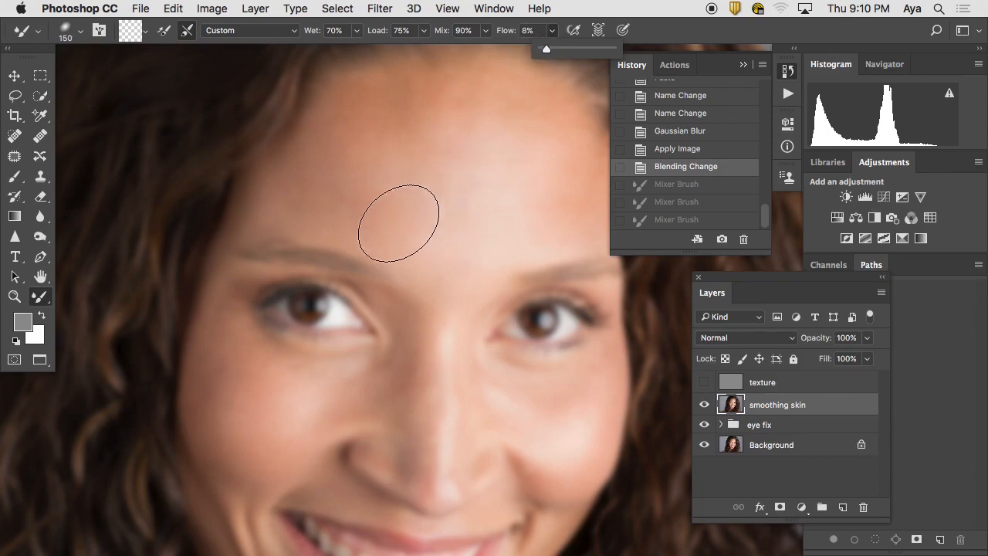
mouse_move(399, 224)
left_mouse_down()
mouse_move(343, 198)
mouse_move(286, 220)
left_mouse_up()
left_click_drag(364, 226, 362, 200)
left_click_drag(425, 124, 341, 163)
mouse_move(393, 111)
left_mouse_down()
mouse_move(336, 188)
mouse_move(360, 203)
mouse_move(309, 201)
left_mouse_up()
left_click_drag(404, 203, 336, 217)
mouse_move(399, 185)
left_mouse_down()
mouse_move(398, 111)
mouse_move(464, 147)
left_mouse_up()
mouse_move(524, 146)
left_mouse_down()
mouse_move(551, 165)
mouse_move(528, 202)
mouse_move(575, 189)
left_mouse_up()
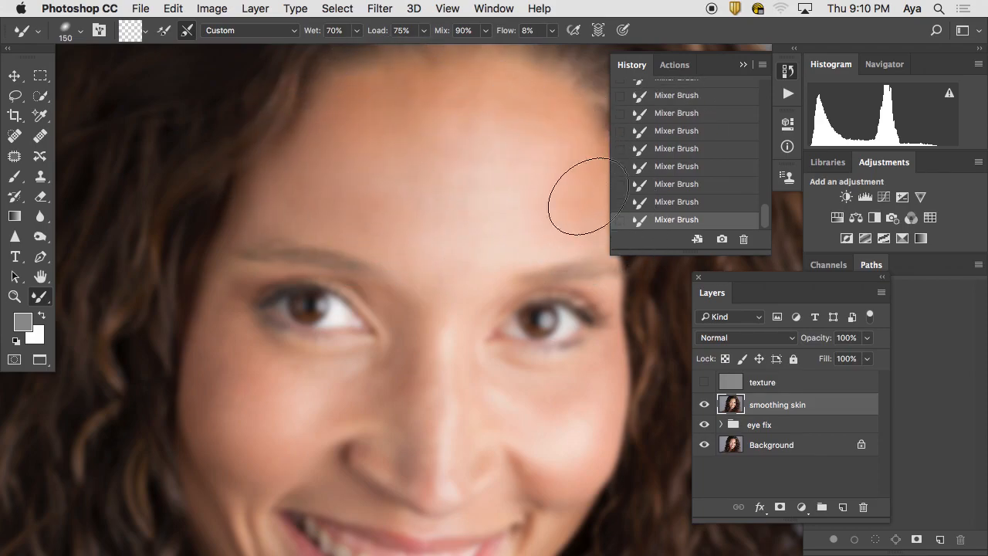
- Blend the skin on the upper forehead near the hairline
mouse_move(525, 211)
left_mouse_down()
mouse_move(397, 170)
mouse_move(434, 137)
mouse_move(423, 137)
left_mouse_up()
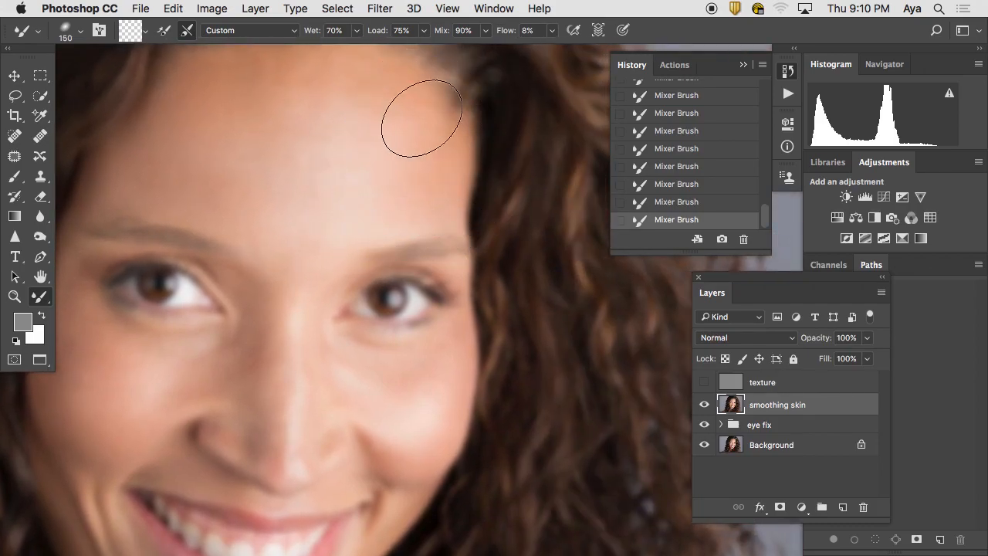
scroll(450, 160, "up", 5)
scroll(450, 160, "left", 5)
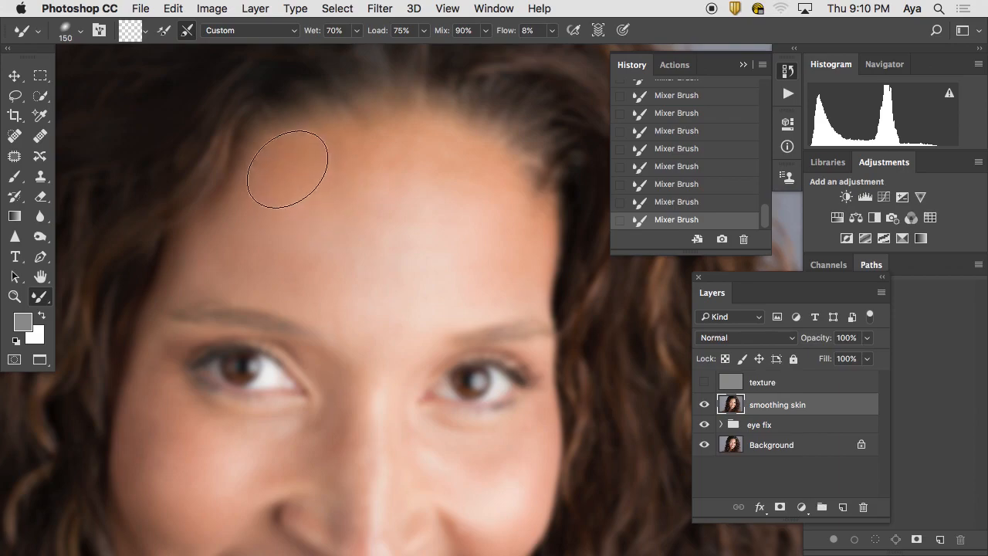
left_click(307, 159)
left_click(360, 187)
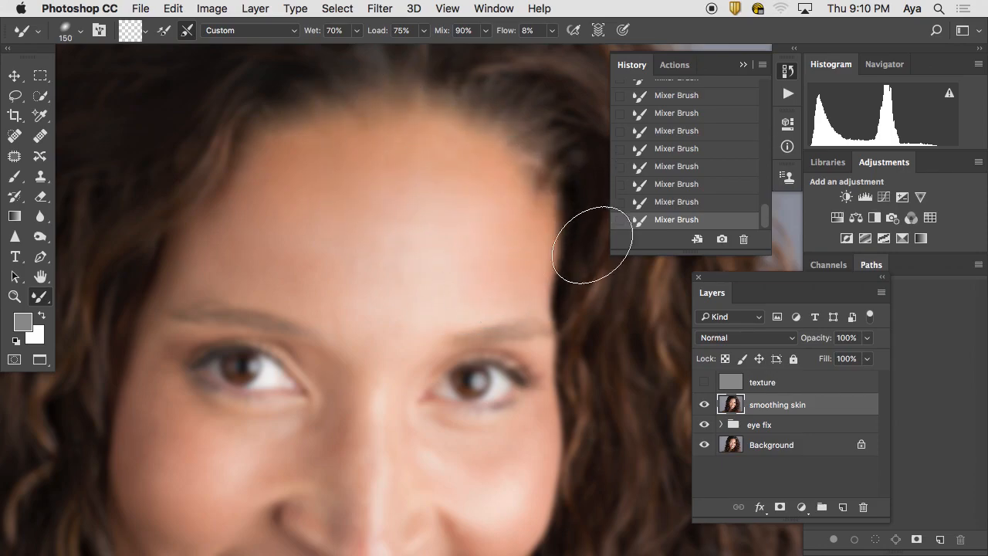
- Reduce the brush to 100 px and blend the skin under the eye and over the cheek on the image's left side
mouse_move(478, 298)
left_mouse_down()
mouse_move(504, 179)
mouse_move(546, 63)
left_mouse_up()
key("bracketleft")
key("bracketleft")
left_click(344, 228)
left_click(339, 215)
left_click(348, 227)
left_click(353, 206)
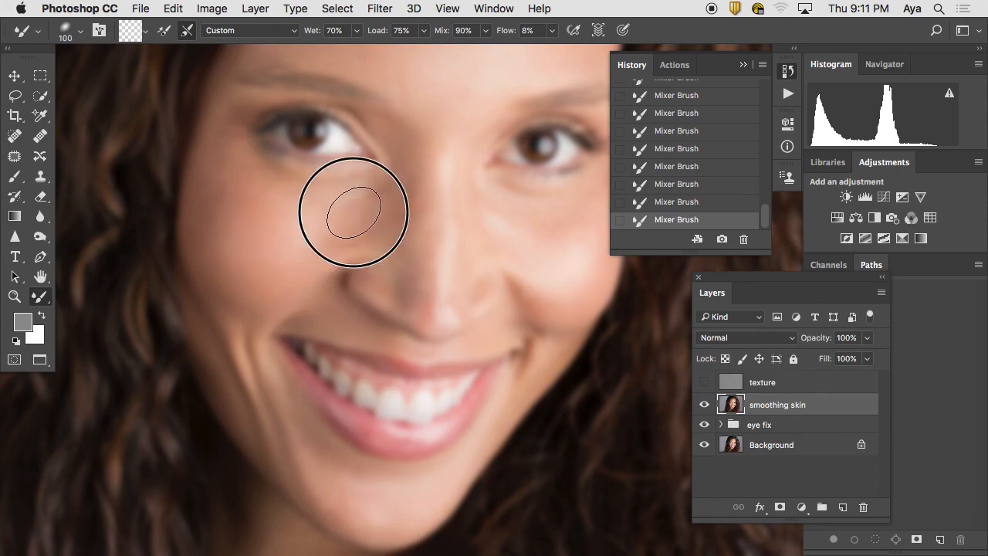
left_click(283, 249)
left_click(311, 244)
left_click(316, 231)
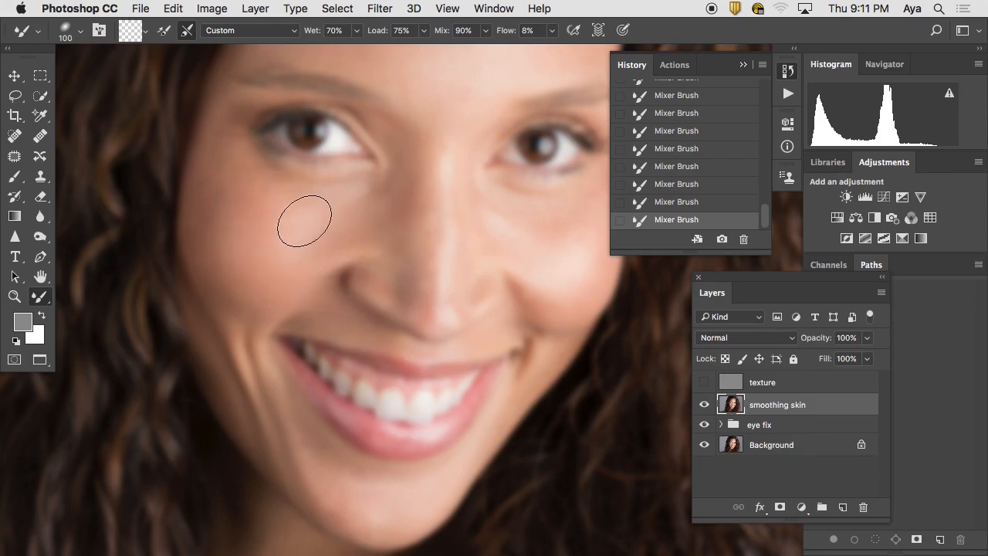
left_click(234, 189)
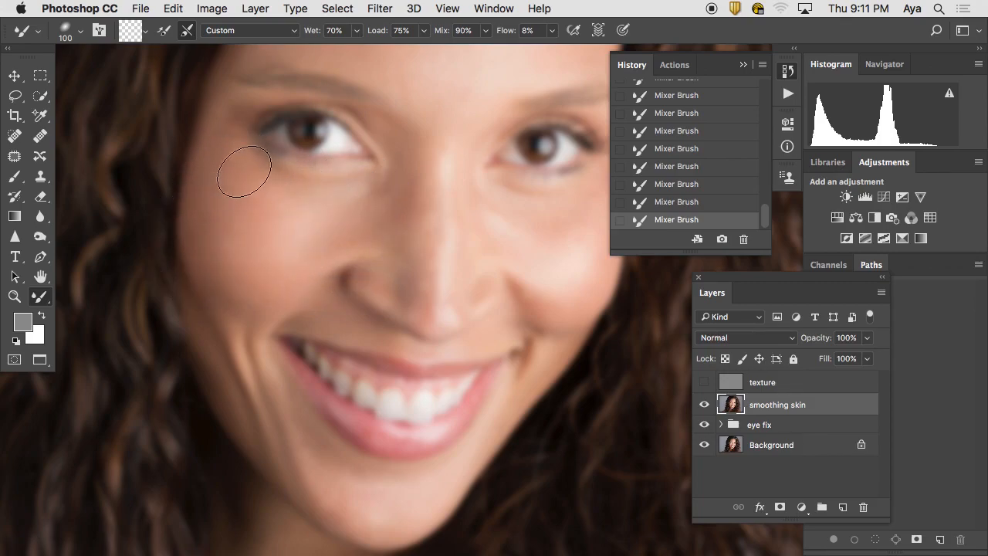
mouse_move(190, 224)
left_mouse_down()
mouse_move(204, 207)
mouse_move(199, 283)
mouse_move(221, 165)
mouse_move(219, 174)
left_mouse_up()
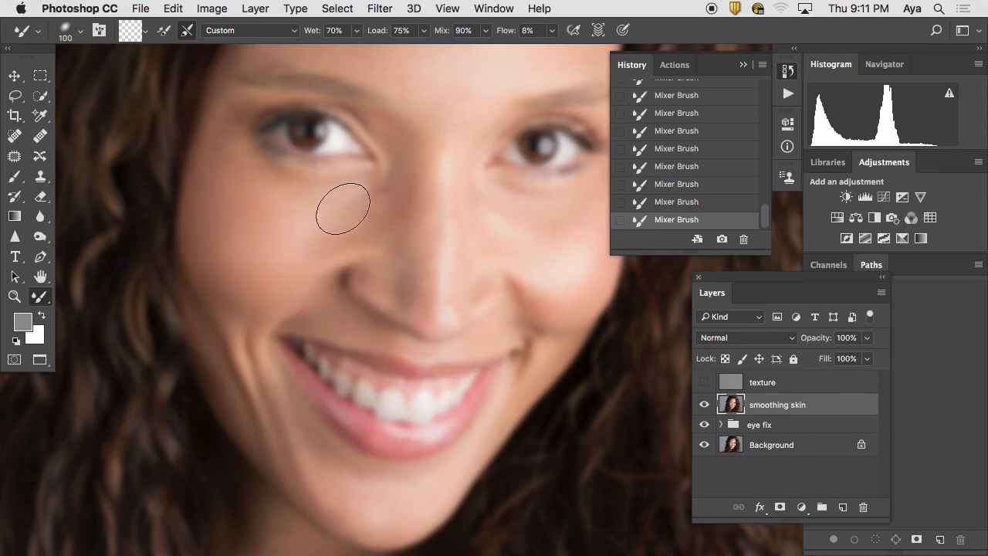
- Show the texture layer and toggle the smoothing skin layer off and on to compare before and after
left_click(704, 383)
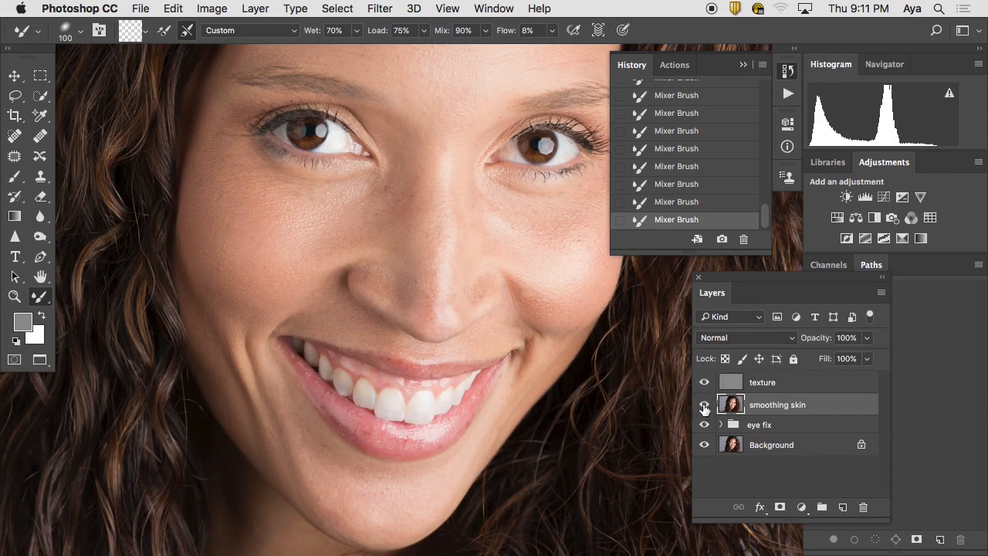
left_click(704, 405)
left_click(704, 406)
left_click(704, 406)
left_click(703, 405)
- Blend the skin on both cheeks, then reduce the brush to 80 px and smooth the side of the nose
mouse_move(261, 257)
left_mouse_down()
mouse_move(336, 229)
mouse_move(253, 241)
mouse_move(349, 214)
mouse_move(266, 216)
mouse_move(343, 213)
mouse_move(279, 228)
mouse_move(307, 220)
mouse_move(213, 200)
mouse_move(227, 152)
mouse_move(241, 324)
mouse_move(230, 295)
mouse_move(254, 300)
left_mouse_up()
mouse_move(551, 274)
left_mouse_down()
mouse_move(562, 239)
mouse_move(527, 246)
mouse_move(588, 226)
mouse_move(508, 238)
mouse_move(597, 203)
mouse_move(502, 221)
mouse_move(588, 203)
mouse_move(506, 215)
mouse_move(572, 215)
mouse_move(549, 226)
mouse_move(592, 216)
mouse_move(507, 201)
mouse_move(523, 236)
mouse_move(489, 257)
mouse_move(474, 202)
mouse_move(477, 284)
mouse_move(507, 254)
mouse_move(479, 286)
mouse_move(474, 193)
mouse_move(400, 263)
mouse_move(411, 173)
mouse_move(408, 286)
mouse_move(393, 236)
left_mouse_up()
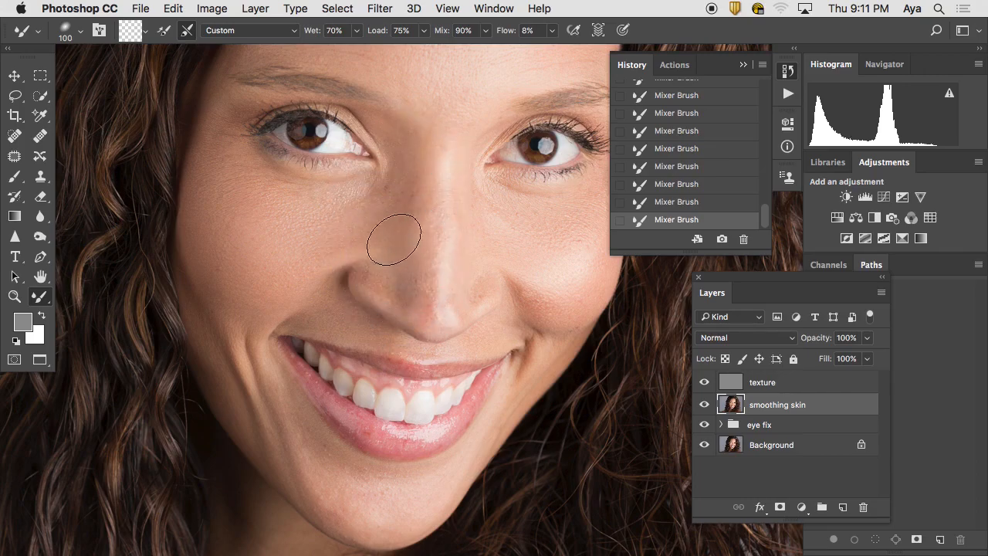
key("bracketleft")
key("bracketleft")
mouse_move(423, 291)
left_mouse_down()
mouse_move(388, 243)
mouse_move(399, 272)
left_mouse_up()
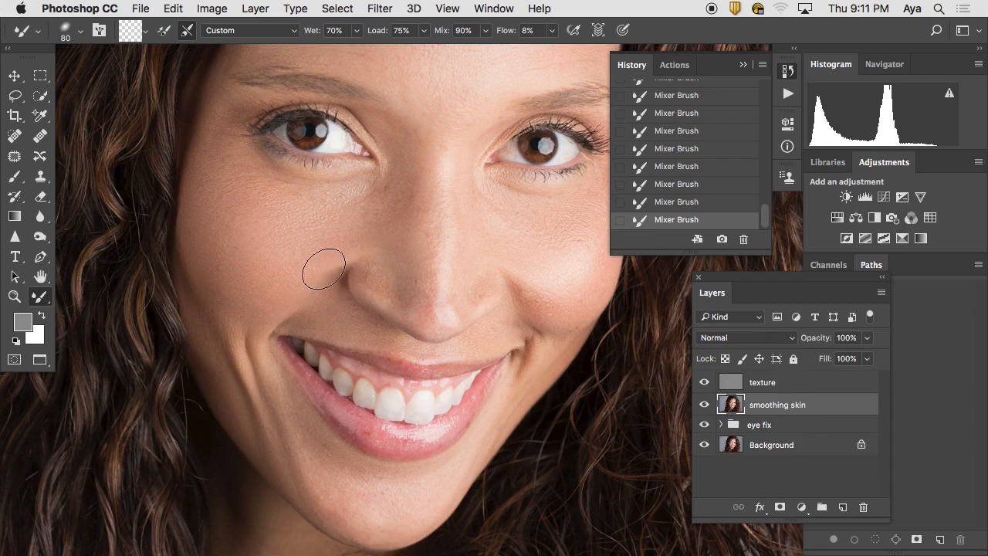
- Blend the skin under the eye, across the cheek and beside the mouth on the image's left side
left_click_drag(345, 293, 337, 207)
left_click_drag(345, 158, 372, 165)
mouse_move(322, 270)
left_mouse_down()
mouse_move(232, 214)
mouse_move(237, 205)
left_mouse_up()
mouse_move(314, 303)
left_mouse_down()
mouse_move(337, 324)
mouse_move(290, 266)
mouse_move(392, 315)
mouse_move(339, 319)
mouse_move(399, 326)
mouse_move(331, 309)
mouse_move(288, 256)
mouse_move(347, 331)
mouse_move(353, 320)
mouse_move(379, 331)
mouse_move(337, 349)
left_mouse_up()
- Smooth the cheek and under-eye skin on the image's right side, plus the bridge and tip of the nose
left_click_drag(457, 284, 300, 324)
mouse_move(404, 150)
left_mouse_down()
mouse_move(425, 150)
mouse_move(375, 271)
left_mouse_up()
mouse_move(353, 221)
left_mouse_down()
mouse_move(298, 223)
mouse_move(369, 205)
mouse_move(386, 219)
mouse_move(387, 209)
mouse_move(316, 234)
mouse_move(380, 226)
mouse_move(345, 244)
mouse_move(391, 226)
mouse_move(312, 257)
mouse_move(361, 277)
mouse_move(309, 272)
left_mouse_up()
mouse_move(375, 217)
left_mouse_down()
mouse_move(316, 238)
mouse_move(374, 266)
mouse_move(369, 230)
mouse_move(309, 244)
mouse_move(359, 275)
mouse_move(356, 227)
mouse_move(313, 192)
left_mouse_up()
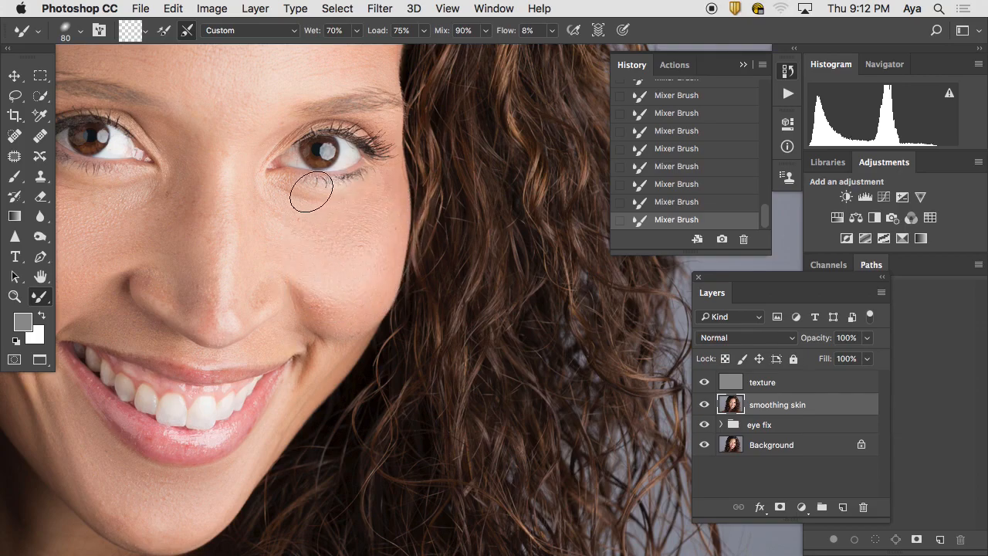
left_click_drag(203, 244, 209, 335)
mouse_move(221, 276)
left_mouse_down()
mouse_move(241, 303)
mouse_move(386, 265)
left_mouse_up()
left_click(355, 296)
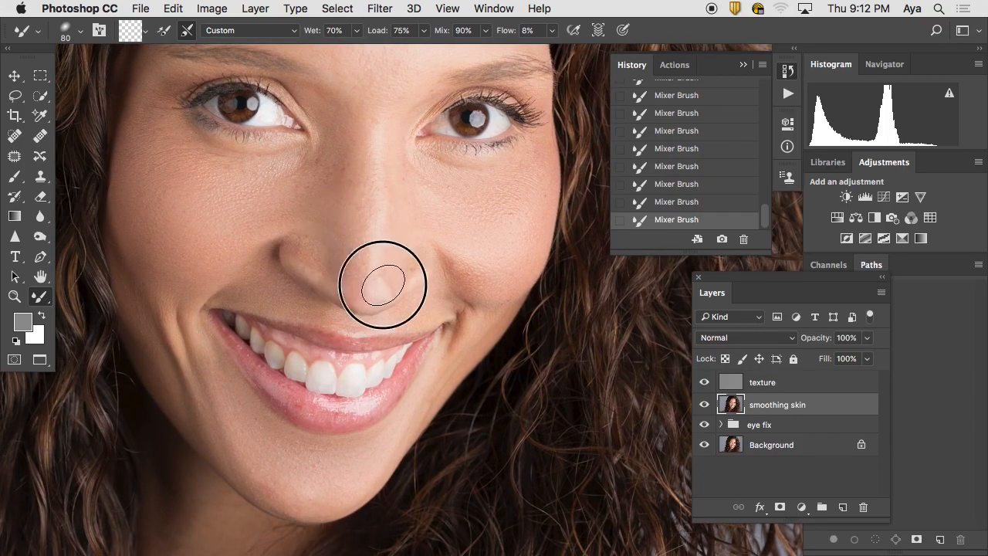
- Smooth the nostril, the side of the nose and the adjacent cheek using smaller brush sizes of 40 to 60 px
scroll(481, 260, "down", 2)
scroll(481, 260, "right", 3)
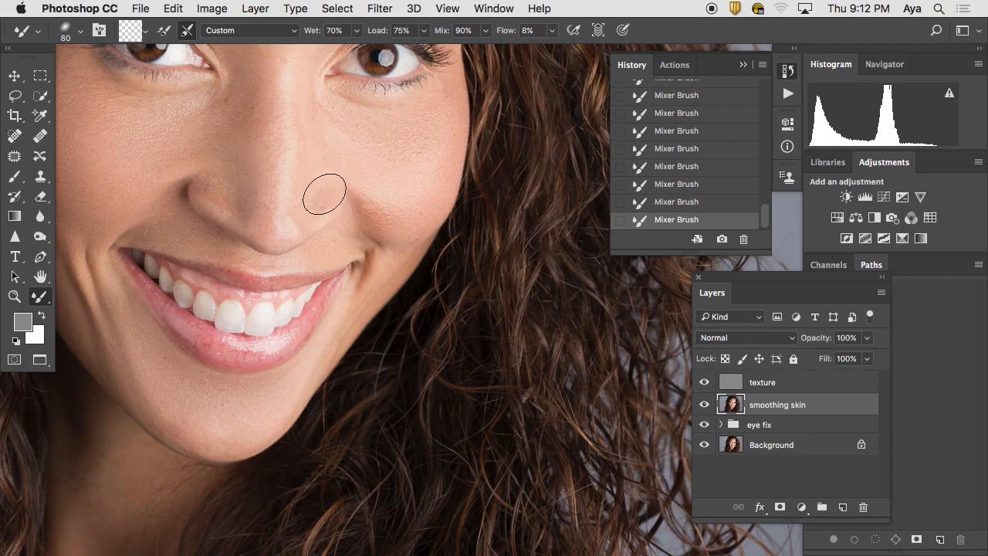
left_click_drag(411, 216, 419, 301)
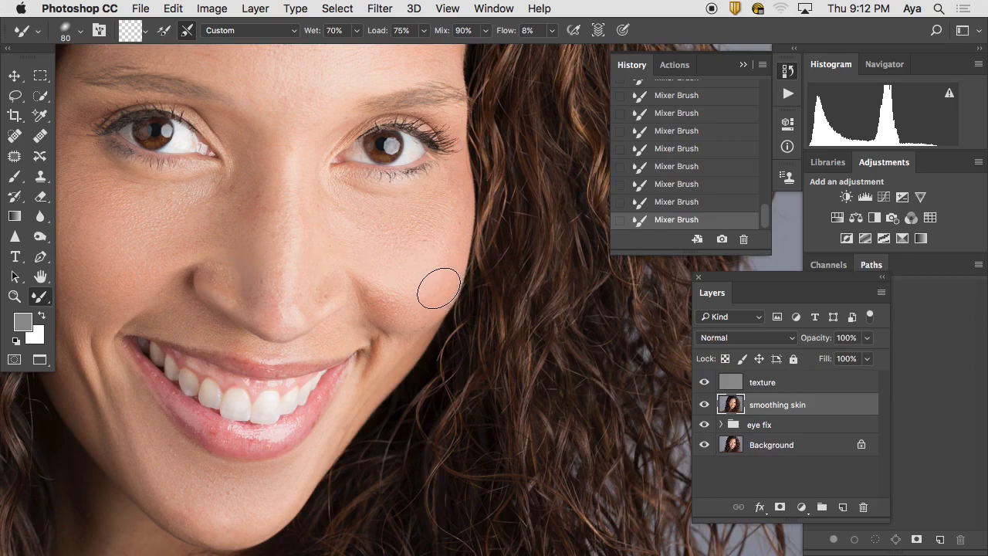
left_click_drag(302, 288, 419, 293)
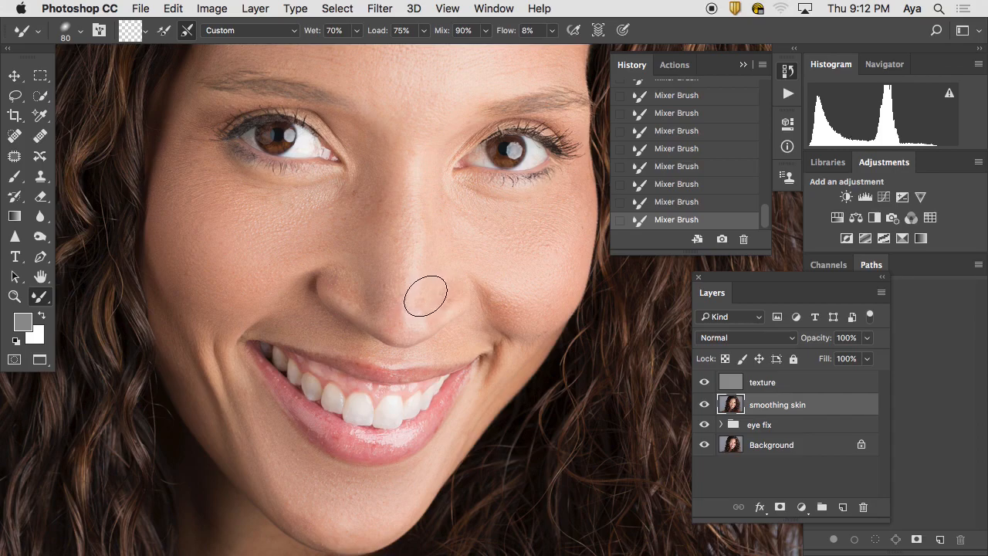
left_click(354, 305)
mouse_move(345, 283)
left_mouse_down()
mouse_move(332, 284)
mouse_move(340, 300)
mouse_move(335, 276)
mouse_move(347, 287)
left_mouse_up()
mouse_move(355, 286)
left_mouse_down()
mouse_move(335, 270)
mouse_move(339, 293)
mouse_move(340, 277)
left_mouse_up()
left_click_drag(372, 314, 350, 298)
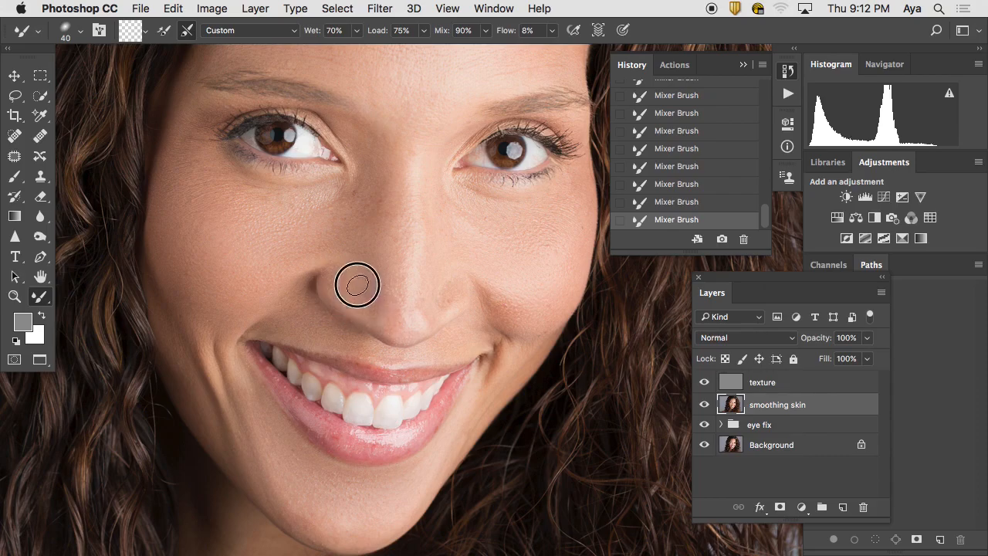
mouse_move(357, 312)
left_mouse_down()
mouse_move(338, 300)
mouse_move(347, 287)
left_mouse_up()
mouse_move(386, 328)
left_mouse_down()
mouse_move(371, 245)
mouse_move(353, 280)
mouse_move(357, 306)
mouse_move(353, 289)
mouse_move(371, 299)
left_mouse_up()
mouse_move(392, 211)
left_mouse_down()
mouse_move(357, 280)
mouse_move(364, 247)
left_mouse_up()
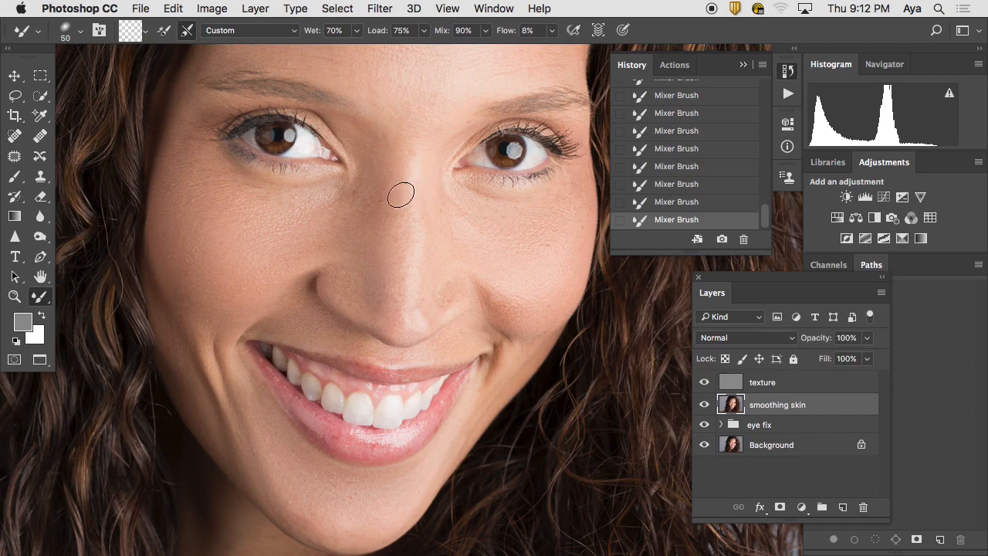
mouse_move(342, 223)
left_mouse_down()
mouse_move(360, 191)
mouse_move(355, 214)
mouse_move(383, 196)
mouse_move(386, 166)
mouse_move(323, 247)
mouse_move(331, 252)
mouse_move(336, 242)
mouse_move(307, 257)
mouse_move(339, 217)
mouse_move(219, 216)
mouse_move(306, 224)
mouse_move(239, 227)
mouse_move(310, 208)
mouse_move(235, 225)
mouse_move(287, 225)
mouse_move(257, 223)
mouse_move(330, 212)
mouse_move(238, 317)
mouse_move(249, 284)
mouse_move(231, 304)
mouse_move(192, 230)
mouse_move(204, 202)
mouse_move(190, 193)
mouse_move(192, 298)
left_mouse_up()
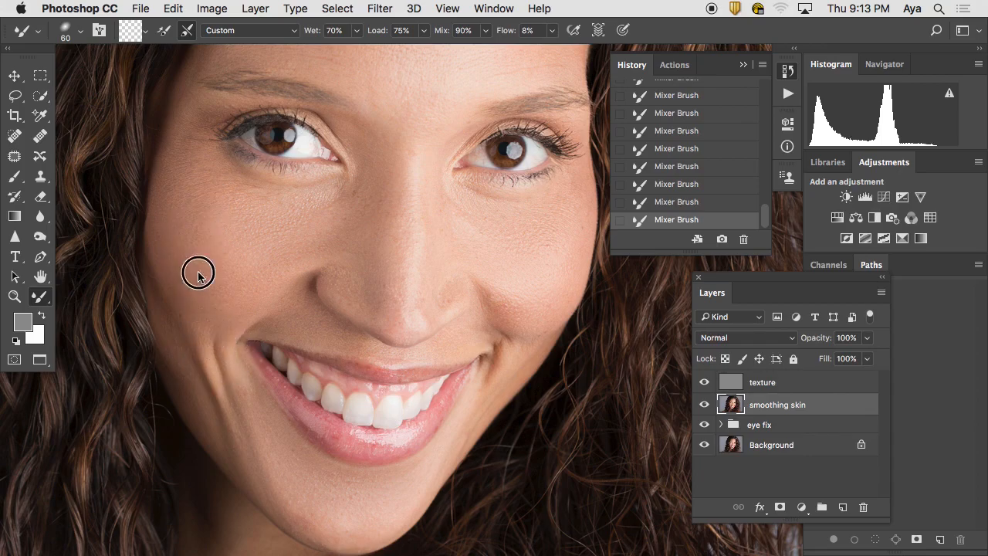
- Check the retouched skin close up and across the whole face, and save the image
key("super+plus")
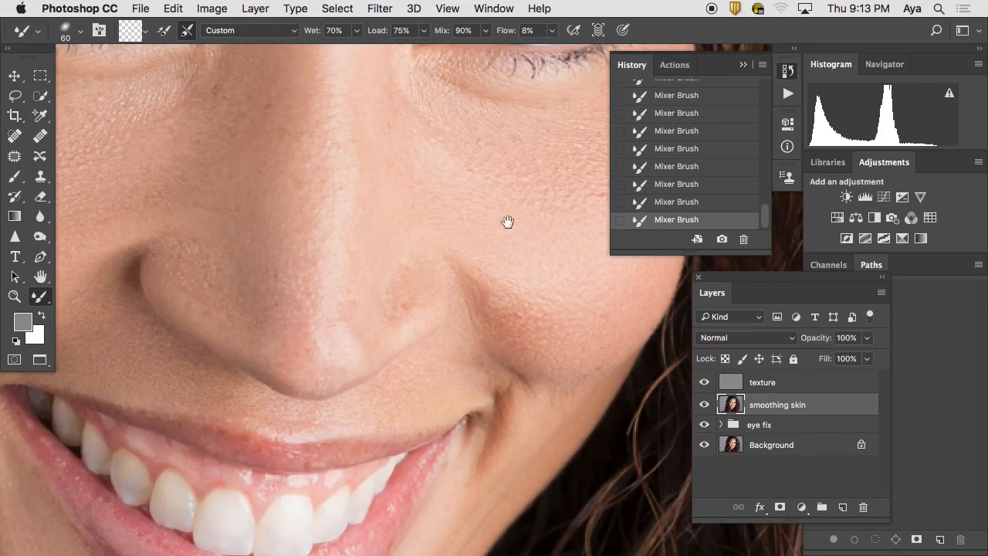
scroll(507, 221, "left", 5)
scroll(507, 222, "up", 3)
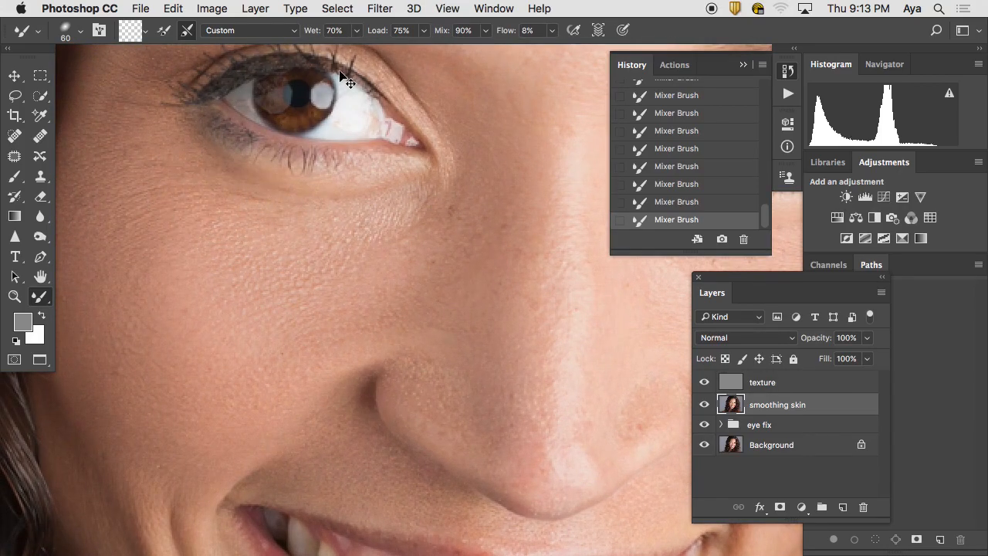
key("super+minus")
key("super+minus")
key("super+minus")
scroll(449, 77, "right", 3)
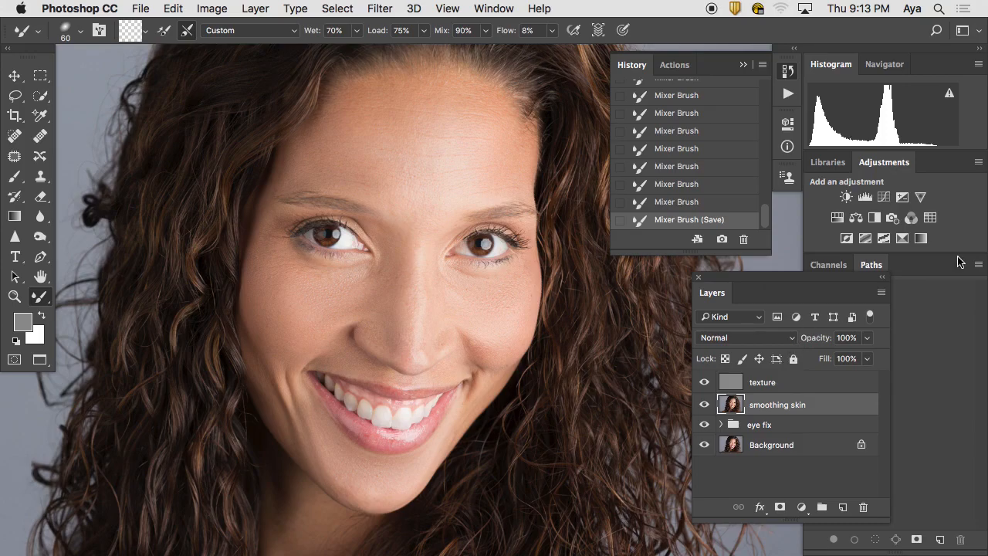
key("g")
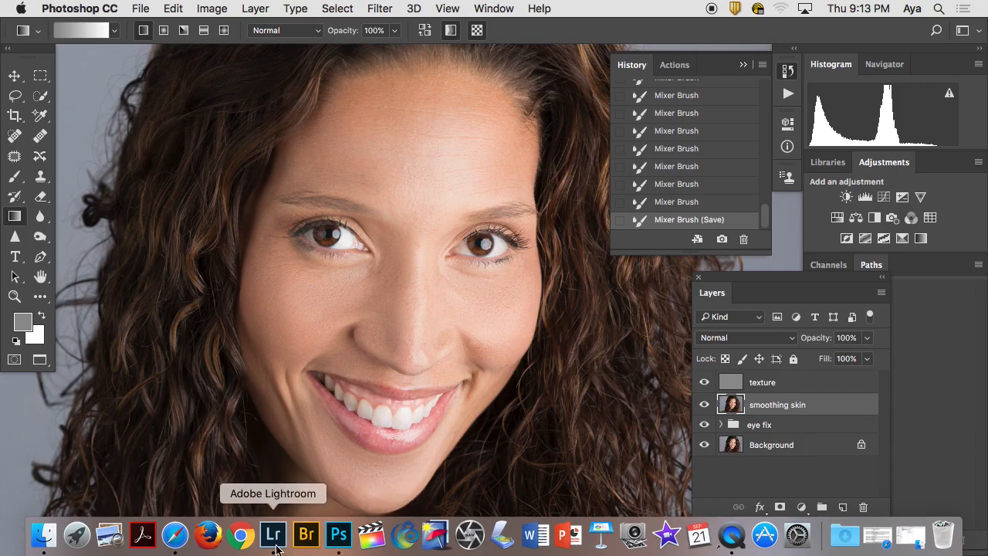
- Switch to Adobe Lightroom and compare the retouched and original portraits side by side in Survey view
left_click(272, 541)
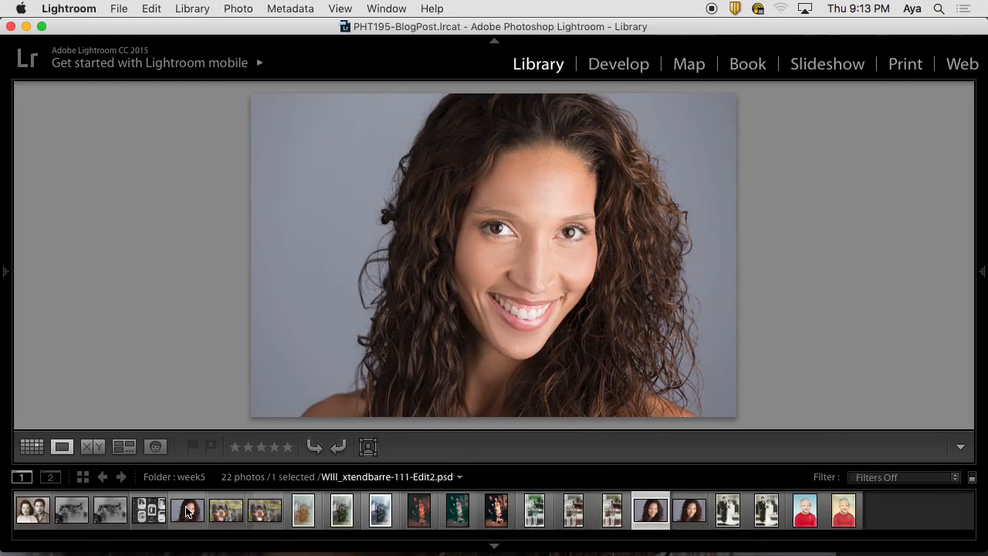
left_click(688, 510, "super")
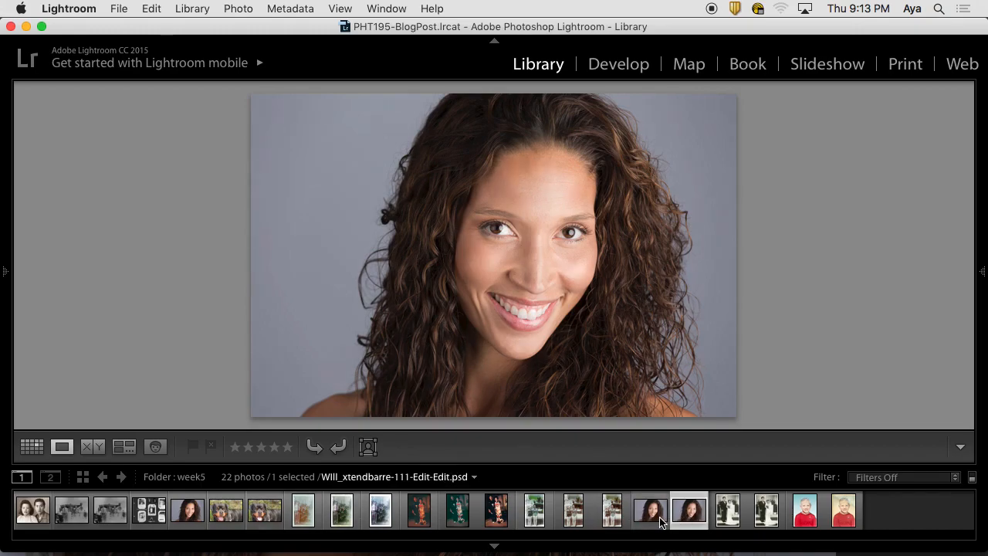
key("n")
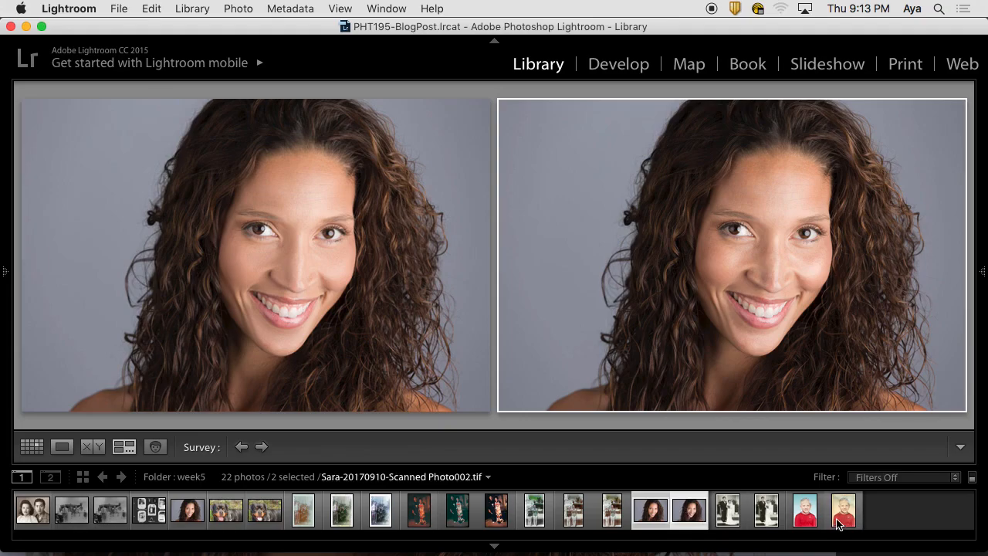
- Clear the selection, view each portrait version alone, and select both again with the retouched PSD as the active photo
left_click(904, 536)
left_click(673, 520)
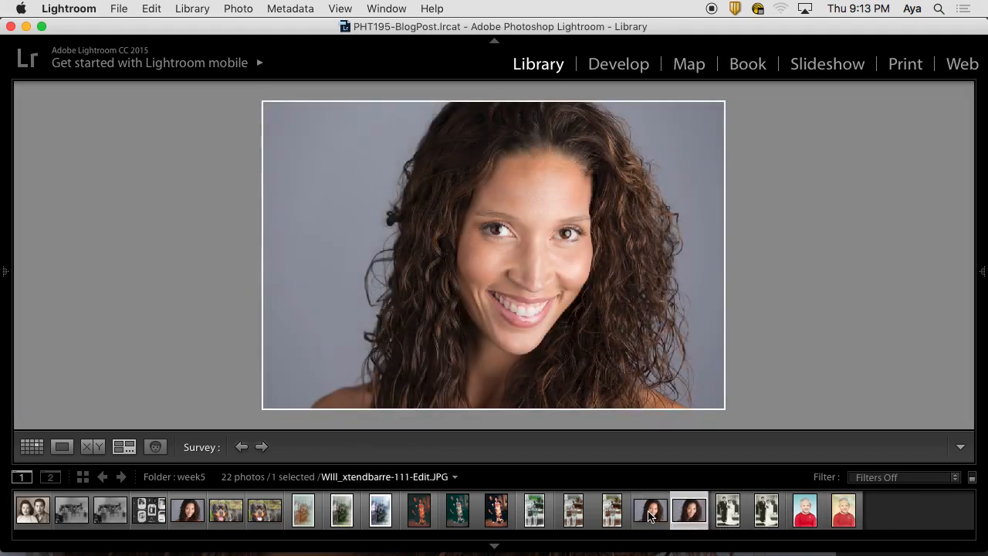
left_click(652, 515)
left_click(687, 519)
left_click(687, 519, "super")
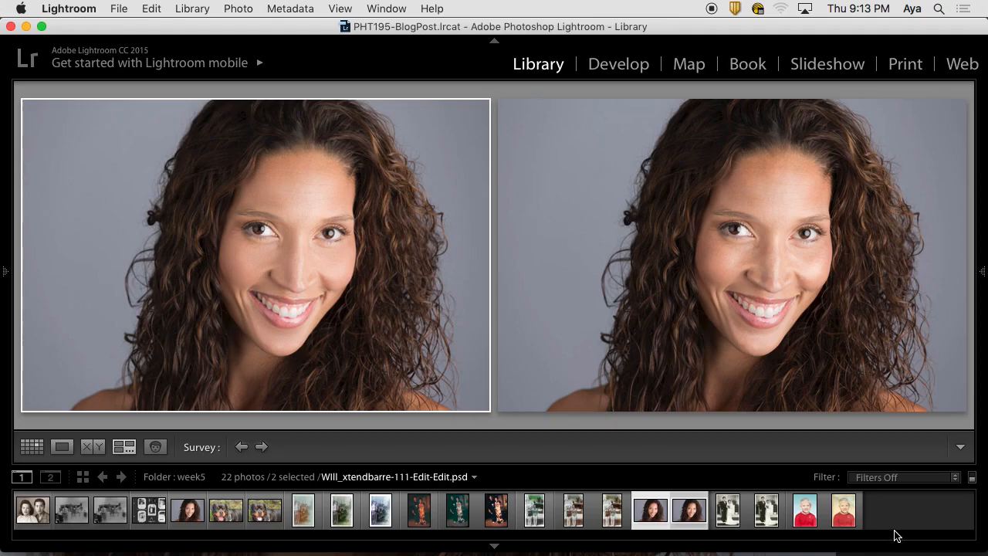
- Try to swap the order of the two surveyed portraits, clear the selection, and reselect the retouched and original versions
left_click_drag(386, 321, 821, 329)
left_click(624, 222)
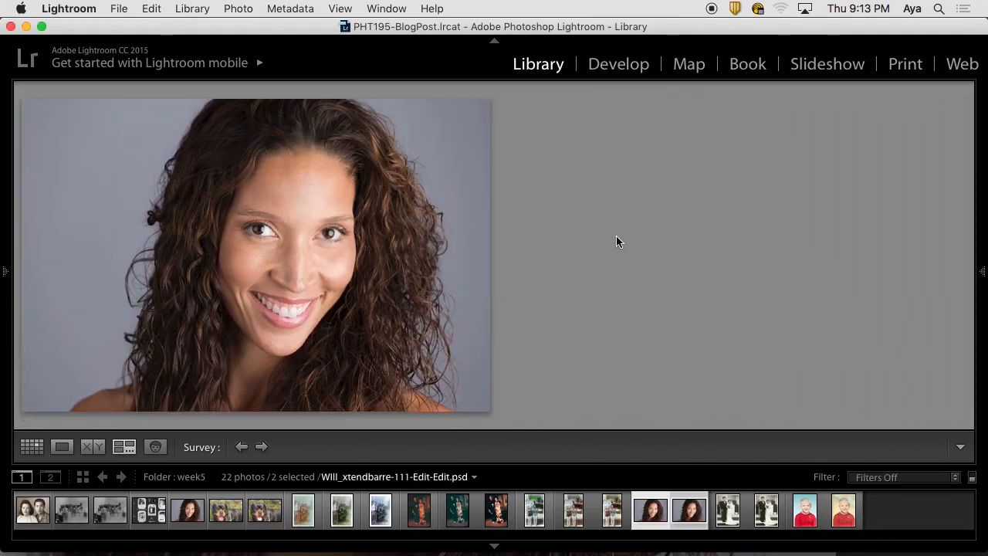
left_click(904, 524)
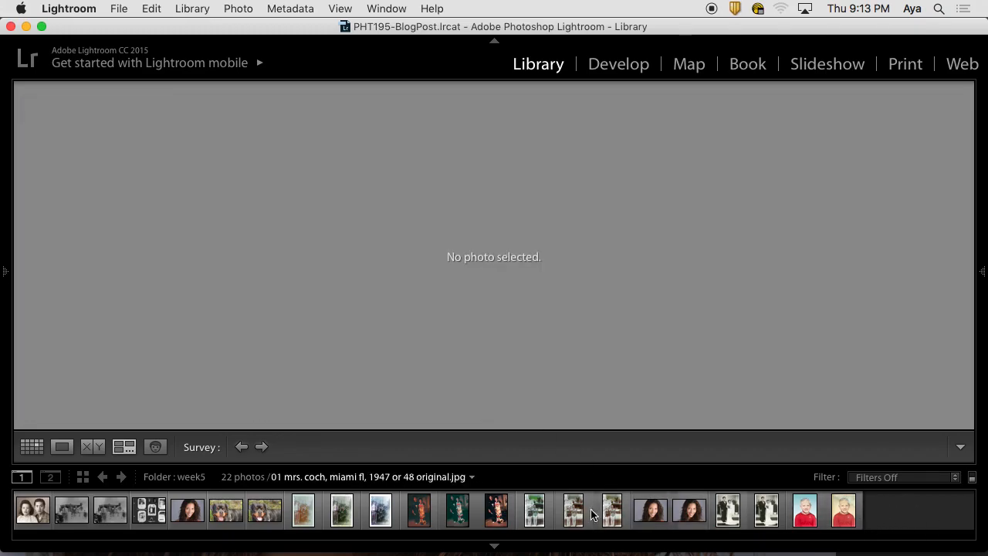
left_click(651, 511)
left_click(689, 511, "super")
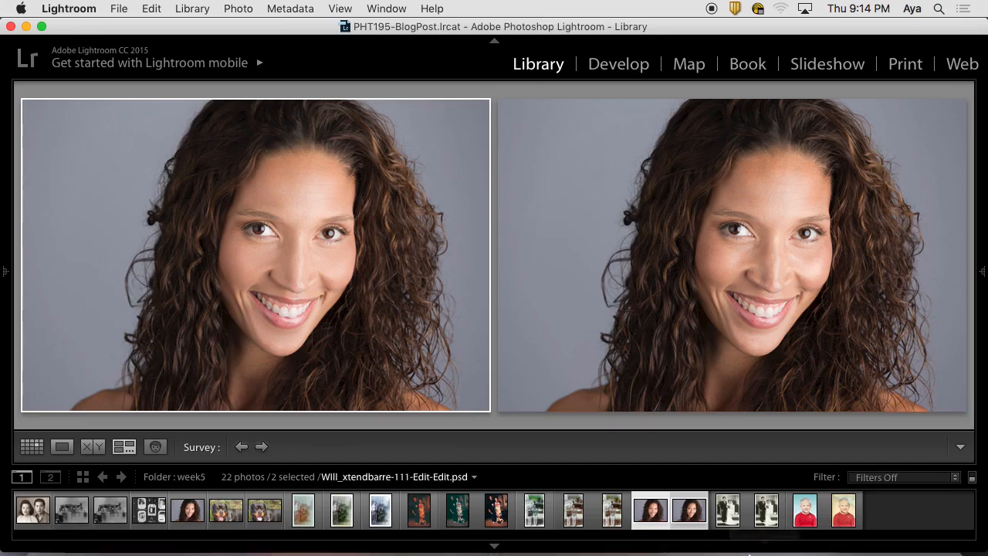
- Switch to Photoshop and compare the portrait before and after by repeatedly hiding and showing the texture and smoothing skin layers
mouse_move(884, 551)
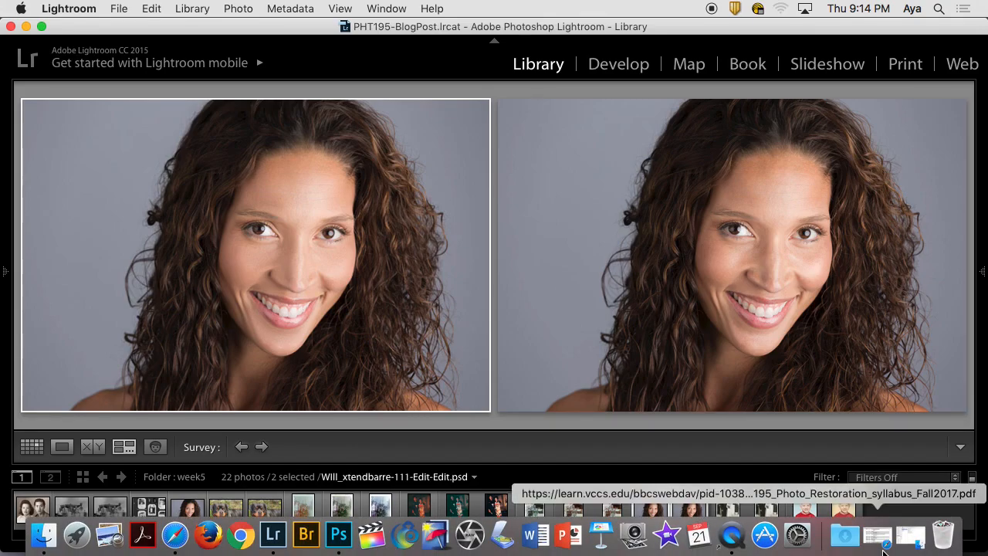
left_click(344, 549)
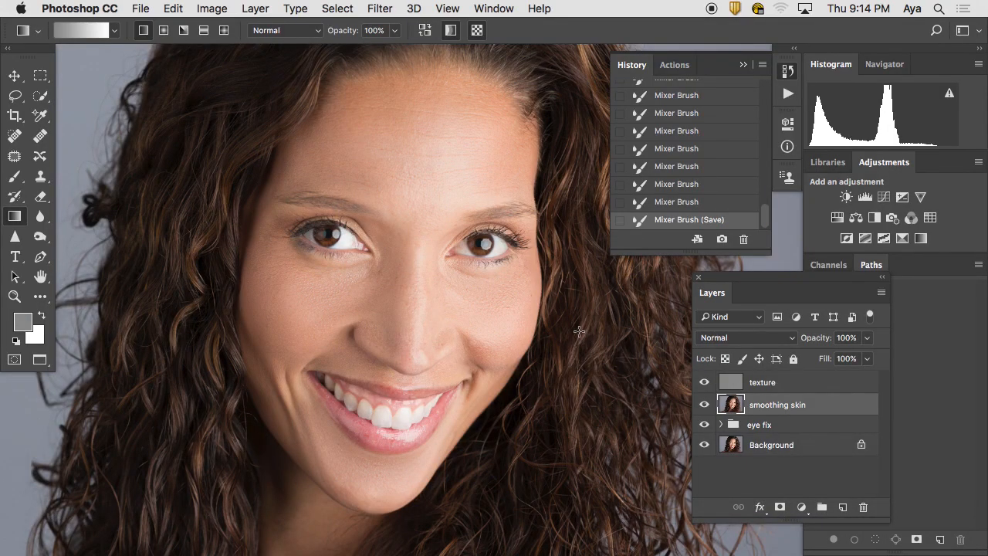
left_click(703, 383)
left_click(703, 382)
left_click(702, 405)
left_click(703, 382)
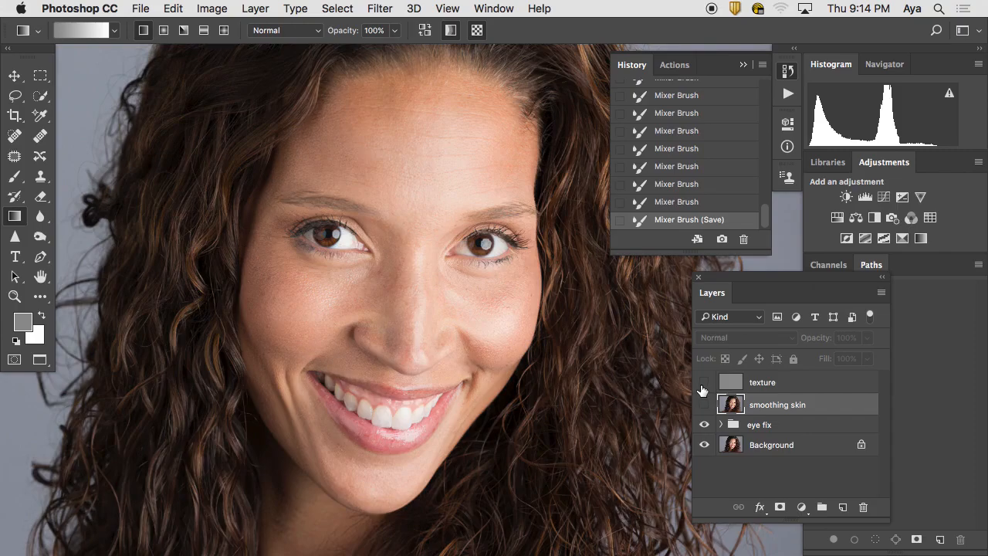
left_click(703, 404)
left_click(702, 381)
left_click(704, 406)
left_click(703, 386)
left_click(703, 406)
left_click(704, 383)
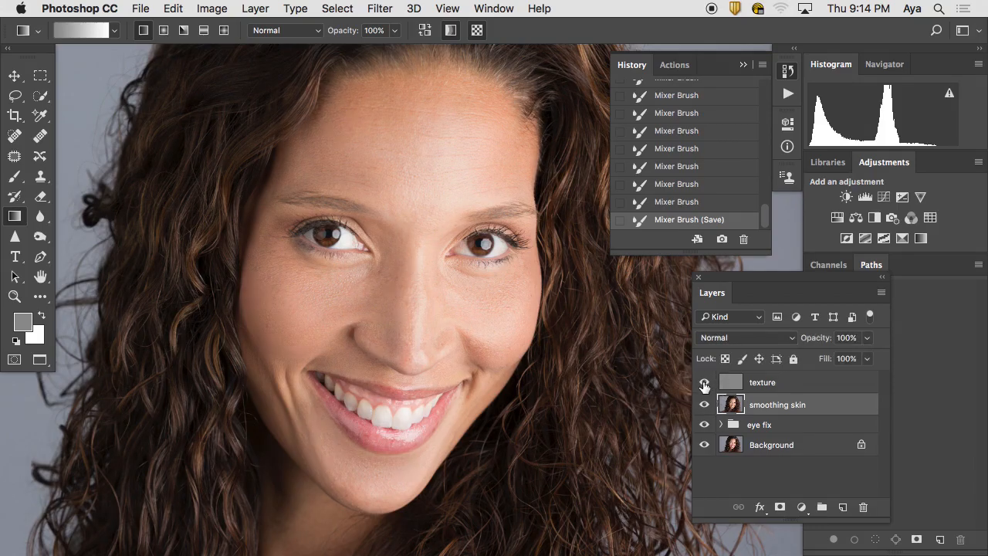
left_click(704, 406)
left_click(703, 385)
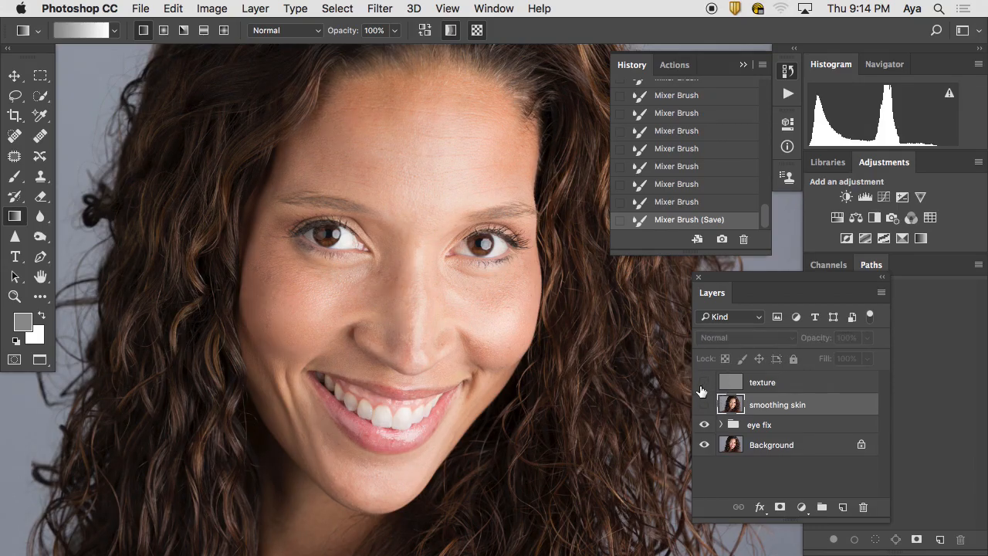
left_click(704, 405)
left_click(704, 384)
left_click(704, 405)
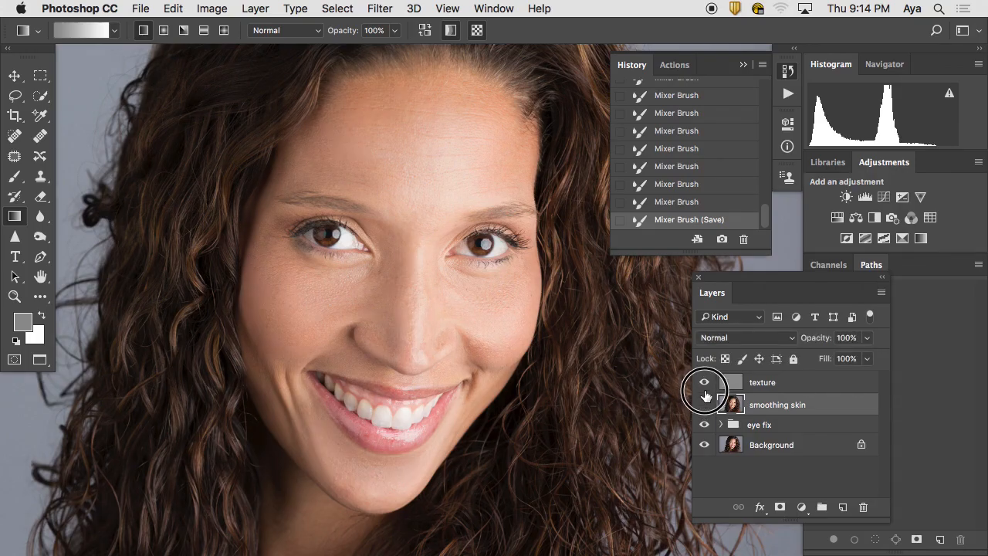
left_click(704, 383)
left_click(704, 405)
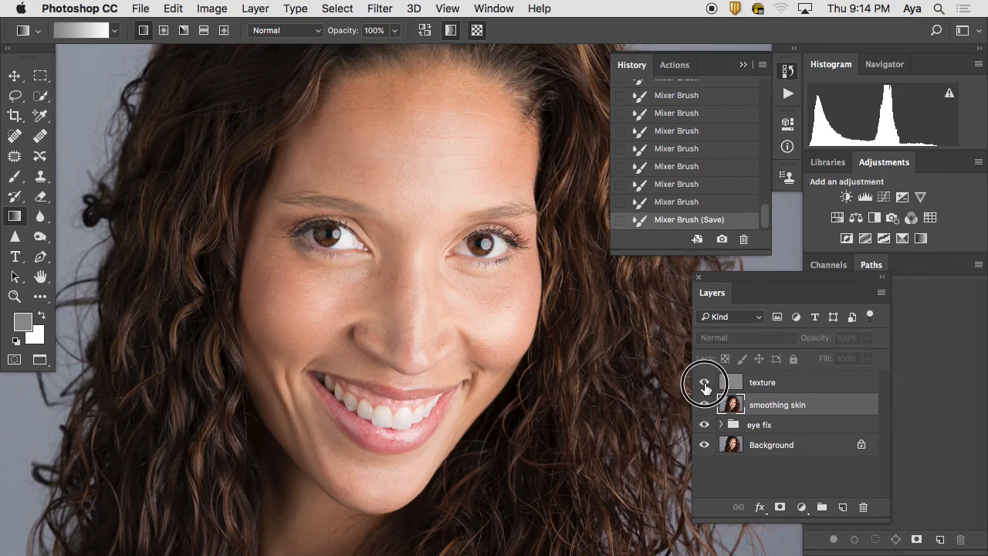
left_click(704, 383)
left_click(704, 405)
left_click(704, 384)
left_click(704, 405)
left_click(704, 384)
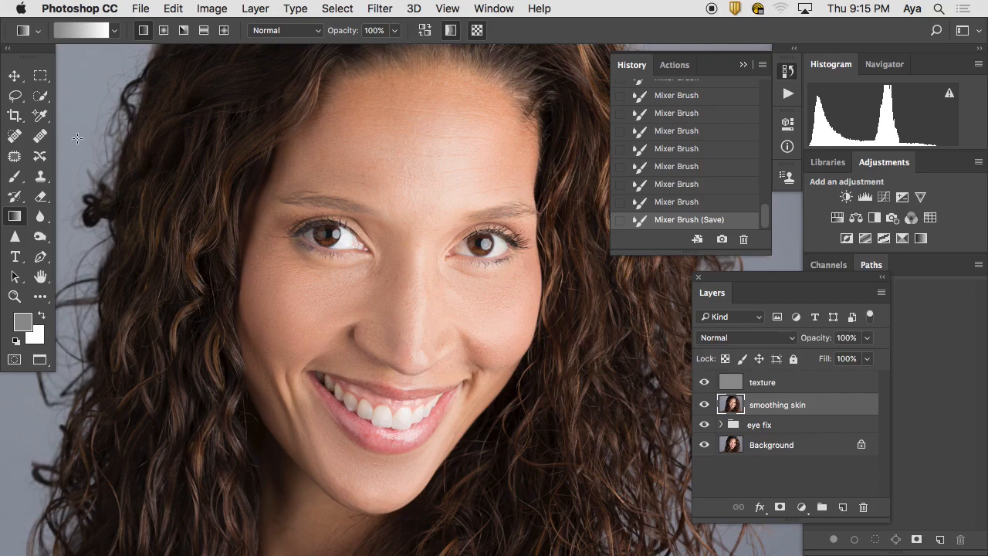
- Return to the standard screen mode with document tabs and bring up the old black-and-white group photo
key("f")
key("f")
key("f")
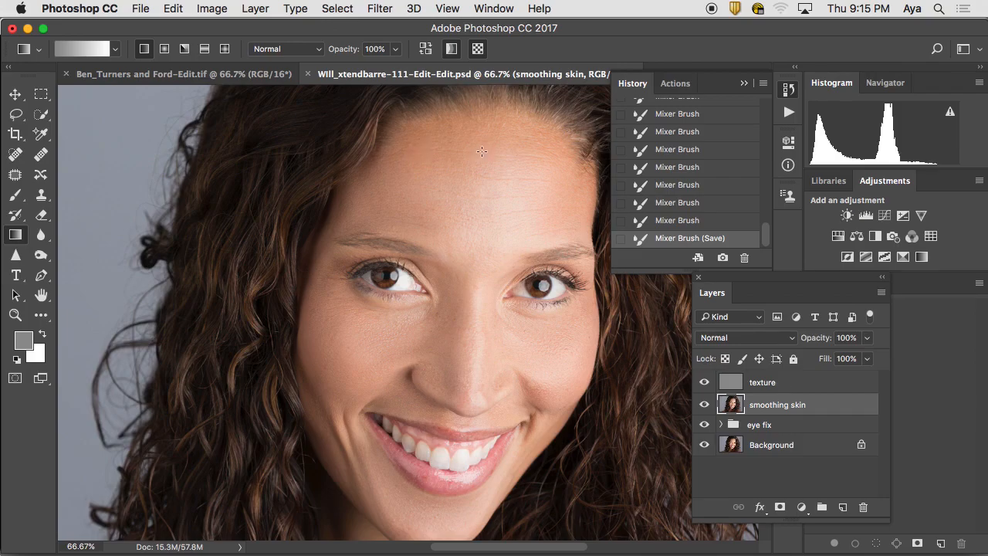
left_click(259, 79)
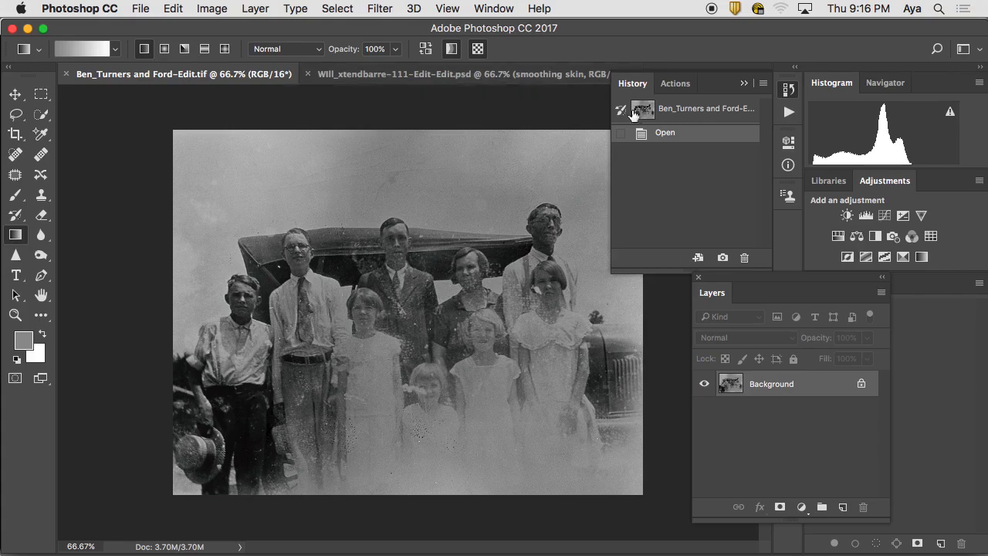
left_click(436, 75)
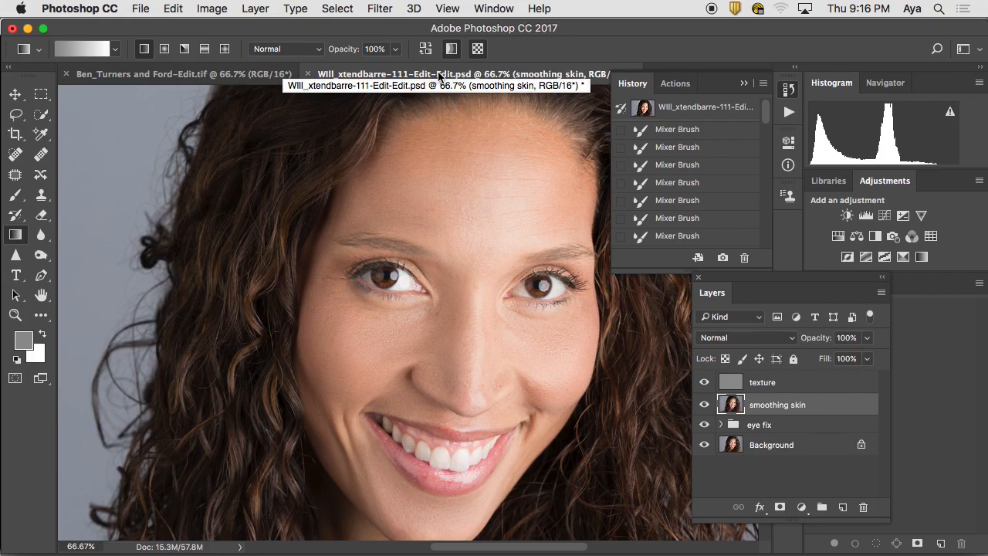
left_click(240, 75)
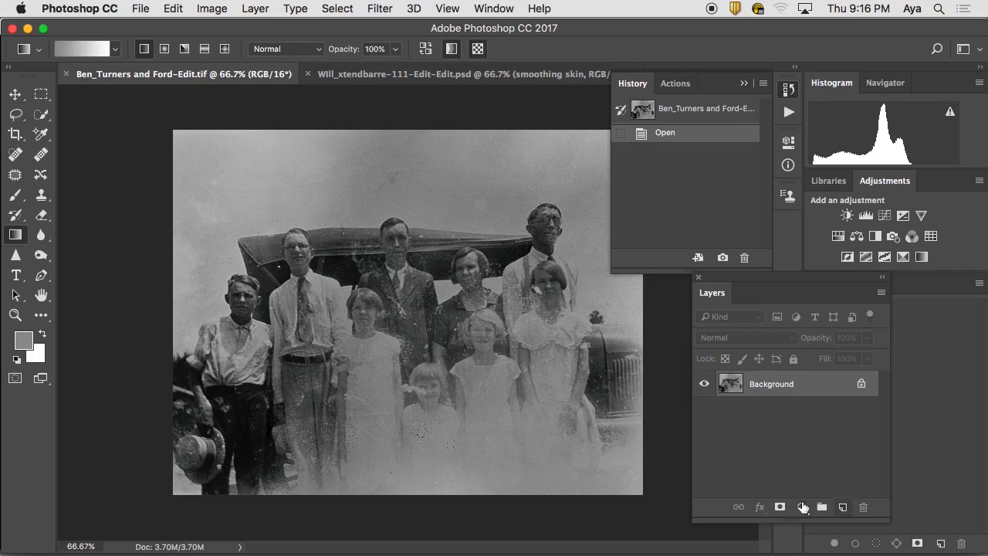
- Duplicate the Background layer twice, naming the upper copy texture and the lower one smoothing sky, with smoothing sky as the active layer
left_click_drag(776, 386, 847, 511)
left_click_drag(783, 383, 846, 510)
double_click(782, 409)
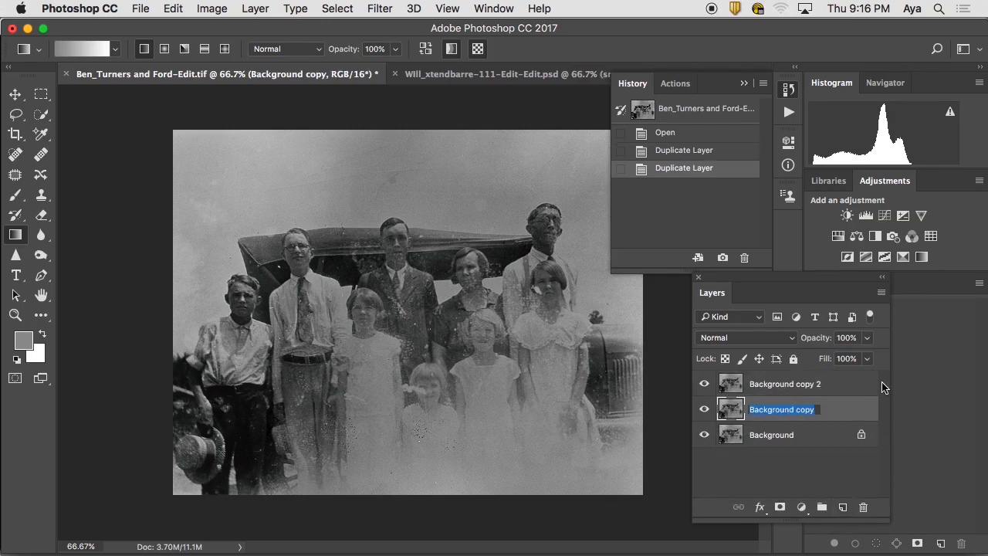
type("smoothing sky")
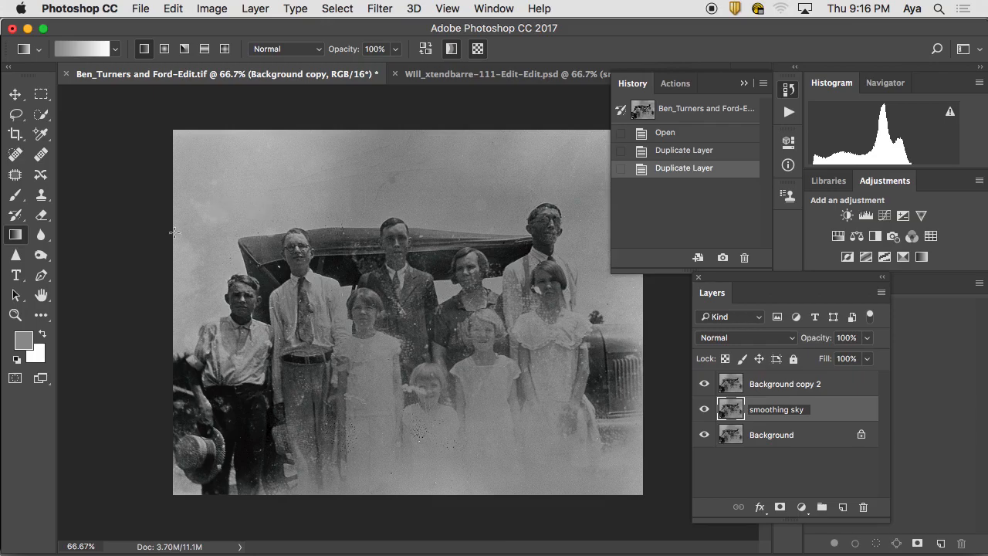
left_click(841, 448)
left_click(805, 386)
double_click(805, 386)
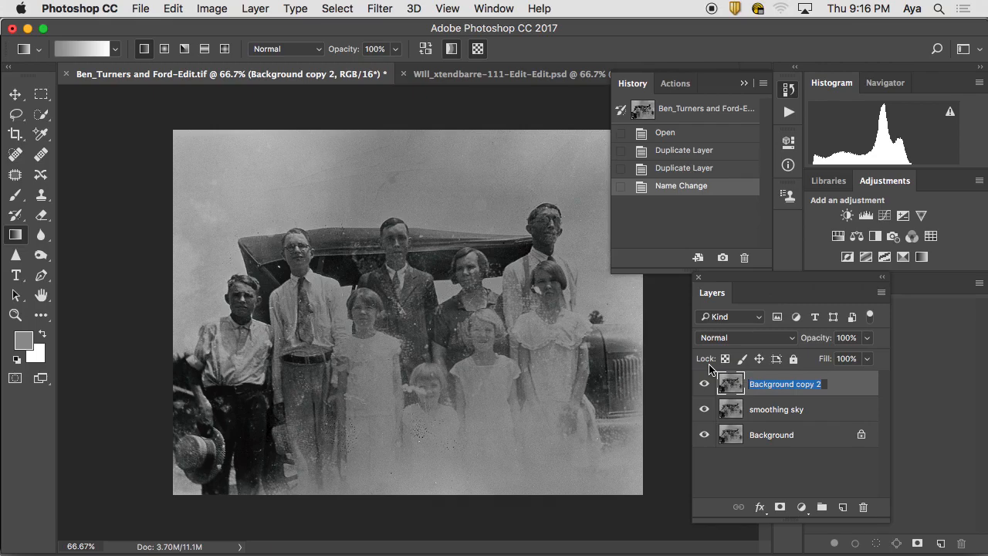
type("texture")
key("Return")
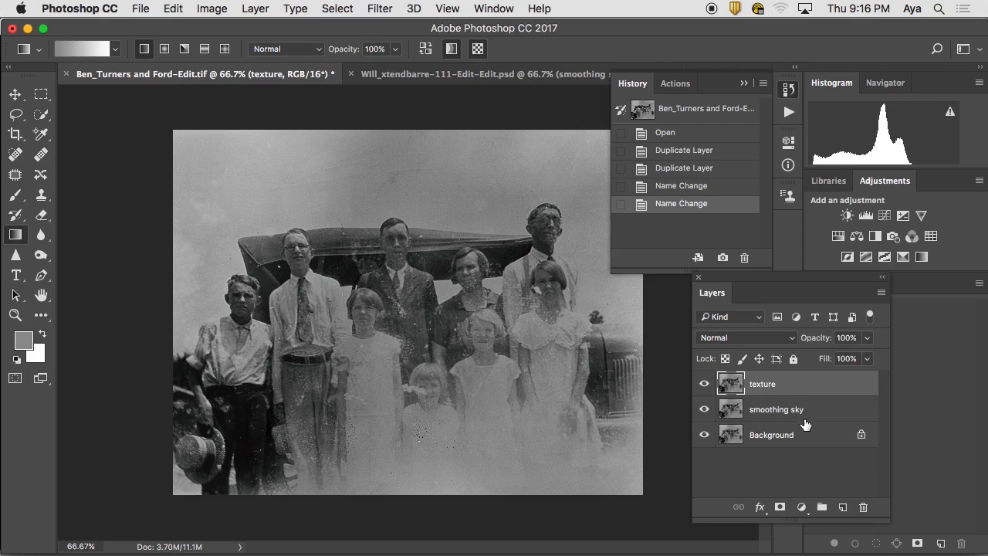
left_click(803, 412)
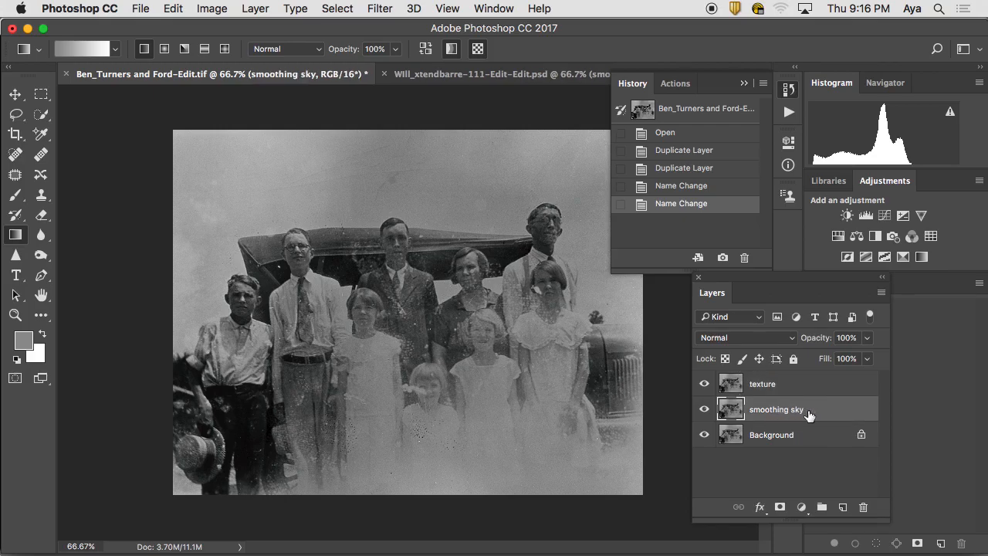
left_click(447, 8)
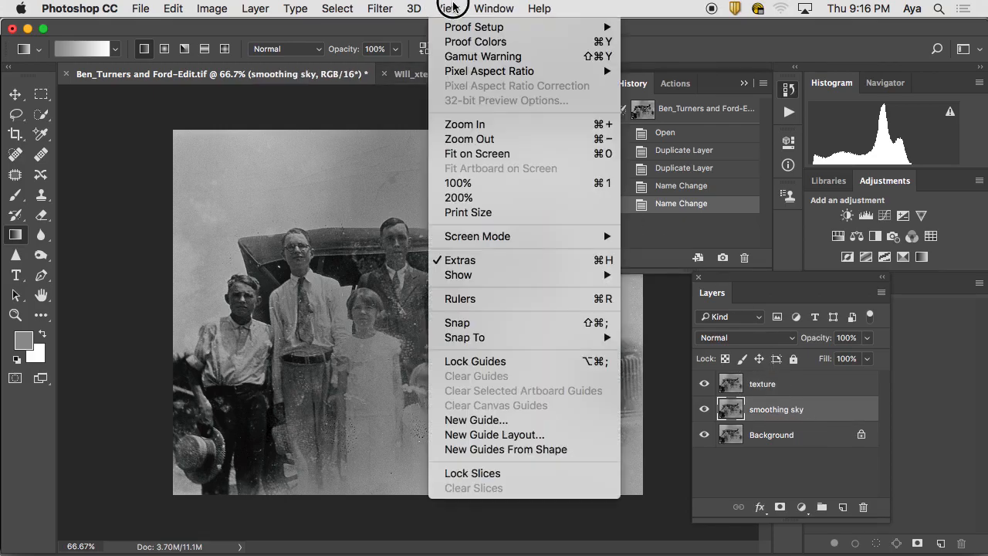
left_click(384, 9)
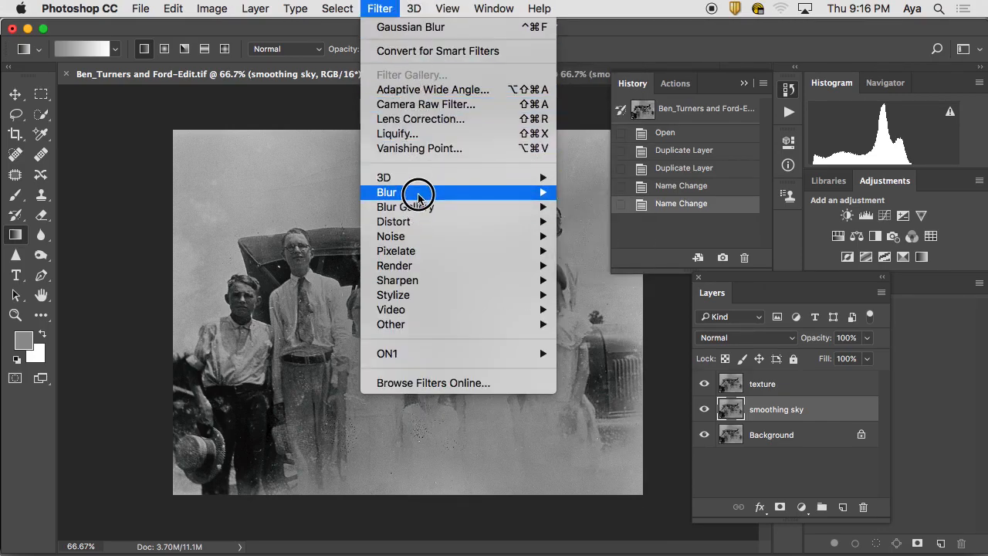
mouse_move(419, 193)
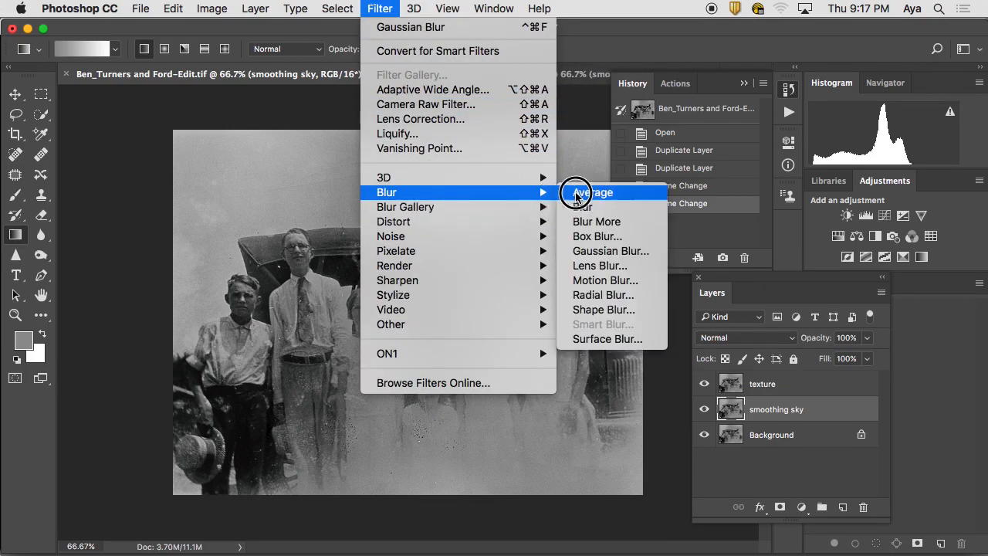
left_click(597, 255)
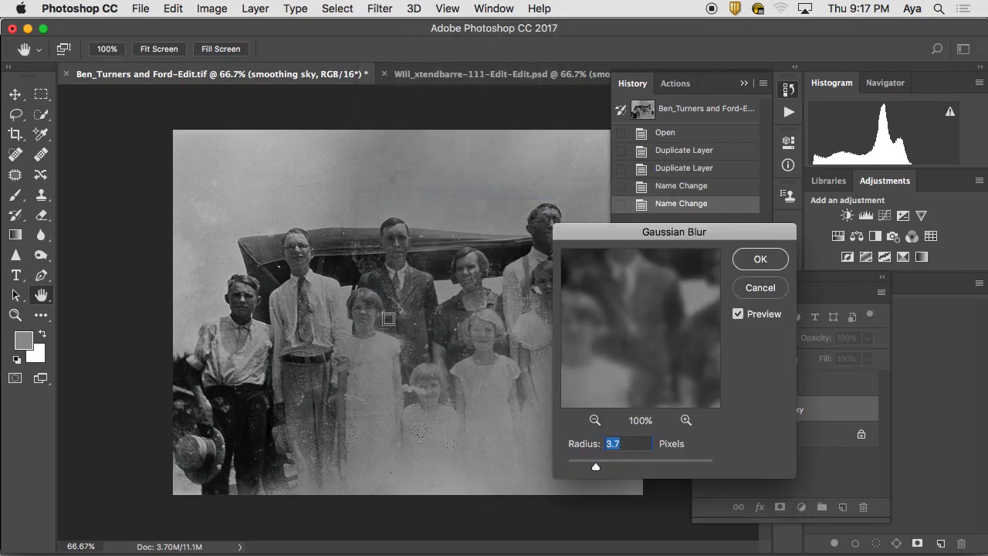
left_click(310, 298, "super")
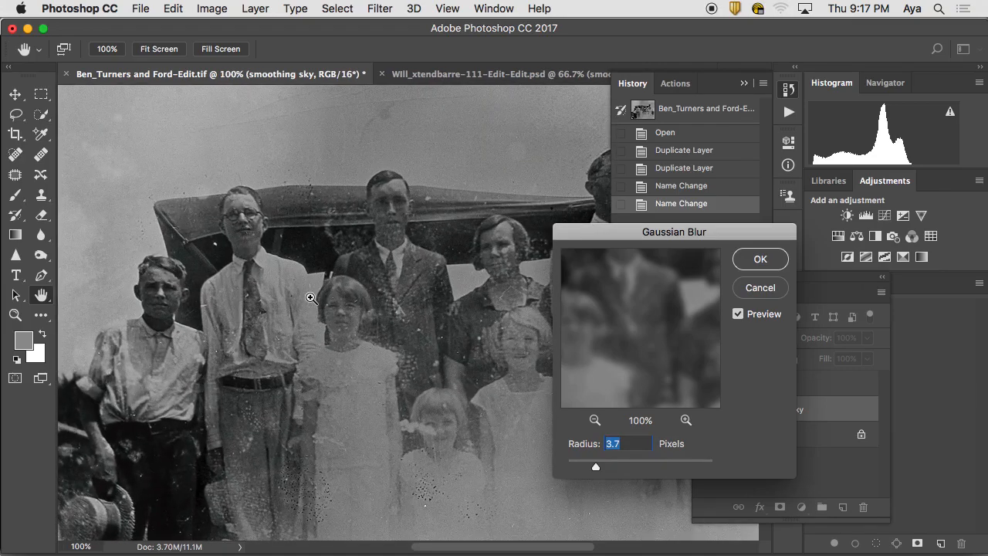
left_click(311, 297, "super")
left_click_drag(331, 256, 534, 240)
left_click_drag(609, 233, 522, 202)
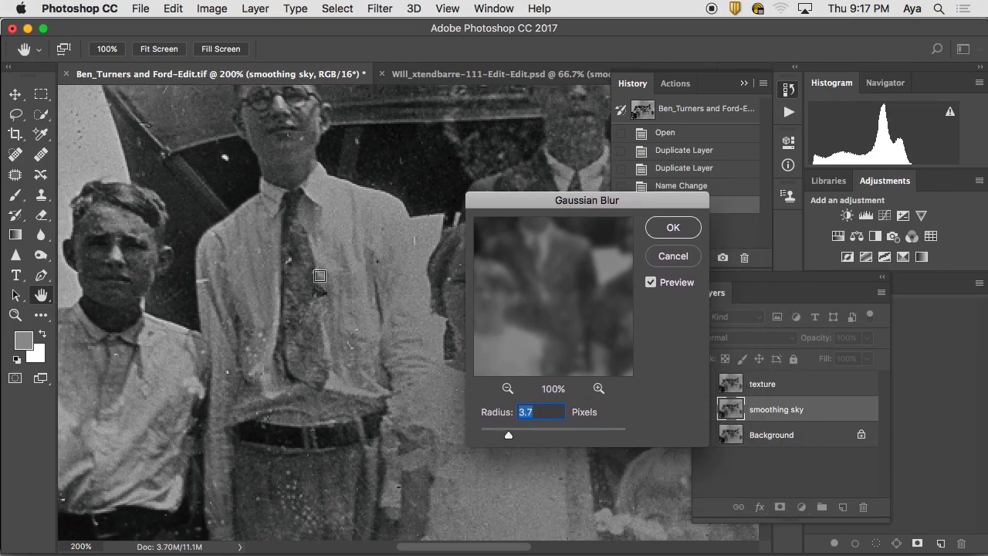
left_click_drag(508, 436, 529, 436)
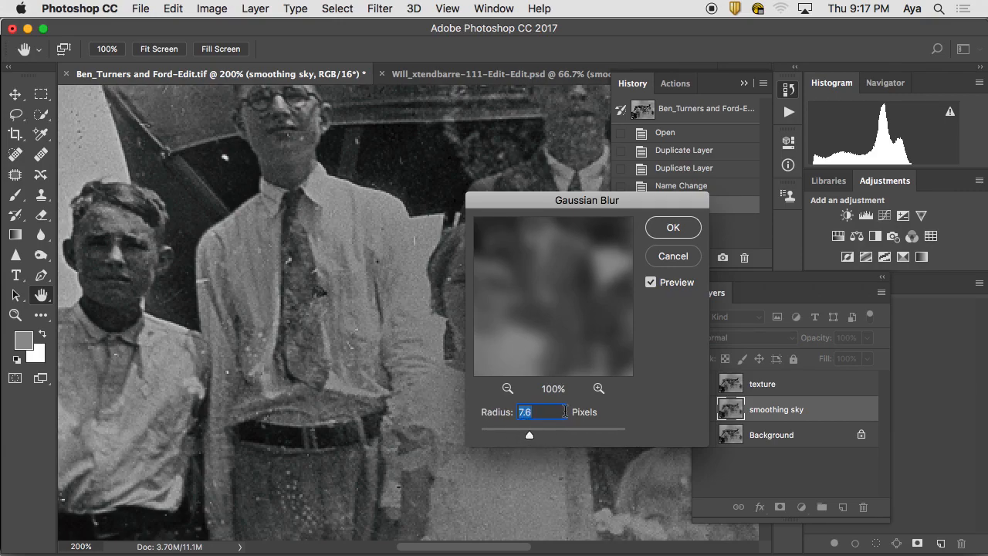
left_click_drag(655, 198, 586, 197)
left_click(598, 257)
key("g")
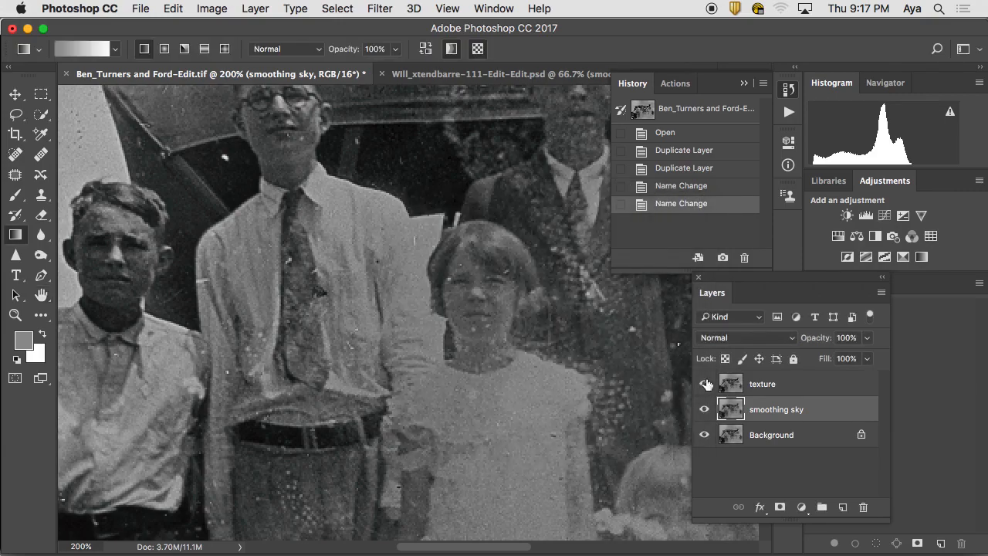
- Hide the texture layer while keeping the smoothing sky layer visible above the Background
left_click(704, 410)
left_click(704, 384)
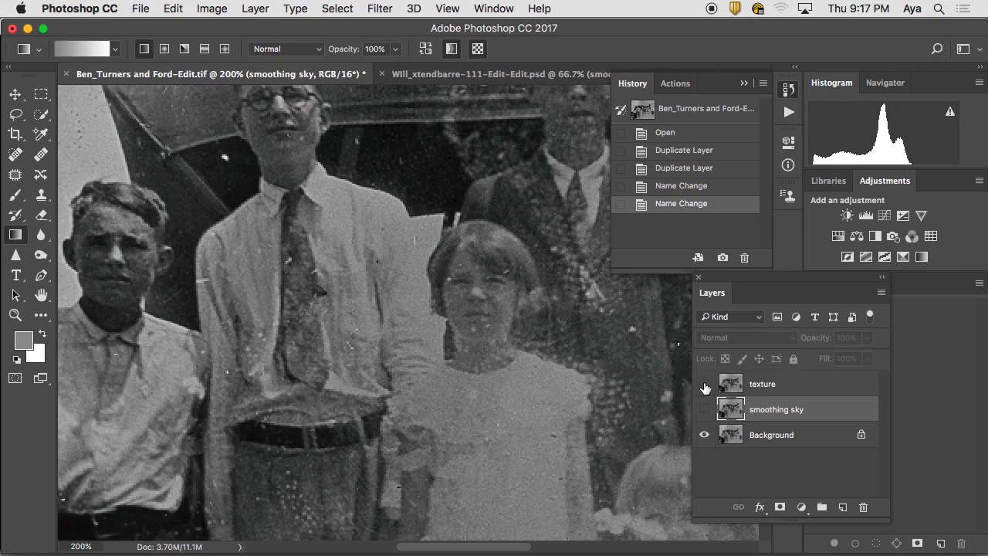
left_click(704, 410)
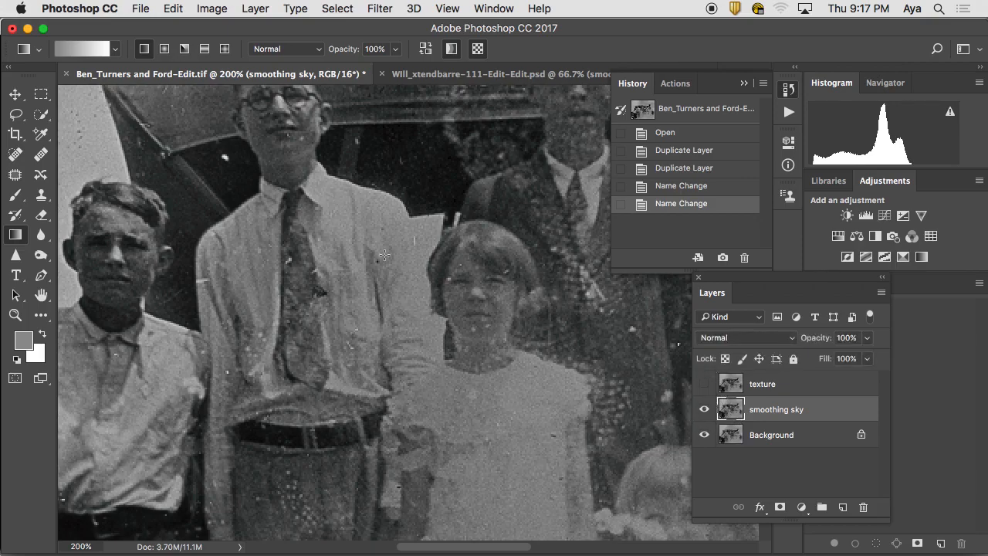
- Apply a Gaussian Blur with a radius of 1.4 pixels to the smoothing sky layer, checking the sky and faces in the preview
left_click(338, 9)
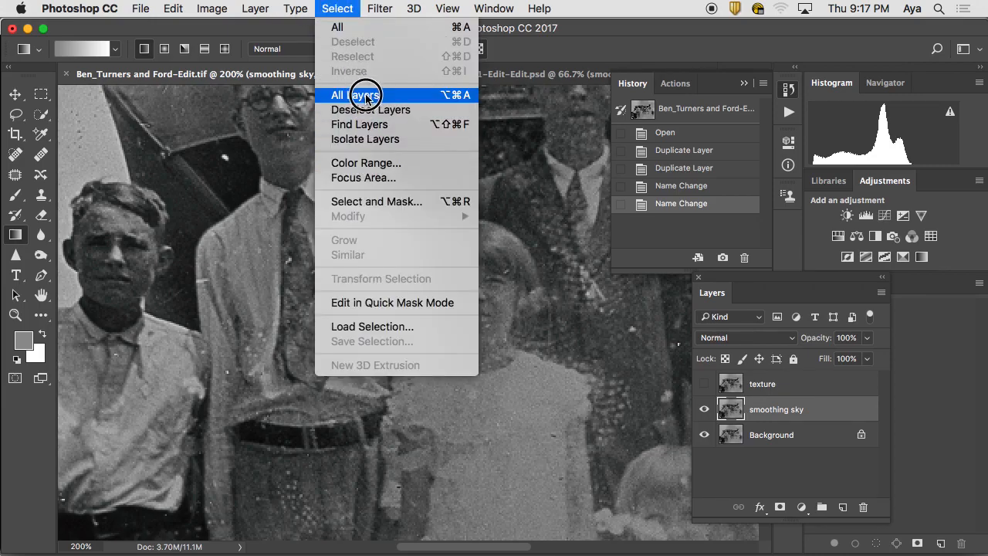
mouse_move(369, 11)
left_click_drag(338, 6, 592, 253)
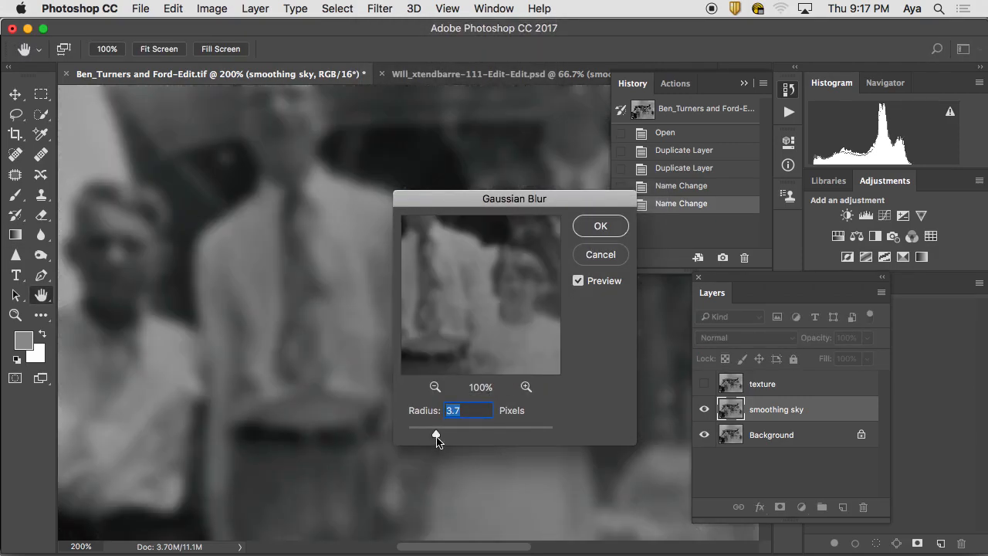
left_click_drag(436, 434, 418, 435)
left_click_drag(221, 131, 256, 115)
left_click_drag(413, 170, 367, 455)
left_click_drag(271, 313, 320, 201)
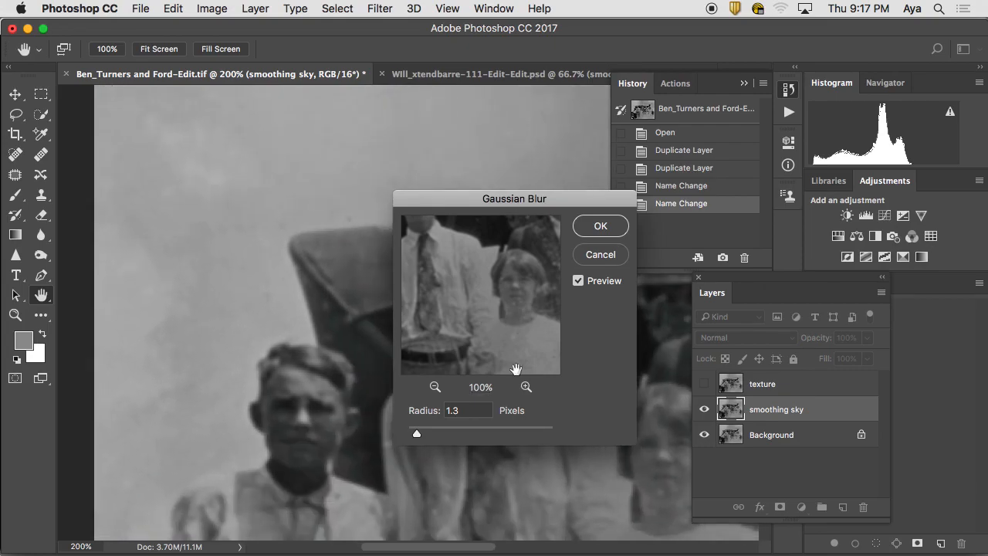
left_click_drag(328, 354, 331, 273)
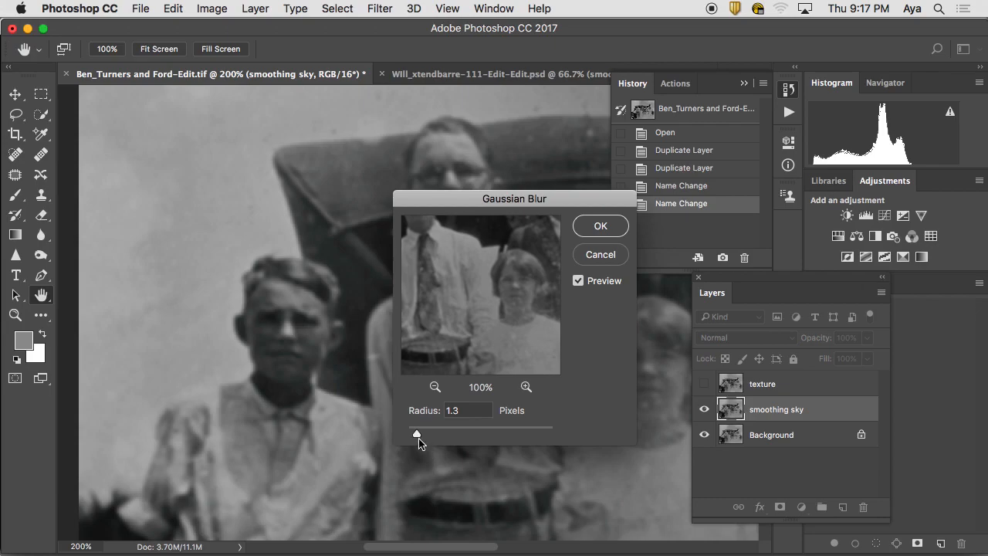
left_click_drag(417, 436, 418, 437)
left_click(601, 225)
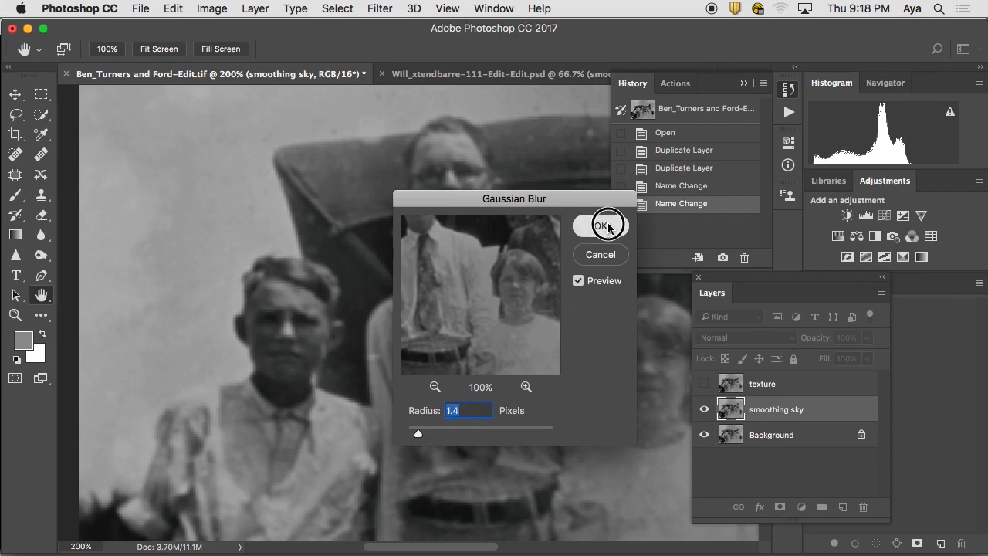
left_click_drag(507, 248, 368, 221)
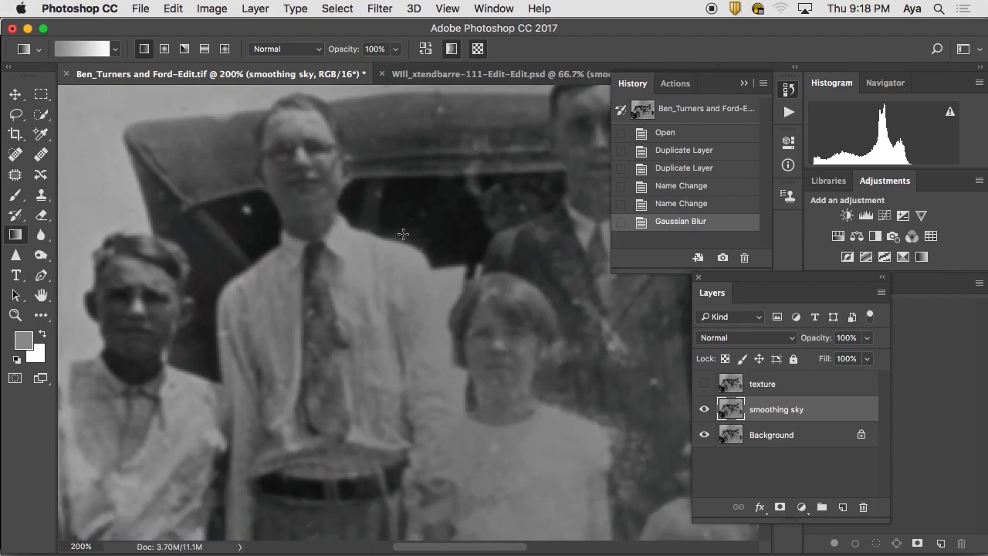
- Make the texture layer active and visible again
left_click(794, 386)
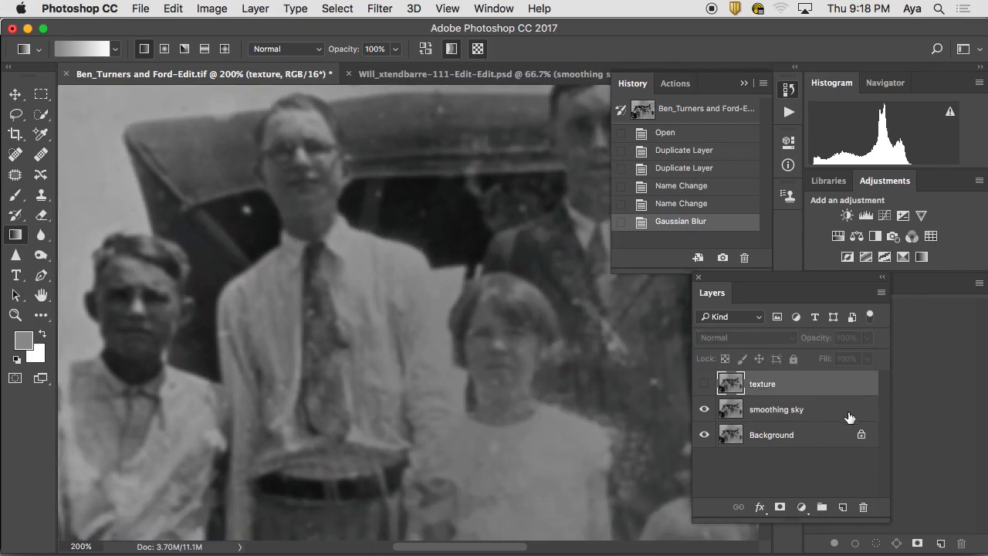
left_click(703, 384)
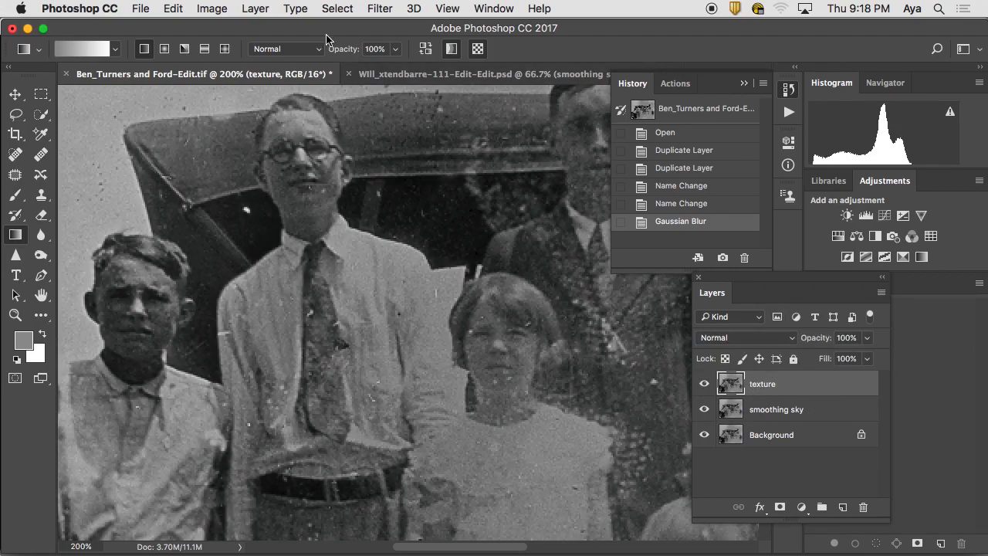
- Use Apply Image on the texture layer with smoothing sky as the source layer, Subtract blending, scale 1 and offset 128
left_click(176, 10)
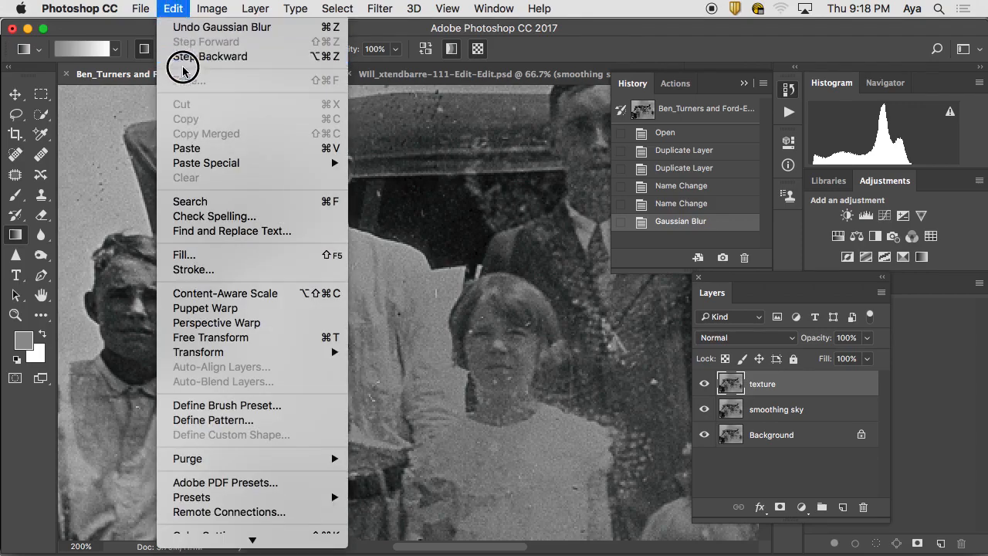
mouse_move(211, 13)
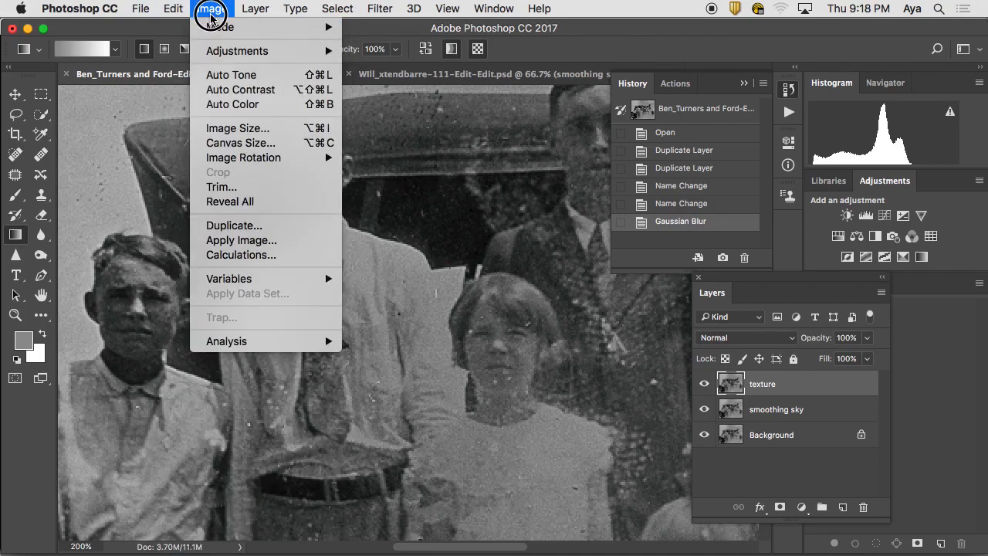
mouse_move(230, 58)
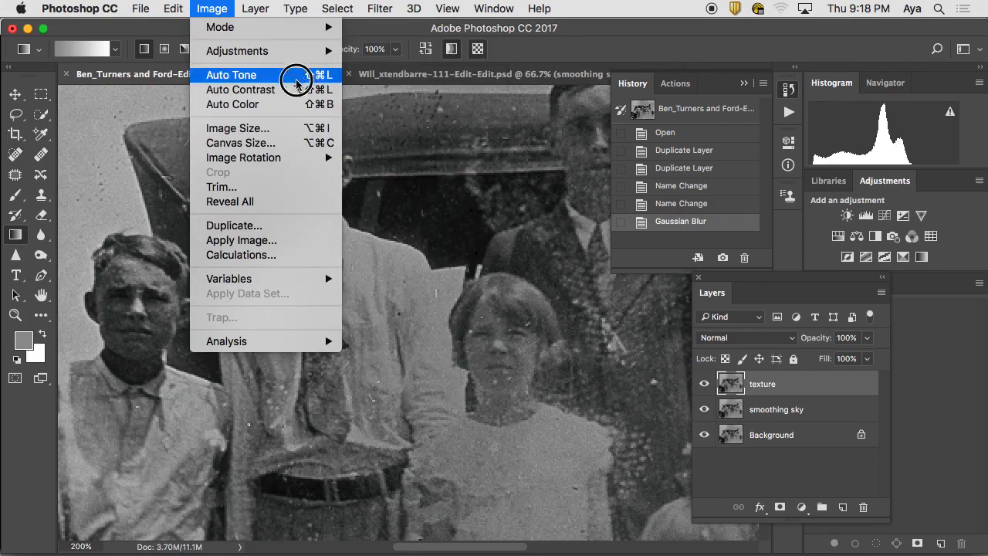
left_click(287, 241)
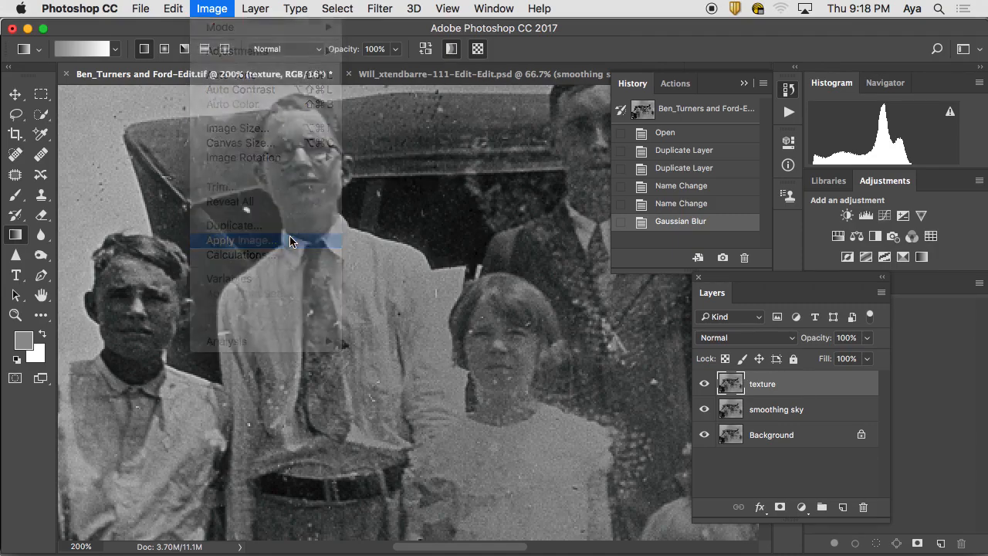
left_click_drag(738, 248, 395, 206)
left_click(385, 251)
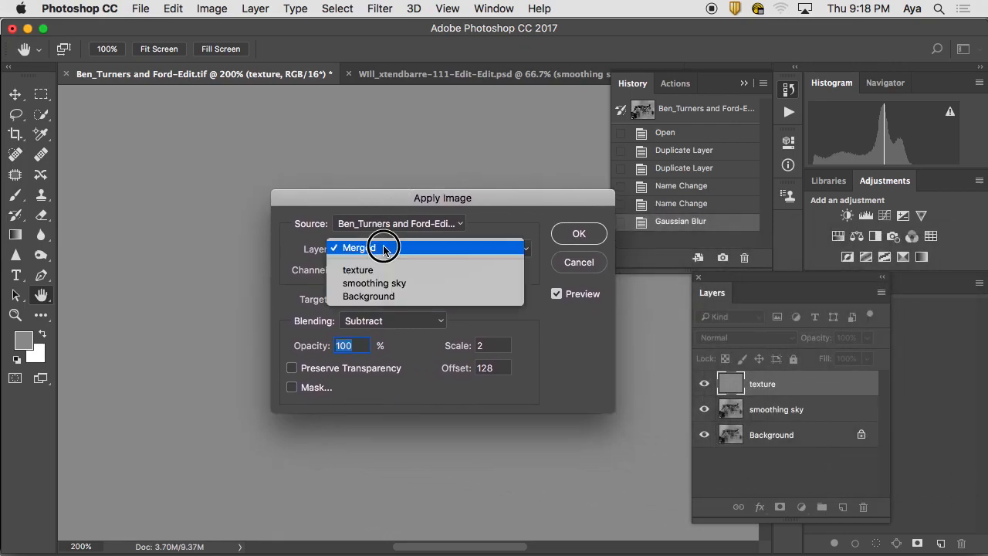
left_click(391, 283)
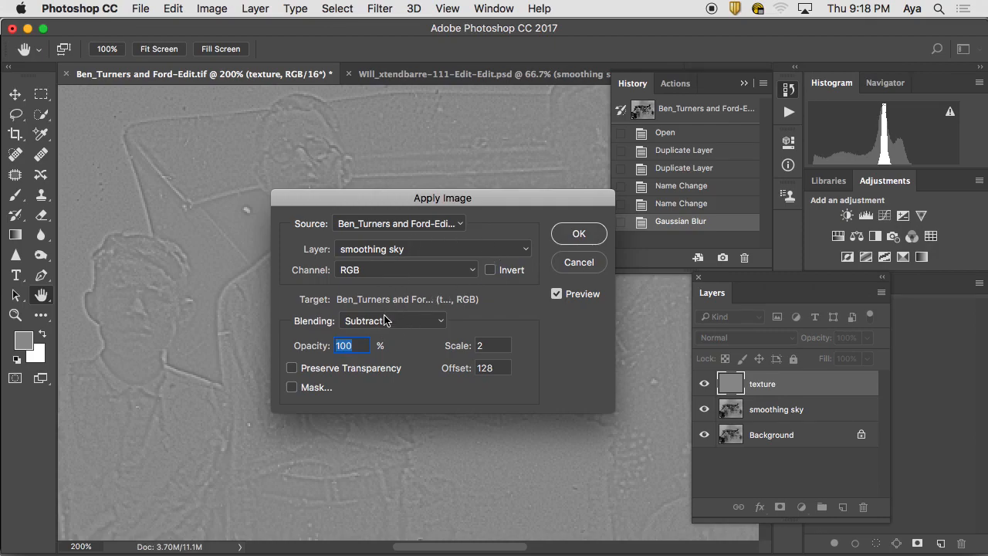
left_click_drag(429, 212, 498, 128)
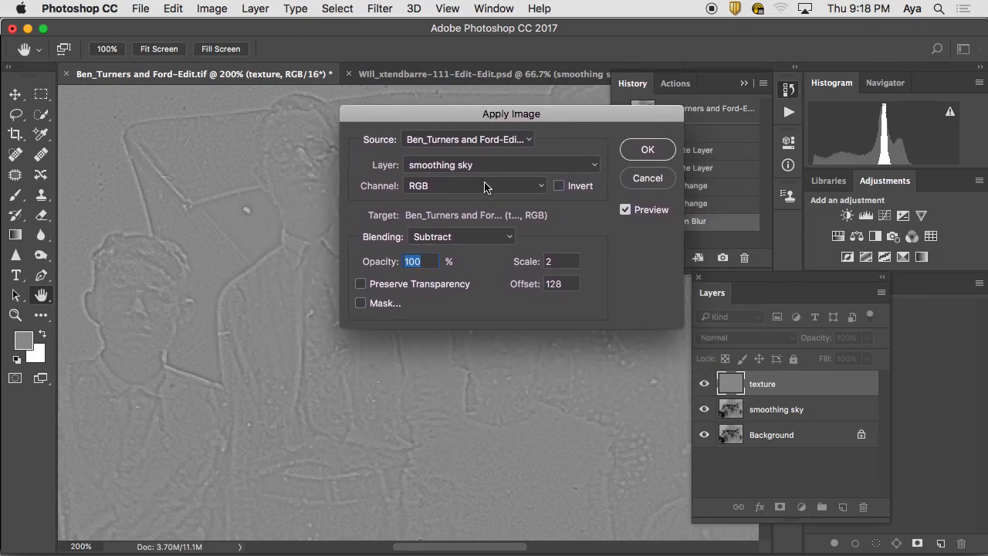
left_click(558, 263)
type("1")
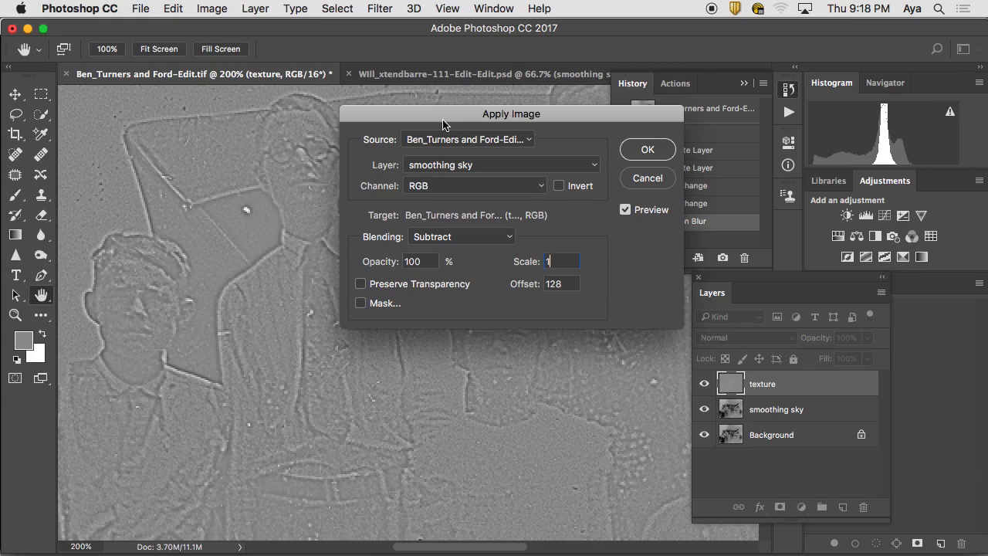
left_click_drag(443, 121, 415, 174)
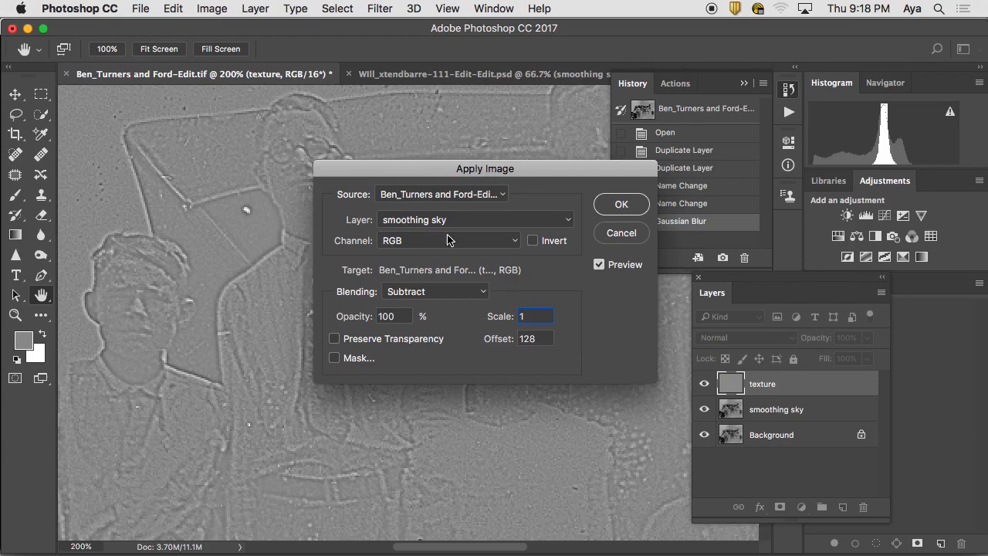
left_click(622, 216)
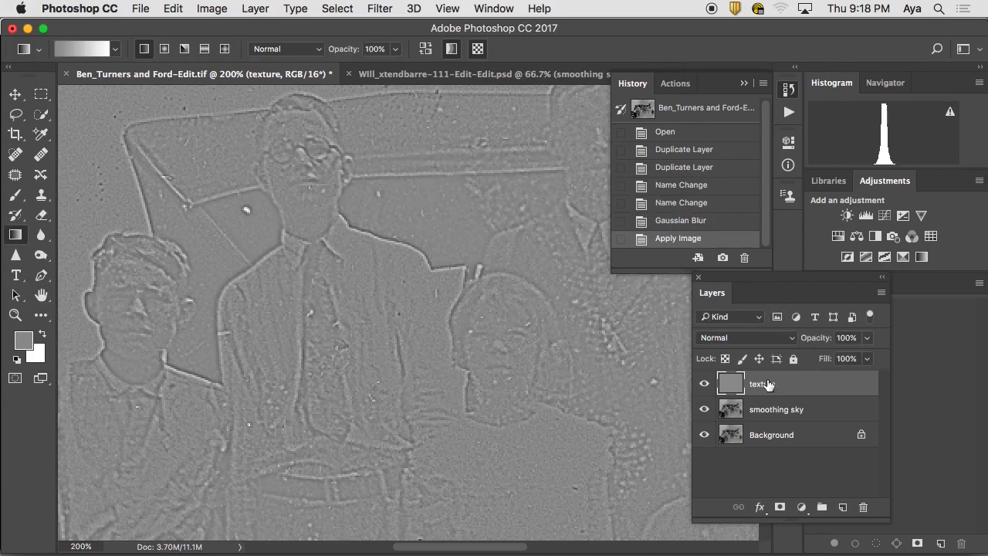
- Set the texture layer's blend mode to Linear Light and compare the photo with that layer hidden and shown
left_click_drag(748, 284, 633, 210)
left_click(655, 266)
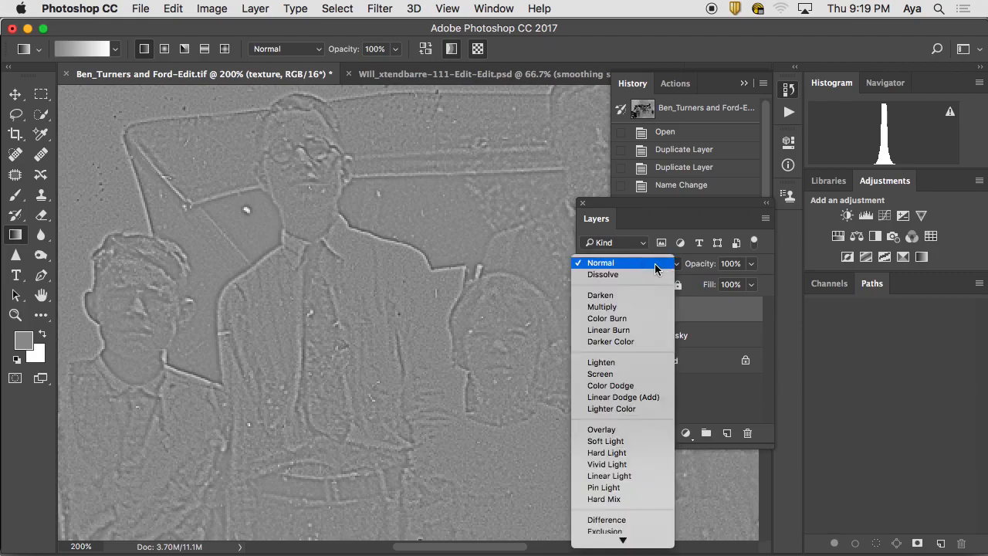
left_click(639, 477)
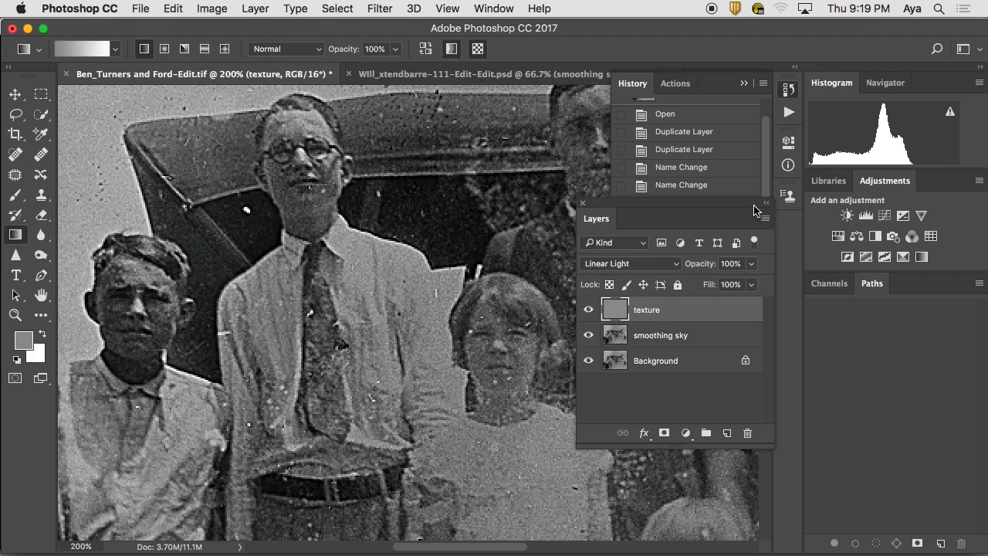
key("super+minus")
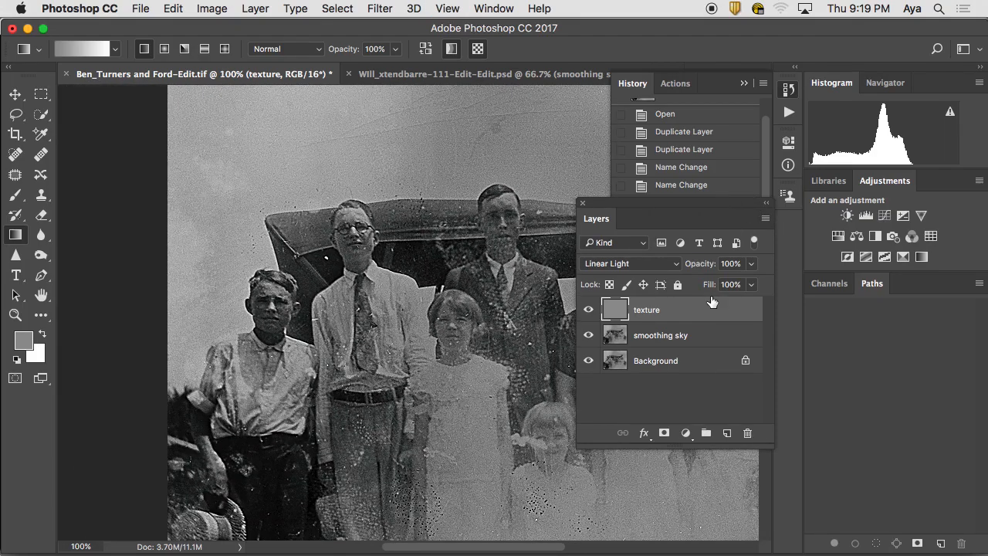
left_click(588, 311)
left_click(588, 311)
left_click(587, 311)
left_click(588, 311)
- Reduce the texture layer's opacity to 79%
left_click(658, 337)
left_click(655, 312)
left_click(751, 267)
left_click_drag(752, 283, 739, 283)
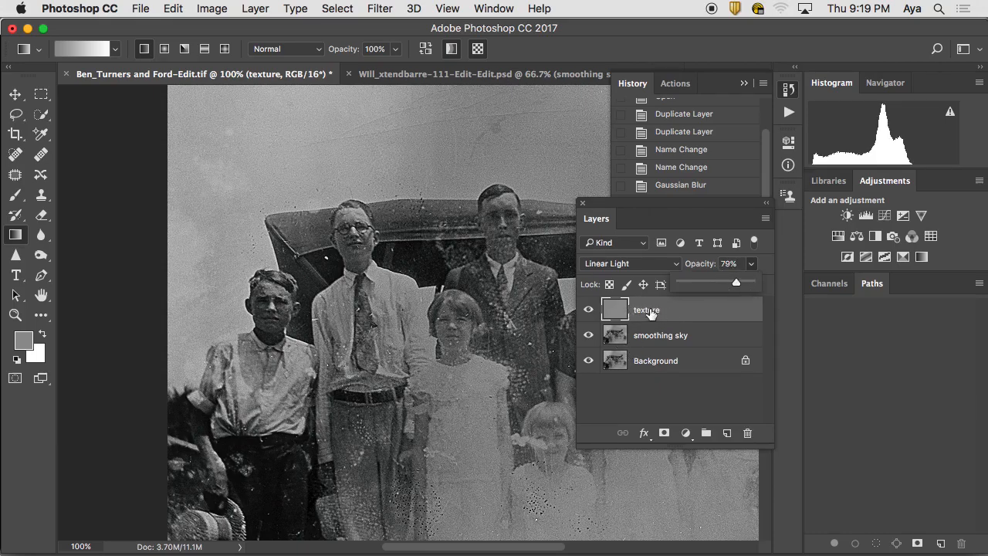
- On the smoothing sky layer, blend away the pale patches in the photo's upper-left sky with the Mixer Brush
left_click(662, 344)
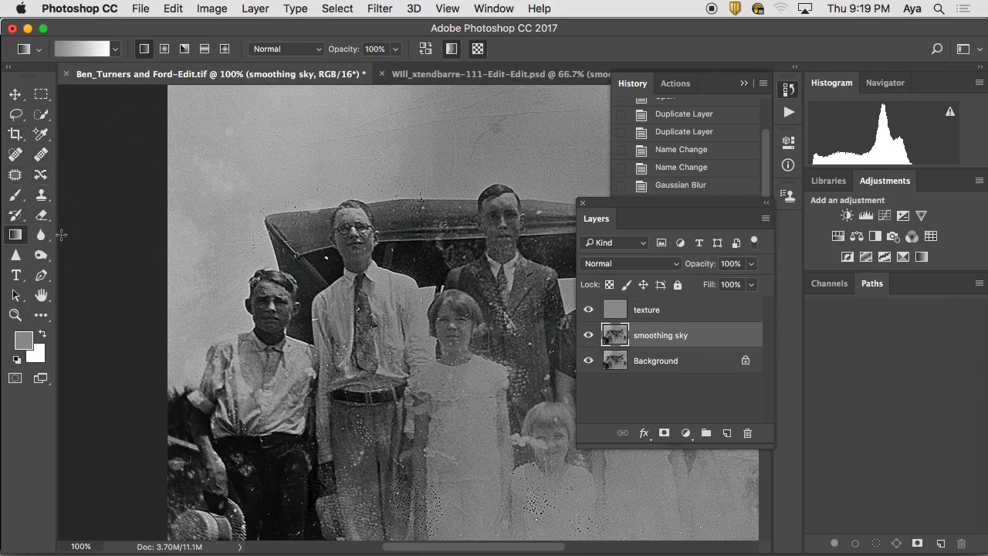
key("b")
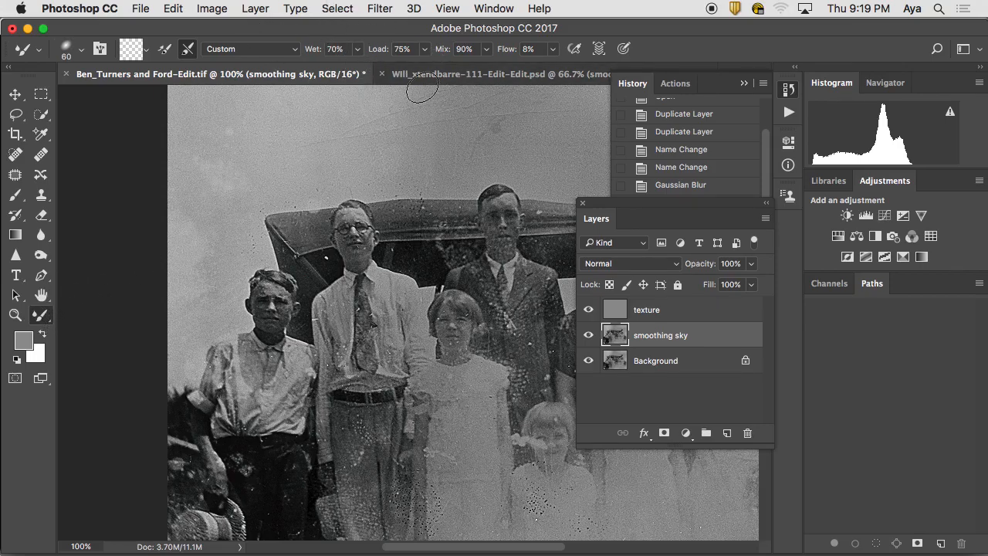
key("super+plus")
left_click_drag(152, 163, 435, 234)
left_click(435, 234)
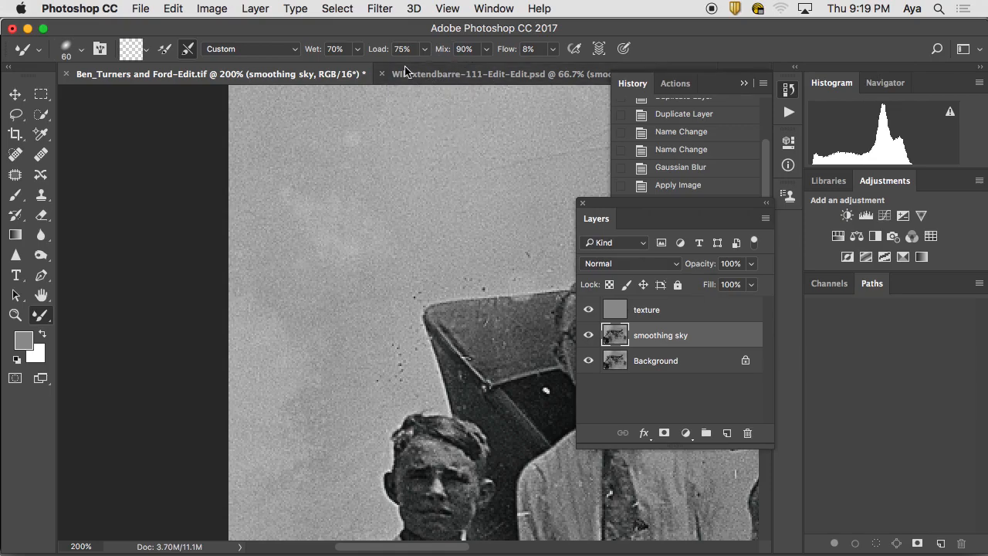
mouse_move(369, 115)
left_mouse_down()
mouse_move(281, 152)
mouse_move(306, 155)
mouse_move(369, 127)
mouse_move(315, 156)
mouse_move(368, 215)
mouse_move(302, 256)
mouse_move(388, 237)
mouse_move(399, 254)
mouse_move(424, 178)
mouse_move(371, 152)
mouse_move(299, 150)
mouse_move(302, 189)
mouse_move(278, 180)
mouse_move(275, 190)
mouse_move(338, 232)
left_mouse_up()
mouse_move(359, 149)
left_mouse_down()
mouse_move(293, 144)
mouse_move(354, 216)
mouse_move(271, 215)
mouse_move(389, 226)
mouse_move(353, 231)
left_mouse_up()
mouse_move(272, 256)
left_mouse_down()
mouse_move(237, 348)
mouse_move(297, 364)
mouse_move(255, 395)
mouse_move(335, 303)
mouse_move(258, 379)
mouse_move(232, 347)
left_mouse_up()
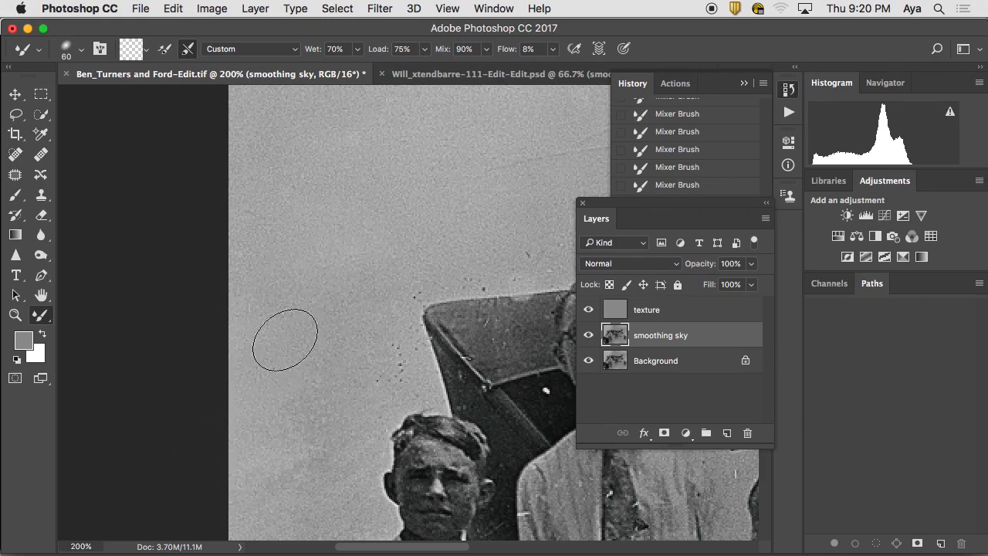
- Smooth the sky down the photo's left edge, beside the boy's head and shoulder, with the Mixer Brush
mouse_move(260, 342)
left_mouse_down()
mouse_move(237, 370)
mouse_move(257, 321)
mouse_move(288, 289)
mouse_move(225, 327)
mouse_move(245, 367)
mouse_move(293, 392)
mouse_move(272, 428)
mouse_move(347, 416)
mouse_move(299, 429)
mouse_move(288, 459)
mouse_move(261, 491)
left_mouse_up()
mouse_move(344, 392)
left_mouse_down()
mouse_move(283, 468)
mouse_move(260, 470)
mouse_move(281, 483)
mouse_move(260, 463)
mouse_move(264, 424)
mouse_move(280, 430)
mouse_move(263, 519)
left_mouse_up()
scroll(388, 262, "down", 5)
mouse_move(353, 286)
left_mouse_down()
mouse_move(344, 352)
mouse_move(310, 358)
mouse_move(382, 345)
mouse_move(288, 413)
mouse_move(303, 376)
left_mouse_up()
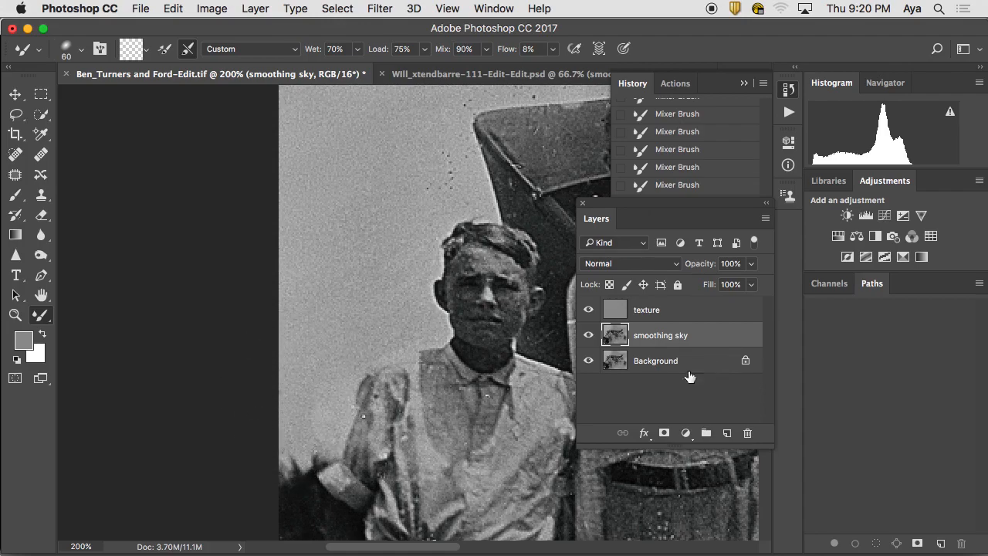
- Compare the smoothed sky with the original by hiding the texture and smoothing sky layers, and show both again
left_click_drag(598, 337, 599, 300)
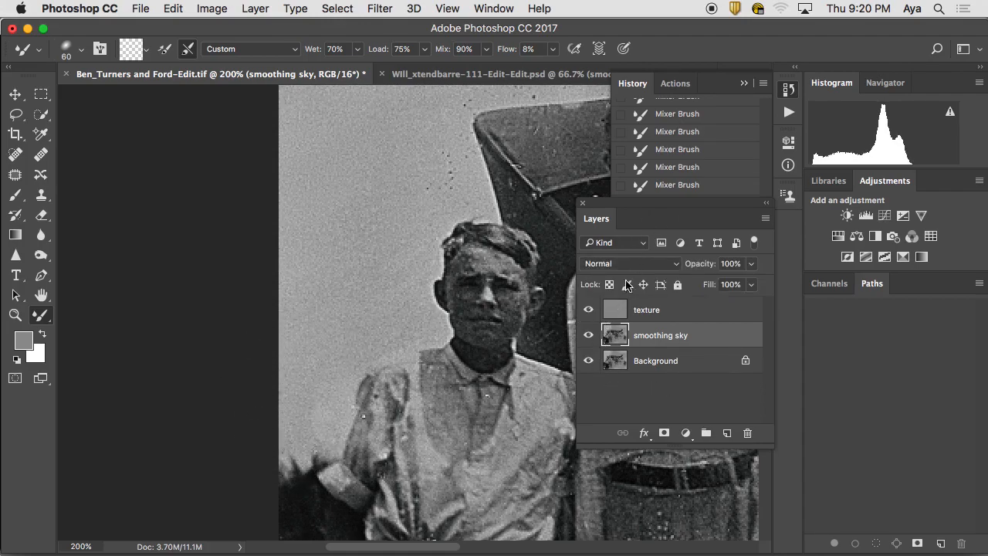
left_click(625, 401)
left_click(589, 309)
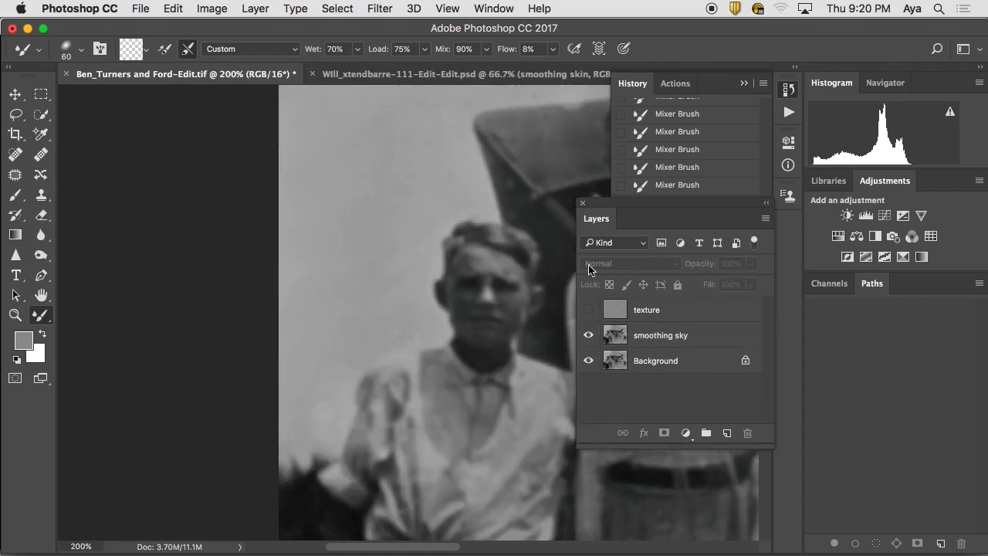
key("super+minus")
key("super+minus")
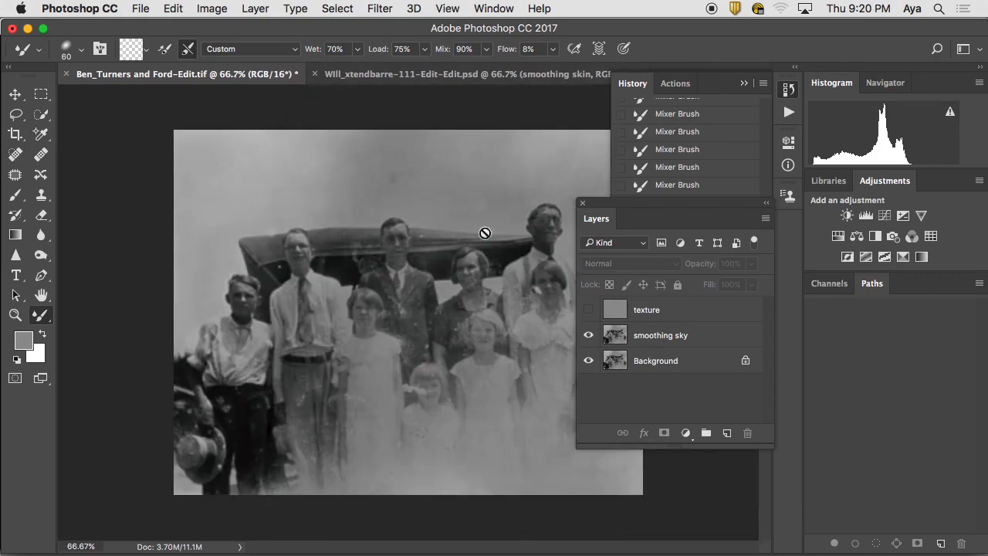
left_click(591, 335)
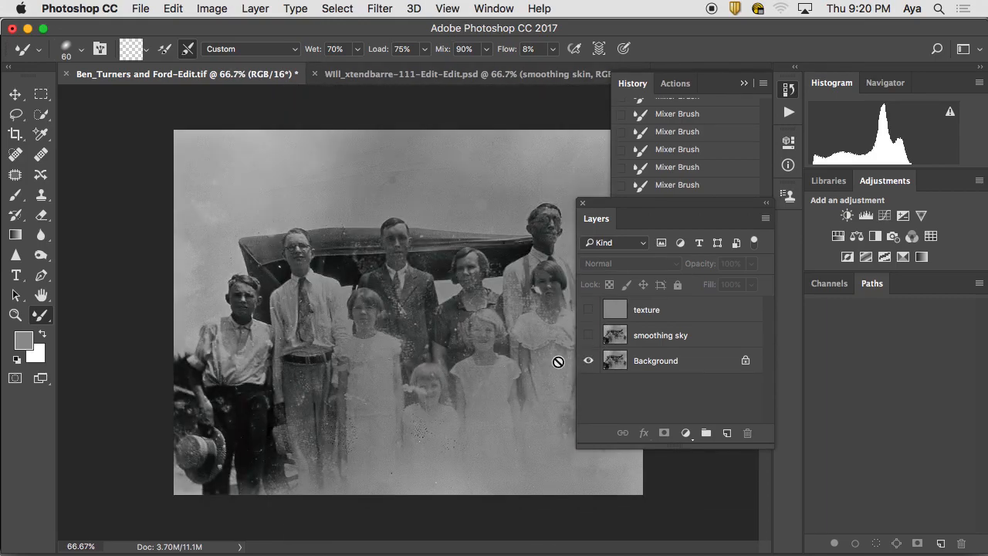
left_click(590, 335)
left_click(589, 309)
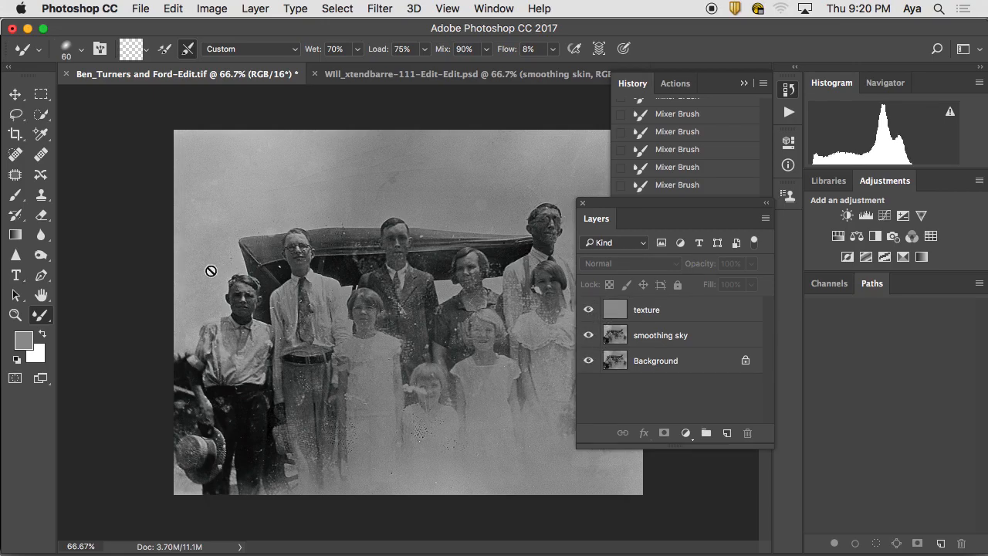
- Make the smoothing sky layer active and dab the Mixer Brush on the sky near the photo's right edge
key("super+plus")
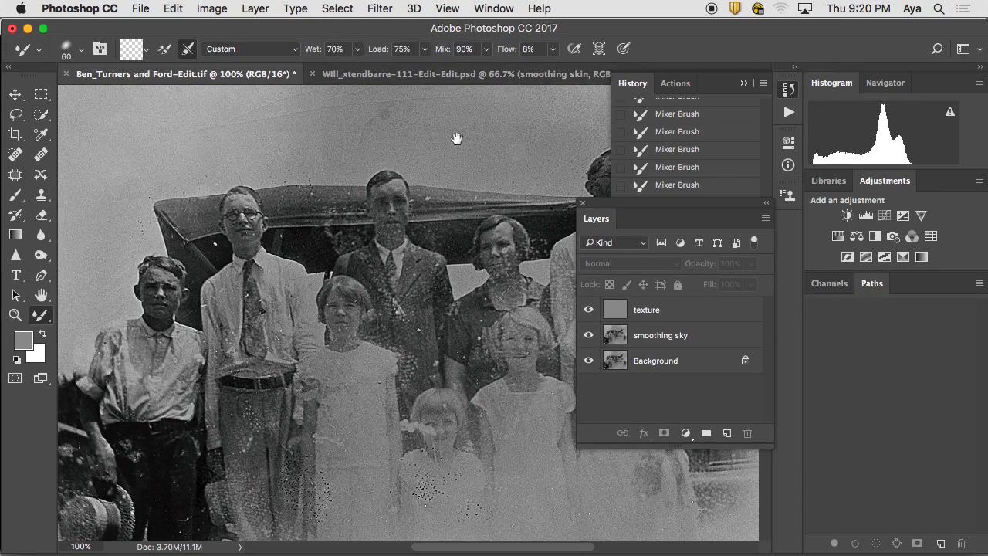
scroll(457, 139, "left", 5)
scroll(456, 138, "up", 2)
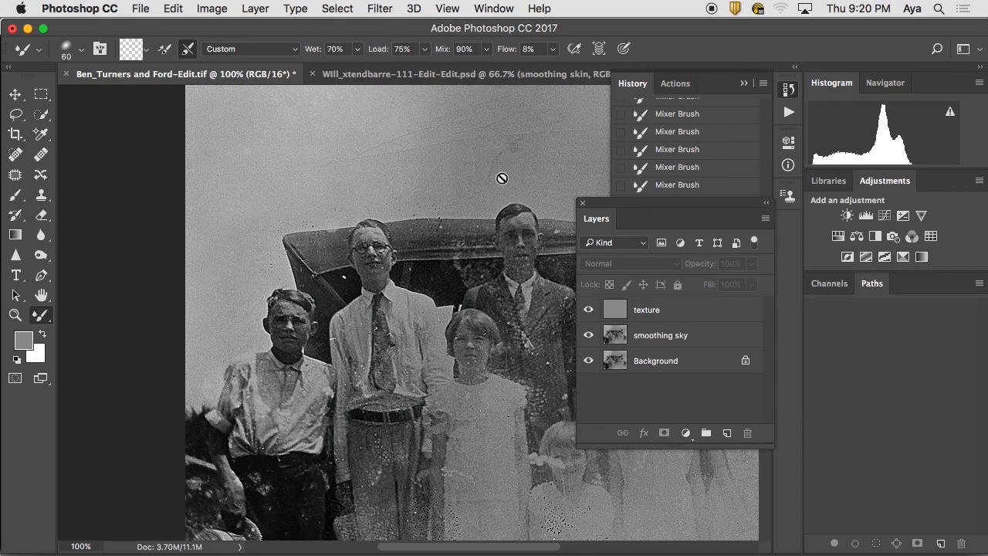
left_click_drag(564, 147, 254, 170)
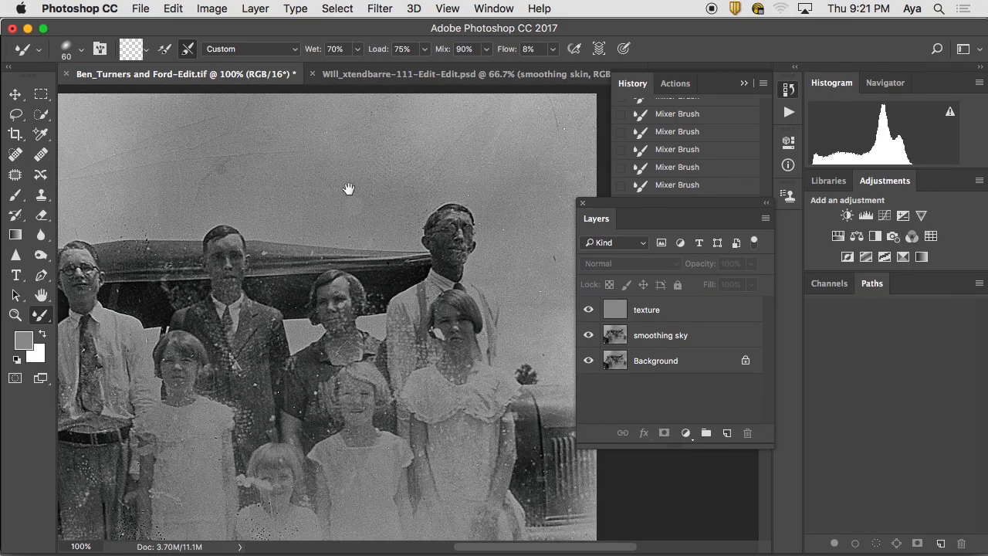
left_click_drag(509, 329, 409, 176)
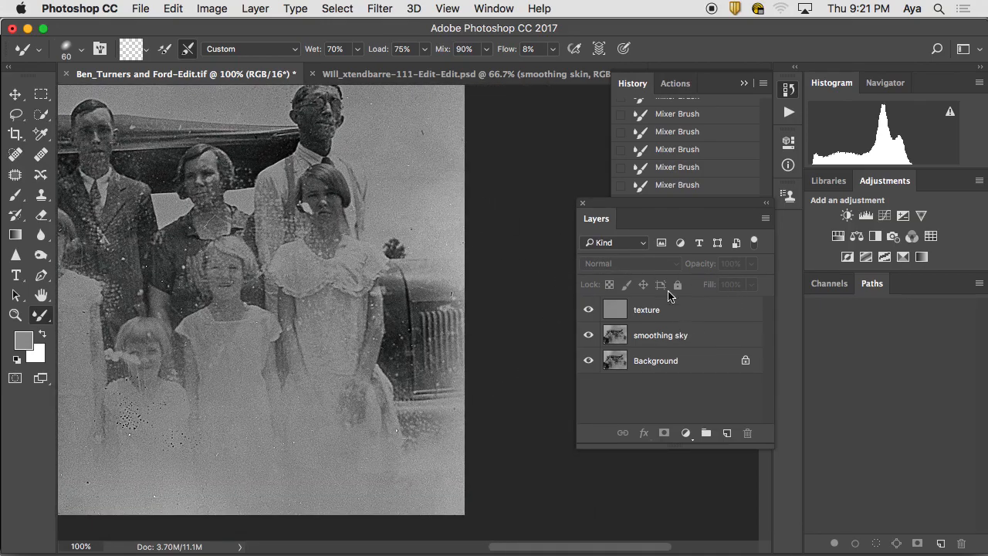
left_click(649, 335)
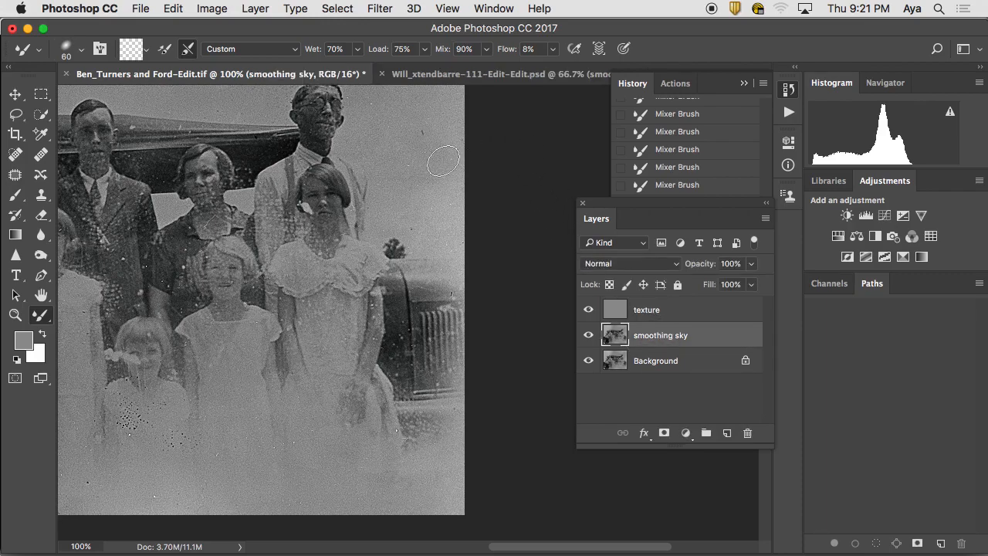
left_click_drag(393, 152, 316, 232)
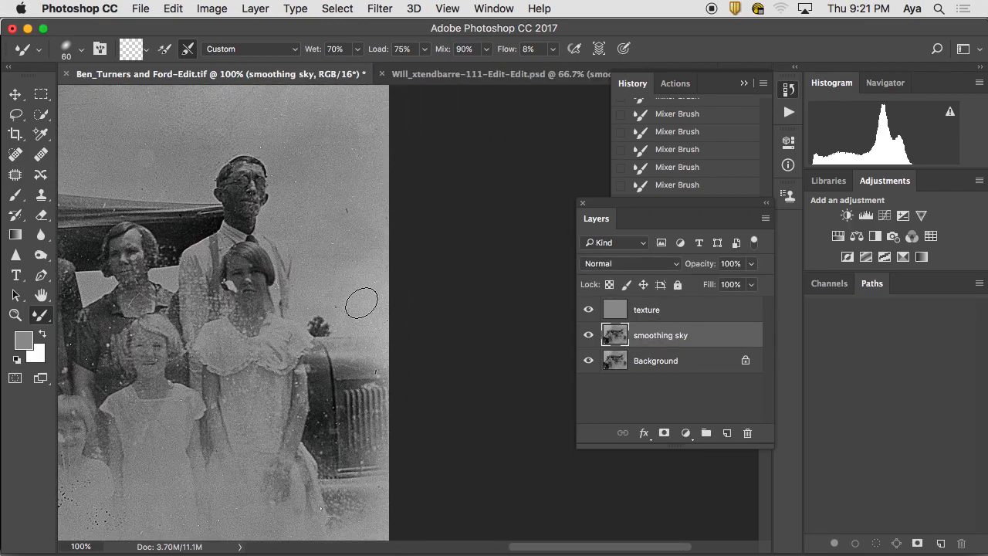
left_click_drag(371, 205, 376, 279)
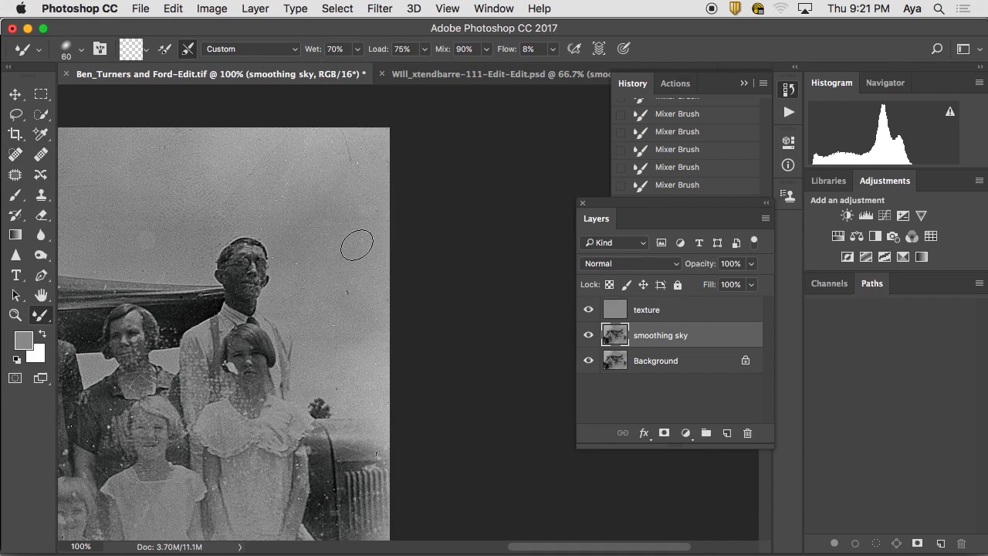
left_click(352, 205)
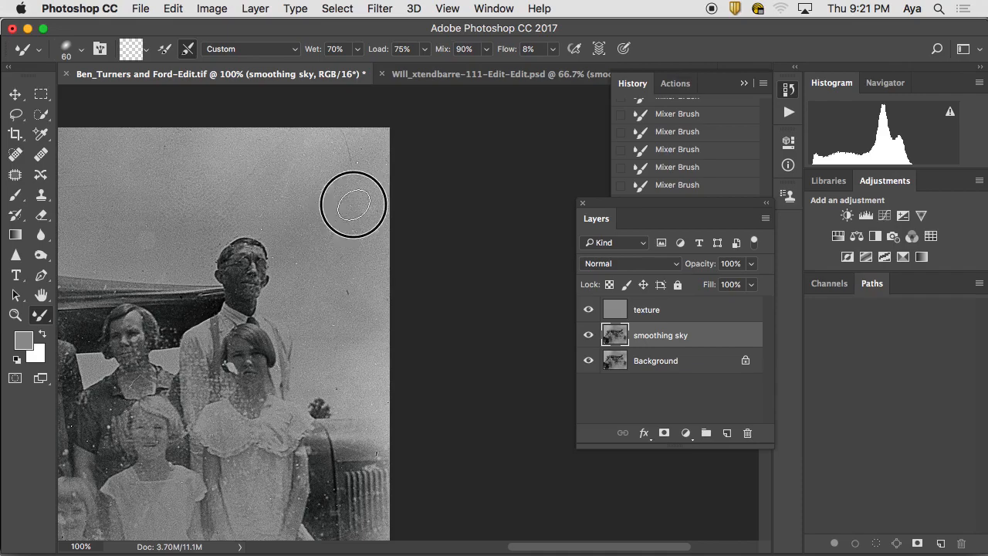
- Sample the grey of the sky near the photo's right edge as the Mixer Brush color
left_click(137, 52)
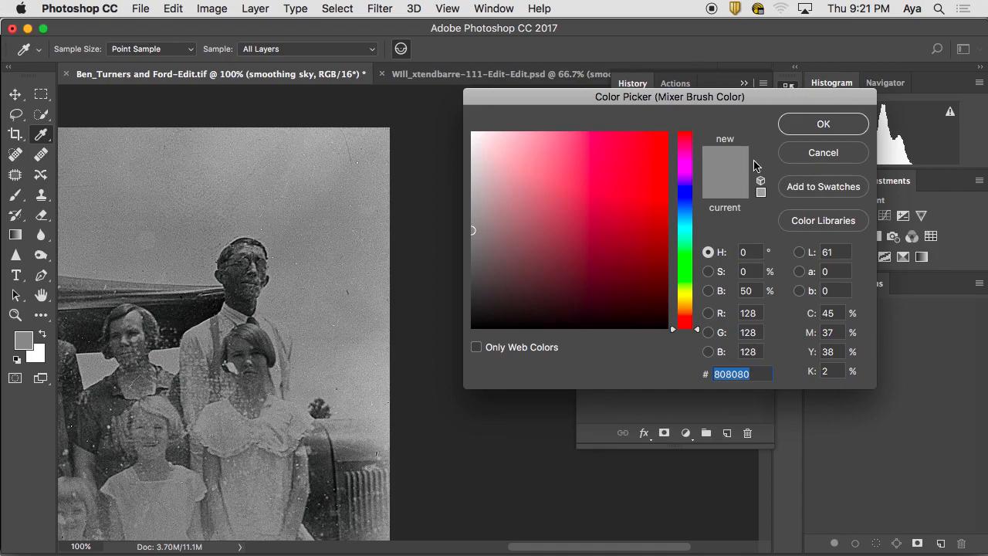
left_click(324, 197)
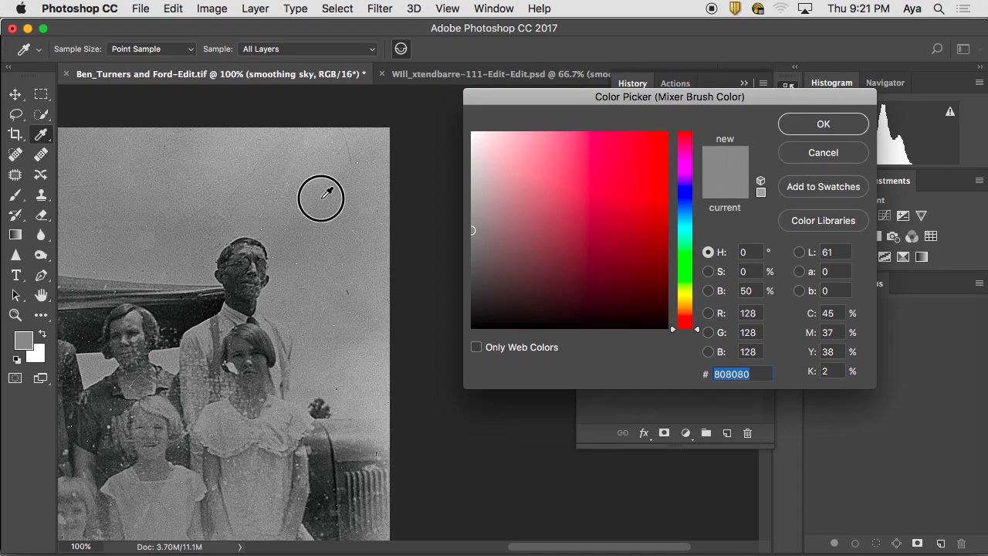
left_click(822, 125)
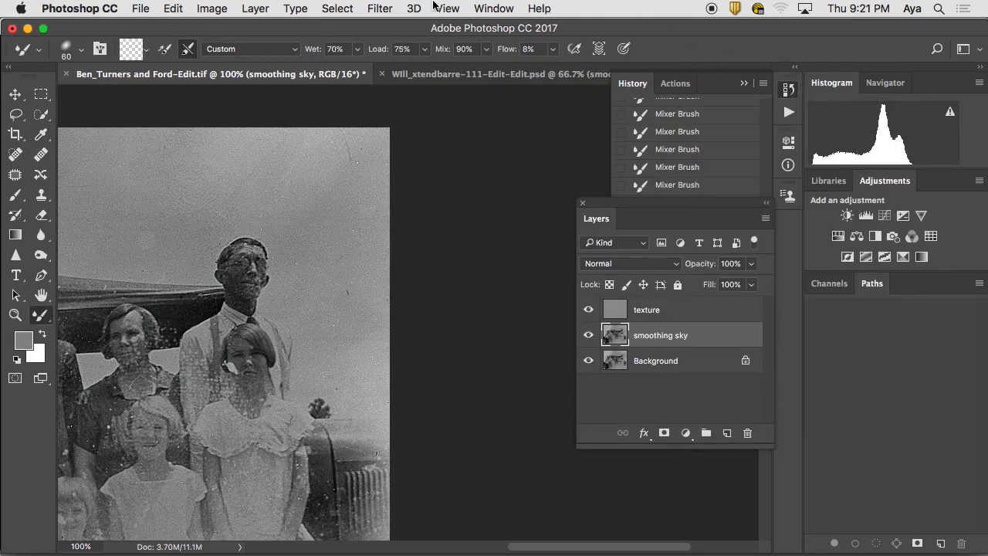
- Set the Mixer Brush to load after each stroke and lower its Mix to 40%
left_click(165, 50)
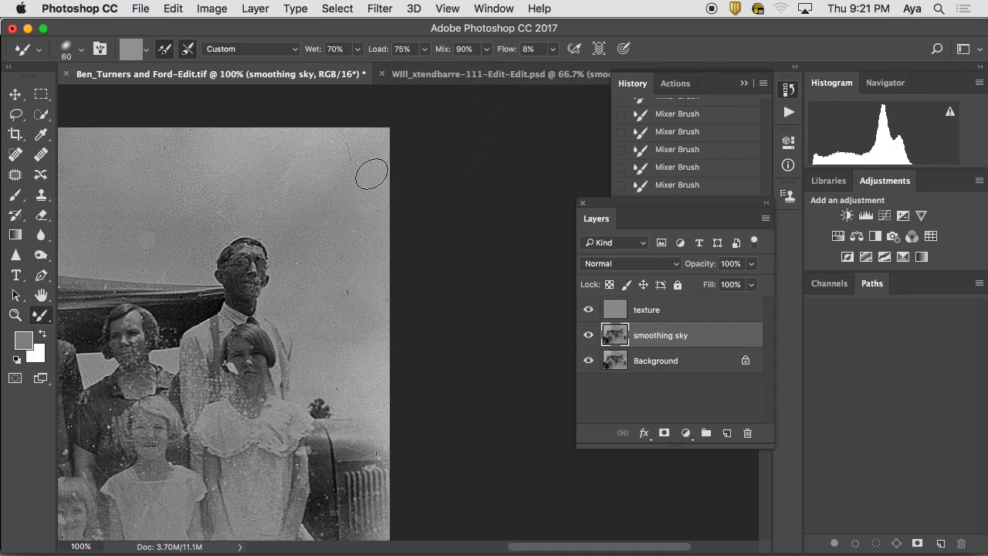
left_click(487, 49)
left_click_drag(486, 71, 447, 70)
- Smooth the sky along the photo's right edge with the Mixer Brush and check it with the texture layer hidden, then shown again
mouse_move(369, 359)
left_mouse_down()
mouse_move(378, 373)
mouse_move(391, 361)
mouse_move(384, 375)
left_mouse_up()
left_click(363, 155)
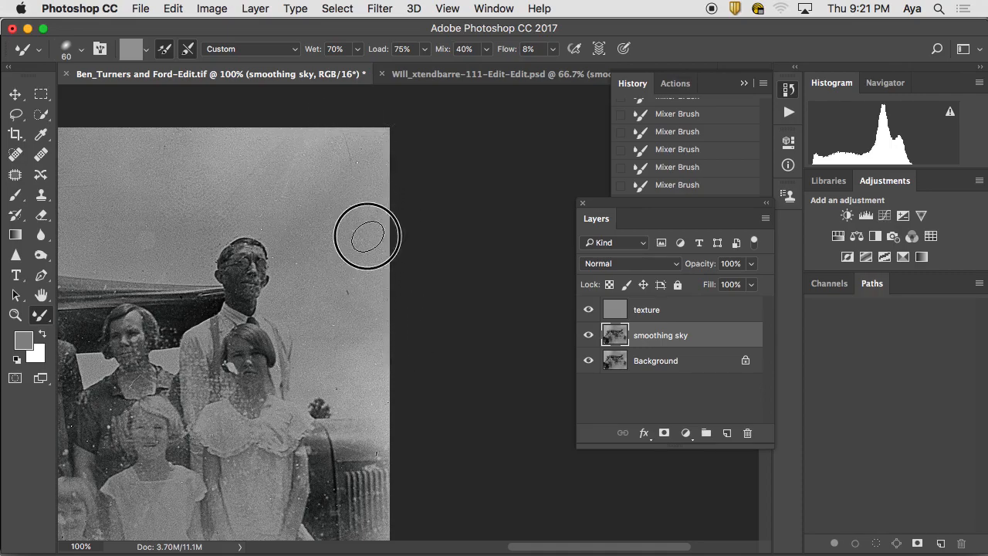
mouse_move(333, 123)
left_mouse_down()
mouse_move(321, 184)
mouse_move(303, 206)
left_mouse_up()
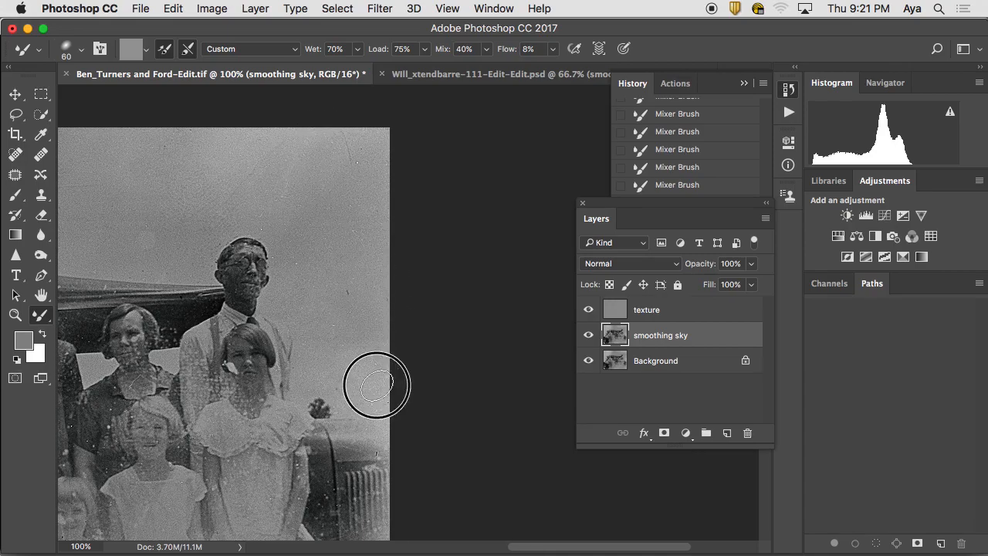
left_click(589, 309)
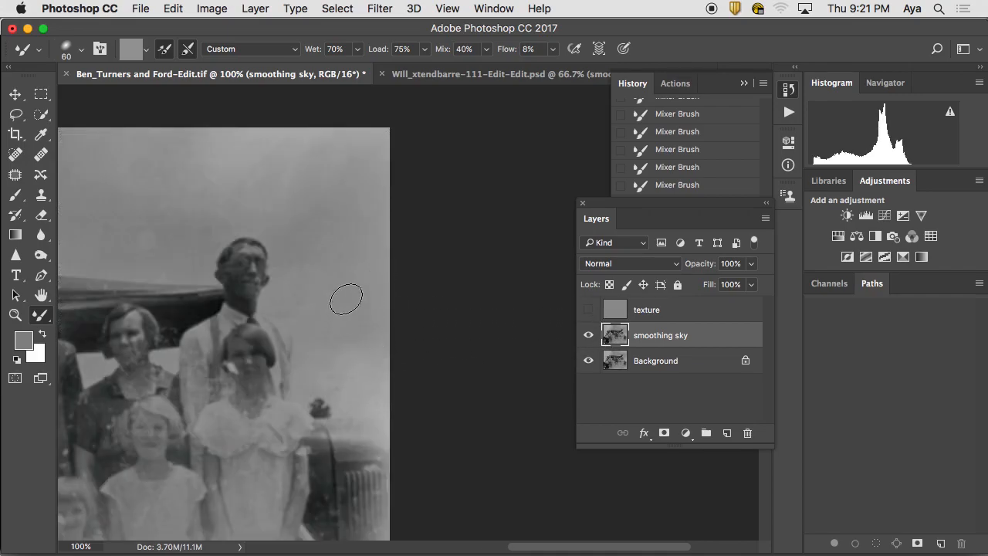
left_click(589, 309)
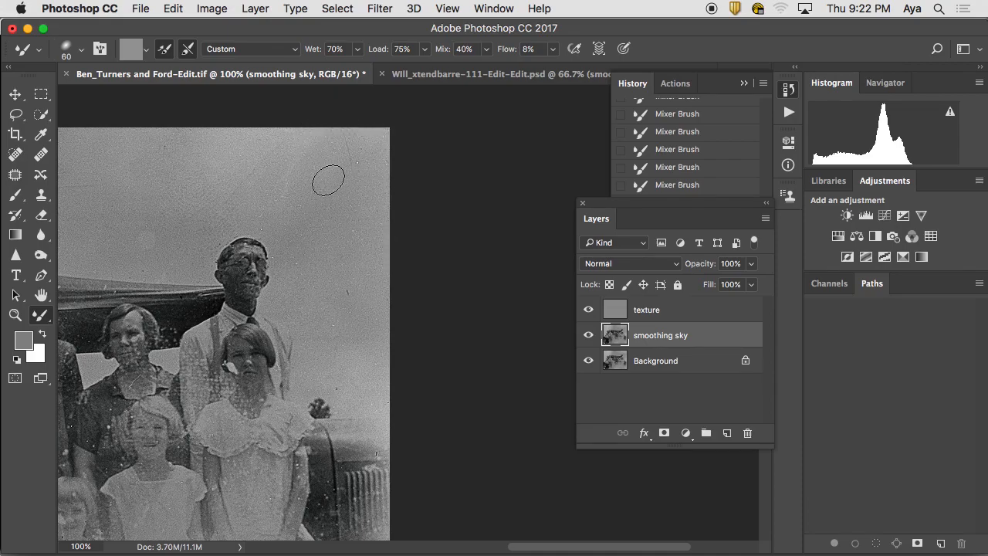
- Dab the sky near the photo's top edge above the car roof and enlarge the Mixer Brush to 150
left_click_drag(203, 223, 175, 200)
scroll(308, 224, "left", 5)
scroll(308, 224, "up", 1)
scroll(340, 201, "down", 4)
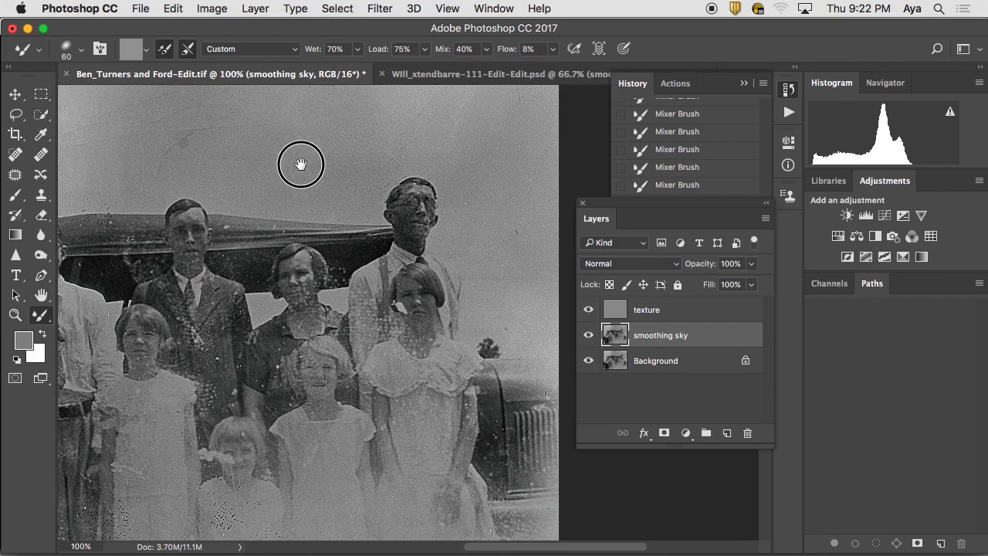
left_click_drag(304, 170, 416, 347)
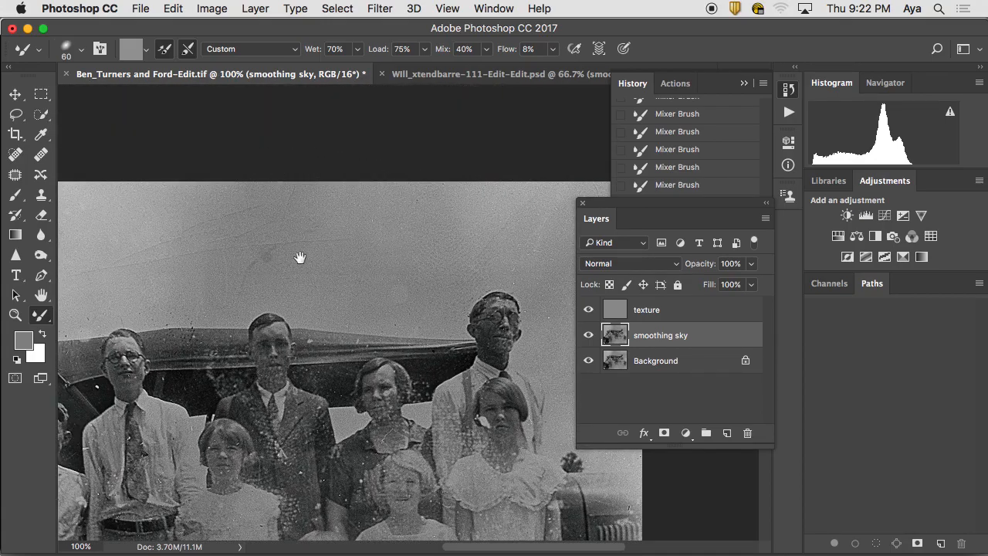
scroll(298, 257, "left", 5)
scroll(298, 258, "up", 1)
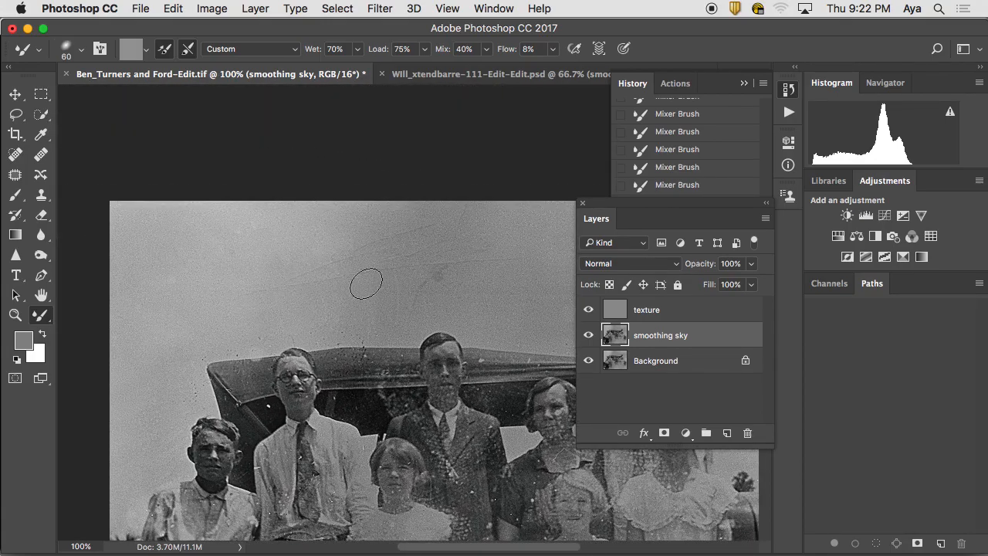
left_click(387, 229)
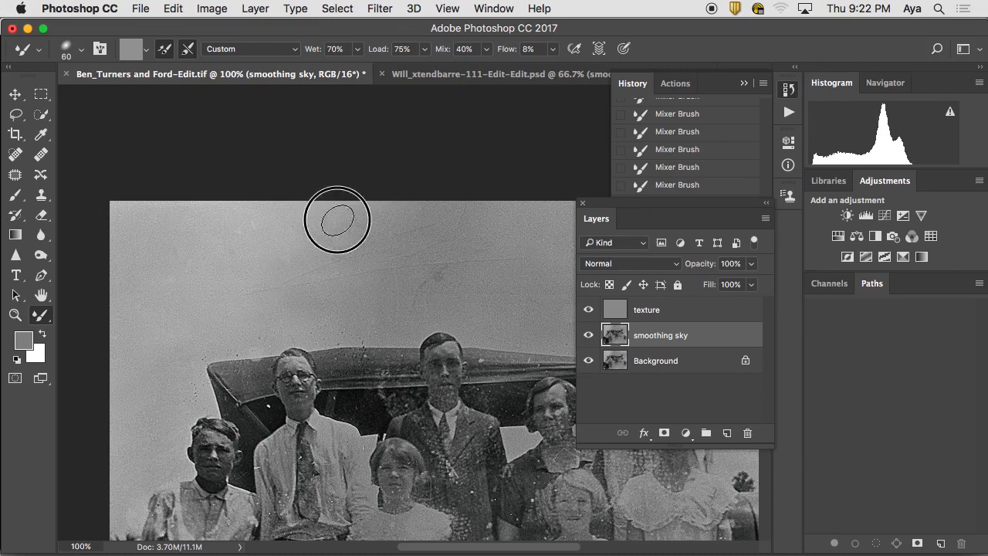
key("bracketright")
key("bracketright")
key("bracketright")
key("bracketright")
key("bracketright")
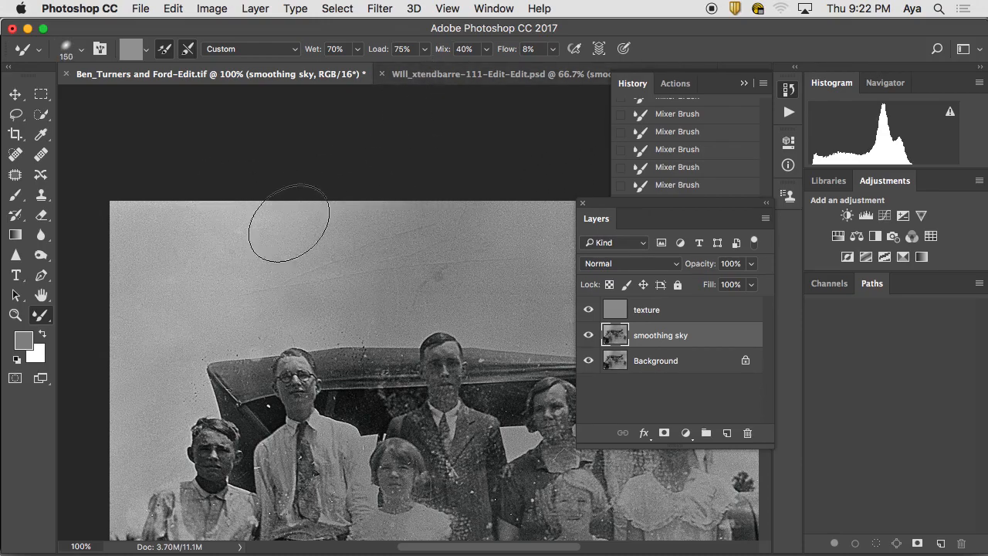
key("bracketright")
- Smooth the sky from the photo's upper-left corner down its left edge and toward the car roof with the Mixer Brush
left_click(220, 226)
left_click(138, 324)
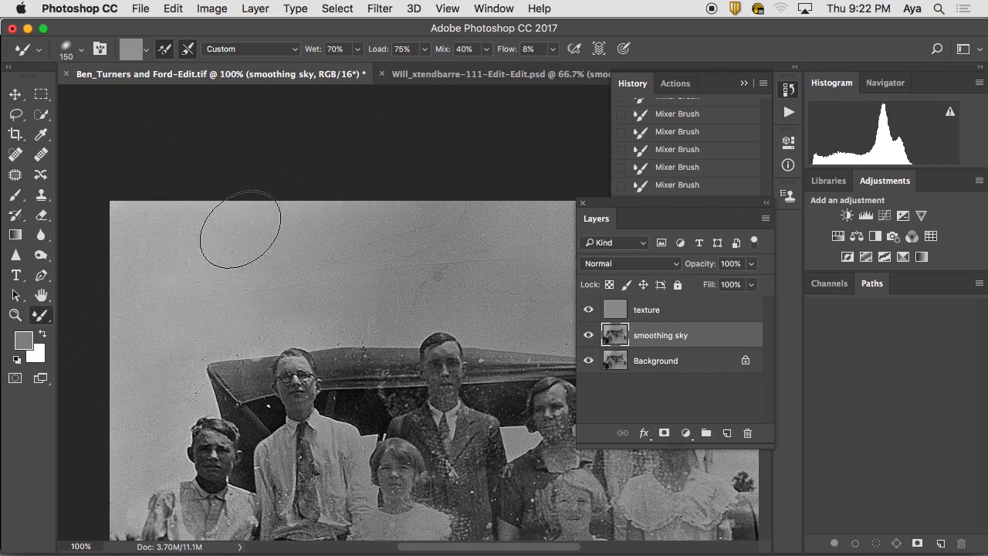
mouse_move(147, 301)
left_mouse_down()
mouse_move(209, 328)
mouse_move(143, 320)
left_mouse_up()
mouse_move(232, 254)
left_mouse_down()
mouse_move(258, 221)
mouse_move(100, 286)
mouse_move(139, 305)
left_mouse_up()
left_click_drag(120, 371, 122, 411)
mouse_move(176, 346)
left_mouse_down()
mouse_move(157, 353)
mouse_move(260, 313)
left_mouse_up()
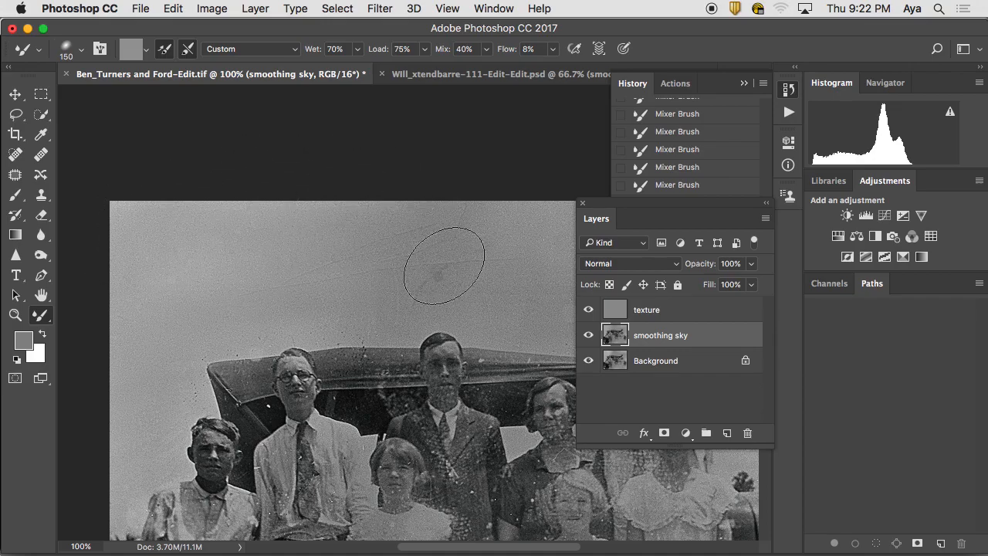
- Blend the sky above the car roof and around the upper-left corner with more Mixer Brush strokes
left_click_drag(397, 284, 461, 184)
left_click(188, 376)
left_click(164, 405)
left_click_drag(331, 154, 263, 273)
left_click(142, 218)
left_click(227, 308)
left_click(154, 212)
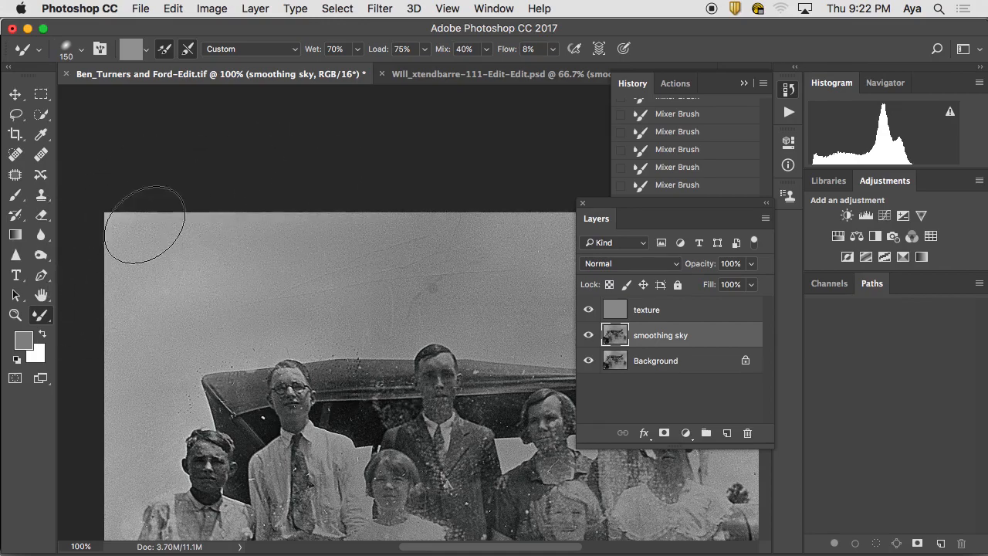
left_click(104, 381)
left_click_drag(588, 338, 600, 323)
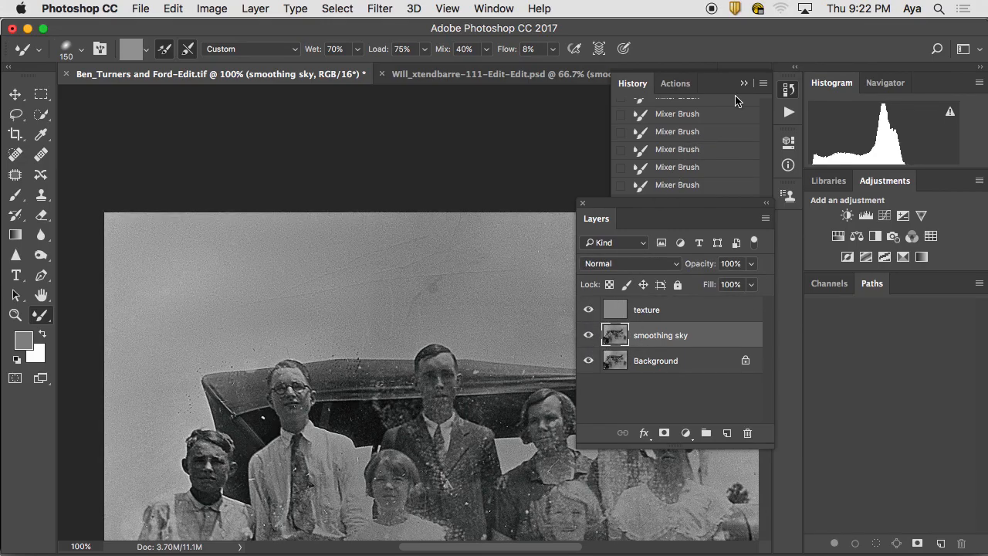
- View the whole photo in full screen mode and compare the smoothed sky with the original by toggling the texture and smoothing sky layers
key("super+minus")
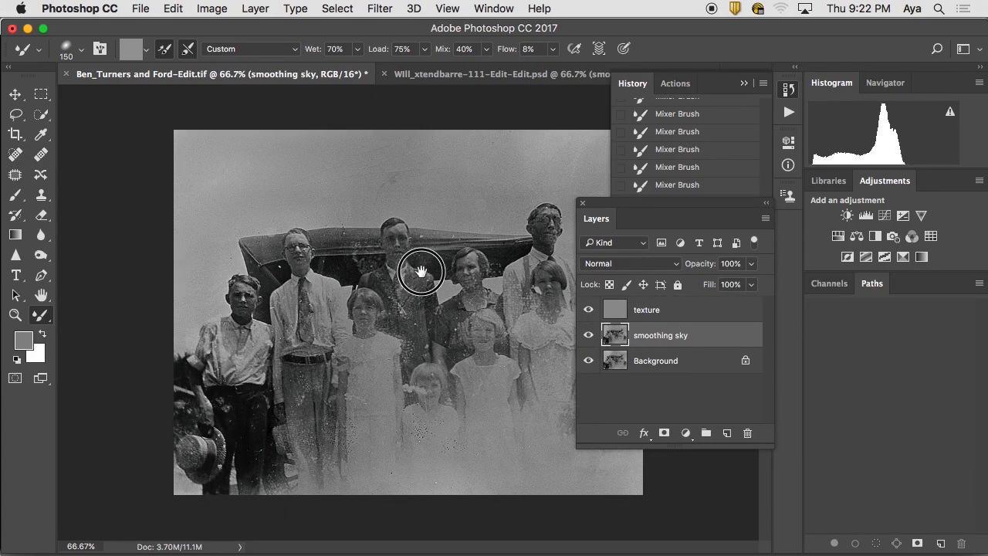
key("f")
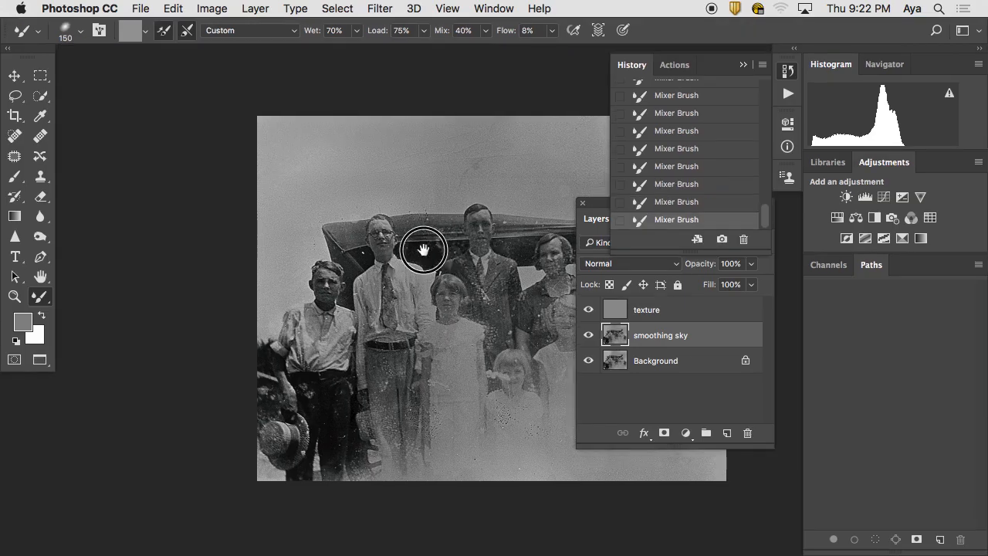
left_click_drag(419, 247, 282, 209)
left_click(586, 309)
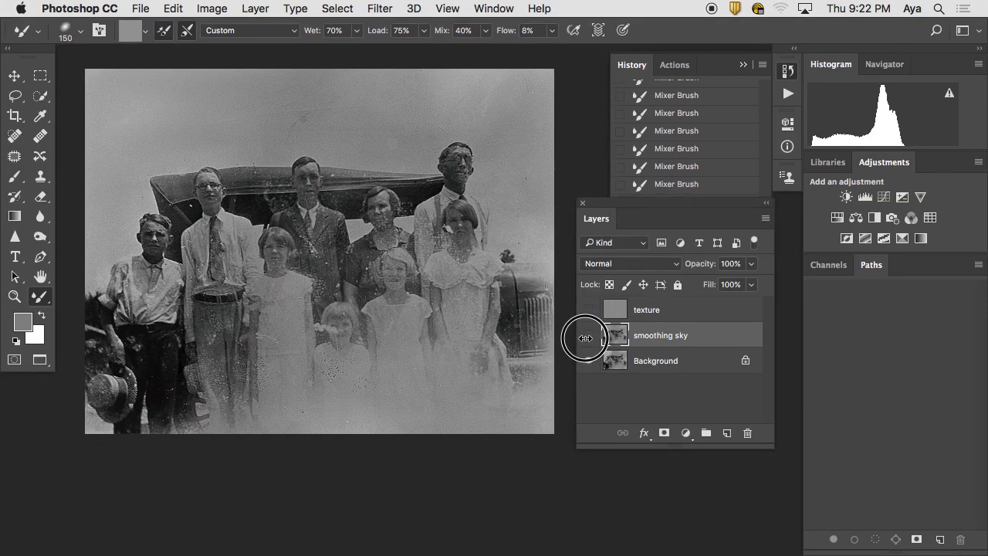
left_click(580, 335)
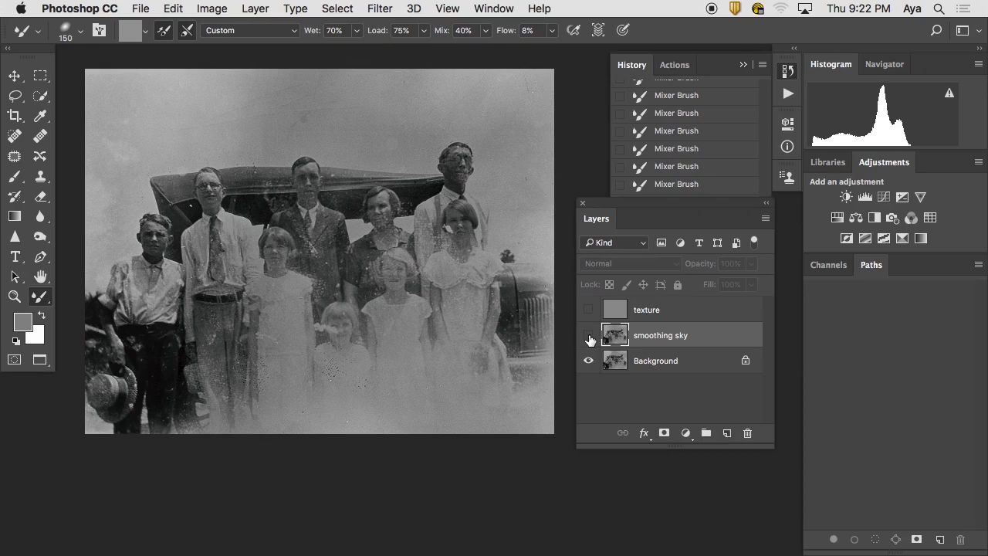
left_click(588, 336)
left_click(588, 309)
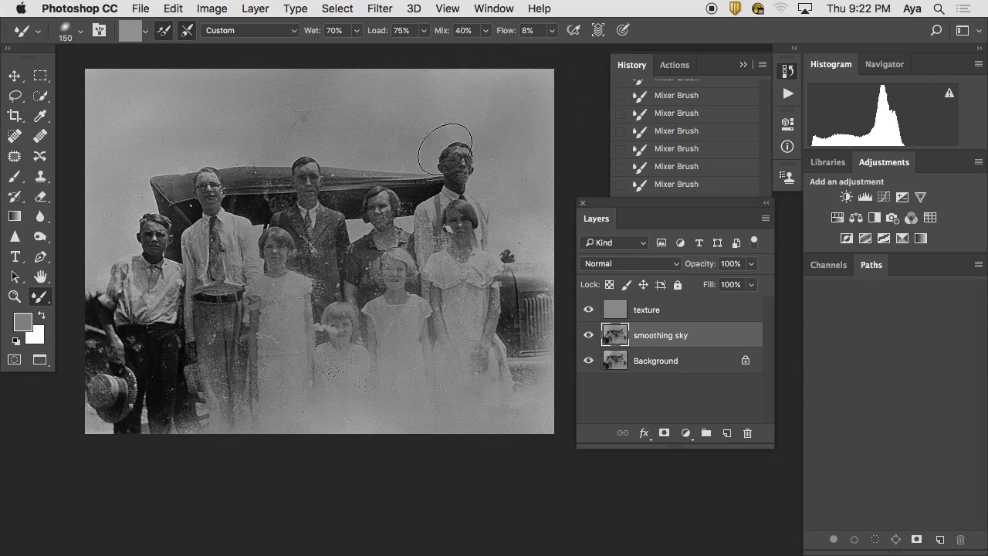
- Brush over the sky in the photo's upper-left corner and beside the boy's shoulder with the Mixer Brush
mouse_move(116, 120)
left_mouse_down()
mouse_move(172, 160)
mouse_move(148, 113)
mouse_move(194, 122)
mouse_move(143, 163)
mouse_move(239, 134)
mouse_move(94, 177)
mouse_move(221, 126)
left_mouse_up()
left_click(177, 129)
left_click_drag(115, 148, 119, 123)
mouse_move(91, 231)
left_mouse_down()
mouse_move(91, 190)
mouse_move(126, 210)
left_mouse_up()
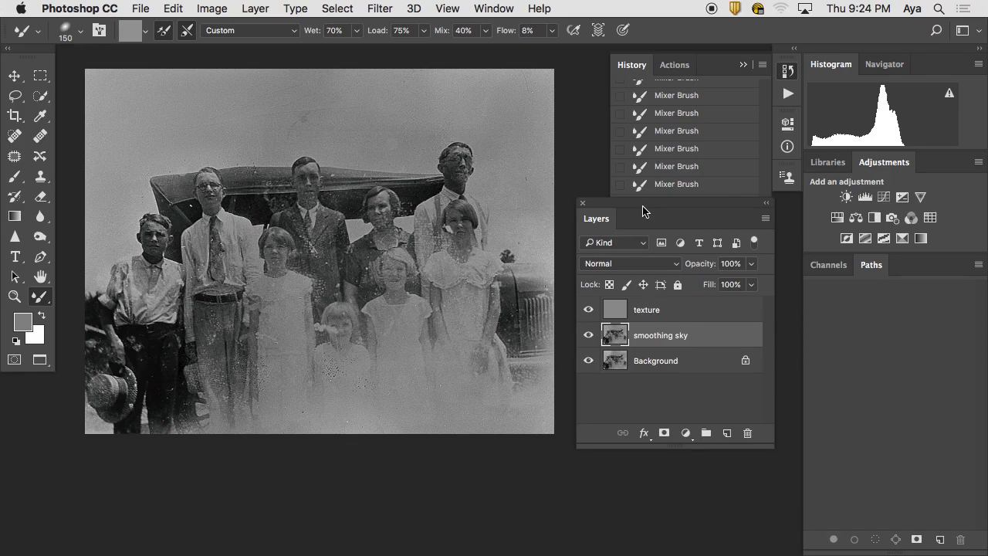
- Compare the photo with and without the texture layer, leave it shown and make it the active layer
left_click(589, 310)
left_click(590, 310)
left_click(590, 310)
left_click(660, 320)
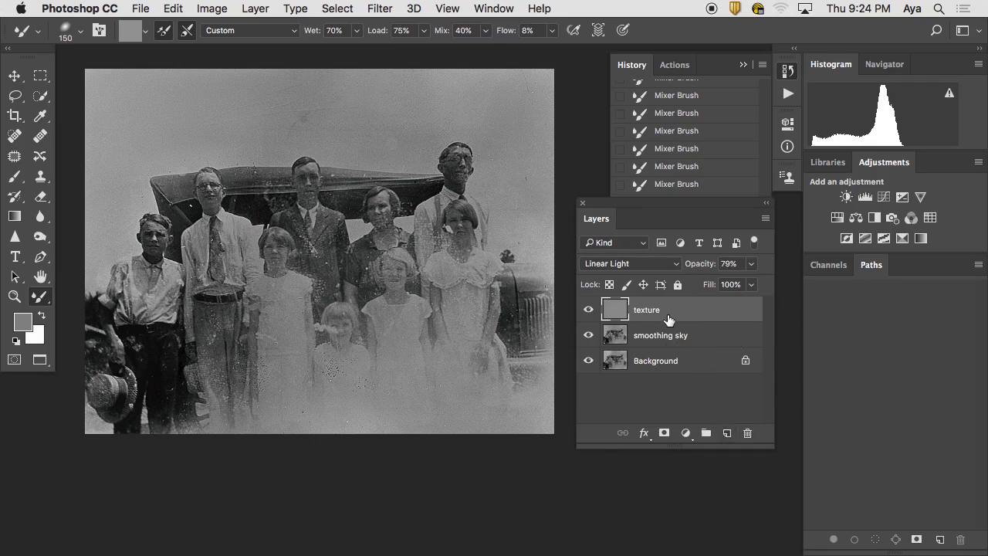
- Duplicate the Background layer to the top of the layer stack and name the copy texture2
left_click_drag(672, 365, 670, 307)
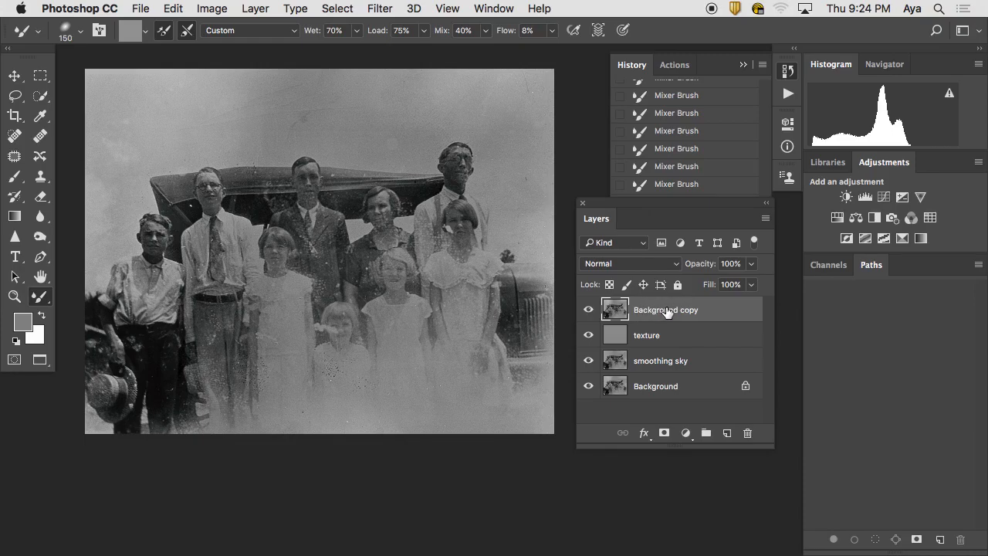
double_click(664, 312)
type("texture2")
left_click(695, 317)
- Open Apply Image for texture2 with smoothing sky as the source layer and keep the Subtract blending
left_click(171, 9)
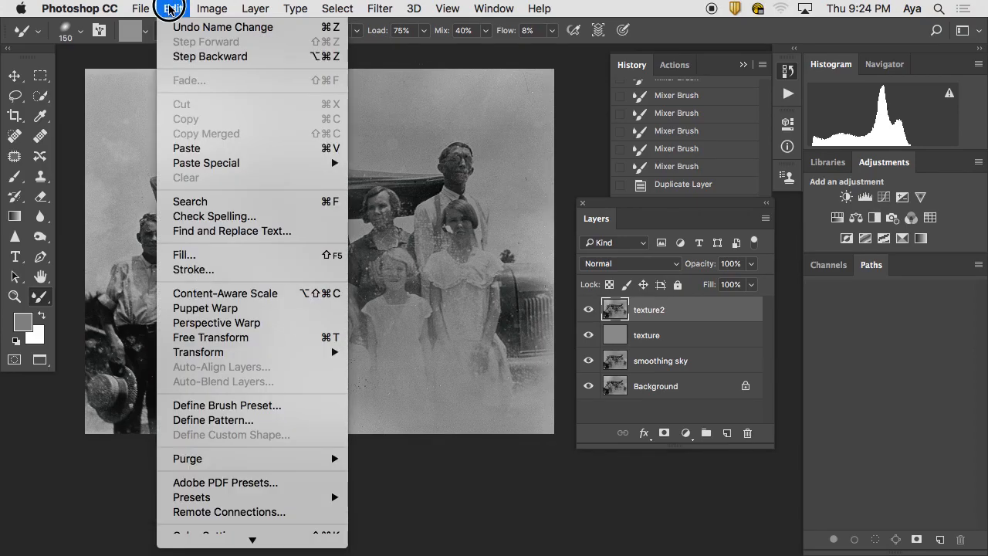
mouse_move(195, 10)
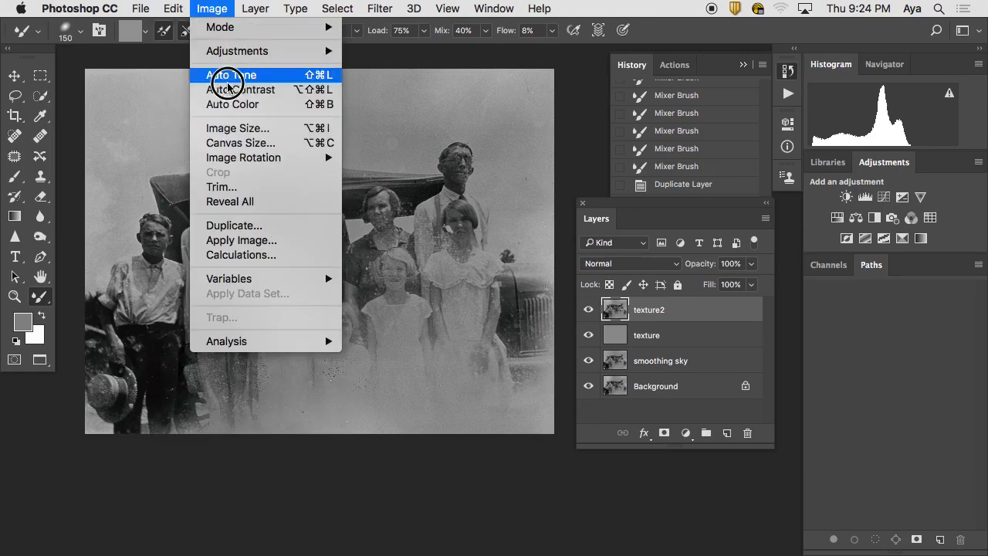
left_click(263, 240)
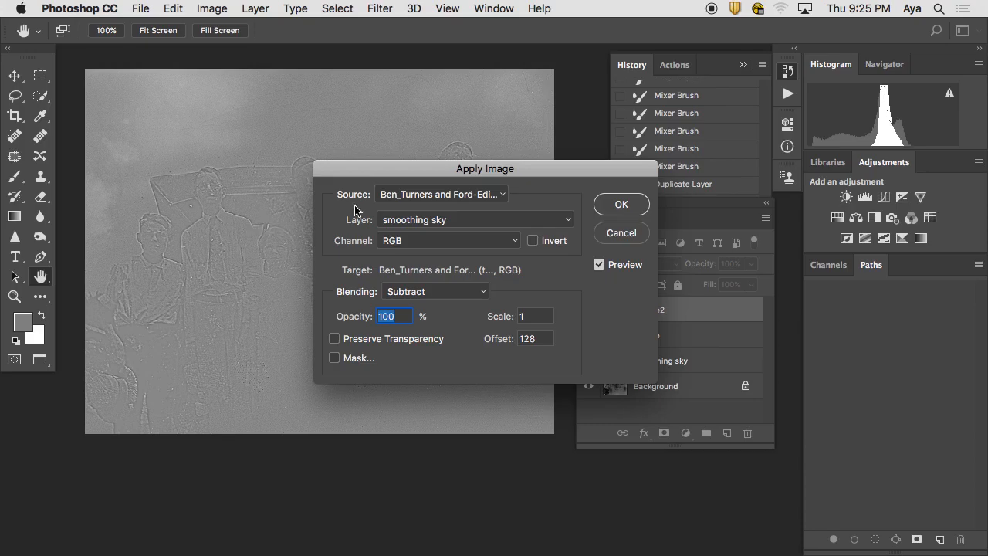
left_click_drag(370, 170, 316, 106)
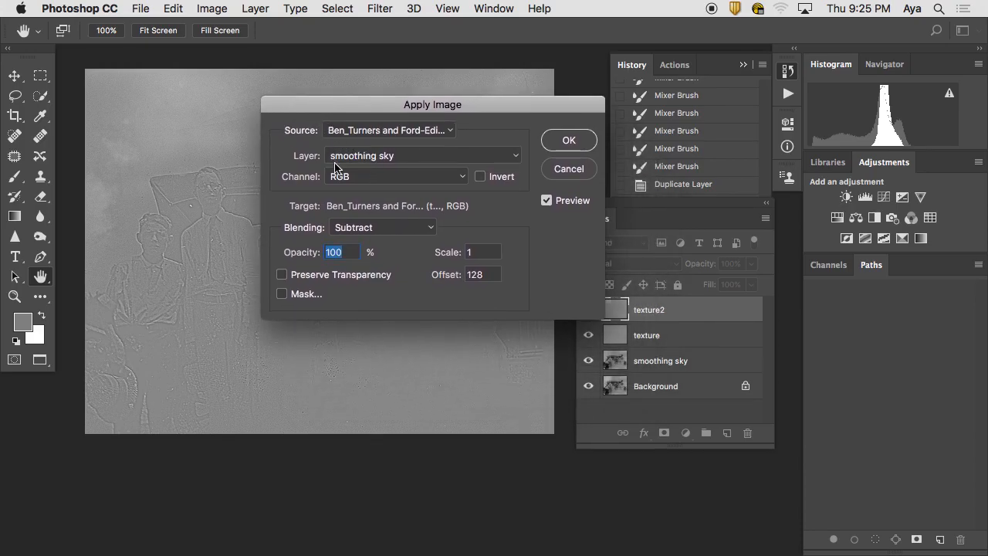
left_click_drag(421, 112, 386, 106)
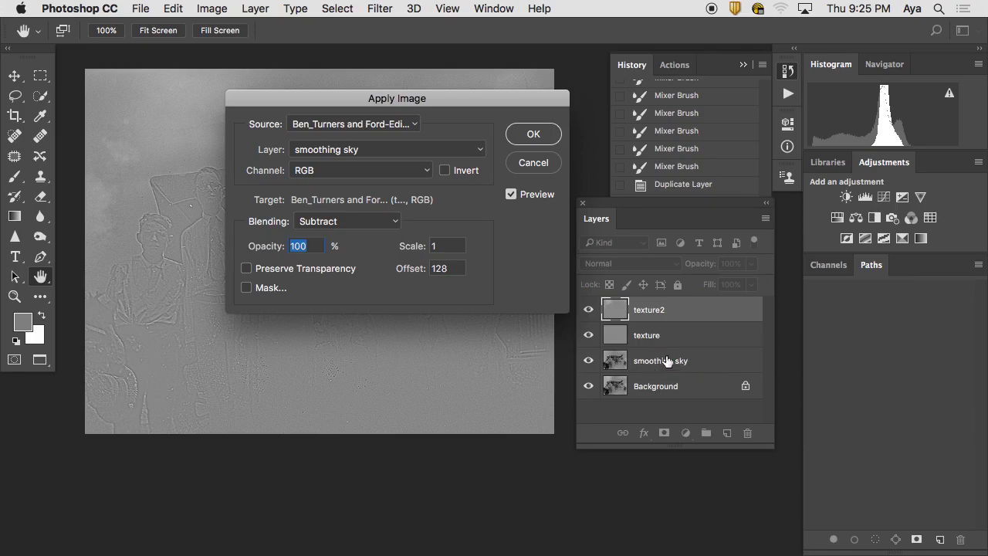
left_click(394, 221)
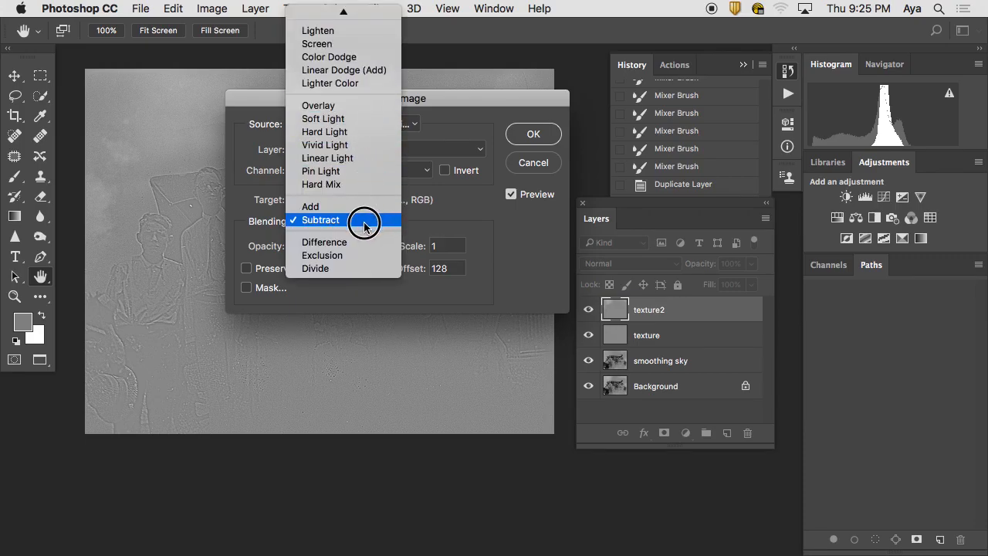
left_click(364, 223)
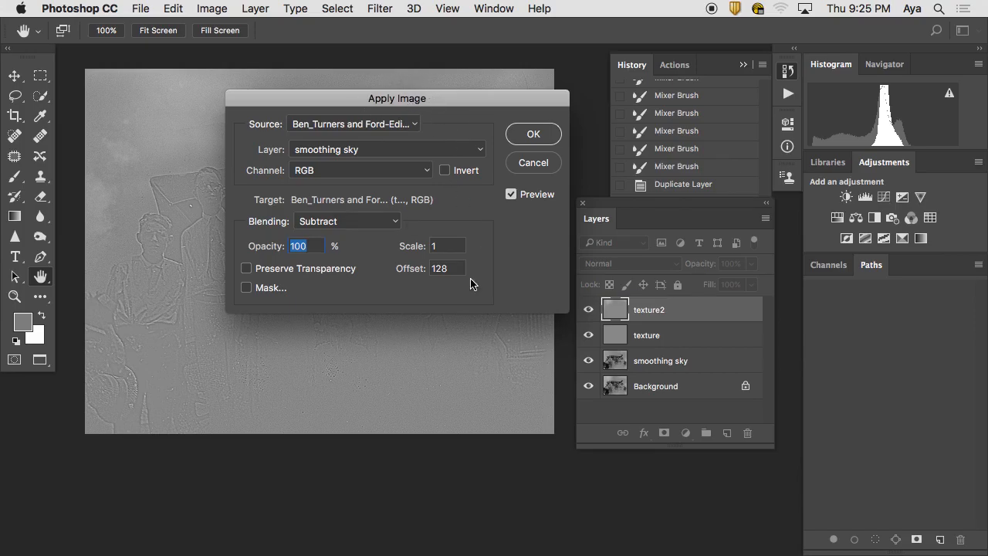
- Try an Apply Image offset of 0 and set it back to 128
left_click(415, 270)
type("0")
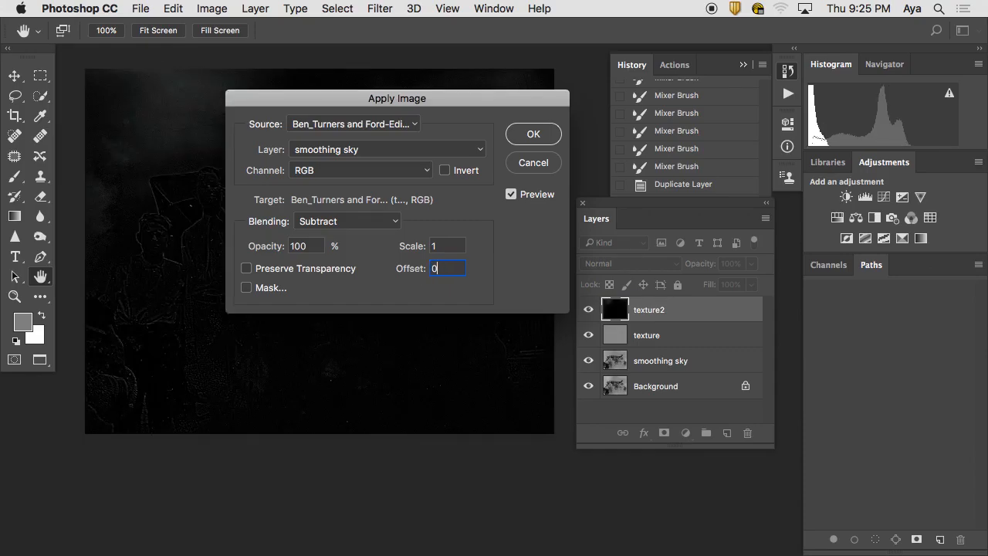
left_click_drag(330, 98, 379, 112)
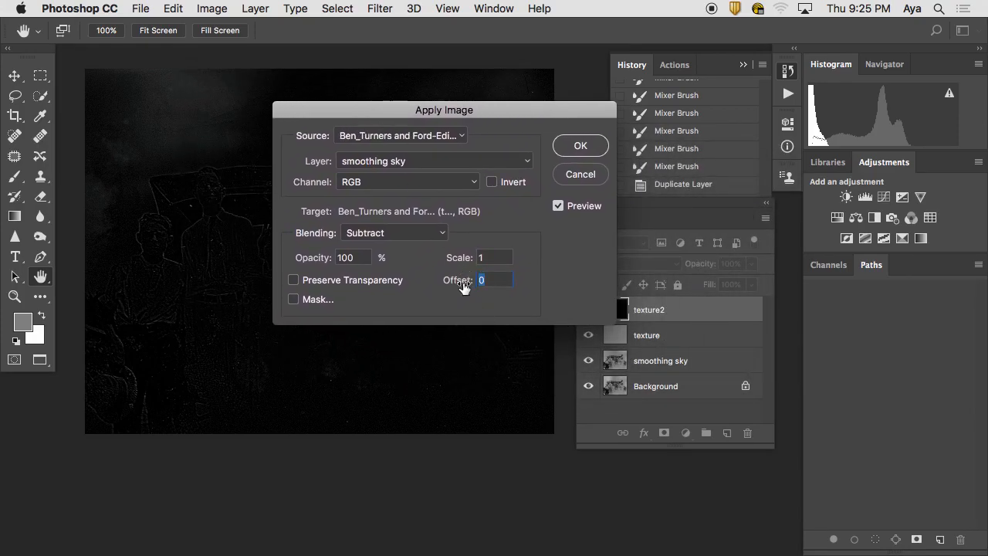
type("128")
- Try Apply Image scale values of 1.5 and 50, and accept the closest allowed value, 2
left_click(468, 257)
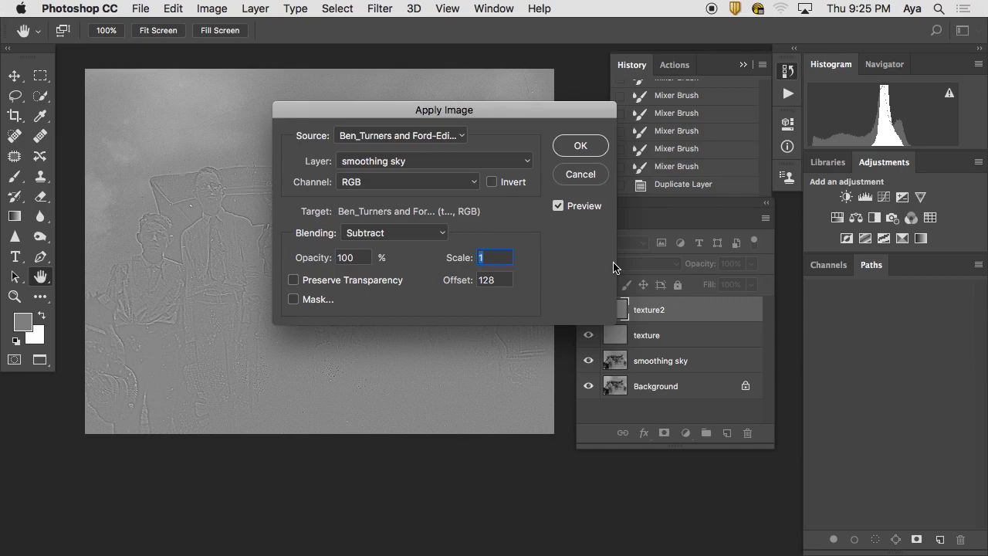
key("BackSpace")
left_click_drag(512, 262, 480, 264)
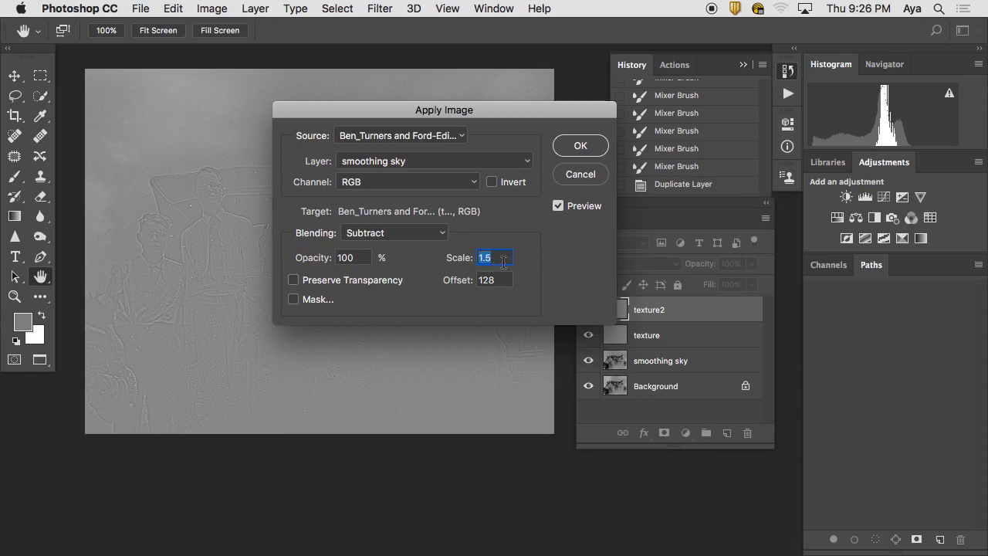
type("50")
left_click(496, 282)
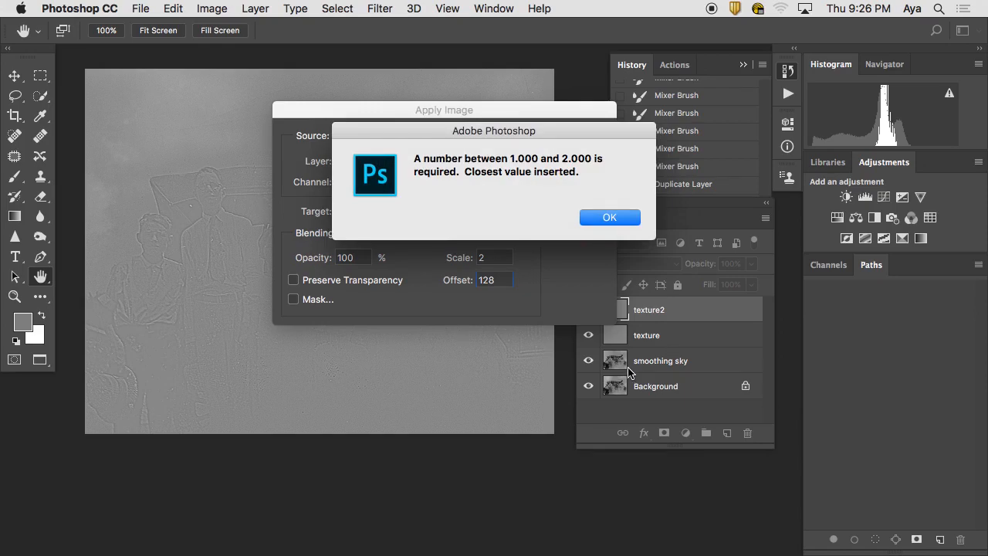
left_click(616, 220)
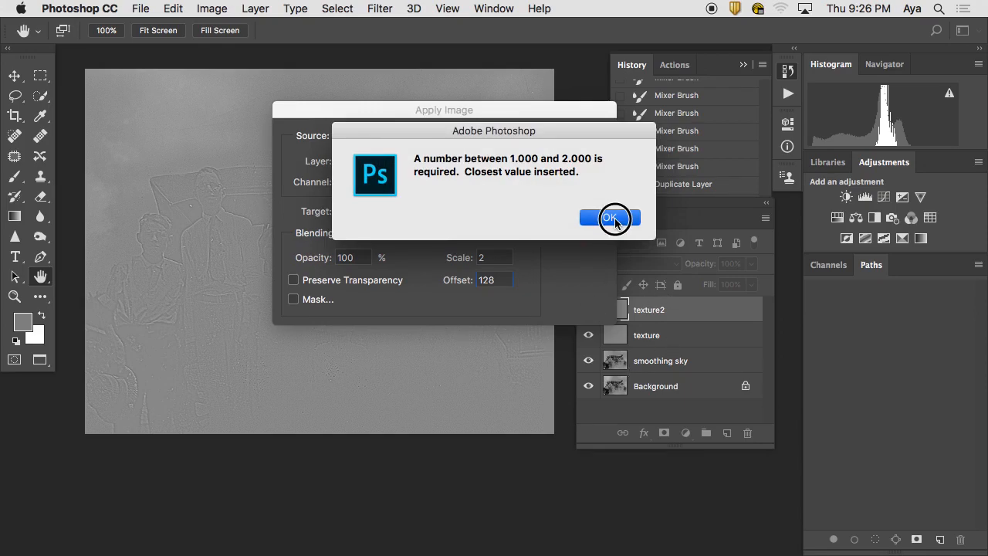
- Apply the image to texture2 with a scale of 1 and set the layer's blend mode to Linear Light
double_click(481, 256)
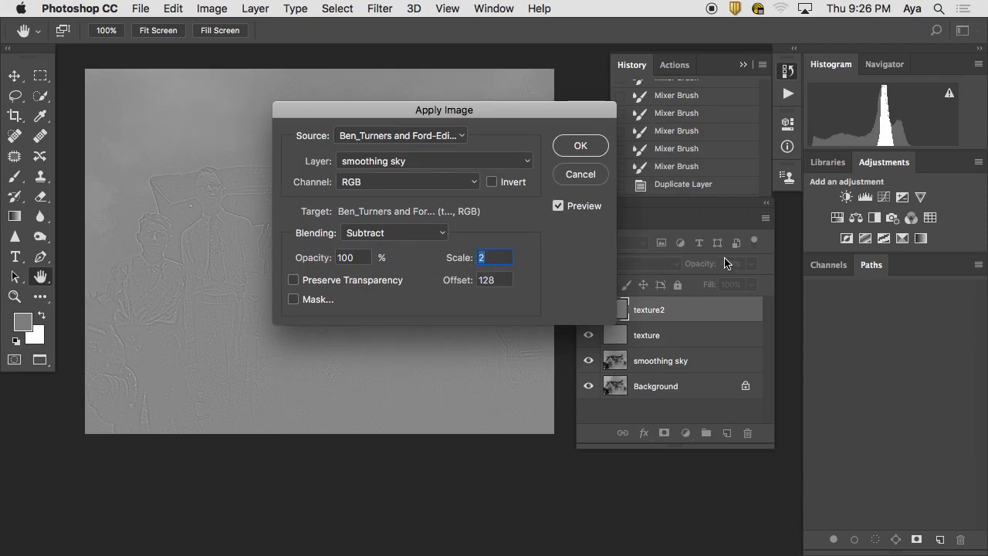
left_click_drag(512, 112, 633, 86)
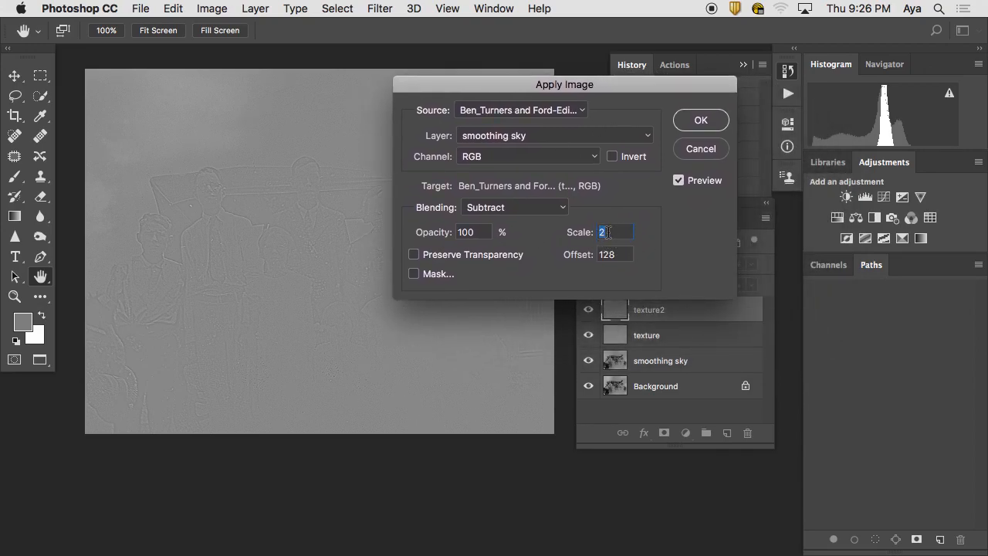
type("1")
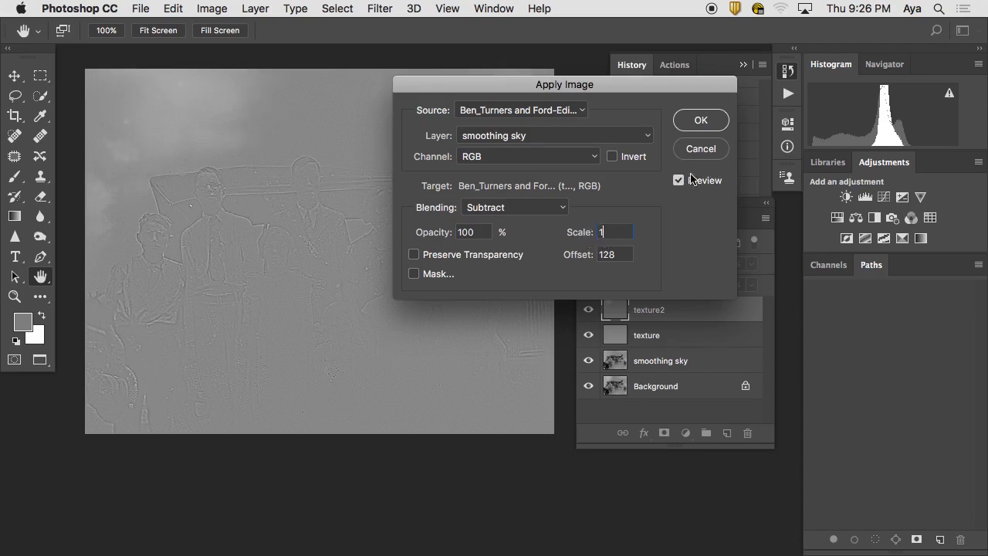
left_click(712, 127)
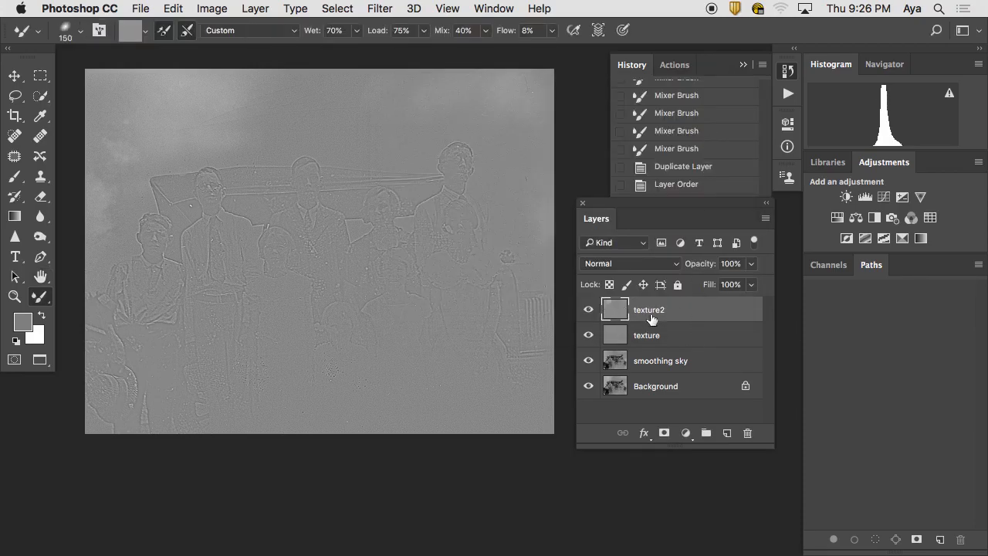
left_click(648, 264)
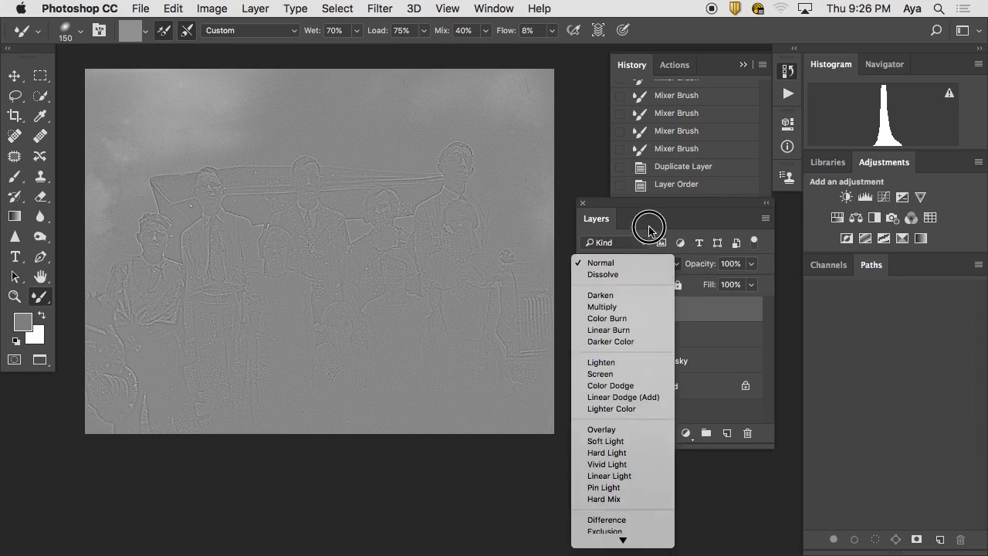
left_click(643, 475)
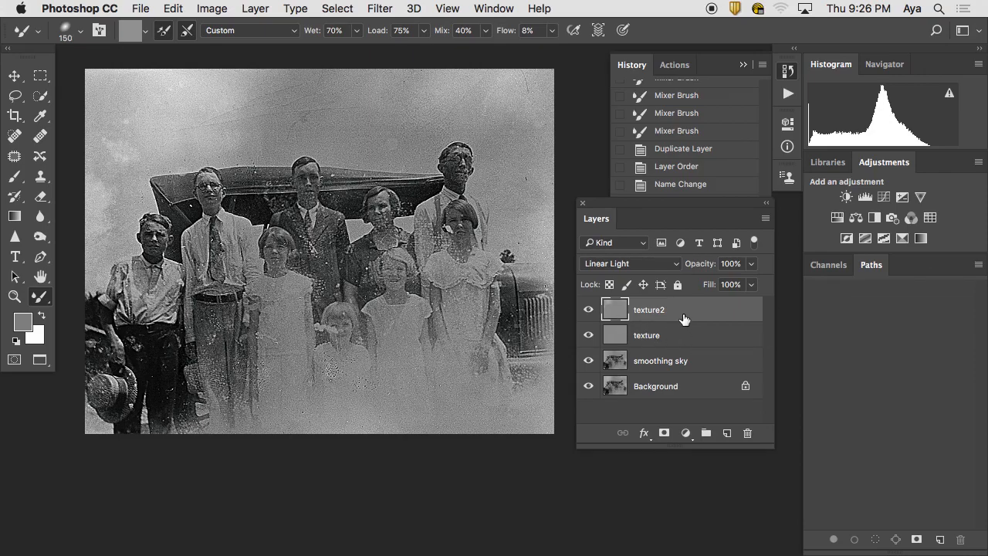
- Delete the texture2 layer and cycle the screen modes back to the standard window view
left_click_drag(682, 319, 748, 435)
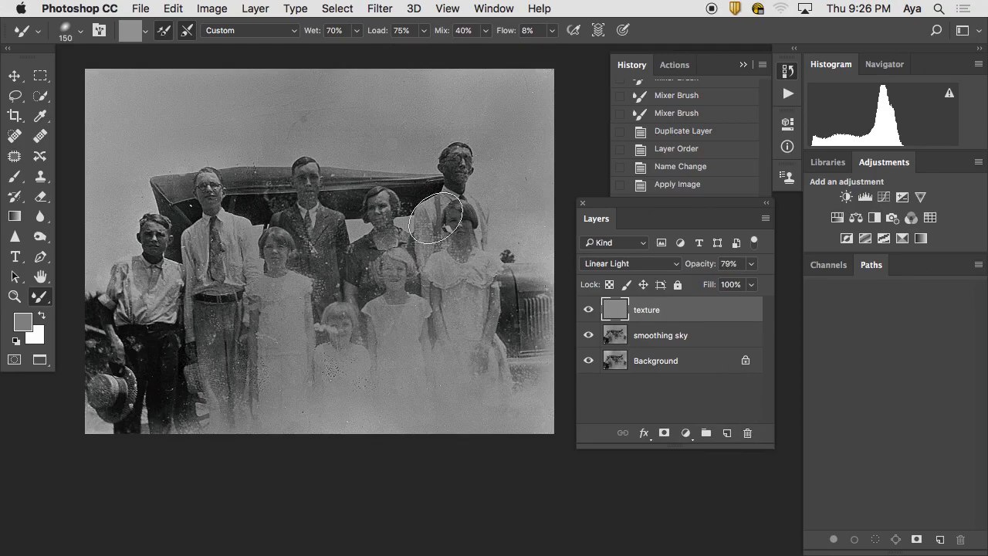
key("f")
key("f")
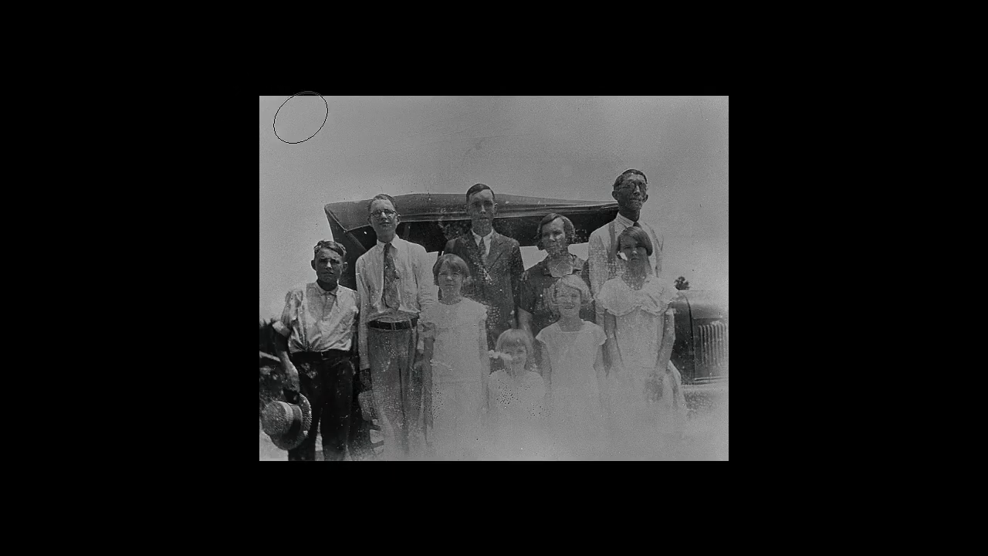
key("f")
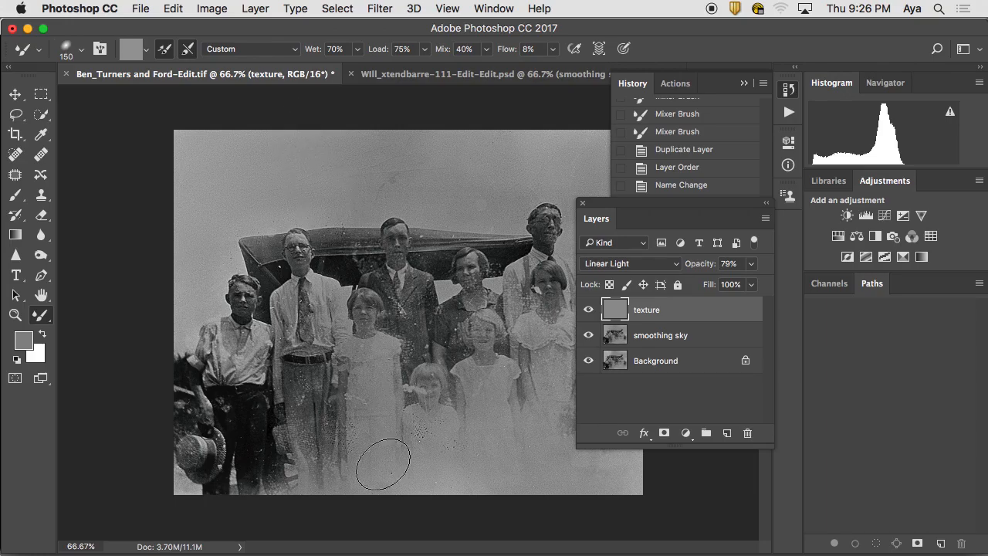
- Switch to Safari and open the course's LR/PS exercises page
mouse_move(398, 553)
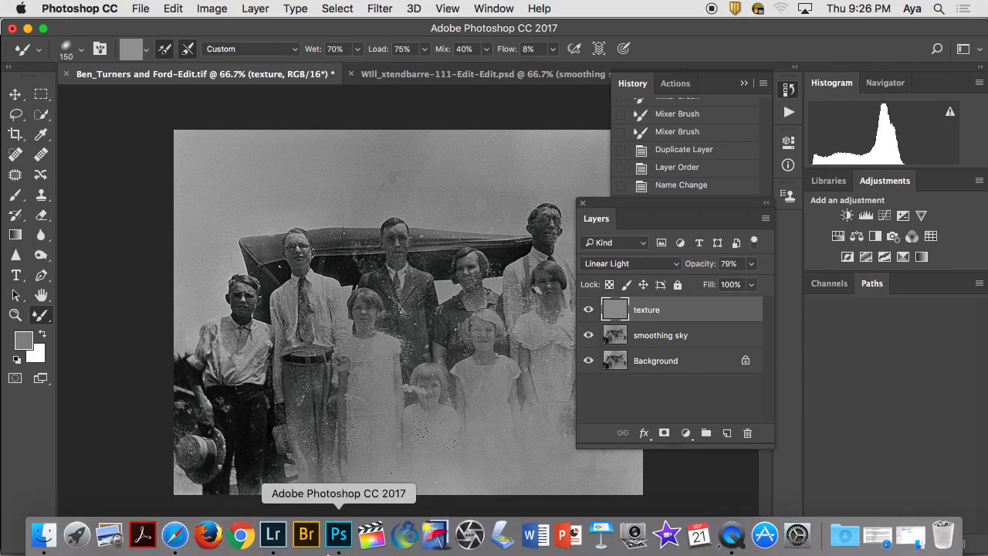
left_click(175, 534)
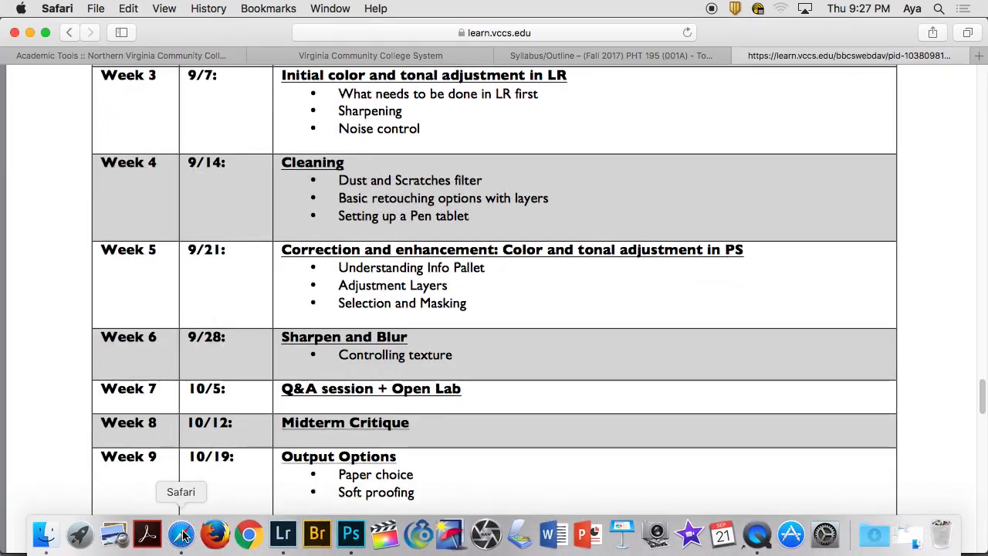
left_click(572, 54)
left_click(86, 345)
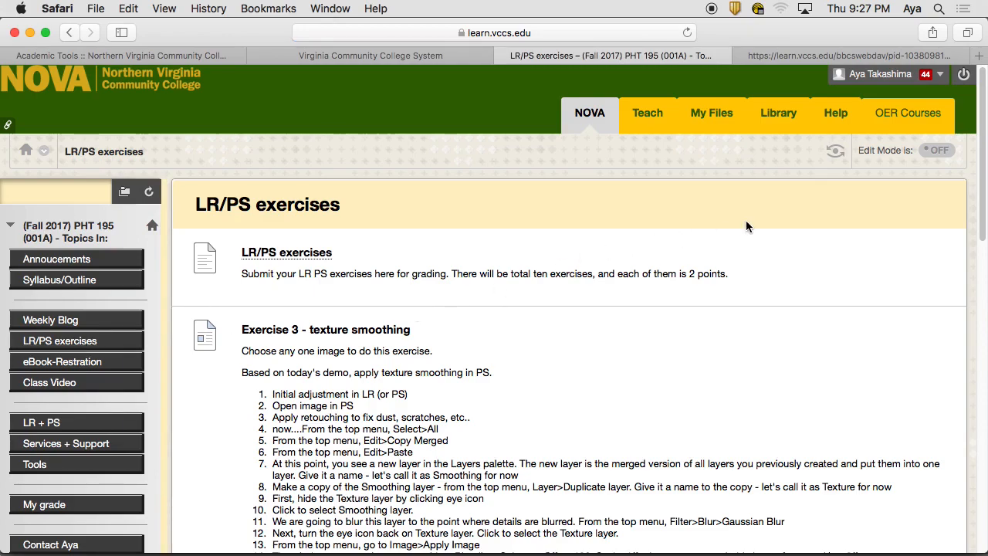
- Review the Exercise 3 texture smoothing instructions, including the layer setup, Apply Image, Linear Light and Mixer Brush settings
left_click_drag(981, 236, 949, 459)
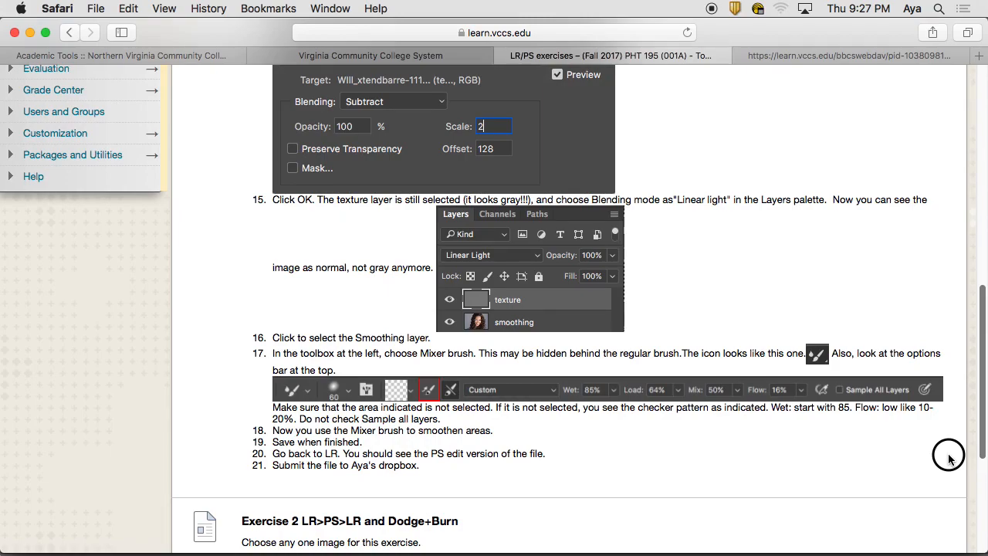
left_click_drag(949, 460, 927, 349)
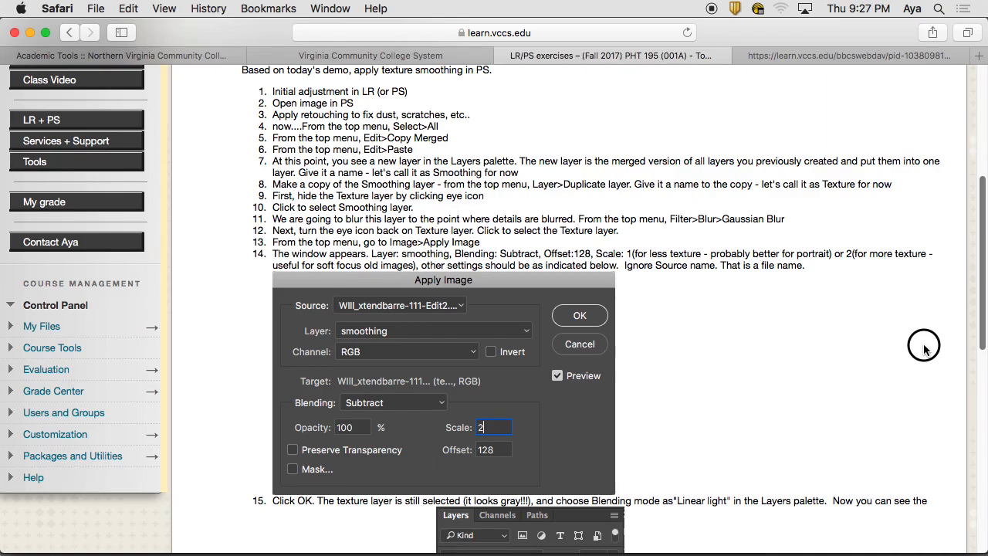
scroll(924, 346, "down", 2)
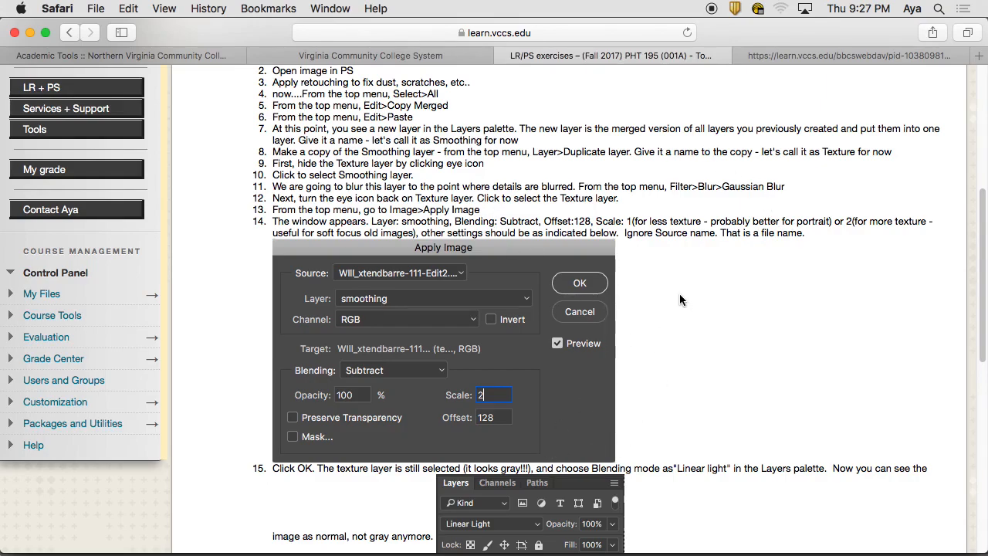
left_click_drag(983, 363, 961, 323)
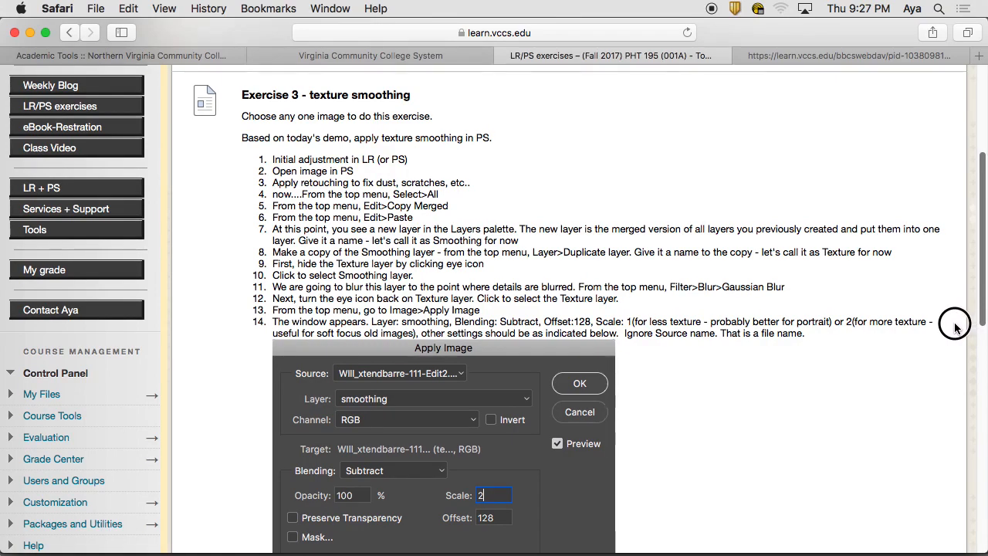
scroll(954, 327, "down", 1)
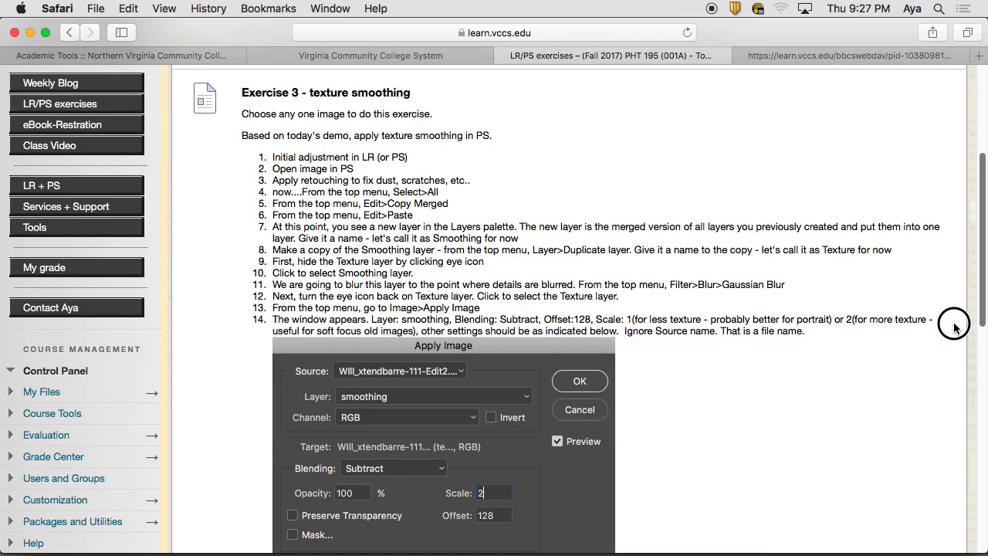
scroll(955, 327, "down", 5)
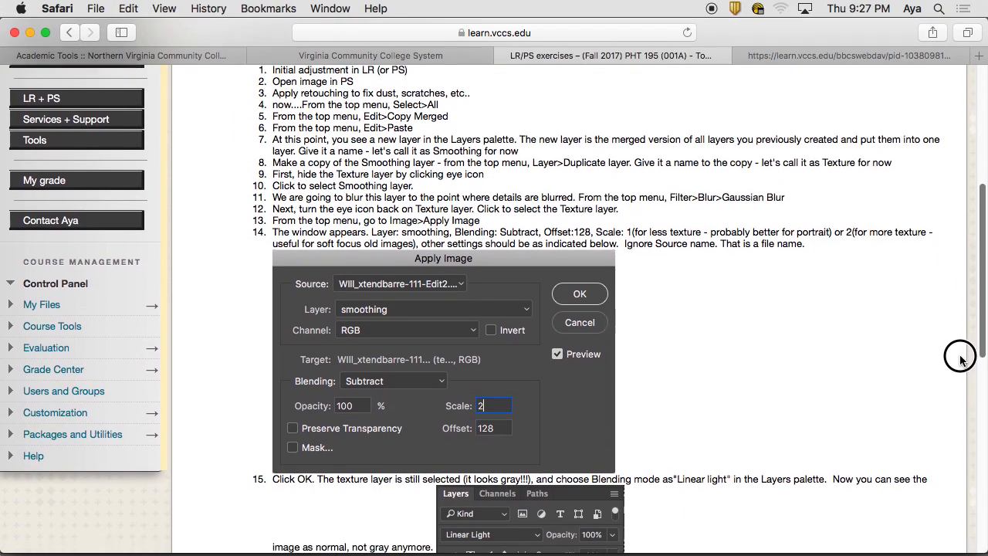
scroll(961, 362, "down", 8)
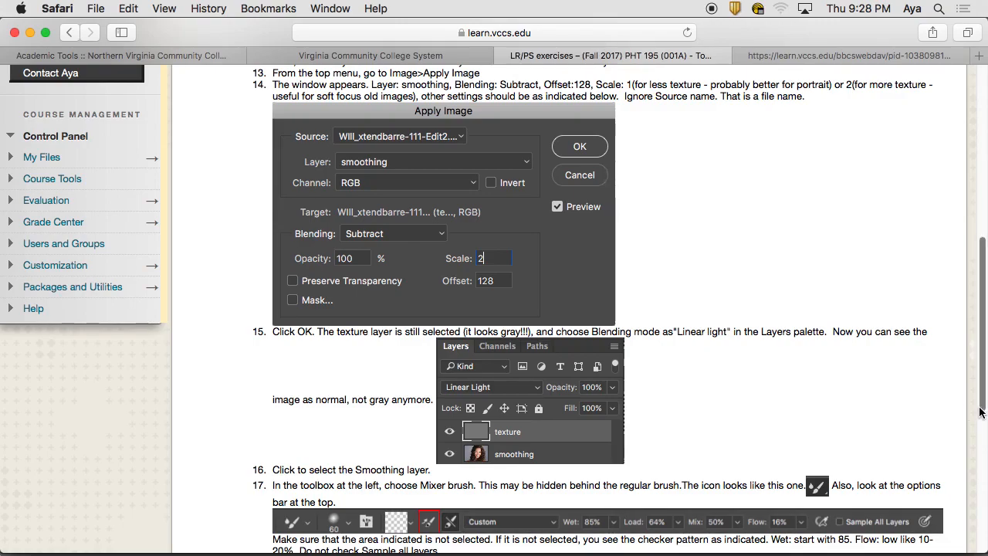
left_click_drag(979, 412, 935, 246)
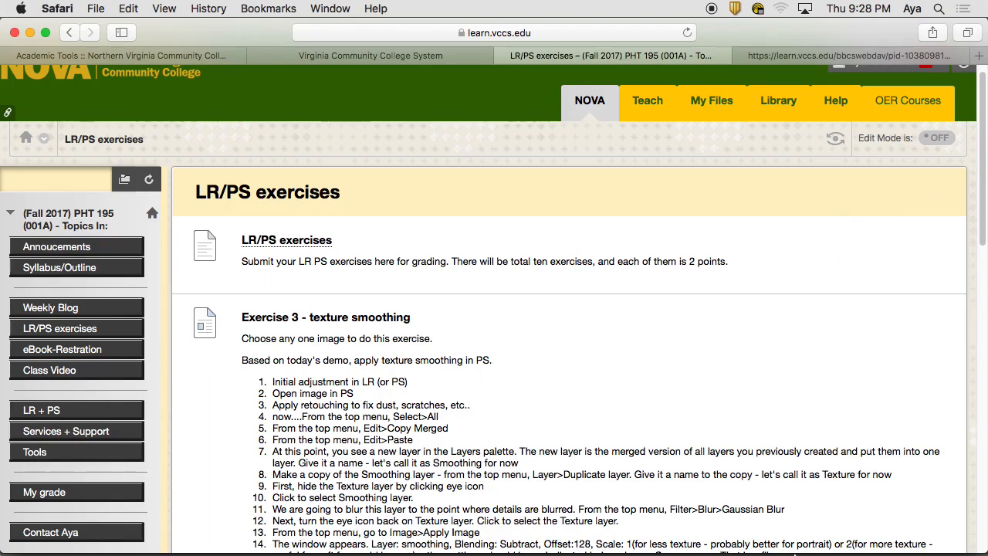
- Switch to Lightroom and select only the edited PSD portrait of the curly-haired woman
mouse_move(791, 550)
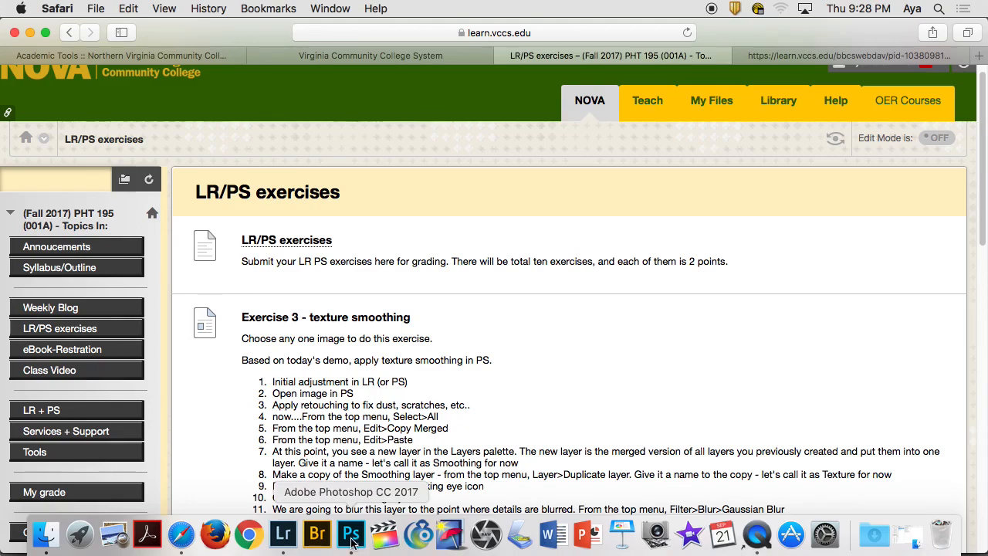
left_click(284, 540)
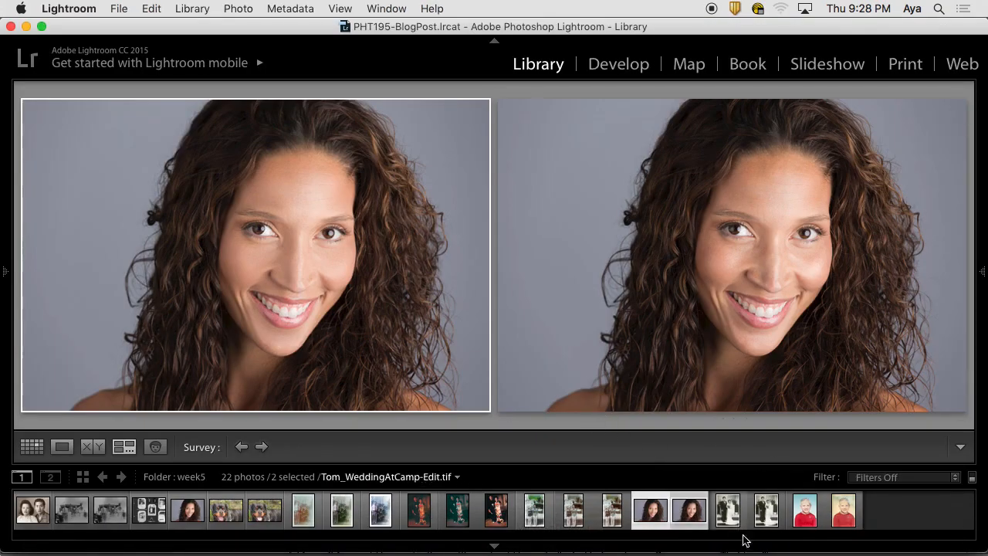
left_click(886, 517)
left_click(657, 519)
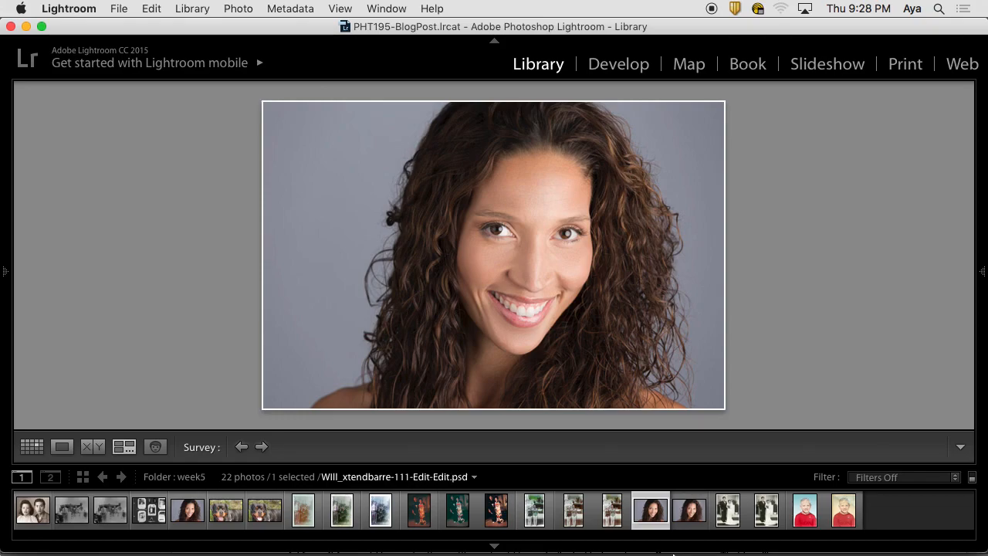
- Examine the what-to-edit options for opening the portrait in Adobe Photoshop CC 2017, and cancel without editing
mouse_move(673, 552)
right_click(652, 516)
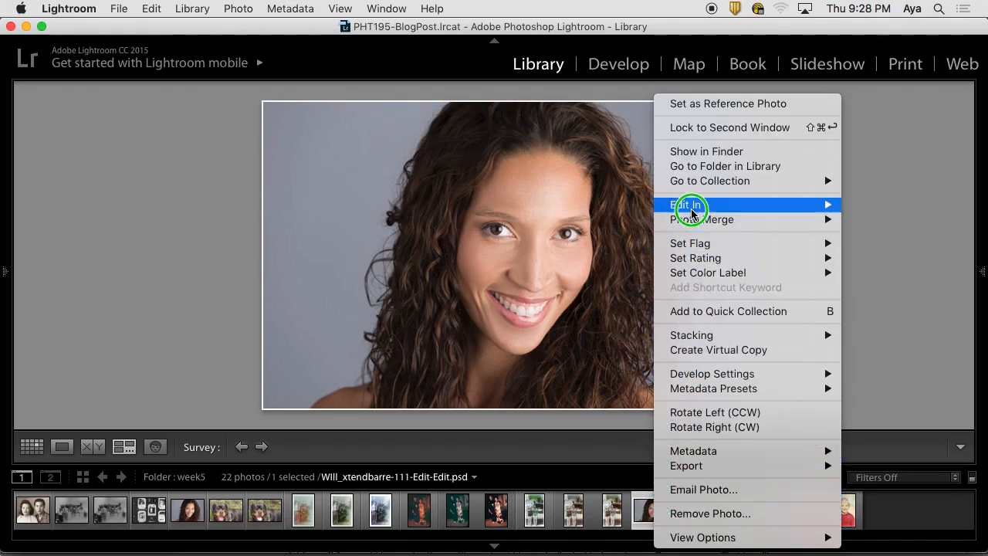
mouse_move(690, 206)
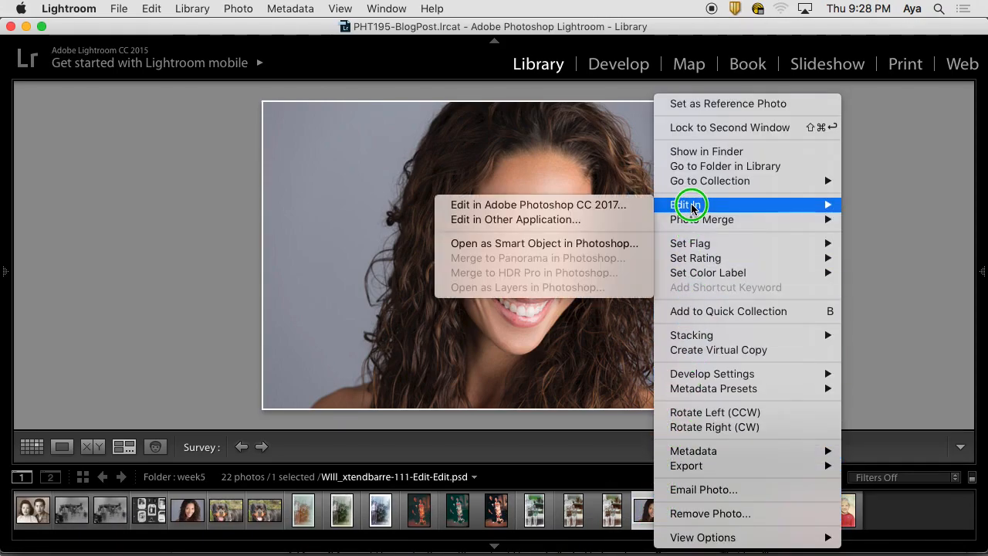
left_click(623, 207)
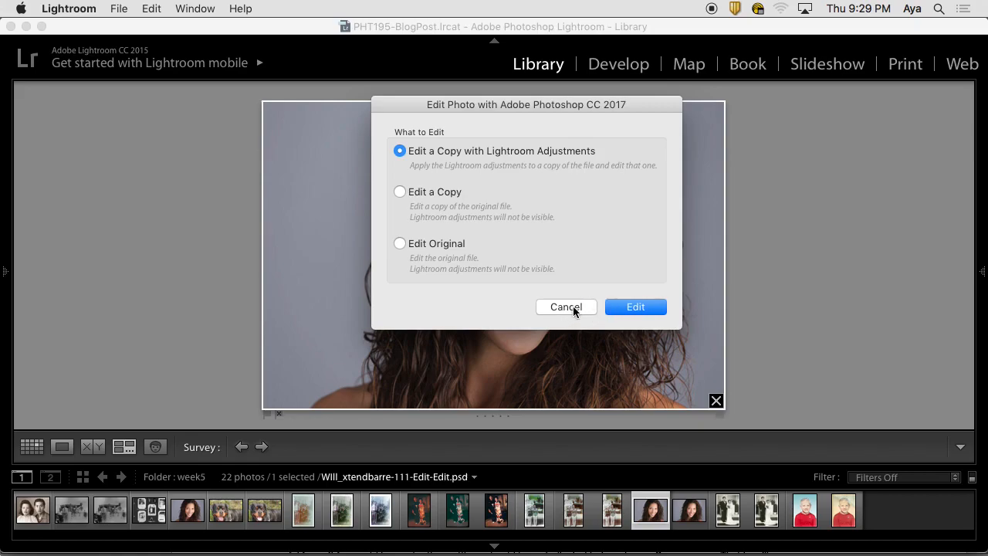
left_click(572, 307)
left_click(100, 31)
left_click_drag(100, 30, 120, 34)
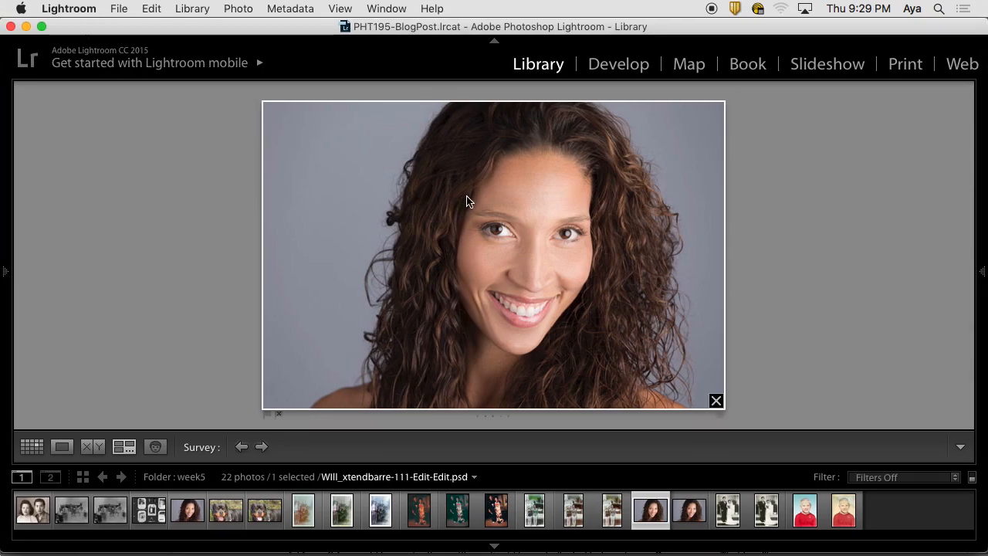